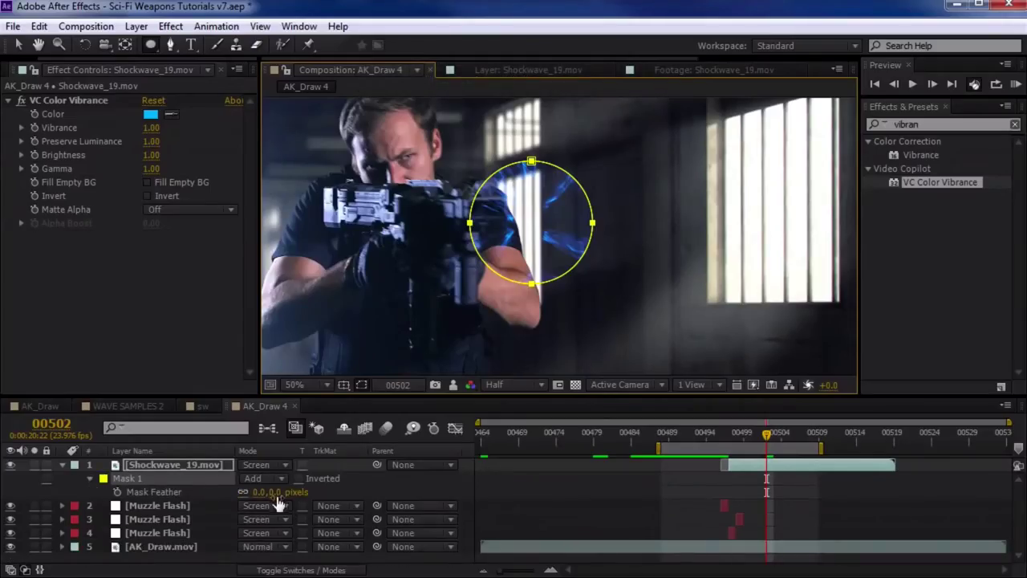
pyautogui.click(262, 478)
pyautogui.click(277, 527)
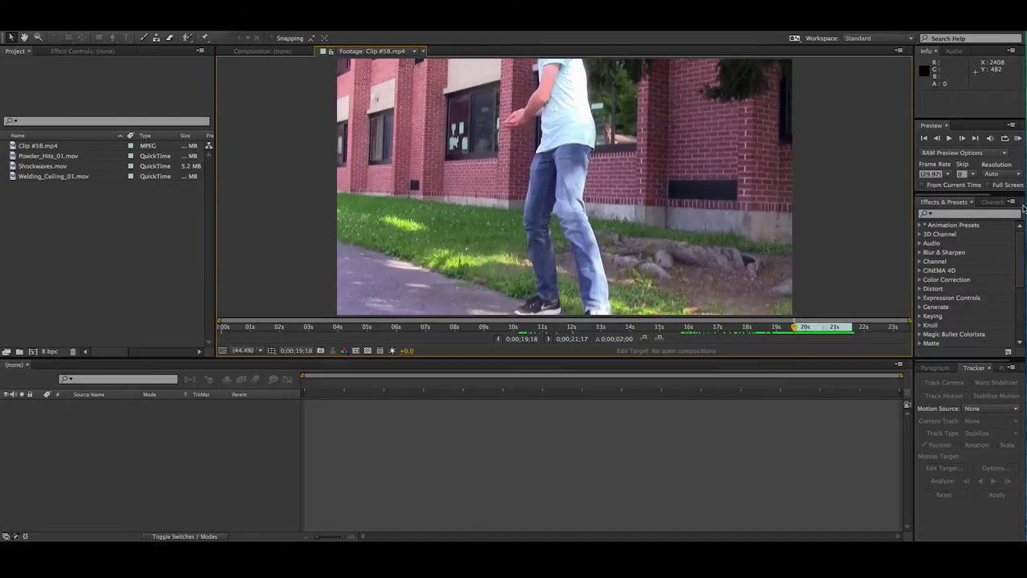
pyautogui.moveTo(1023, 206); pyautogui.dragTo(1003, 195)
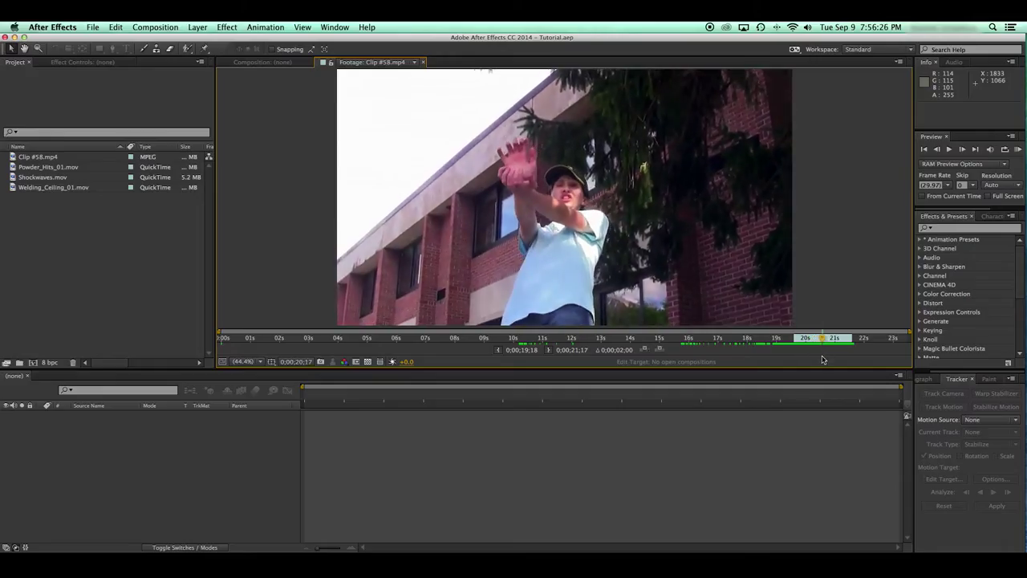
# Scrub through the Clip #58.mp4 footage and create a new composition from it.
pyautogui.moveTo(812, 362)
pyautogui.mouseDown()
pyautogui.moveTo(744, 364)
pyautogui.moveTo(849, 355)
pyautogui.moveTo(796, 367)
pyautogui.mouseUp()
pyautogui.moveTo(73, 156); pyautogui.dragTo(123, 362)
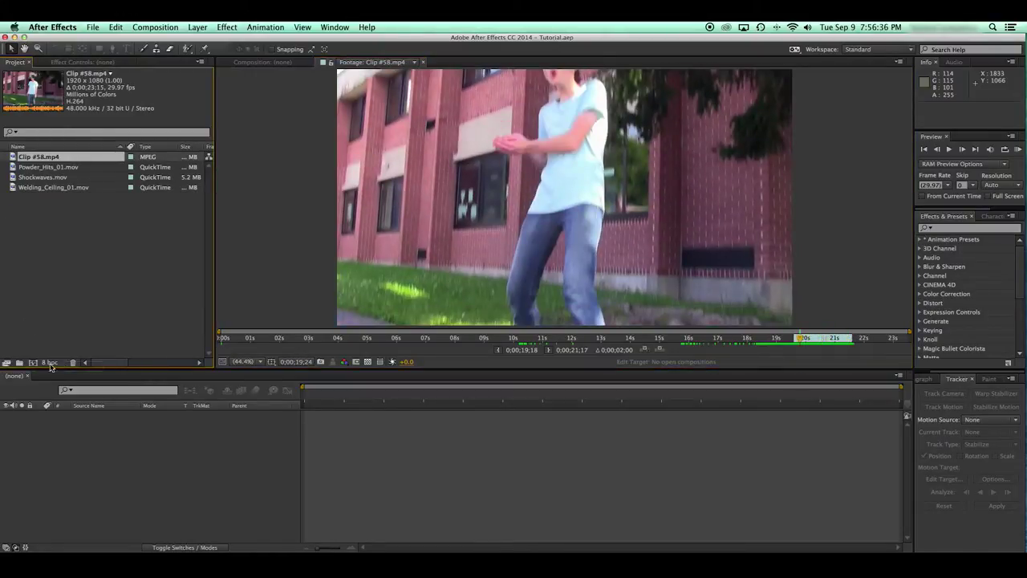
pyautogui.moveTo(33, 364); pyautogui.dragTo(33, 365)
pyautogui.click(364, 495)
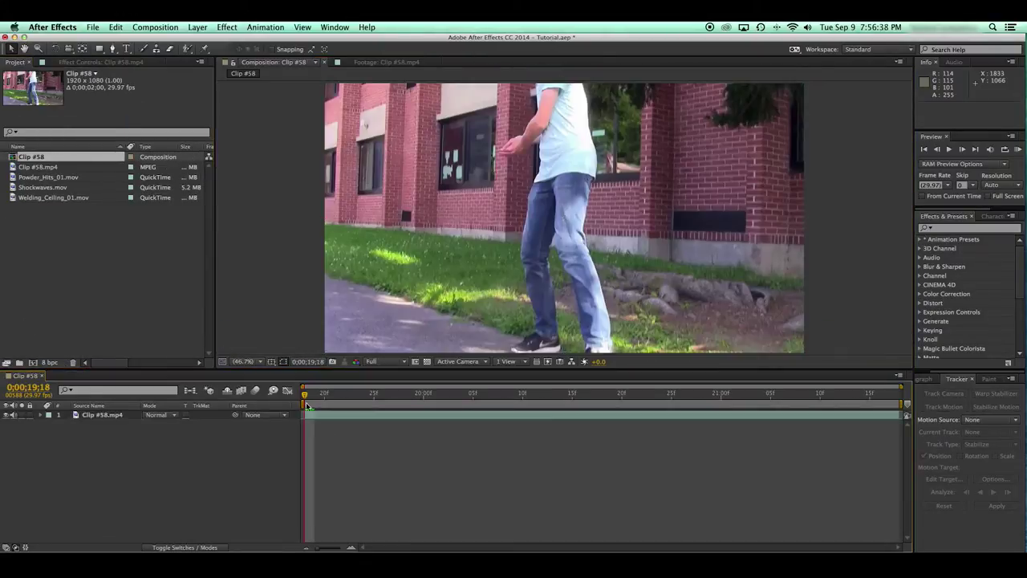
pyautogui.moveTo(307, 399); pyautogui.dragTo(254, 448)
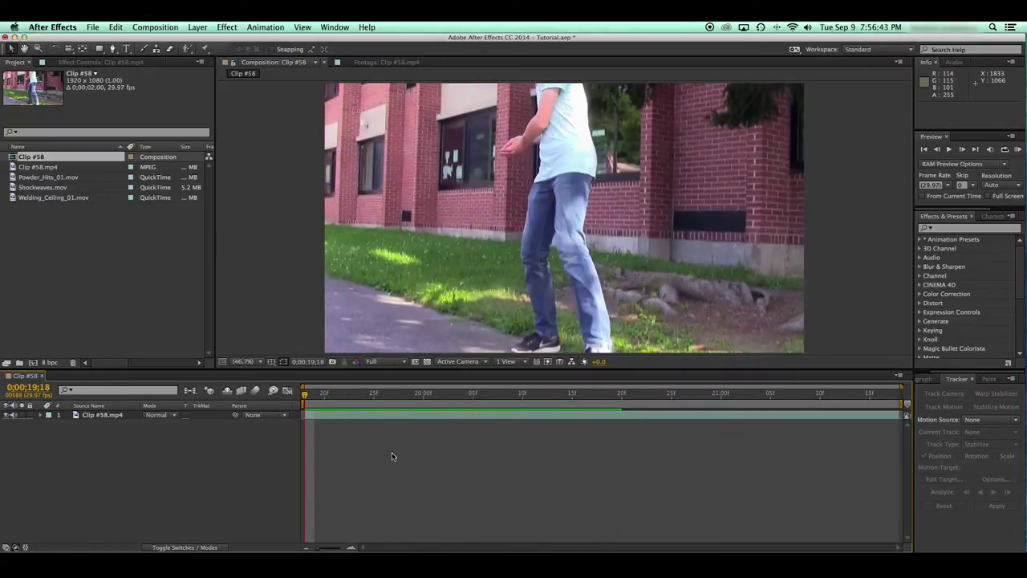
# Add a null object above the clip in the Clip #58 composition.
pyautogui.press('alt+shift+super+y')
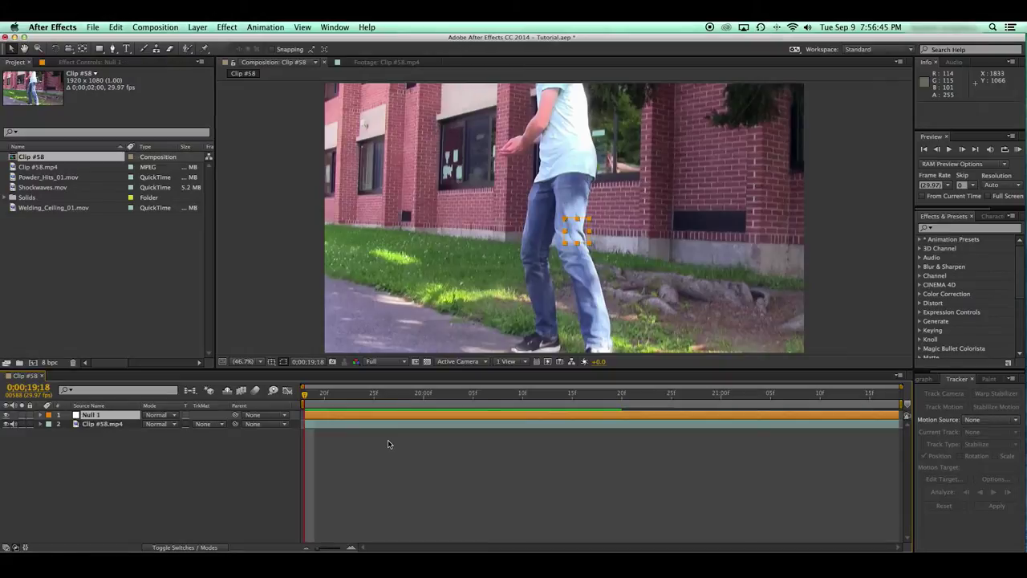
pyautogui.click(382, 500)
pyautogui.moveTo(305, 395); pyautogui.dragTo(201, 418)
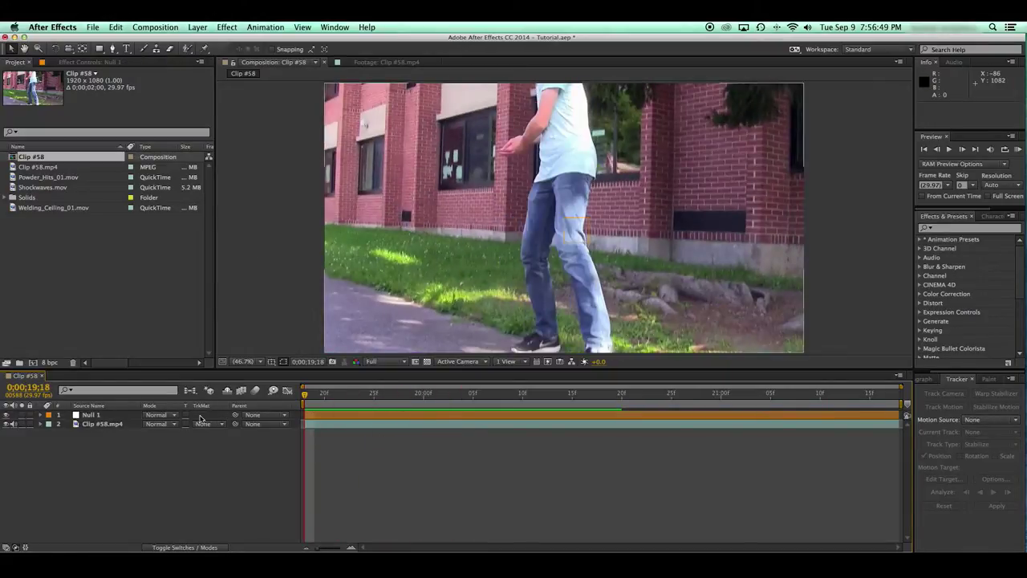
# Send the Clip #58.mp4 layer to mocha AE for tracking.
pyautogui.click(126, 427)
pyautogui.click(257, 27)
pyautogui.click(266, 27)
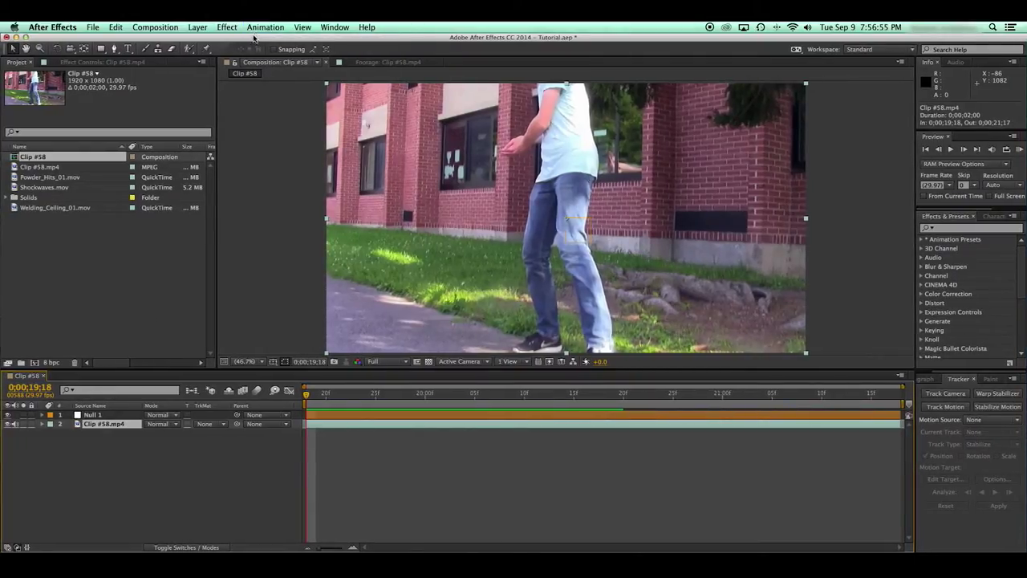
pyautogui.click(260, 29)
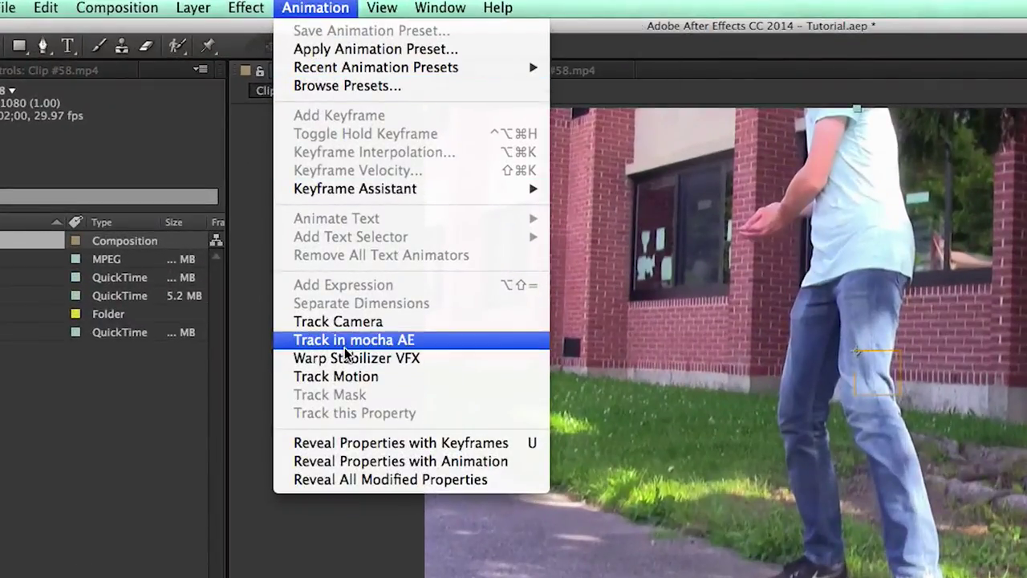
pyautogui.click(345, 345)
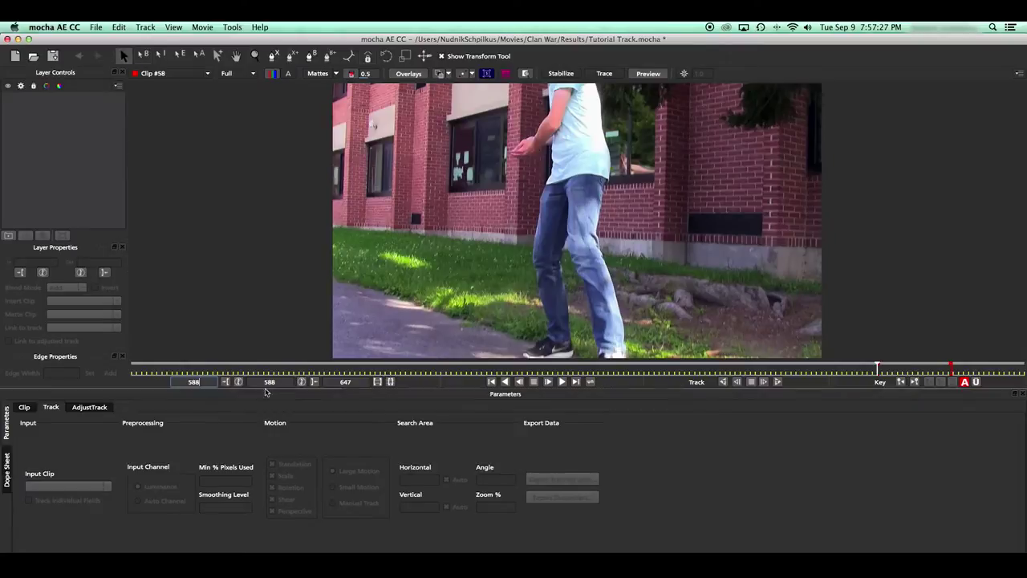
# Move the mocha playhead to the part with the raised hands and activate the X-Spline tool.
pyautogui.moveTo(879, 366); pyautogui.dragTo(955, 386)
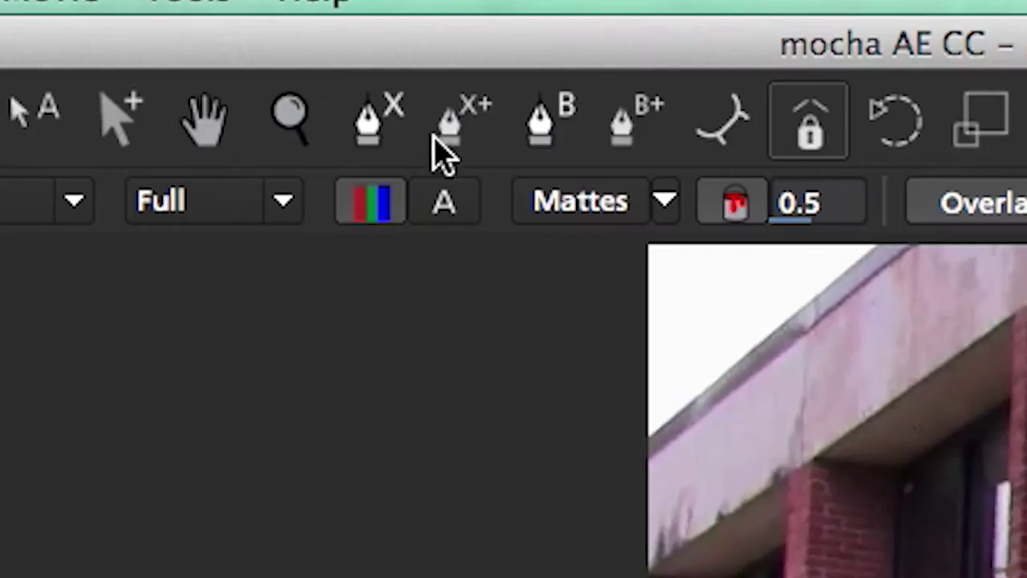
pyautogui.click(275, 56)
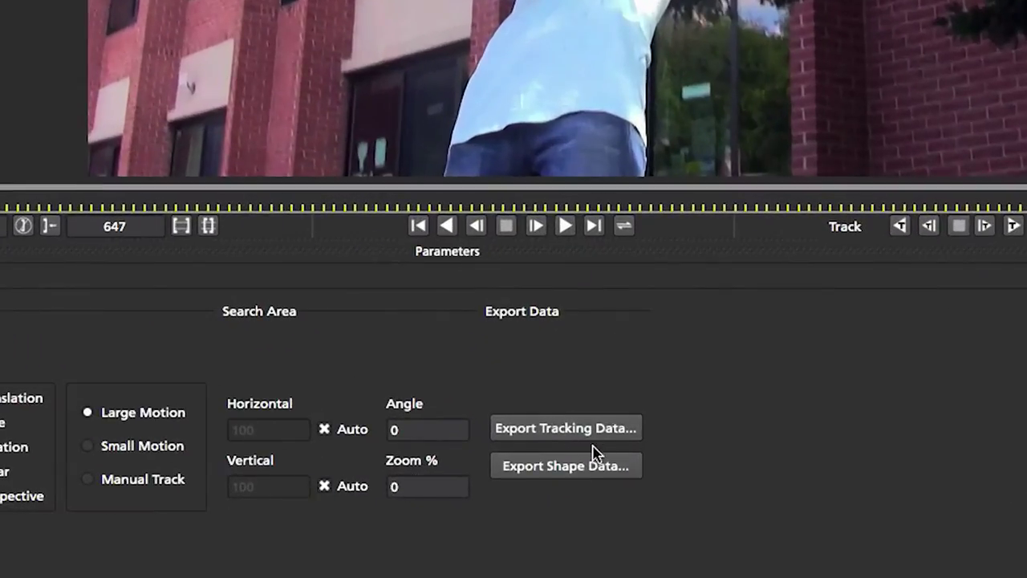
# Export the hand tracking data as After Effects Transform Data and copy it to the clipboard.
pyautogui.click(571, 475)
pyautogui.click(546, 256)
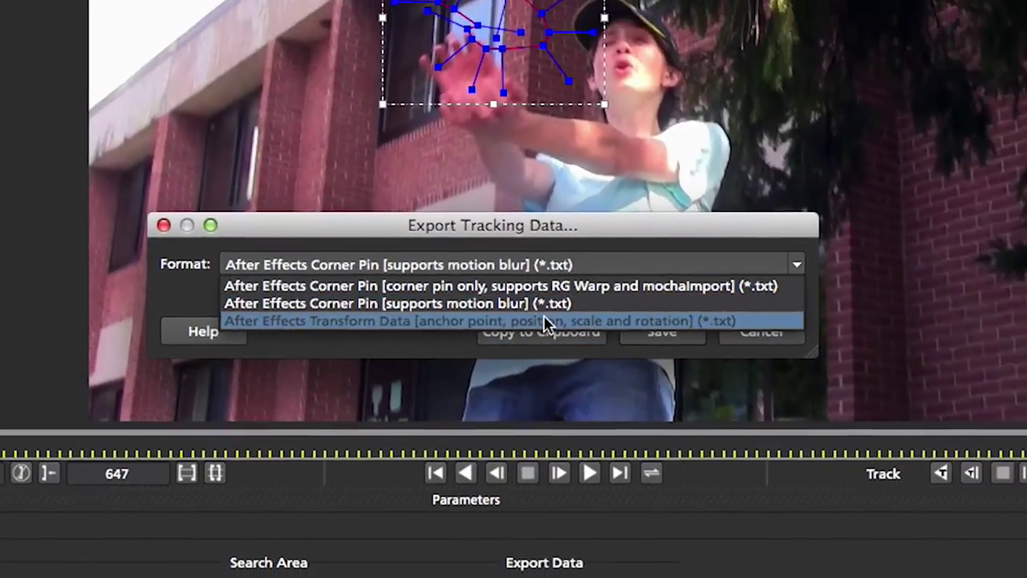
pyautogui.click(514, 318)
pyautogui.click(545, 330)
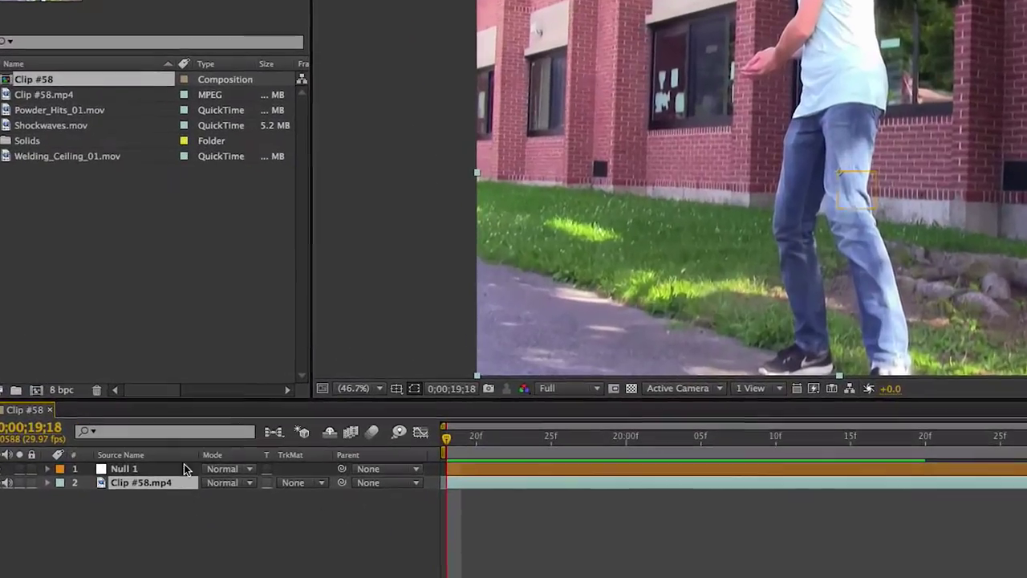
# Paste the tracking data onto the Null 1 layer in After Effects and preview its motion over the clip.
pyautogui.click(138, 423)
pyautogui.hotkey('ctrl', 'v')
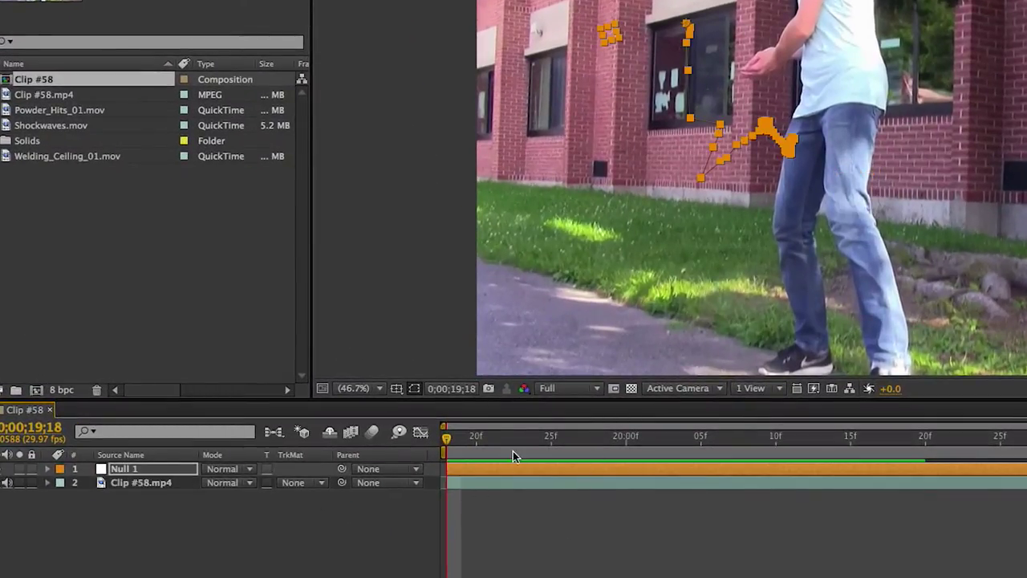
pyautogui.moveTo(506, 454); pyautogui.dragTo(837, 456)
pyautogui.moveTo(655, 440); pyautogui.dragTo(447, 439)
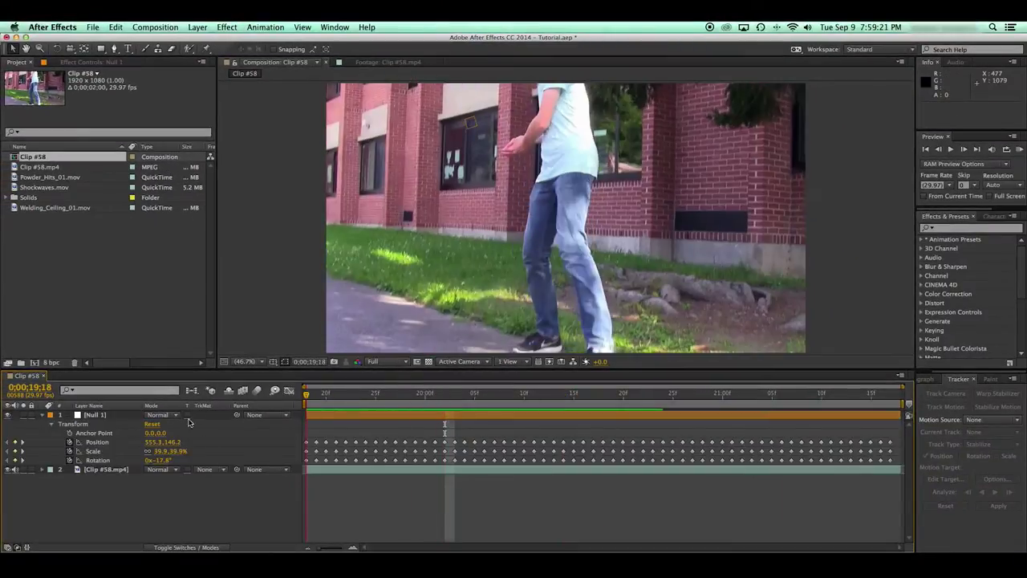
pyautogui.press('KP_0')
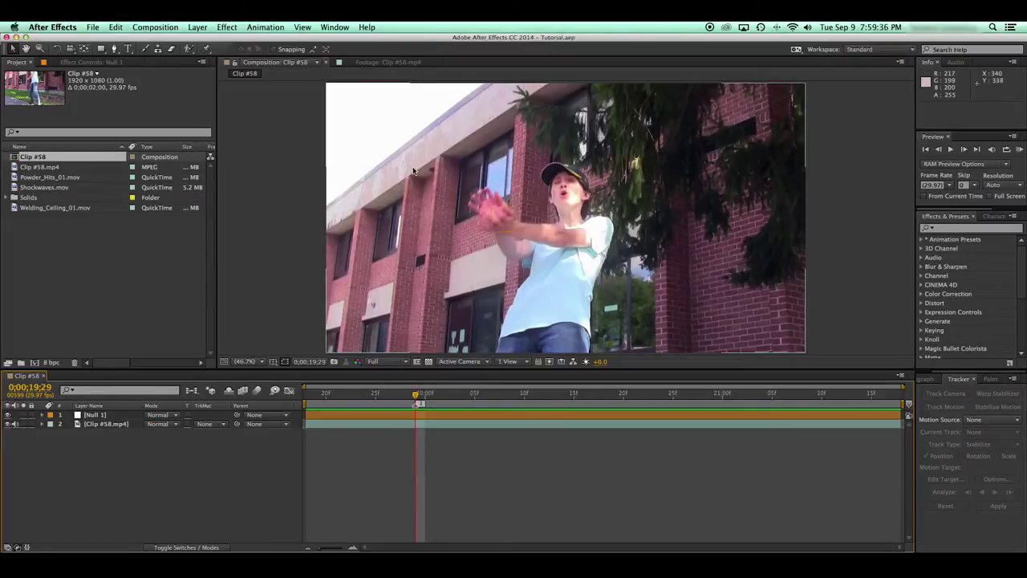
# Split the Clip #58.mp4 layer at 0;00;19;29.
pyautogui.click(425, 426)
pyautogui.press('super+d')
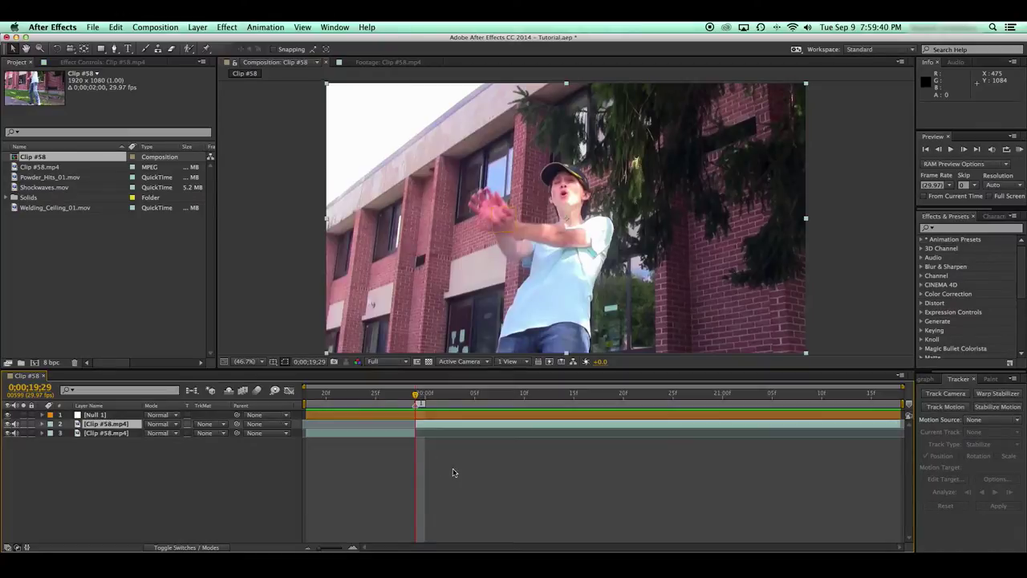
pyautogui.click(454, 486)
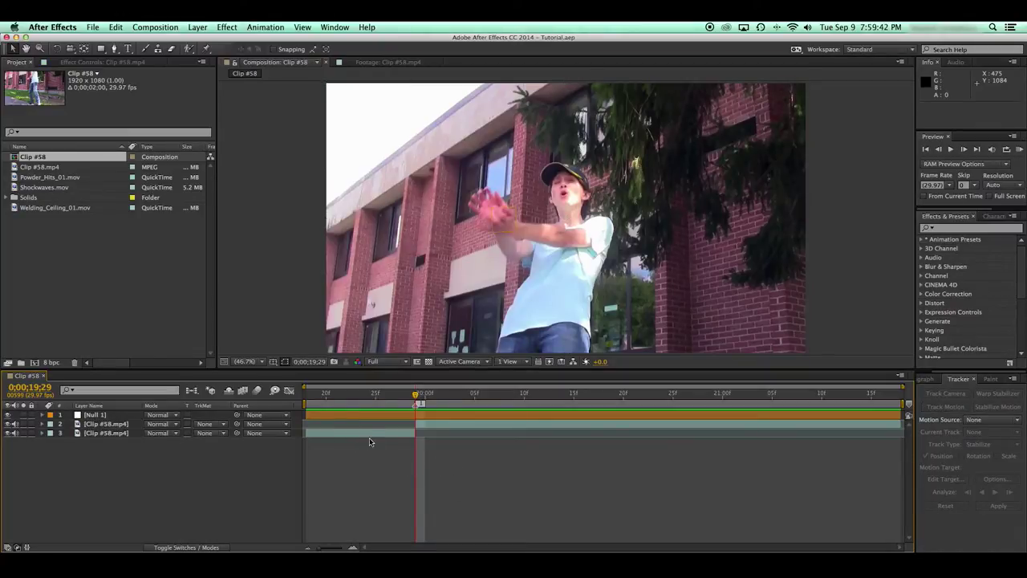
pyautogui.click(373, 437)
# Trim the start of the Null 1 layer to 0;00;19;29.
pyautogui.click(388, 417)
pyautogui.hotkey('alt', '[')
pyautogui.click(473, 488)
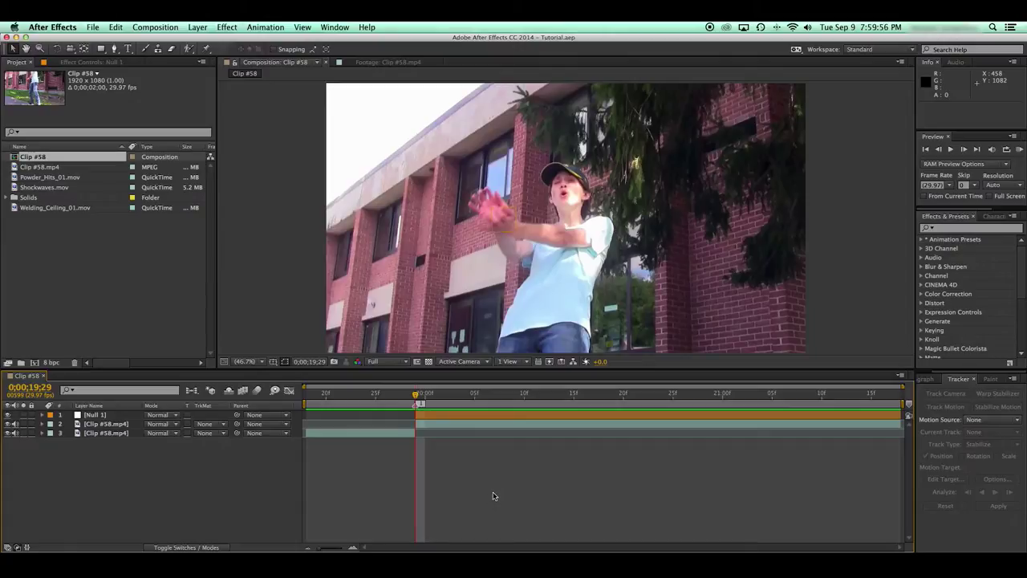
# Play and scrub the Shockwaves.mov footage to examine the effect, and close its viewer.
pyautogui.doubleClick(80, 187)
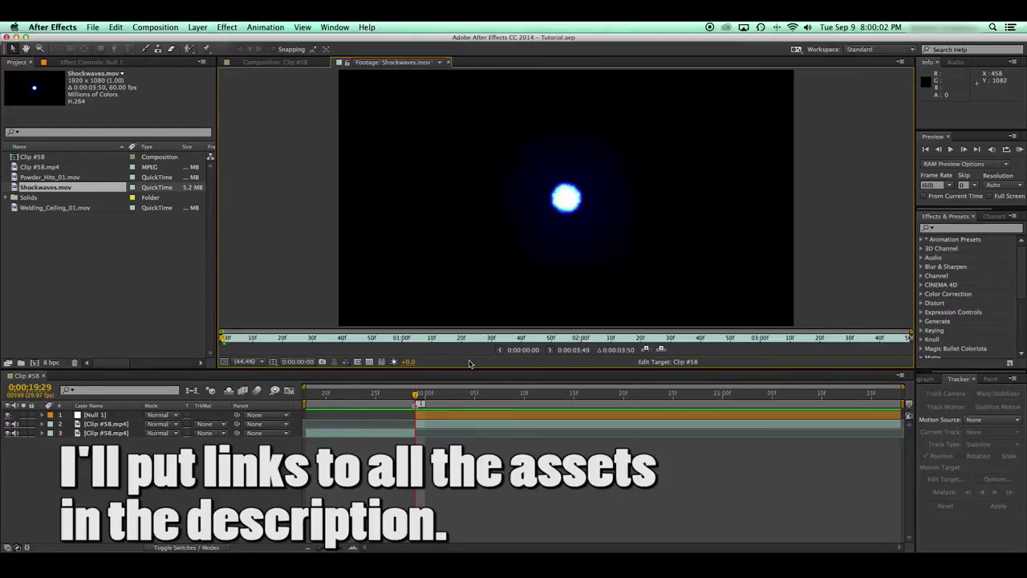
pyautogui.press('space')
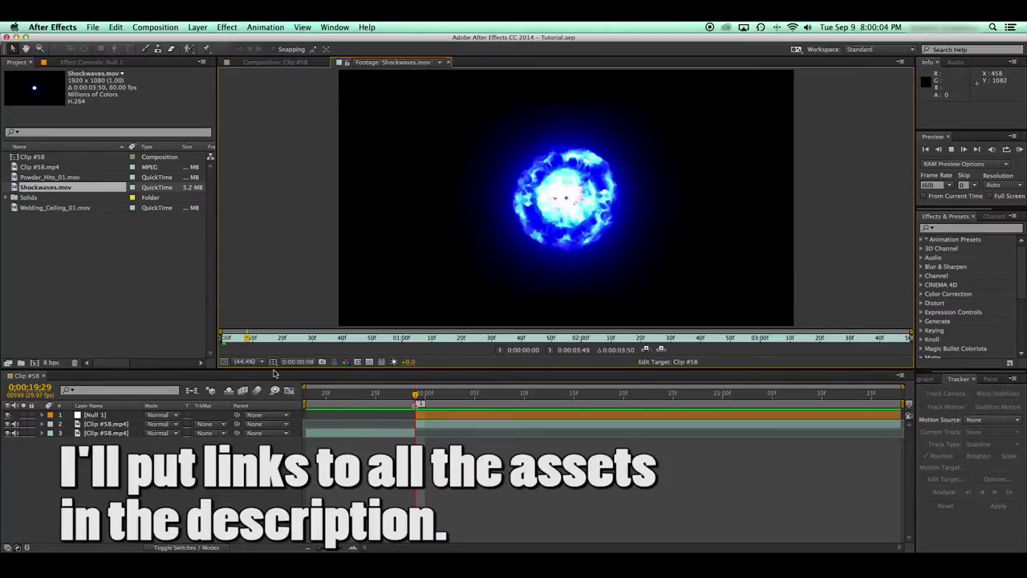
pyautogui.press('space')
pyautogui.moveTo(300, 337); pyautogui.dragTo(167, 368)
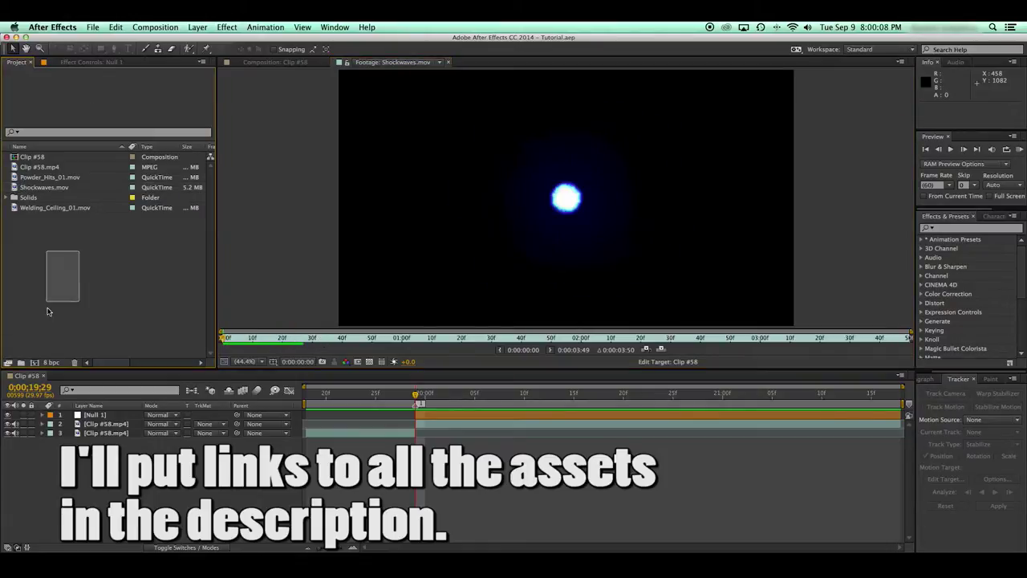
pyautogui.click(448, 62)
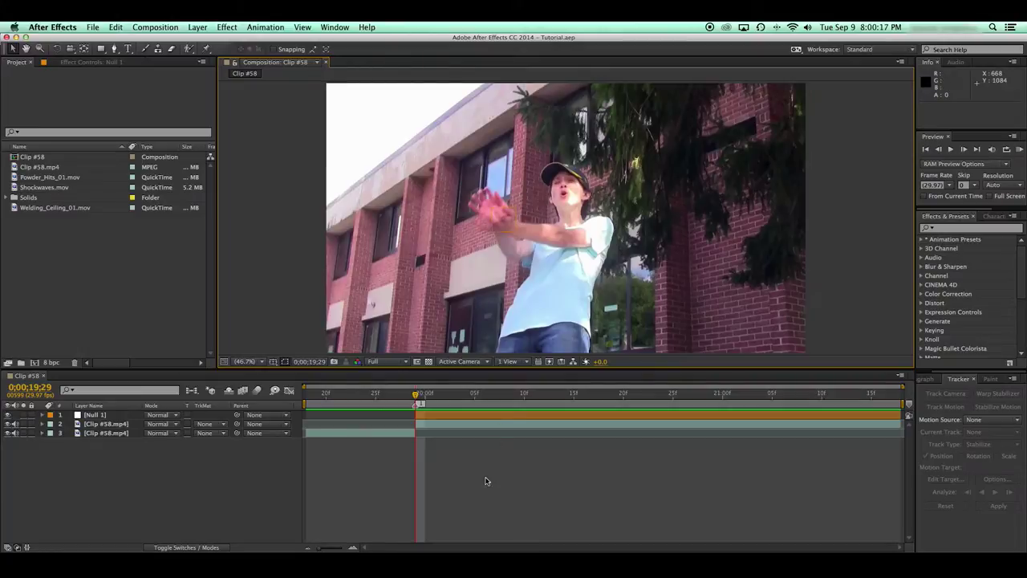
pyautogui.moveTo(498, 466); pyautogui.dragTo(345, 516)
pyautogui.moveTo(464, 460); pyautogui.dragTo(369, 526)
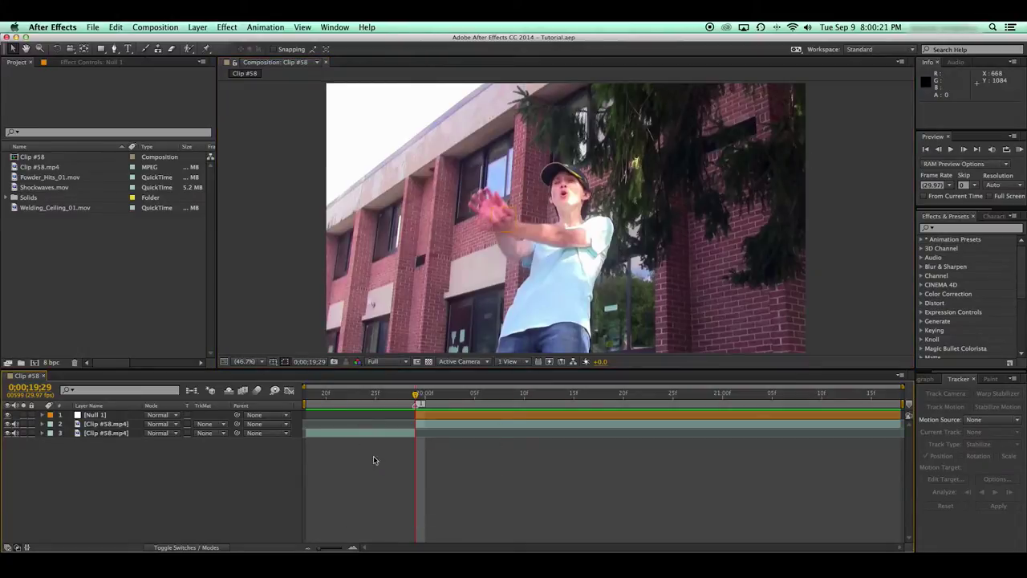
pyautogui.moveTo(370, 454); pyautogui.dragTo(420, 498)
# Add a white 1920 × 1080 px solid and place it directly below the null layer.
pyautogui.press('super+y')
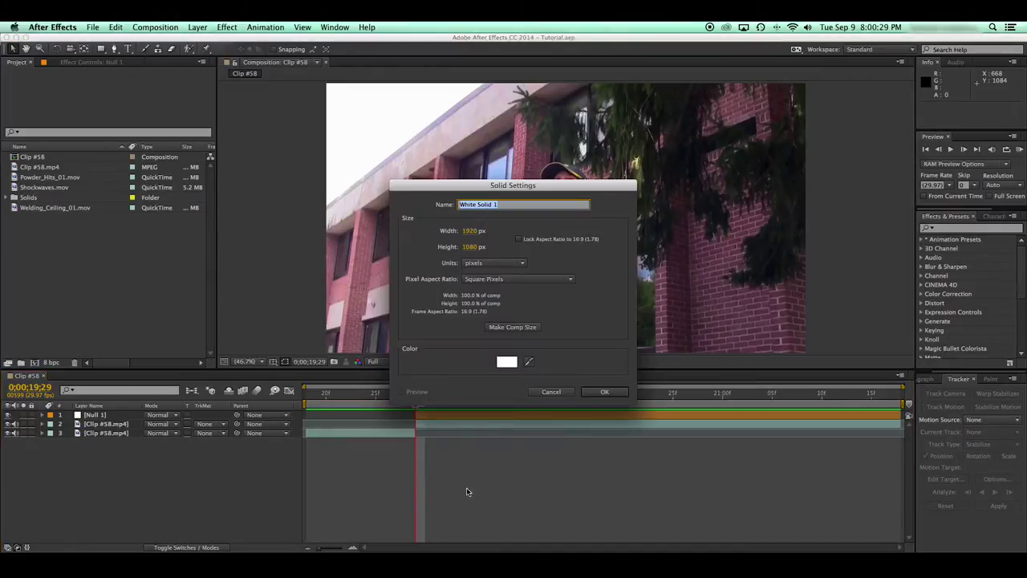
pyautogui.press('Return')
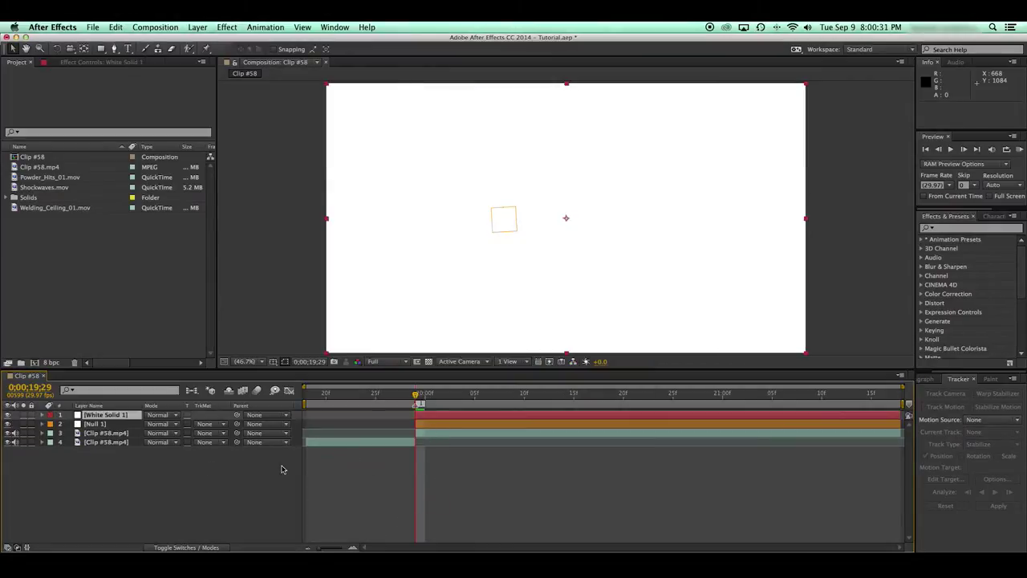
pyautogui.click(95, 435)
pyautogui.click(104, 416)
pyautogui.moveTo(108, 417)
pyautogui.mouseDown()
pyautogui.moveTo(118, 451)
pyautogui.moveTo(110, 412)
pyautogui.mouseUp()
# Rename the white solid layer as Lighting Matte.
pyautogui.click(115, 426)
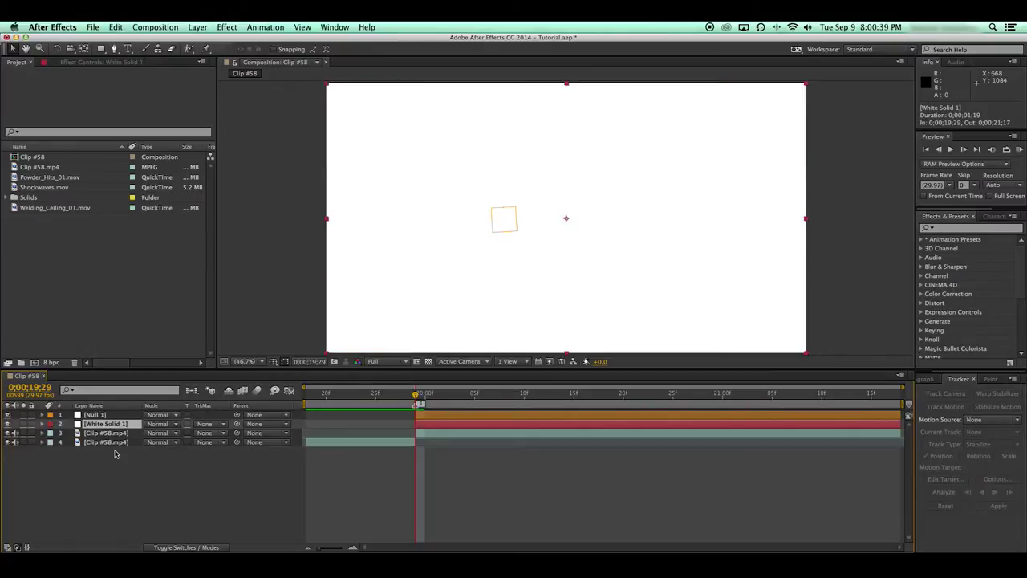
pyautogui.press('Return')
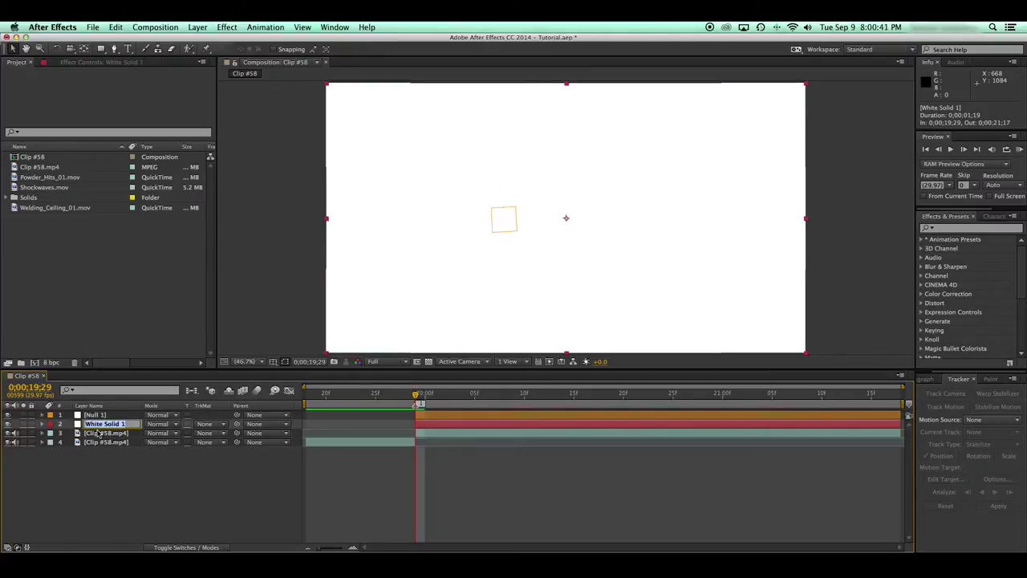
pyautogui.press('BackSpace')
pyautogui.press('Return')
# Duplicate the upper Clip #58.mp4 layer and rename the copy as Lighting.
pyautogui.click(114, 434)
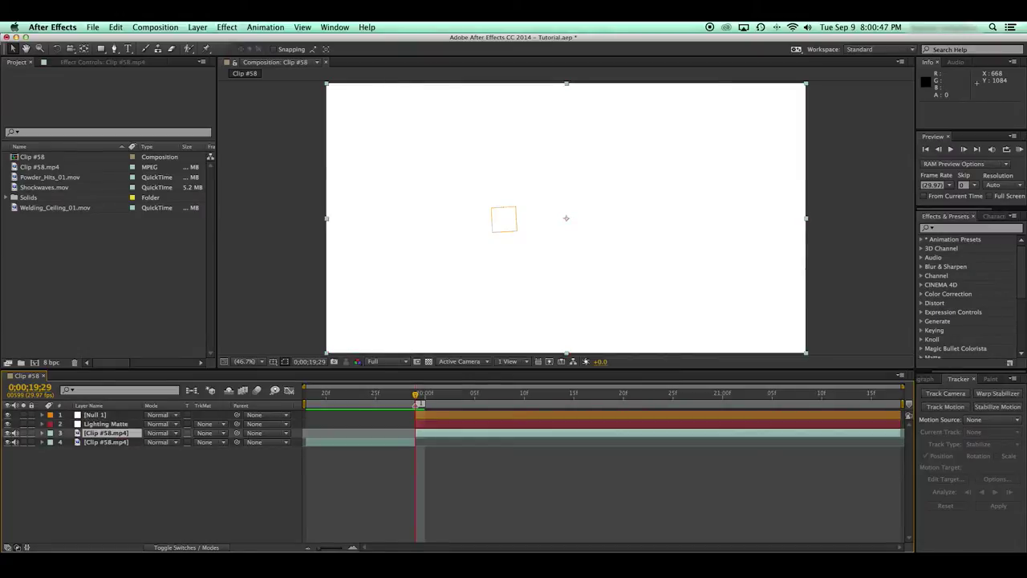
pyautogui.press('super+d')
pyautogui.press('Return')
pyautogui.write('Lighting')
pyautogui.press('Return')
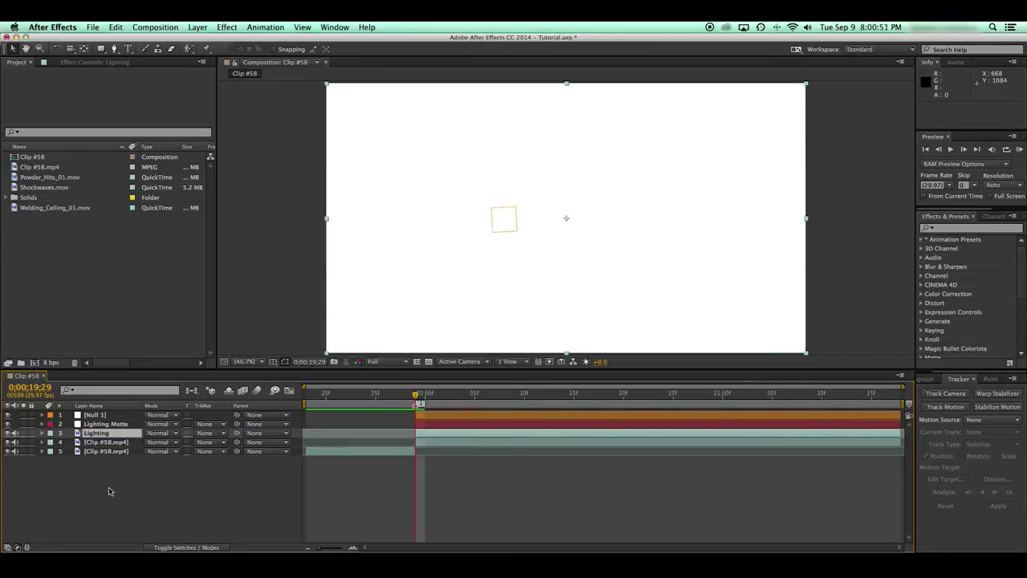
# Hide the Lighting Matte layer and set the Lighting layer's blending mode to Add.
pyautogui.click(8, 424)
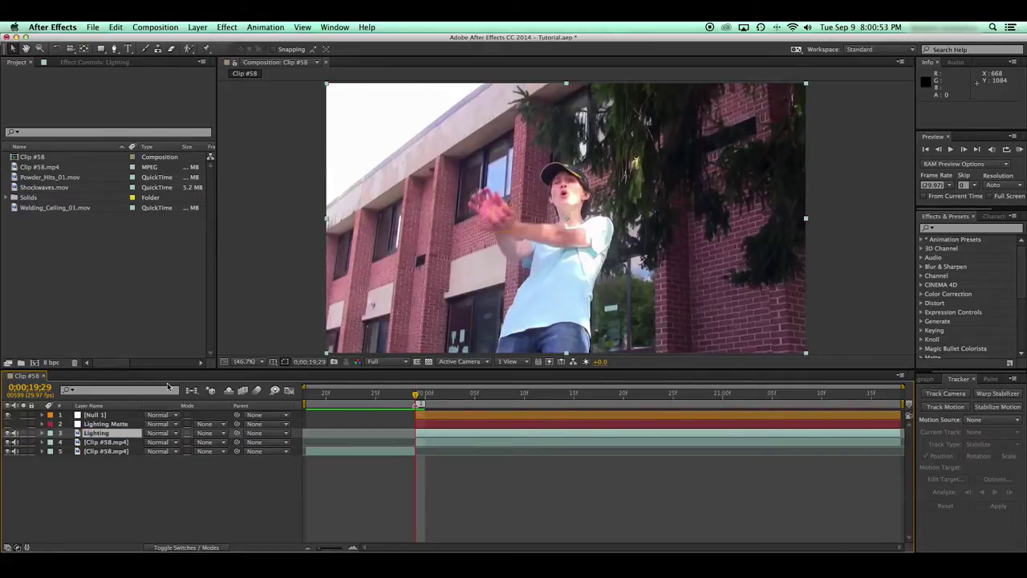
pyautogui.click(159, 432)
pyautogui.click(172, 228)
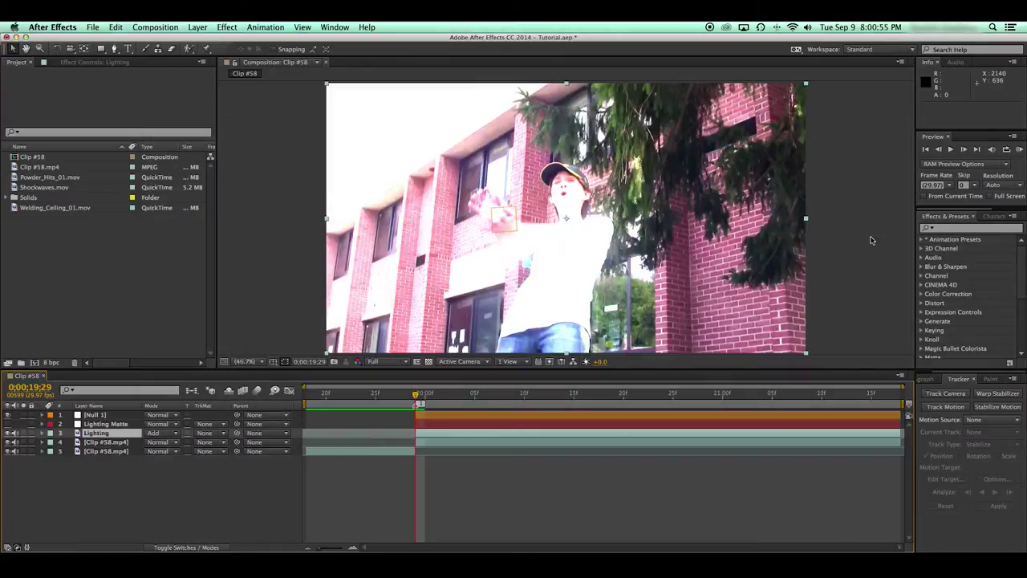
# Find the Tint effect and apply it to the Lighting layer.
pyautogui.click(953, 228)
pyautogui.write('tint')
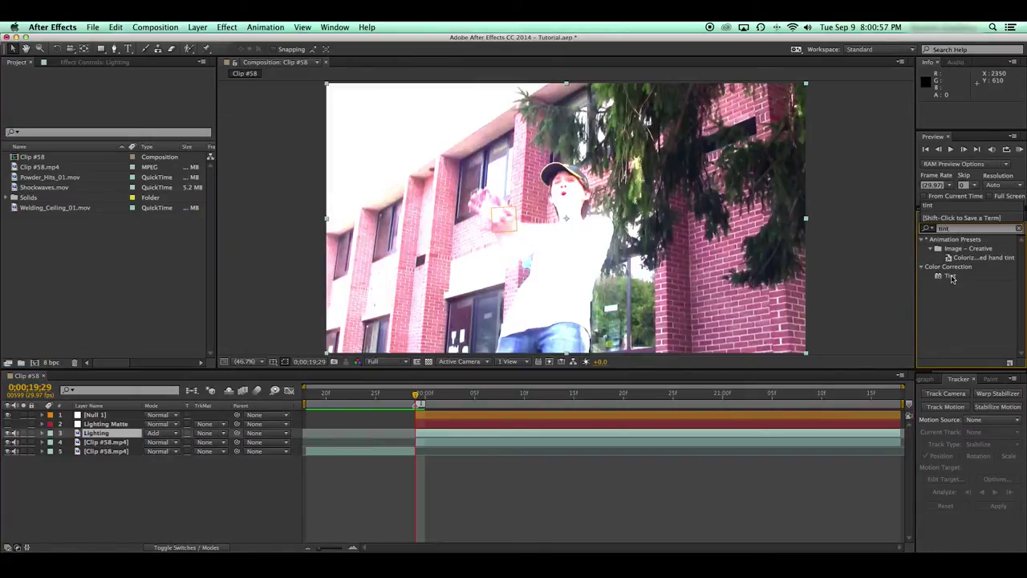
pyautogui.doubleClick(950, 277)
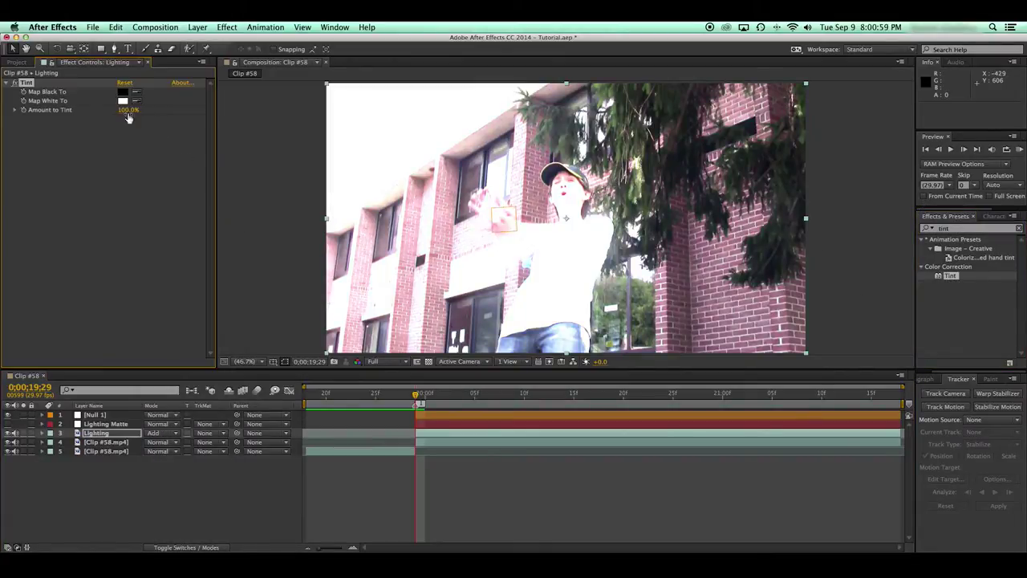
# Set the Tint effect's Map White To color to a bright blue on the Lighting layer.
pyautogui.click(124, 102)
pyautogui.moveTo(256, 306); pyautogui.dragTo(266, 180)
pyautogui.press('Return')
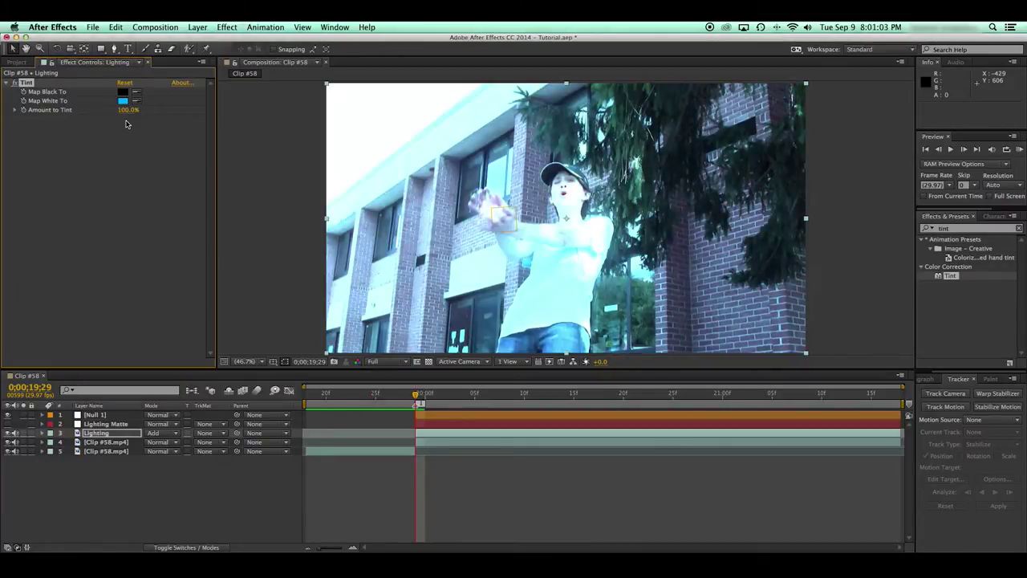
# Set the Tint effect's Amount to Tint to 85% and deselect the Lighting layer.
pyautogui.moveTo(127, 111); pyautogui.dragTo(114, 110)
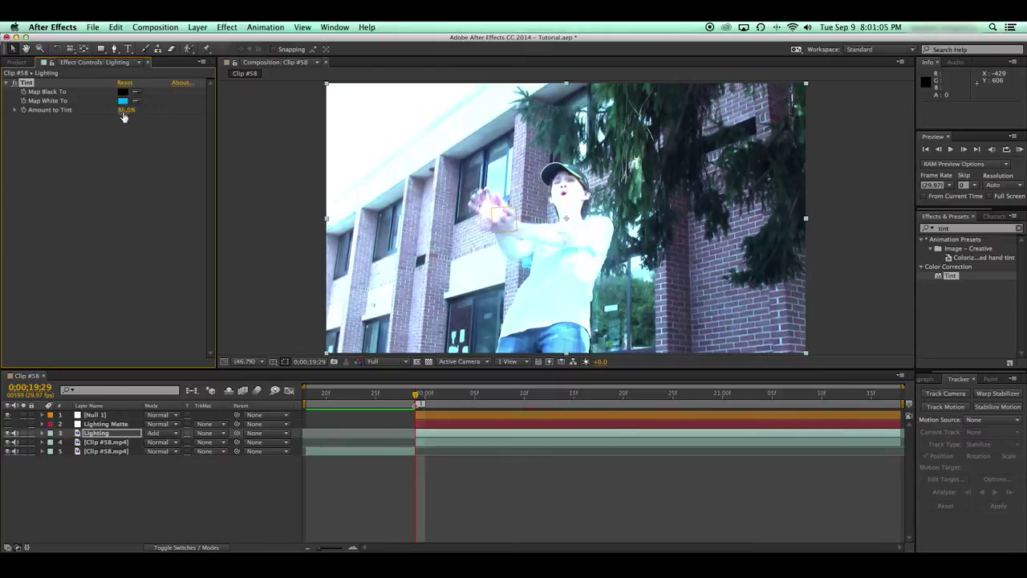
pyautogui.click(125, 112)
pyautogui.press('Return')
pyautogui.press('Return')
pyautogui.click(124, 139)
pyautogui.click(125, 112)
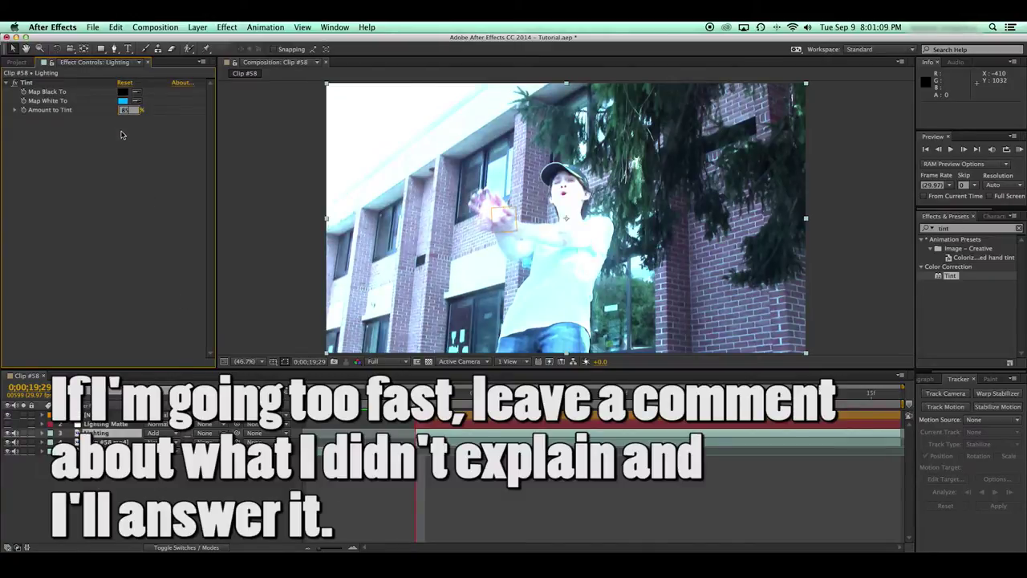
pyautogui.click(169, 499)
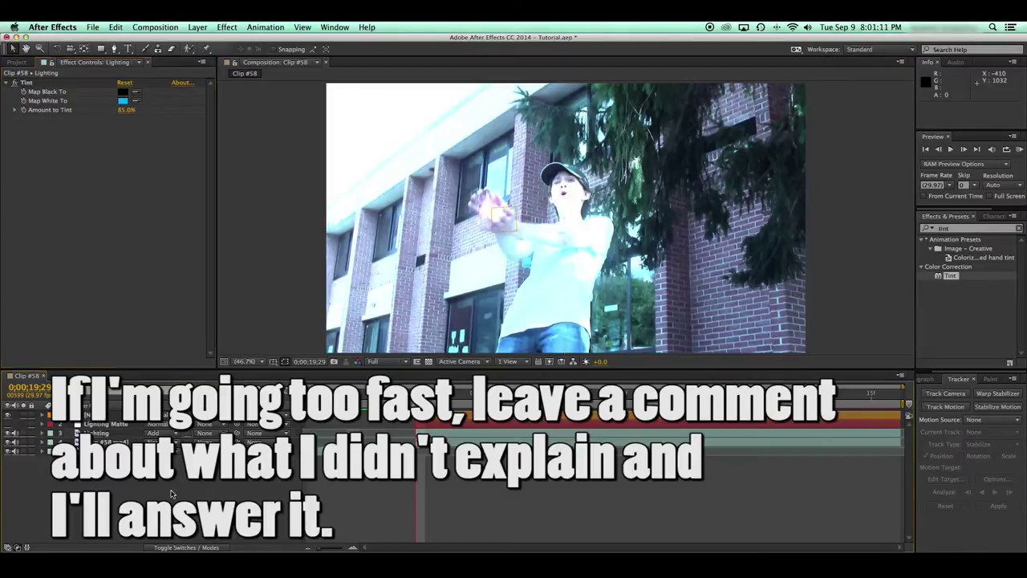
# Check which footage layer shows the tint and hide the Lighting layer.
pyautogui.click(8, 442)
pyautogui.click(119, 425)
pyautogui.click(120, 434)
pyautogui.click(120, 443)
pyautogui.click(8, 442)
pyautogui.click(8, 434)
# Make the Lighting Matte layer visible and set its opacity to 0%.
pyautogui.click(127, 425)
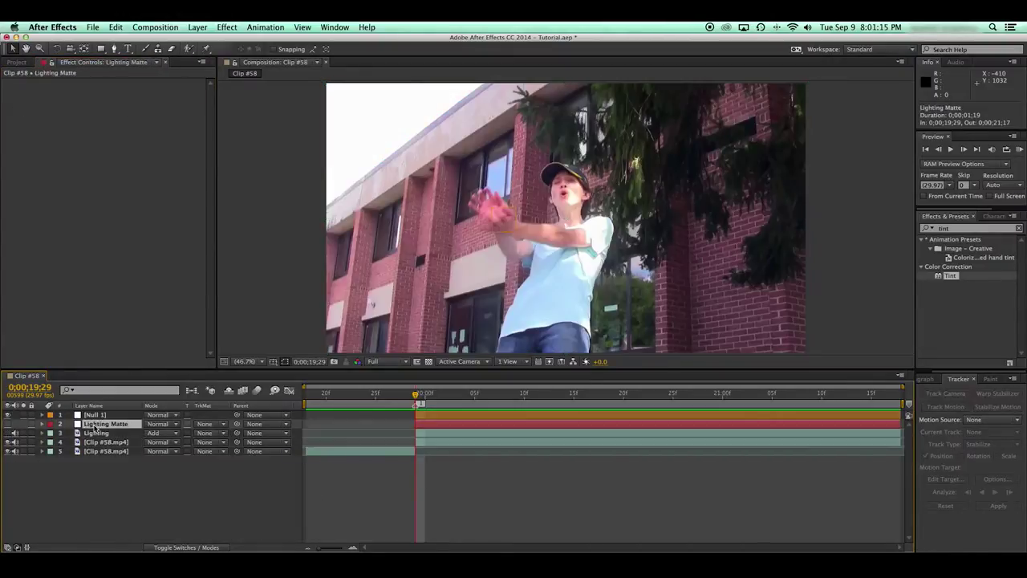
pyautogui.click(9, 424)
pyautogui.press('t')
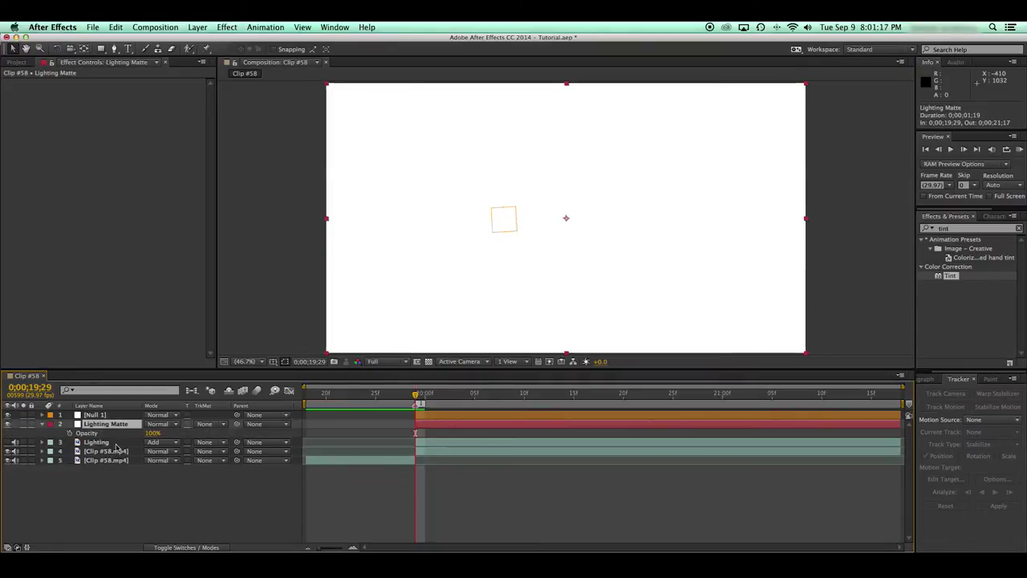
pyautogui.moveTo(155, 437); pyautogui.dragTo(97, 437)
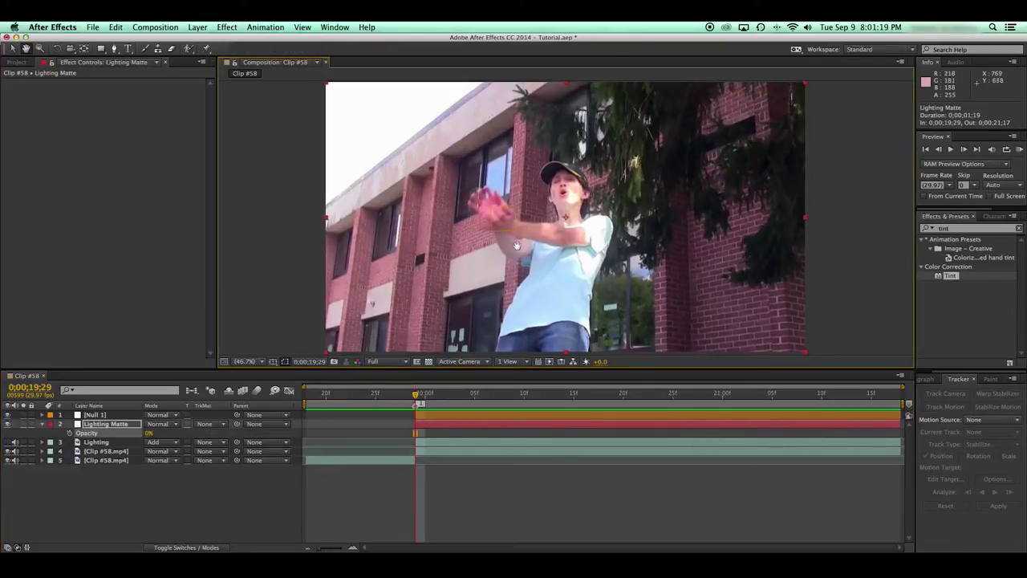
# Start a Pen mask on Lighting Matte, tracing from the hip beside the doorway up around the arms, hands, face and cap.
pyautogui.moveTo(498, 356); pyautogui.dragTo(533, 243)
pyautogui.press('super+z')
pyautogui.click(501, 324)
pyautogui.click(512, 282)
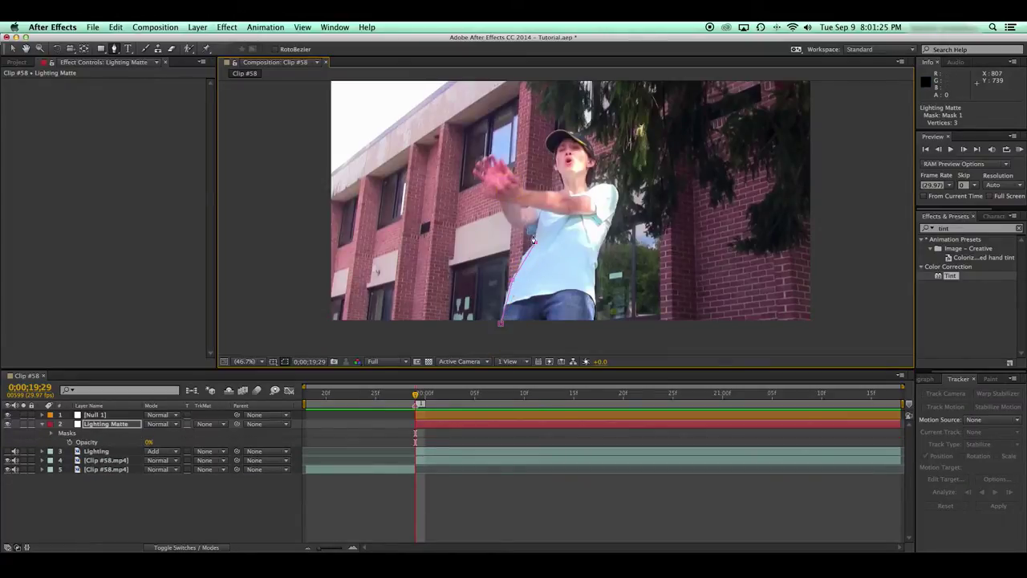
pyautogui.click(479, 171)
pyautogui.click(564, 190)
pyautogui.click(560, 175)
pyautogui.click(554, 162)
pyautogui.click(570, 133)
pyautogui.click(591, 164)
pyautogui.scroll(3, 554, 213)
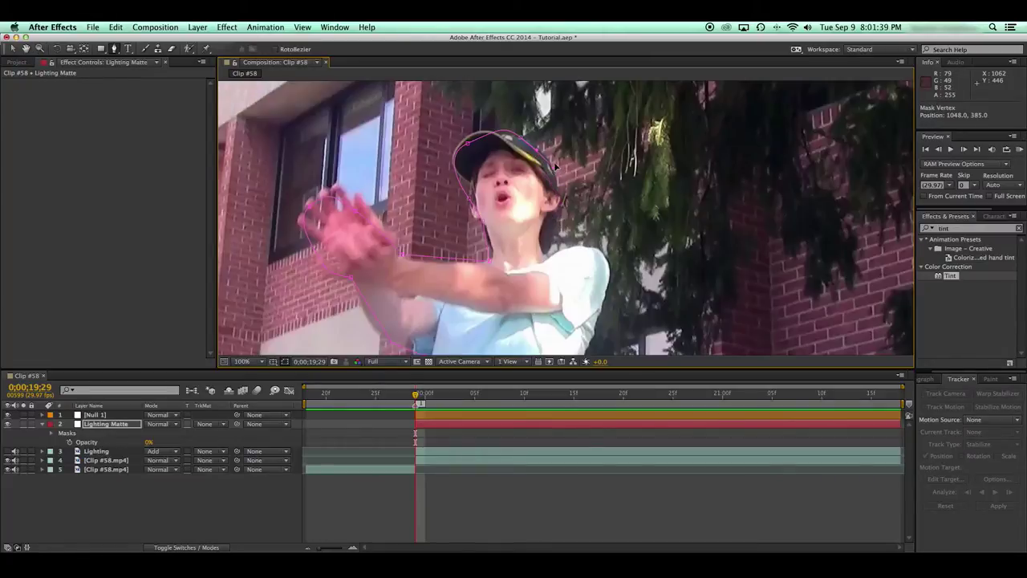
pyautogui.click(555, 235)
pyautogui.scroll(2, 556, 236)
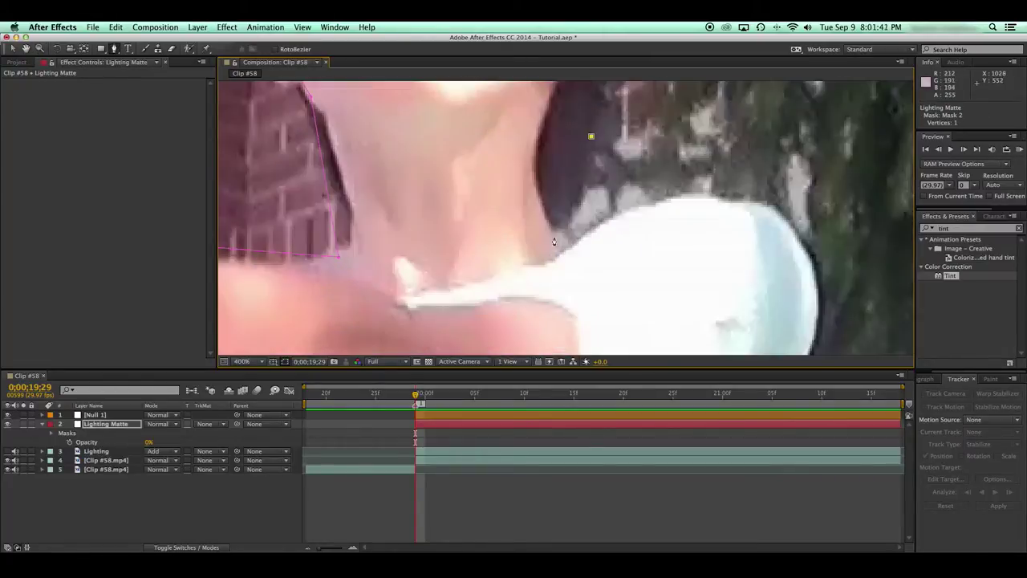
pyautogui.press('super+z')
# Continue the Lighting Matte mask from the cap down past the ear and neck to the shoulder.
pyautogui.moveTo(588, 141); pyautogui.dragTo(577, 307)
pyautogui.scroll(-2, 577, 307)
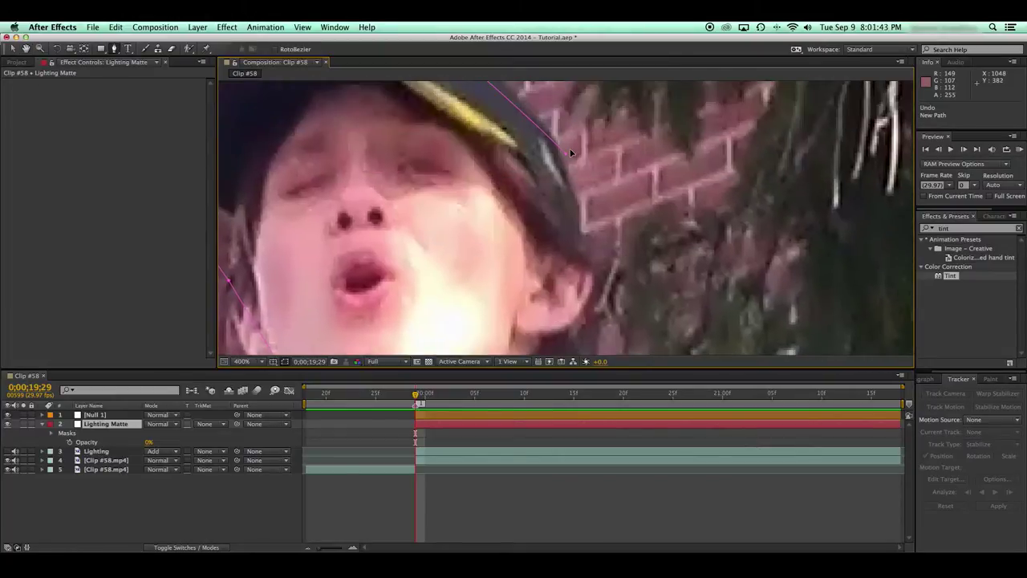
pyautogui.scroll(-2, 557, 247)
pyautogui.press('g')
pyautogui.click(576, 214)
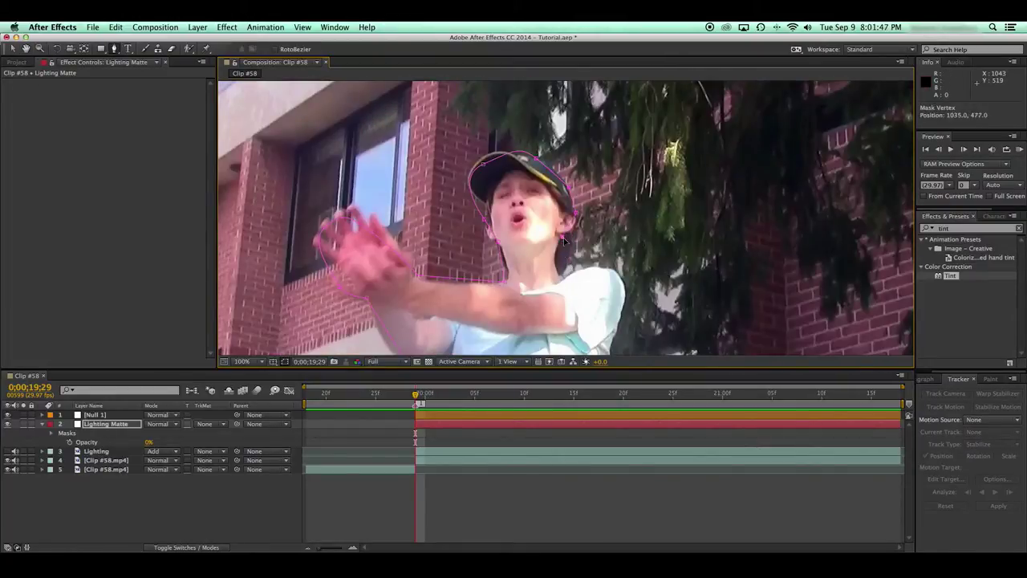
pyautogui.click(561, 274)
pyautogui.click(580, 271)
# Trace the mask down the sleeve and back to below the waist, and close the path at its starting point.
pyautogui.scroll(-5, 614, 281)
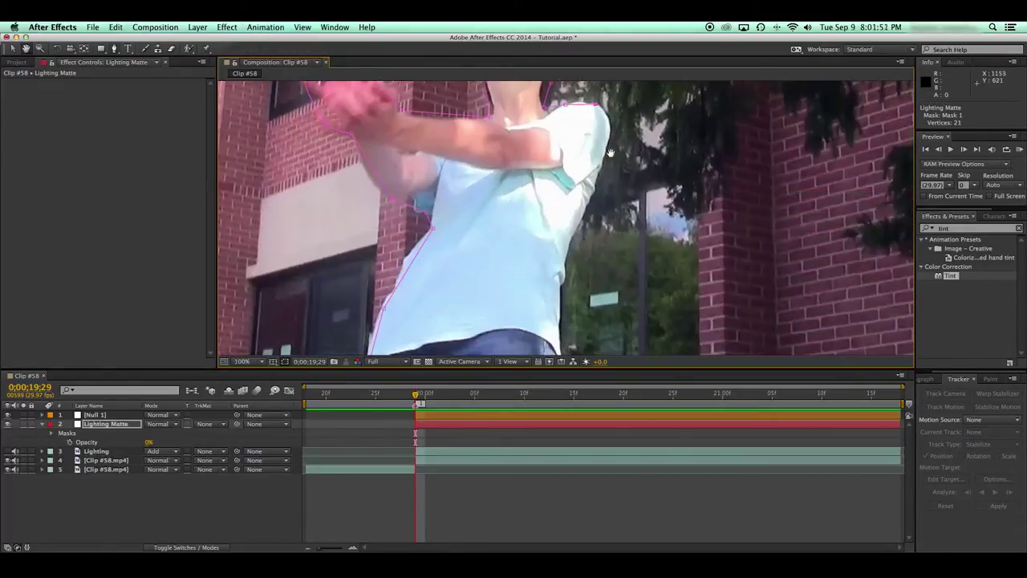
pyautogui.click(585, 219)
pyautogui.click(576, 233)
pyautogui.scroll(-3, 563, 269)
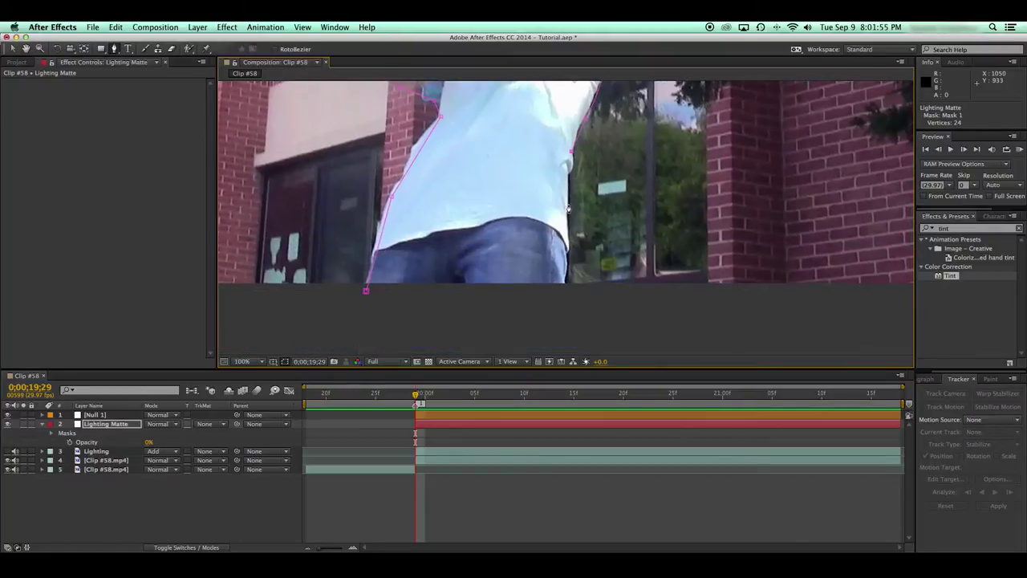
pyautogui.click(571, 151)
pyautogui.click(568, 204)
pyautogui.click(565, 291)
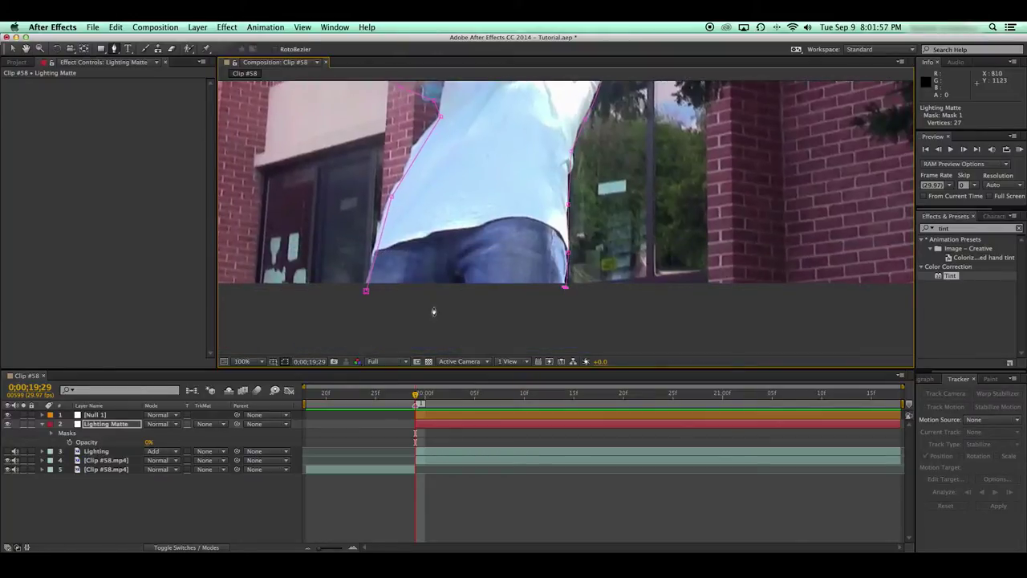
pyautogui.click(366, 292)
# Set the Lighting Matte layer's opacity to 75%.
pyautogui.moveTo(480, 177); pyautogui.dragTo(509, 264)
pyautogui.hotkey('shift', '/')
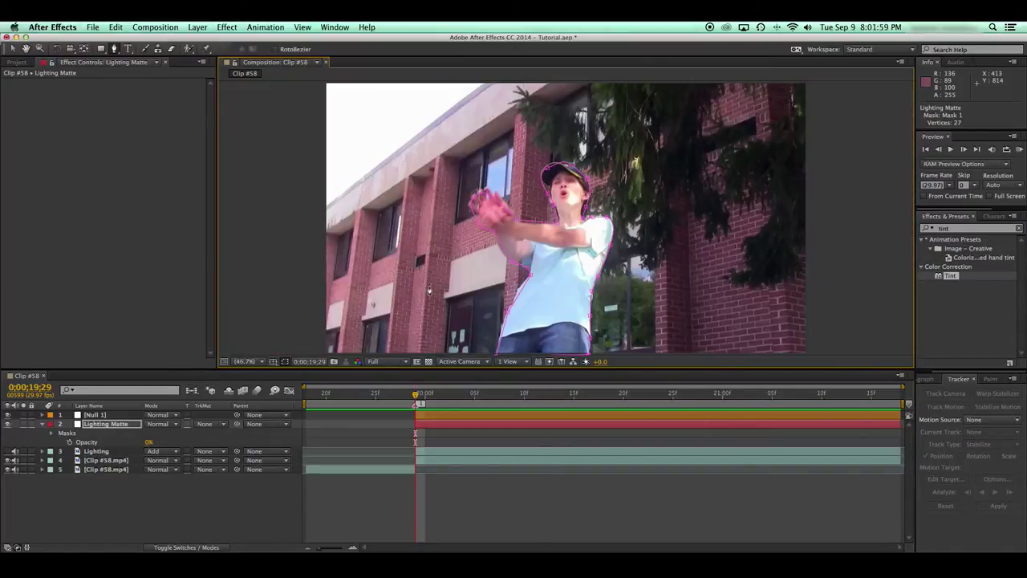
pyautogui.moveTo(148, 446); pyautogui.dragTo(209, 443)
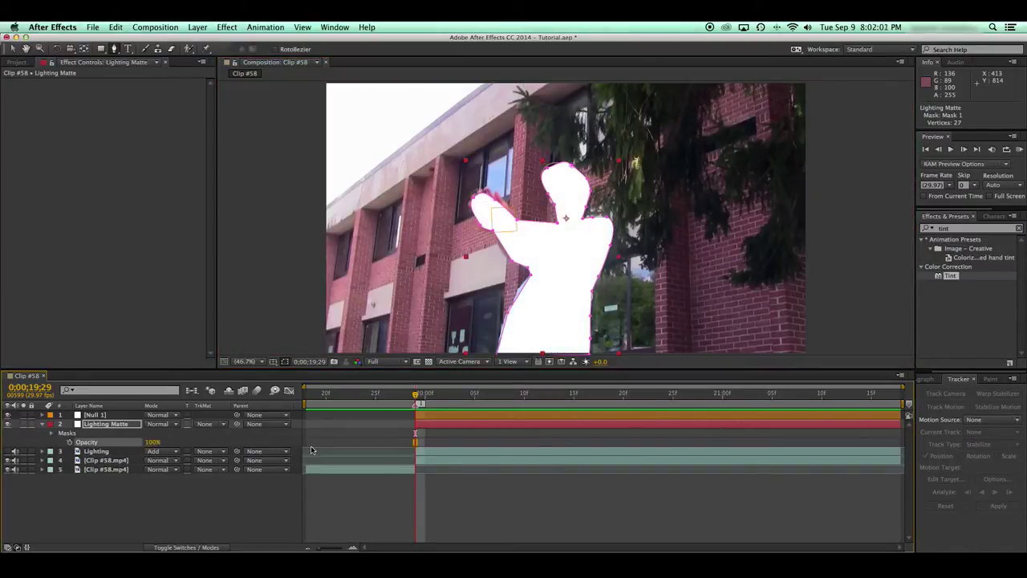
pyautogui.click(152, 443)
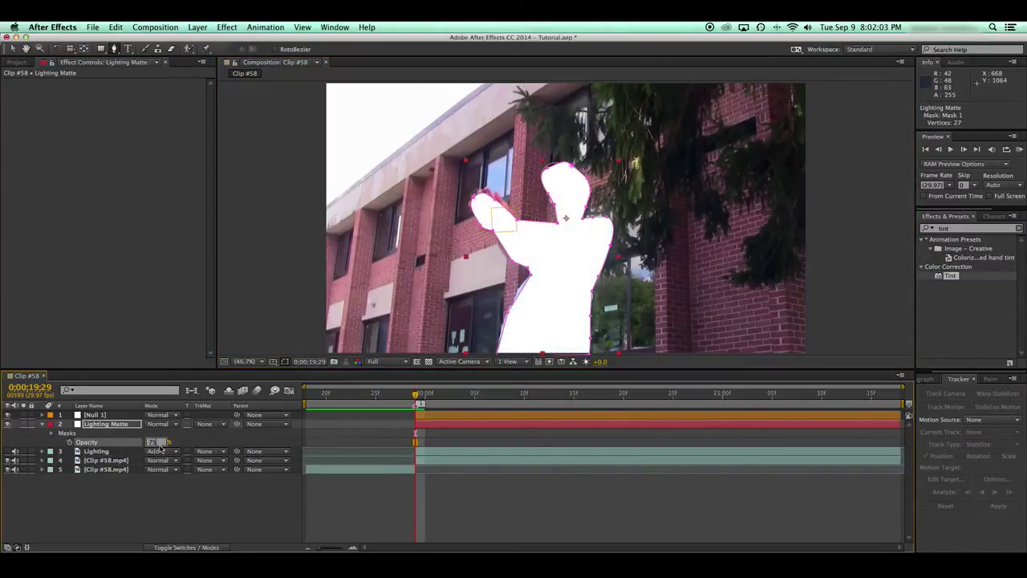
pyautogui.write('75')
pyautogui.press('Return')
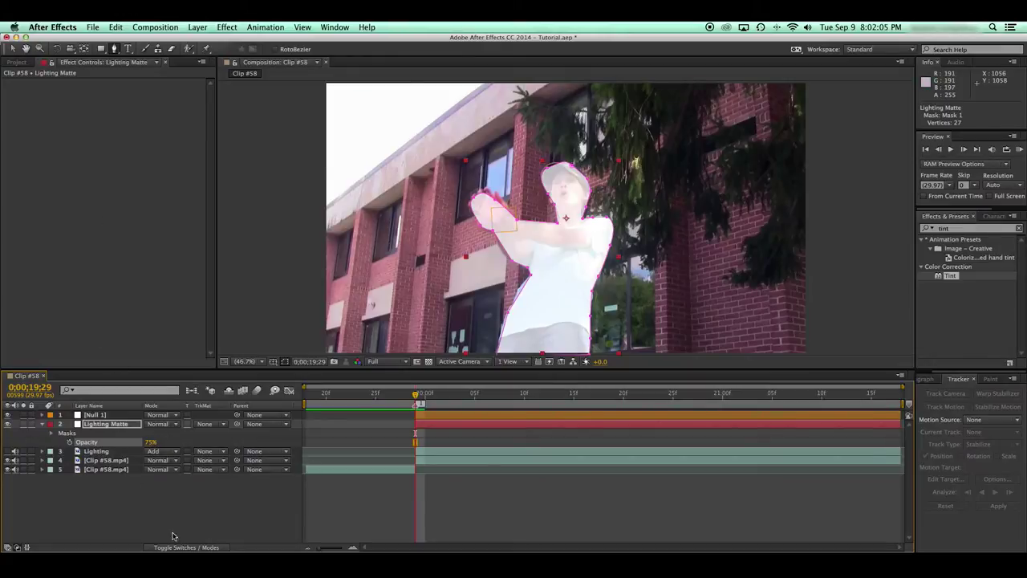
# Set the feather of the body mask on Lighting Matte to 15 pixels.
pyautogui.press('f')
pyautogui.click(178, 444)
pyautogui.click(216, 497)
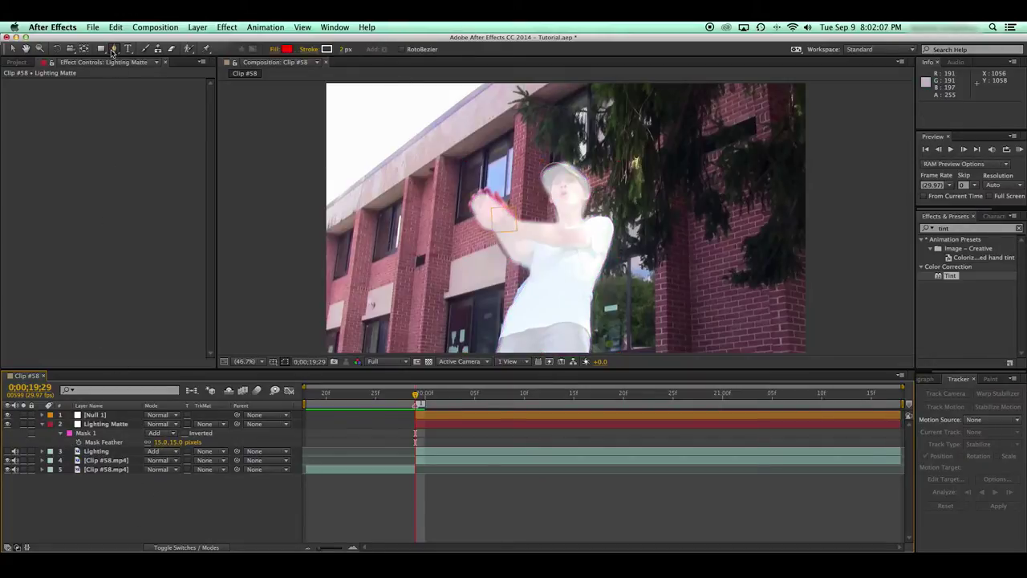
# Try an elliptical mask around the hands on Lighting Matte, set to Subtract and Inverted.
pyautogui.moveTo(102, 50); pyautogui.dragTo(143, 73)
pyautogui.click(120, 424)
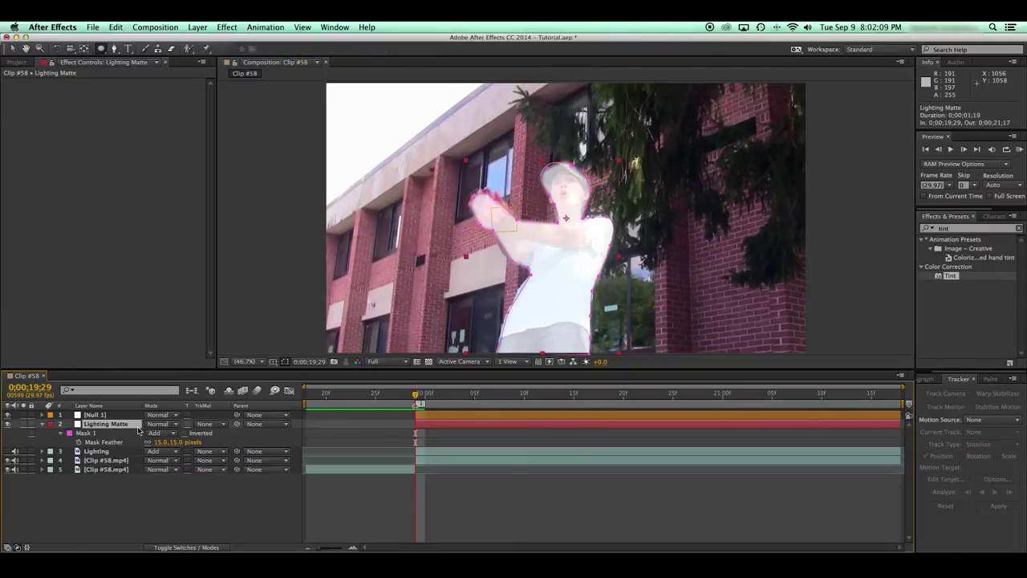
pyautogui.moveTo(503, 215)
pyautogui.mouseDown()
pyautogui.moveTo(664, 429)
pyautogui.moveTo(640, 399)
pyautogui.moveTo(631, 355)
pyautogui.moveTo(601, 355)
pyautogui.moveTo(566, 298)
pyautogui.mouseUp()
pyautogui.press('v')
pyautogui.moveTo(565, 195); pyautogui.dragTo(569, 202)
pyautogui.click(162, 460)
pyautogui.click(170, 491)
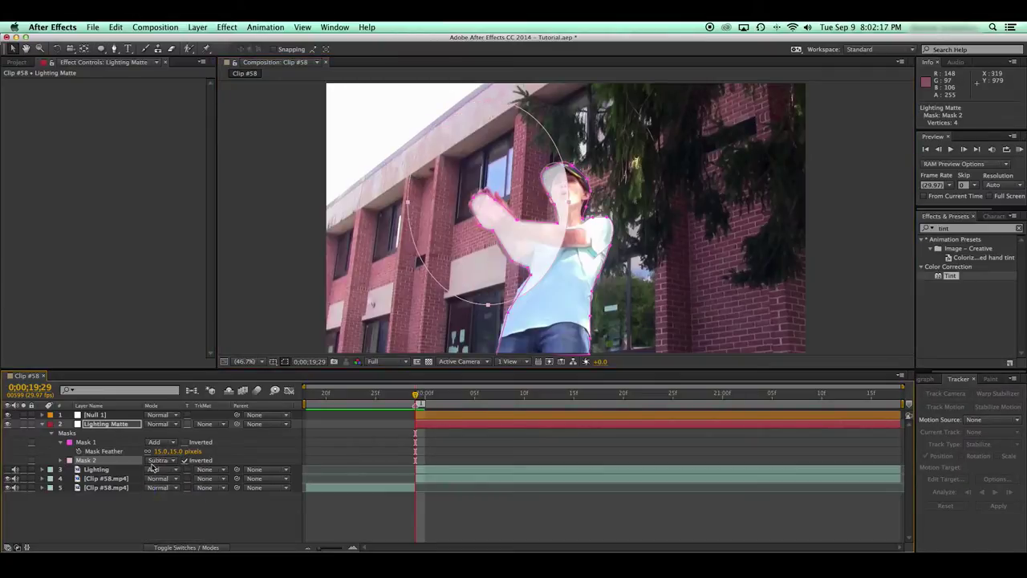
# Set the elliptical mask's feather to 275 pixels.
pyautogui.press('m')
pyautogui.press('f')
pyautogui.moveTo(172, 462); pyautogui.dragTo(338, 464)
pyautogui.click(375, 539)
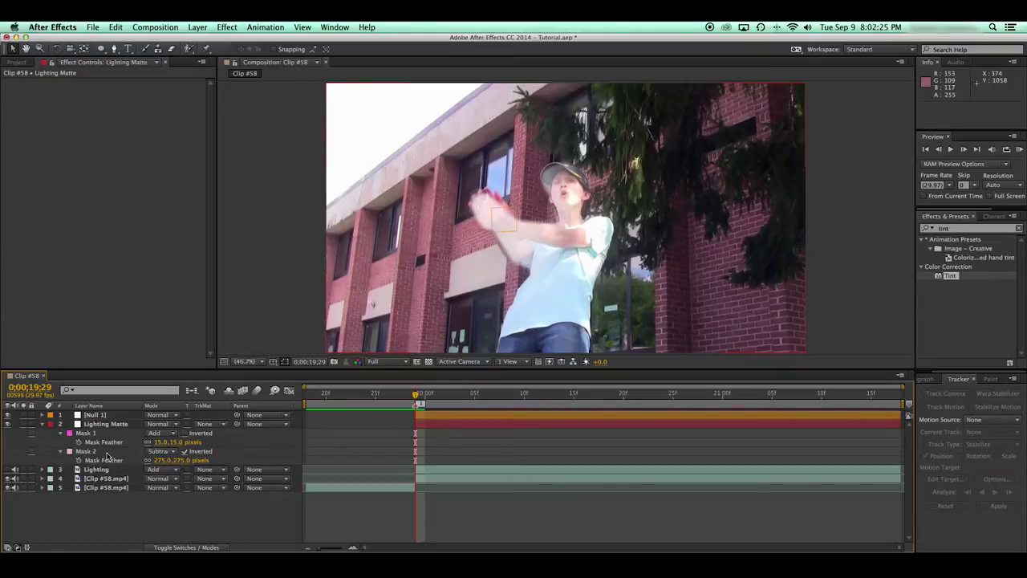
# Delete the elliptical Mask 2 from the Lighting Matte layer.
pyautogui.click(105, 454)
pyautogui.press('Delete')
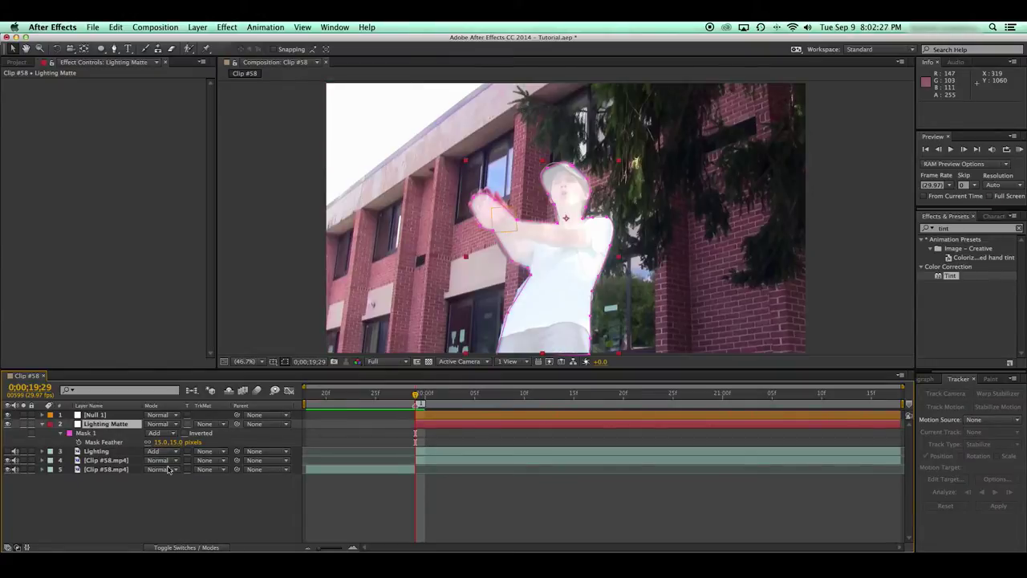
# Keyframe Mask 1's path at 0;00;19;29 and parent the Lighting Matte layer to Null 1.
pyautogui.press('m')
pyautogui.click(79, 442)
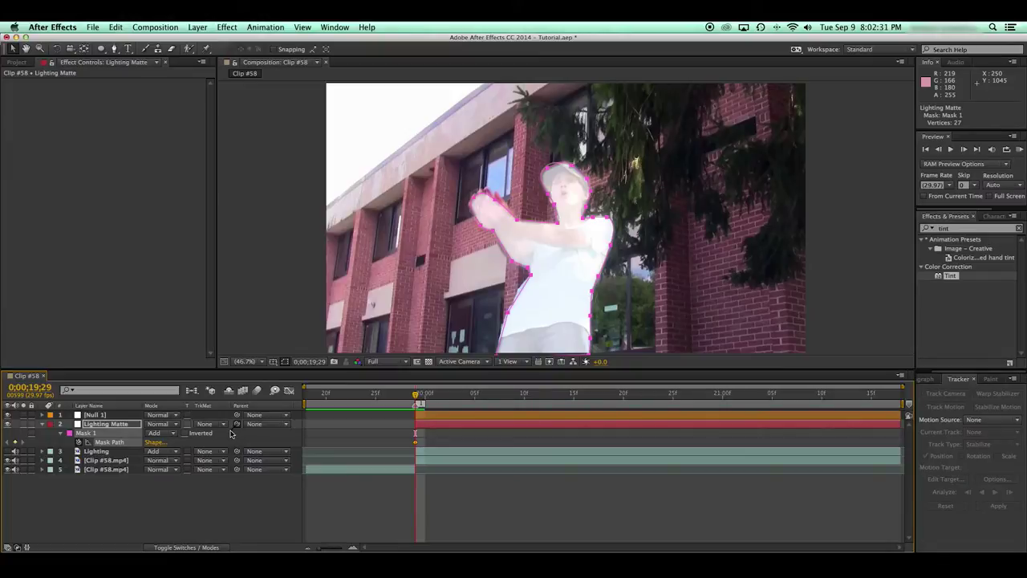
pyautogui.moveTo(236, 424); pyautogui.dragTo(92, 415)
# Advance to 0;00;20;04 and adjust Mask 1's path to fit the person's moved body.
pyautogui.press('space')
pyautogui.press('space')
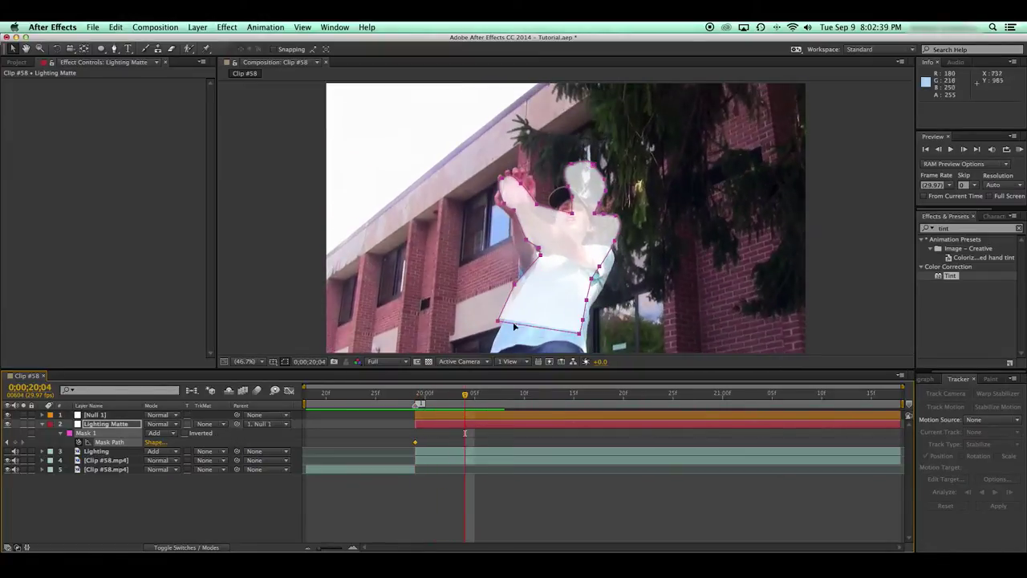
pyautogui.doubleClick(517, 325)
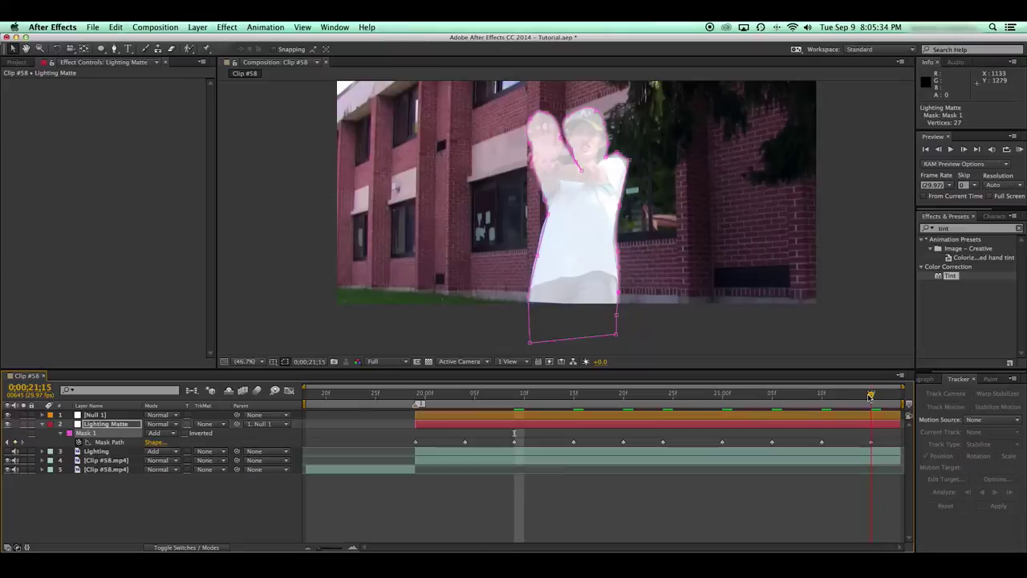
# Return to the first mask keyframe at 0;00;19;29 and save the project.
pyautogui.moveTo(871, 398); pyautogui.dragTo(416, 414)
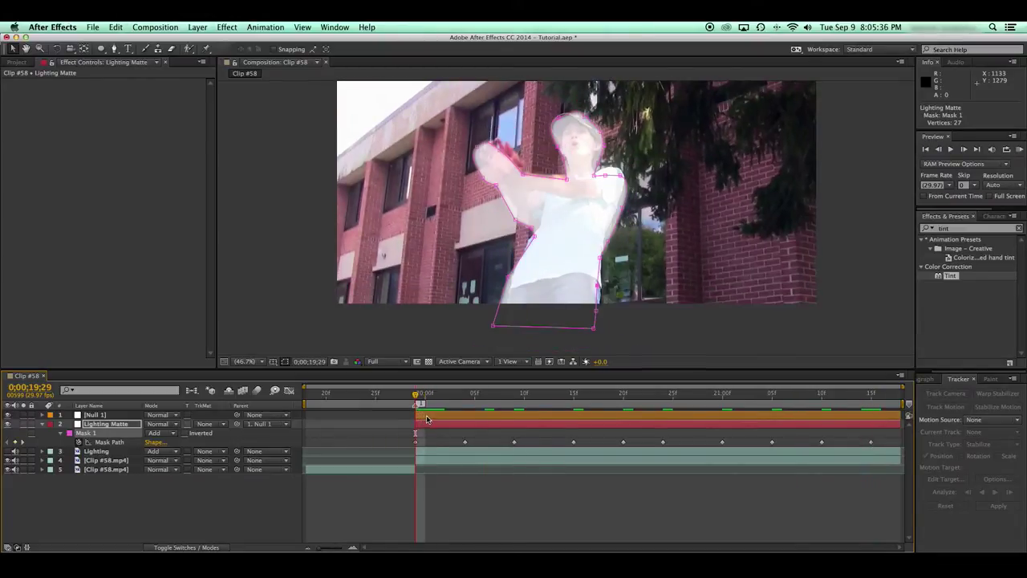
pyautogui.press('super+s')
# Draw an elliptical mask around the hands and head on Lighting Matte at 0;00;20;12.
pyautogui.click(246, 361)
pyautogui.click(257, 381)
pyautogui.moveTo(522, 391); pyautogui.dragTo(544, 392)
pyautogui.click(100, 48)
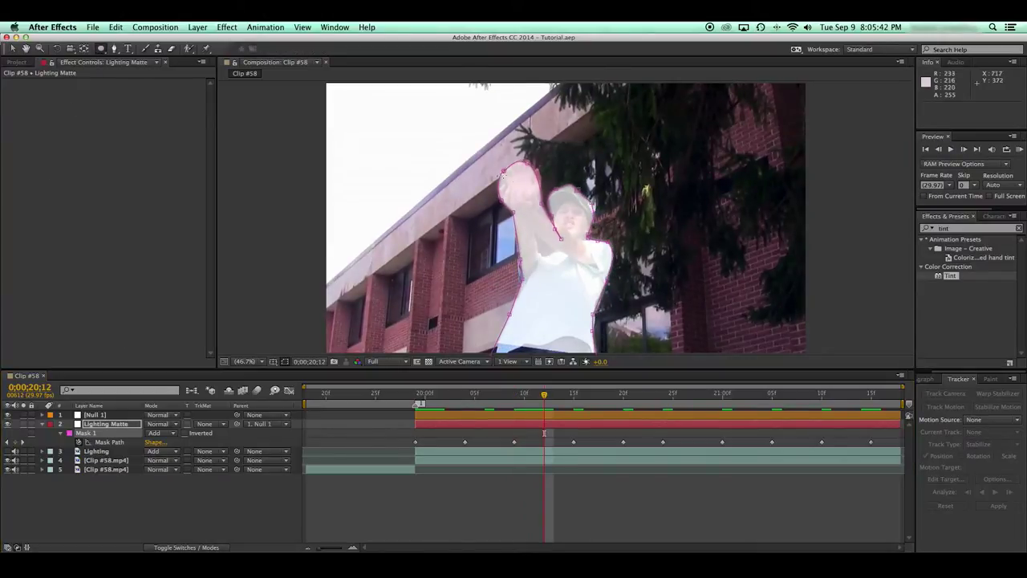
pyautogui.click(469, 142)
pyautogui.moveTo(592, 242); pyautogui.dragTo(614, 302)
# Set Mask 2 to Subtract and Inverted, and set its feather to 198 pixels.
pyautogui.press('f')
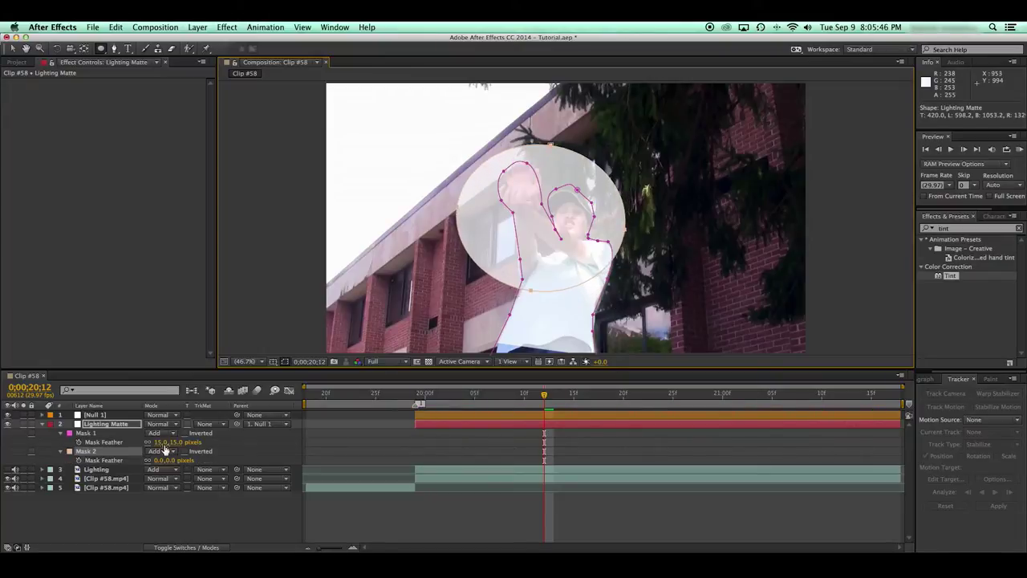
pyautogui.click(165, 451)
pyautogui.click(170, 482)
pyautogui.click(184, 452)
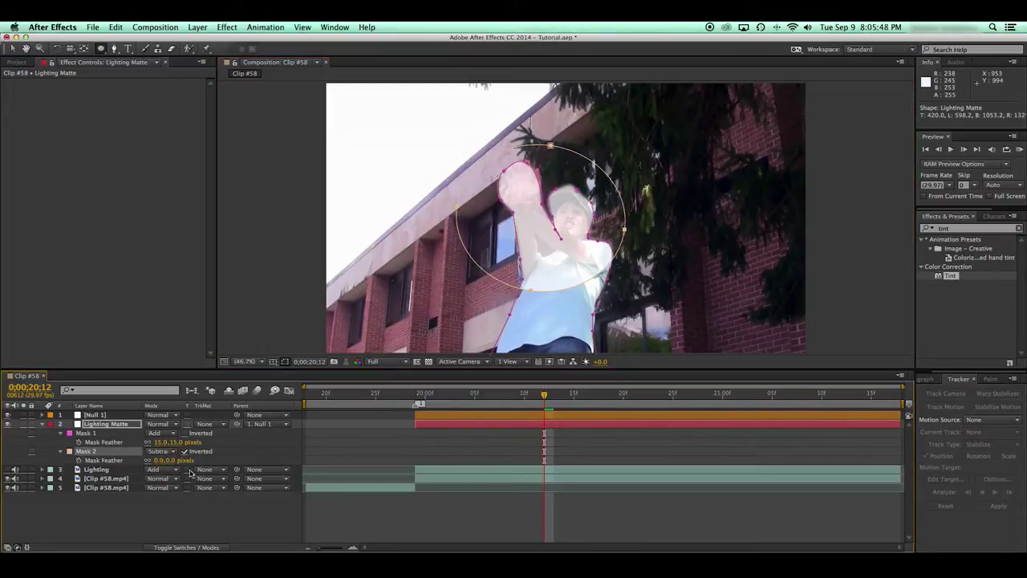
pyautogui.moveTo(170, 461); pyautogui.dragTo(251, 460)
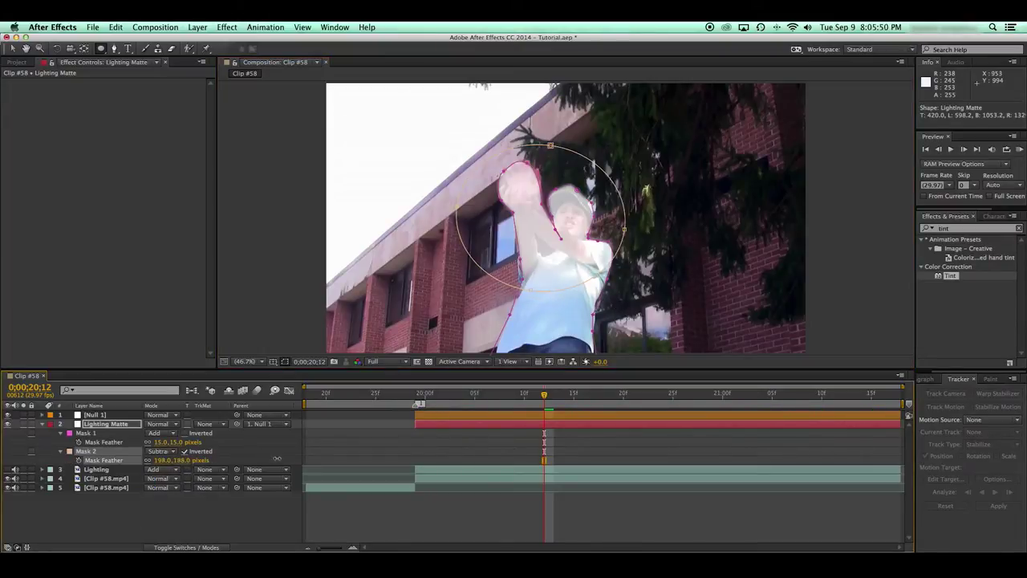
pyautogui.click(344, 520)
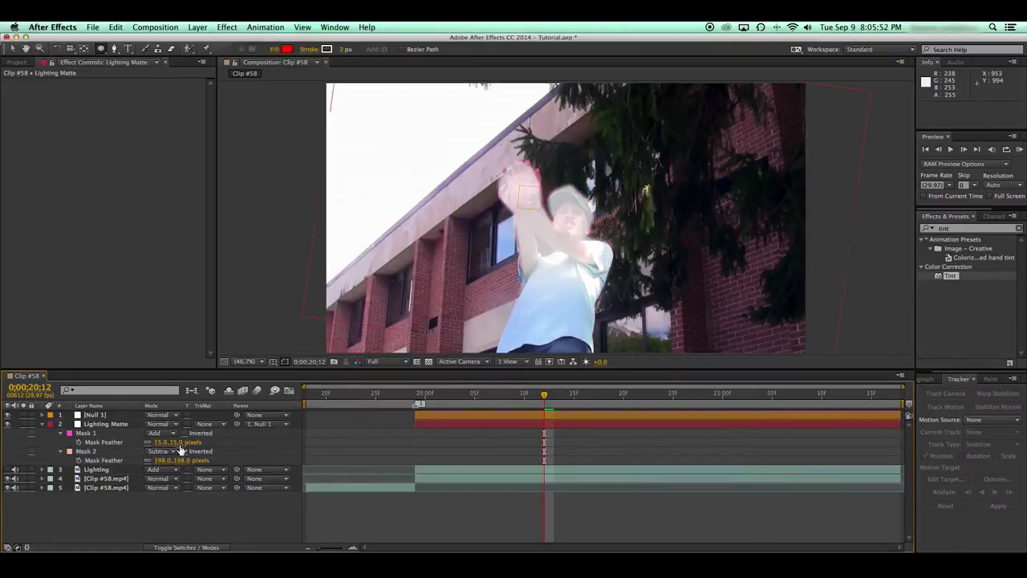
# Set Mask 1's feather to 46 pixels and save the project.
pyautogui.moveTo(178, 442); pyautogui.dragTo(203, 446)
pyautogui.click(206, 522)
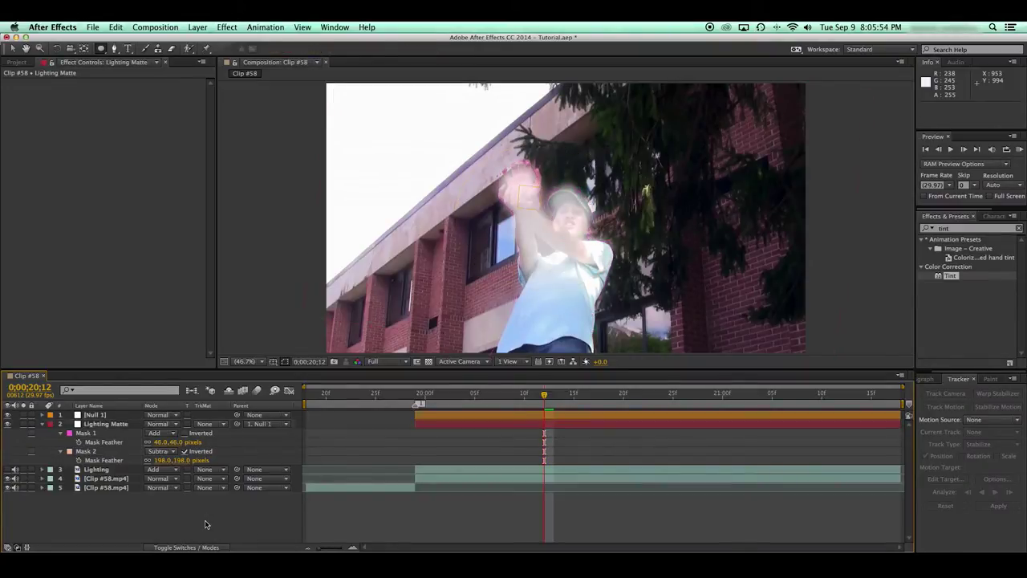
pyautogui.press('super+s')
# Set Mask 1's feather on Lighting Matte to 40 pixels and save the project.
pyautogui.click(177, 443)
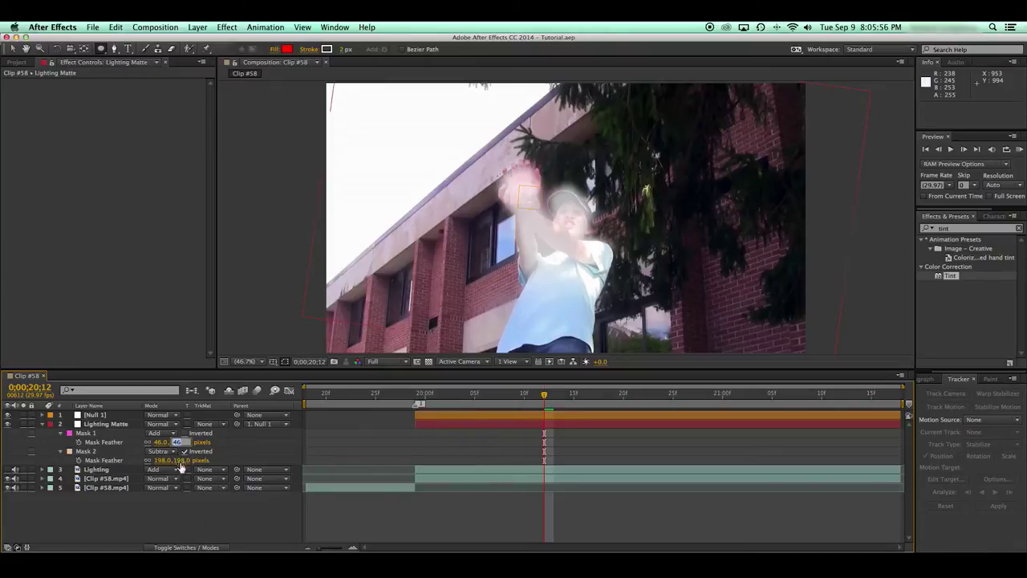
pyautogui.press('Return')
pyautogui.click(462, 445)
pyautogui.press('super+s')
# Return to 0;00;19;29 and set the Lighting layer's track matte to Alpha Matte "Lighting Matte".
pyautogui.click(416, 393)
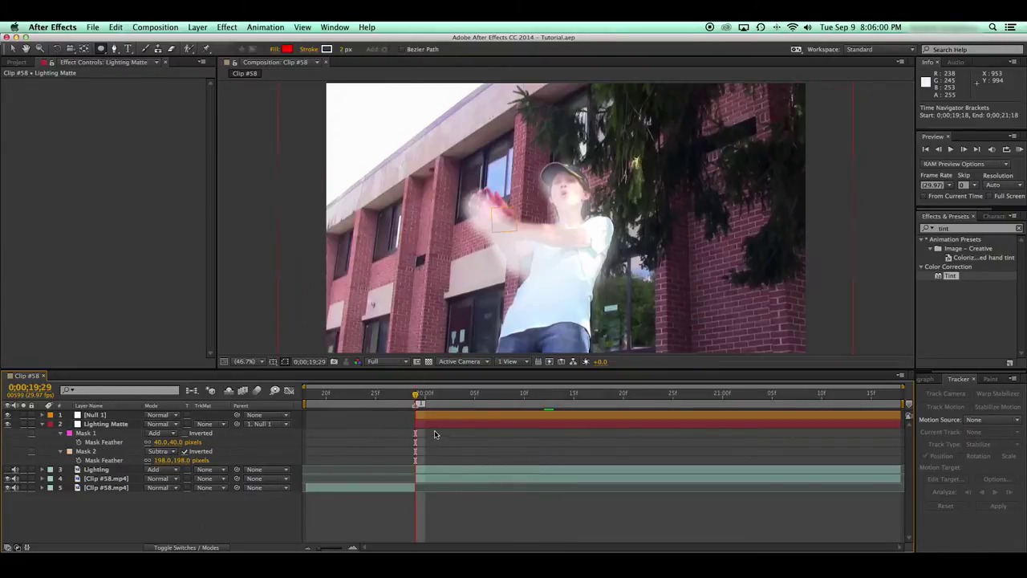
pyautogui.click(434, 427)
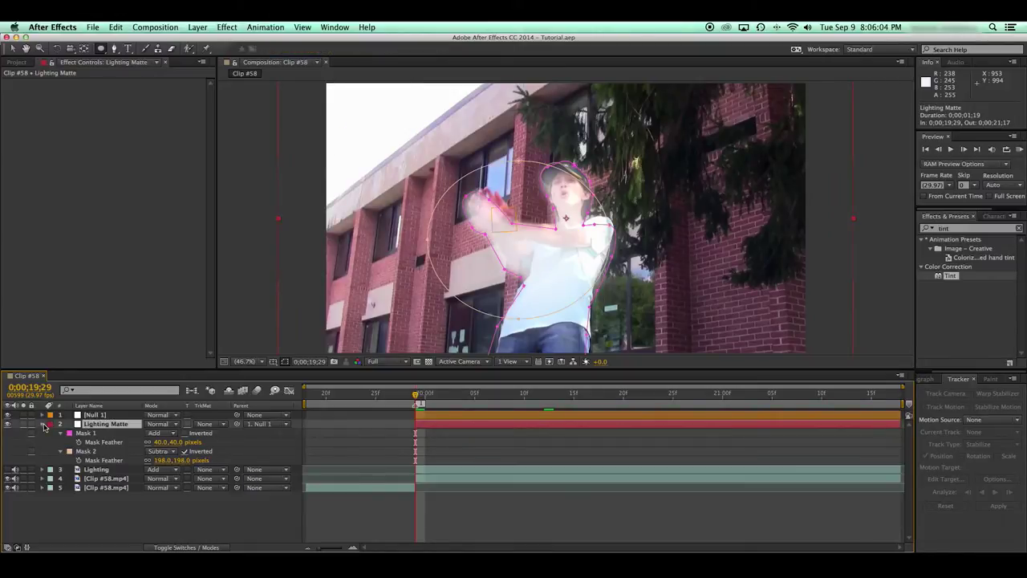
pyautogui.click(42, 423)
pyautogui.click(9, 434)
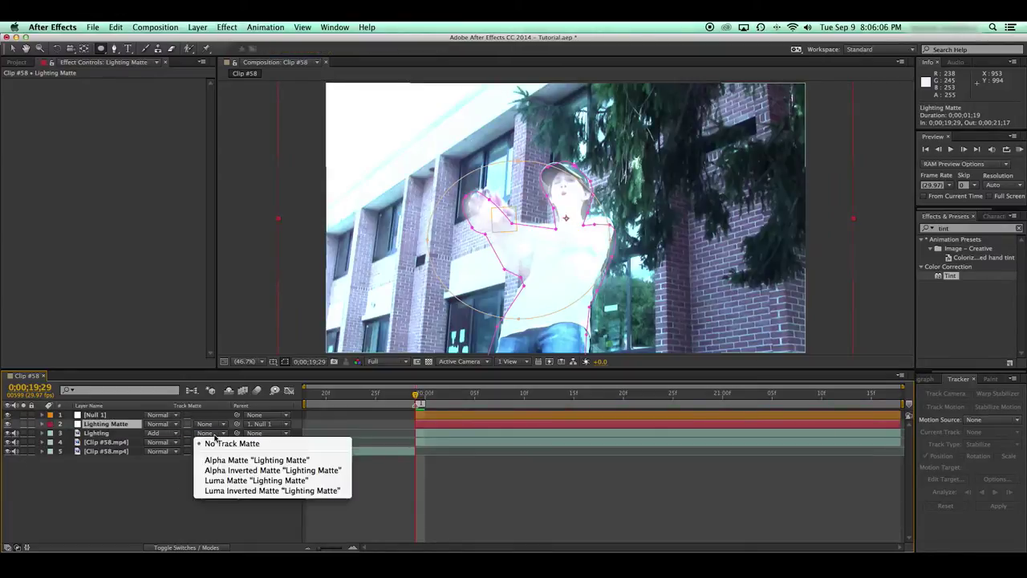
pyautogui.click(231, 460)
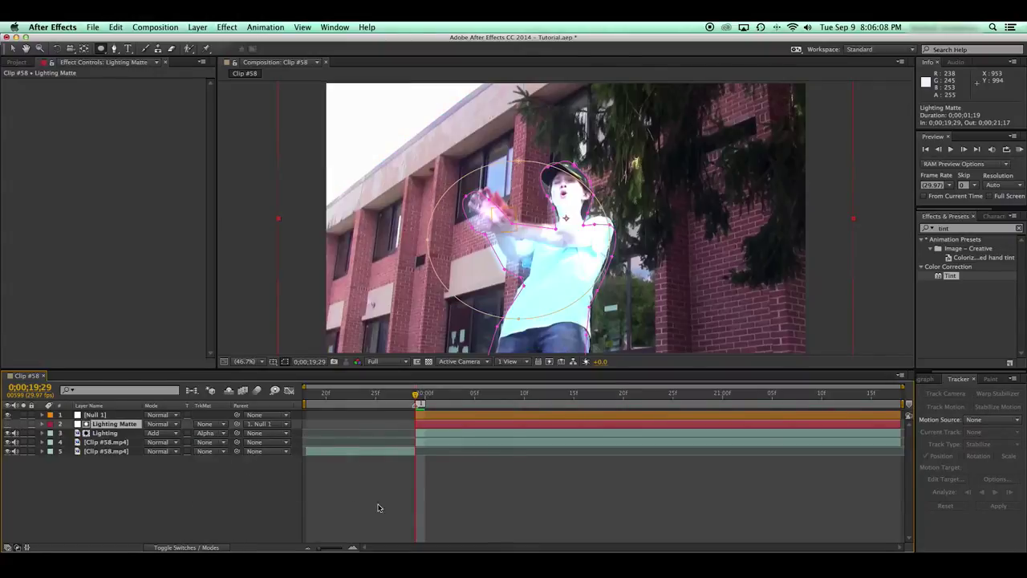
# Refine Mask 1 on Lighting Matte around the hands and forearm at 0;00;19;29 and preview the lighting.
pyautogui.click(376, 506)
pyautogui.click(178, 424)
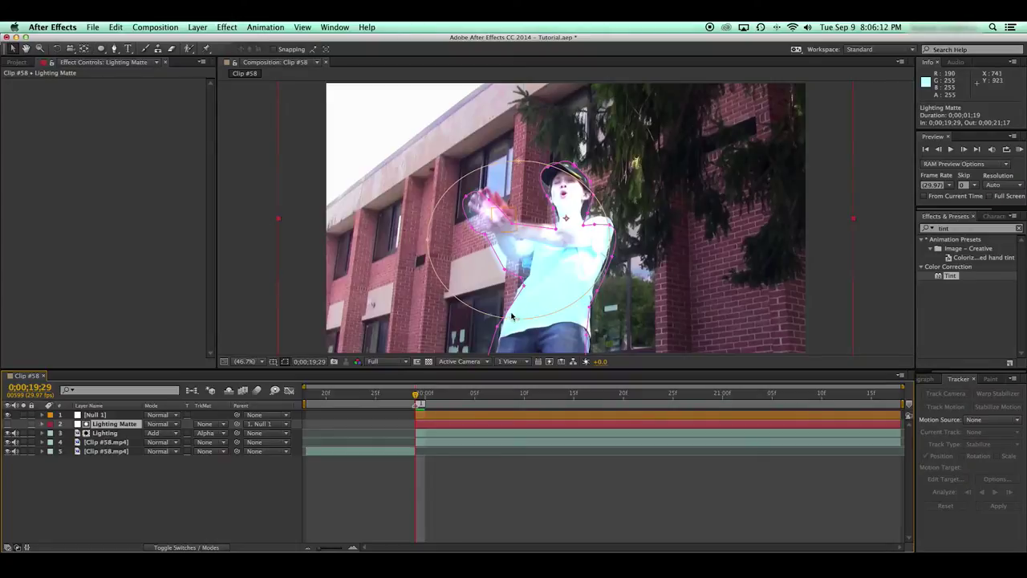
pyautogui.press('m')
pyautogui.click(506, 276)
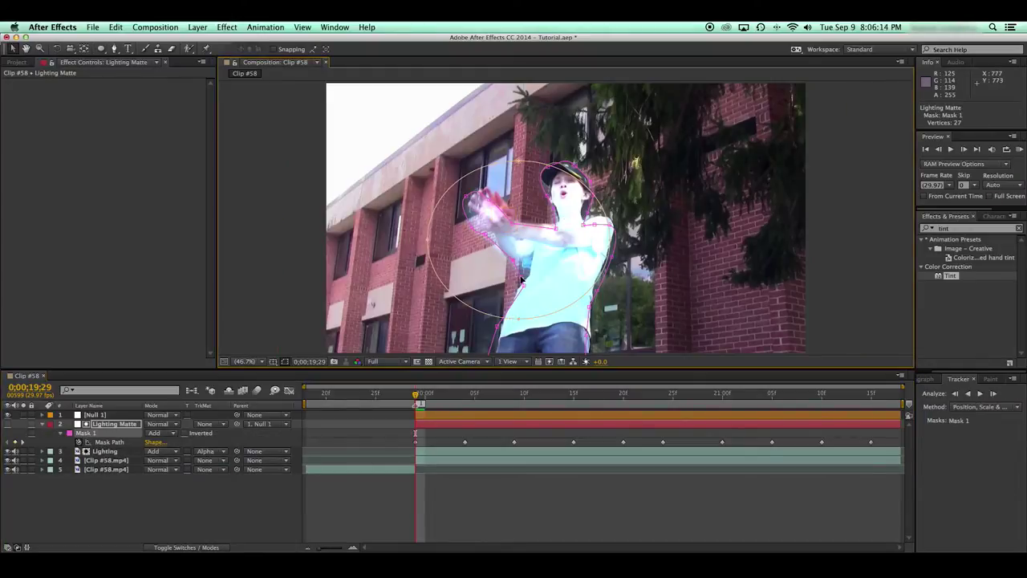
pyautogui.click(516, 226)
pyautogui.click(514, 219)
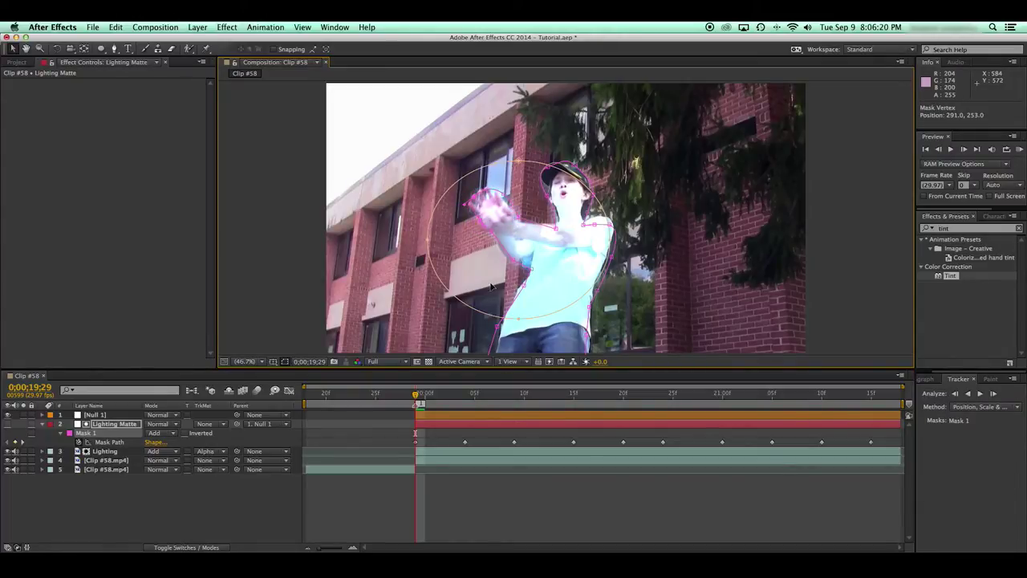
pyautogui.click(551, 509)
pyautogui.press('space')
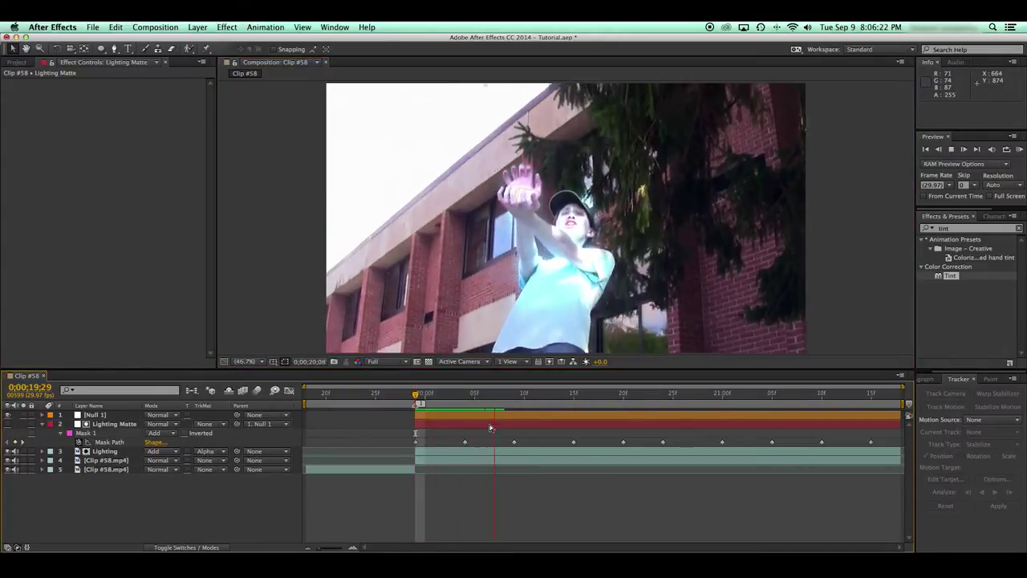
pyautogui.press('space')
# Reshape Mask 1 on Lighting Matte at 0;00;20;01 to fit the performer's torso, shoulder and waist.
pyautogui.moveTo(510, 396); pyautogui.dragTo(414, 402)
pyautogui.press('pagedown')
pyautogui.click(464, 425)
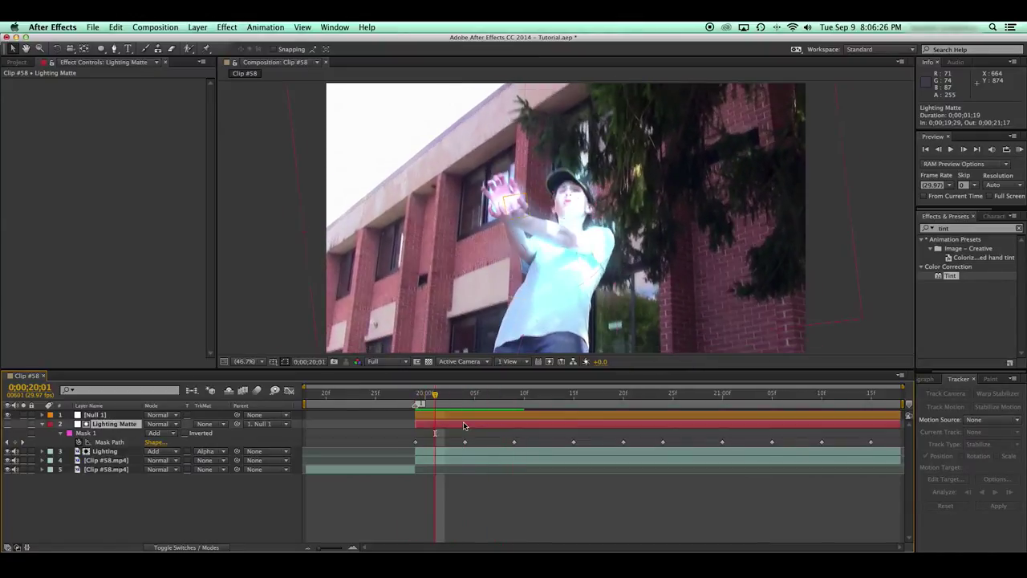
pyautogui.moveTo(543, 264); pyautogui.dragTo(514, 250)
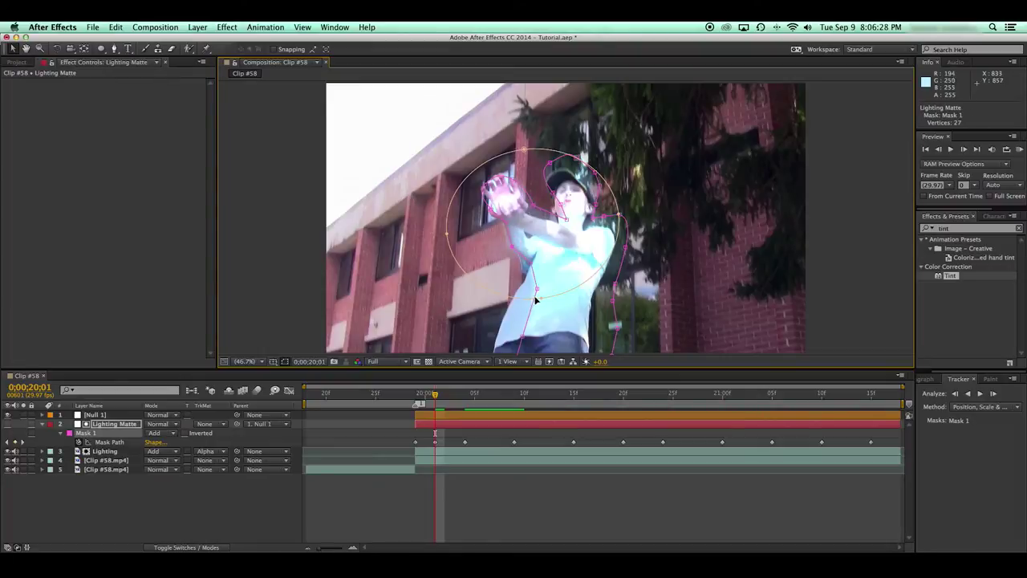
pyautogui.moveTo(534, 289); pyautogui.dragTo(506, 285)
pyautogui.moveTo(634, 161); pyautogui.dragTo(631, 166)
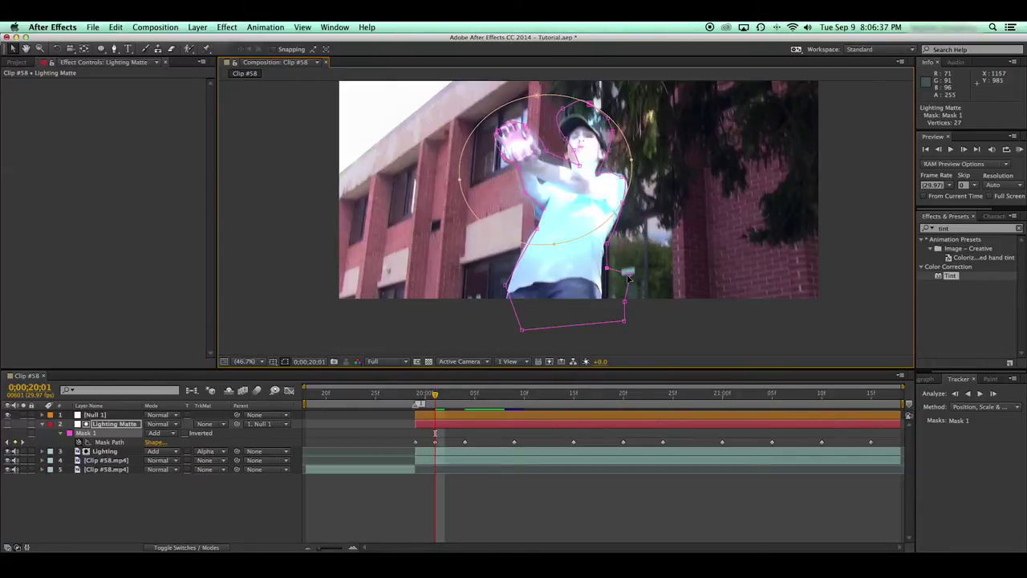
pyautogui.click(488, 514)
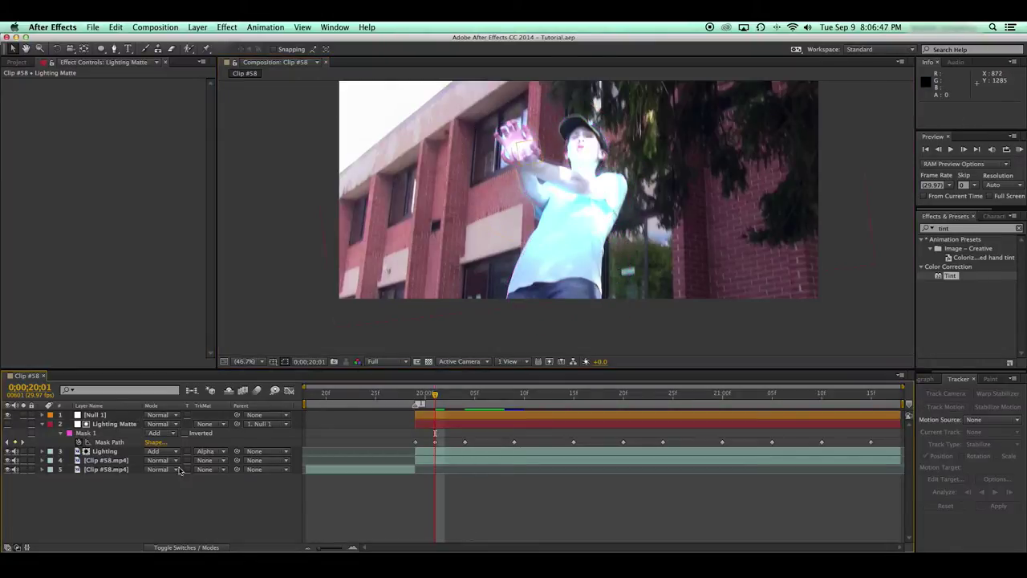
# Add the expression wiggle(15,30) to the Lighting layer's Opacity.
pyautogui.click(112, 454)
pyautogui.press('t')
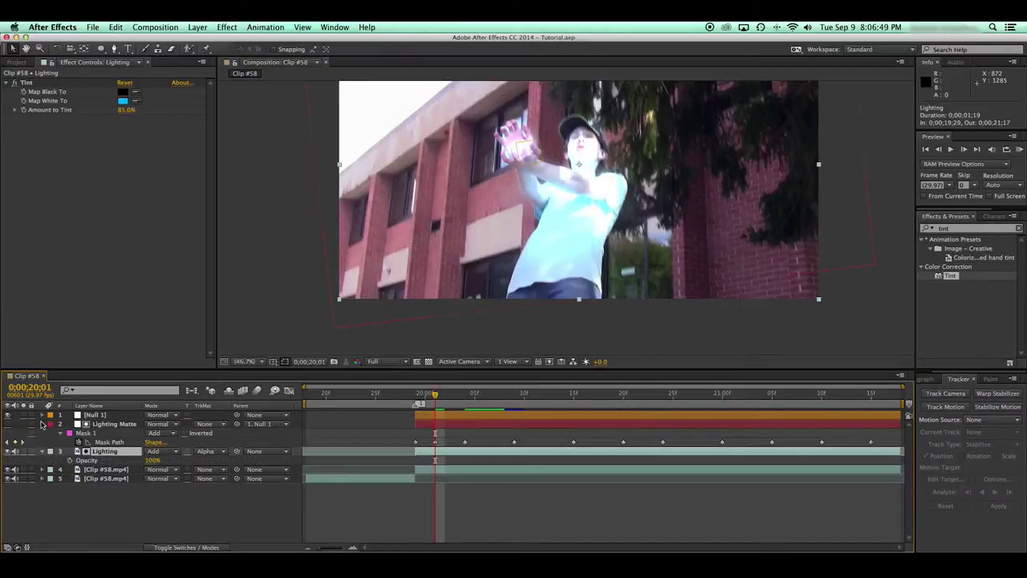
pyautogui.click(43, 425)
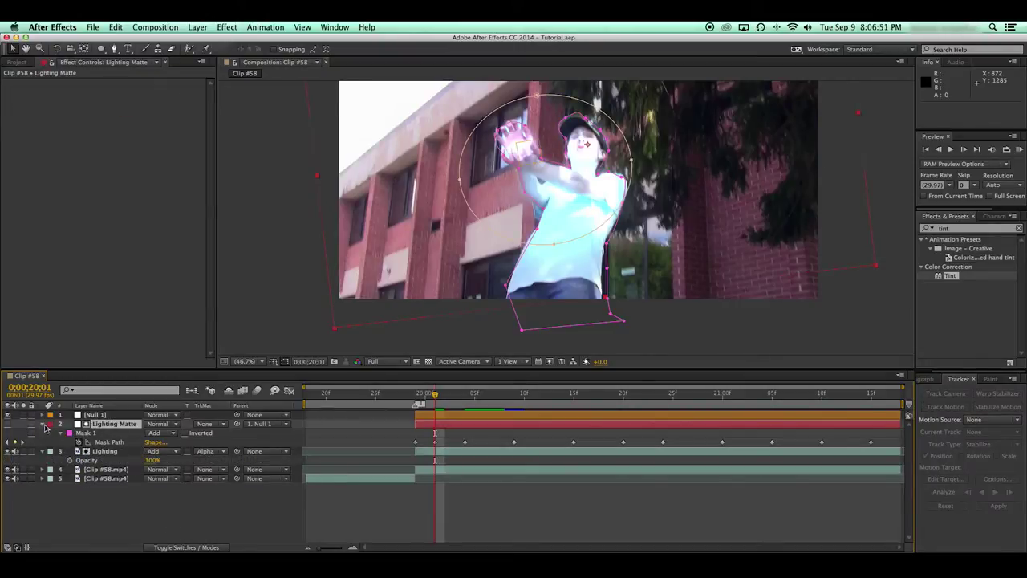
pyautogui.click(44, 425)
pyautogui.keyDown('alt'); pyautogui.click(70, 442); pyautogui.keyUp('alt')
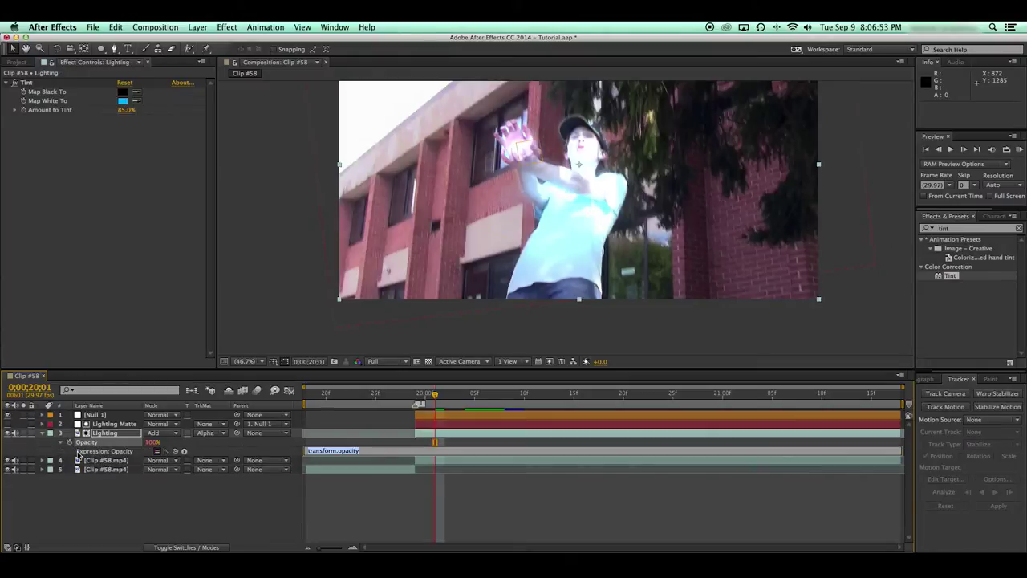
pyautogui.write('wiggle(15,20')
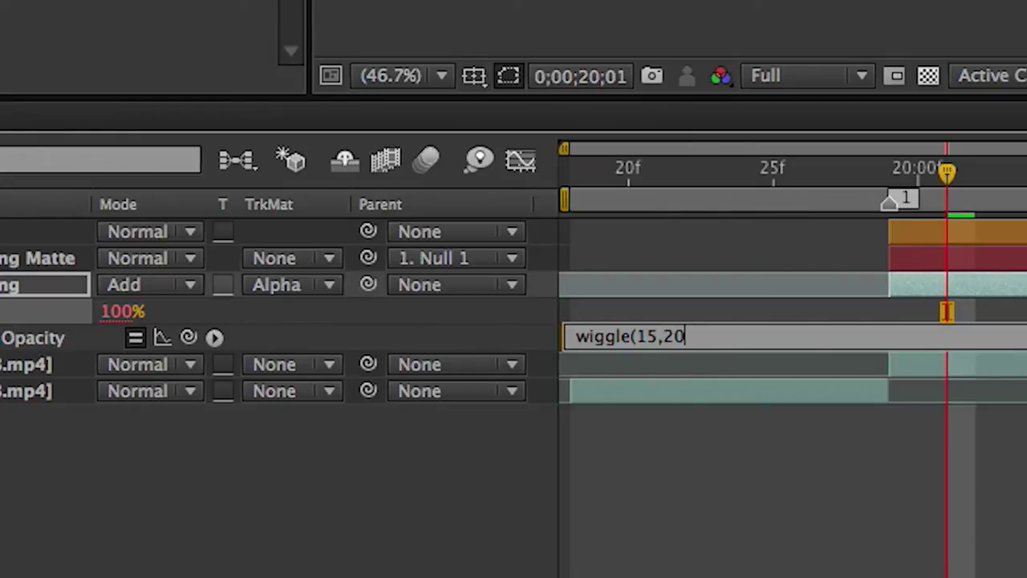
pyautogui.click(947, 311)
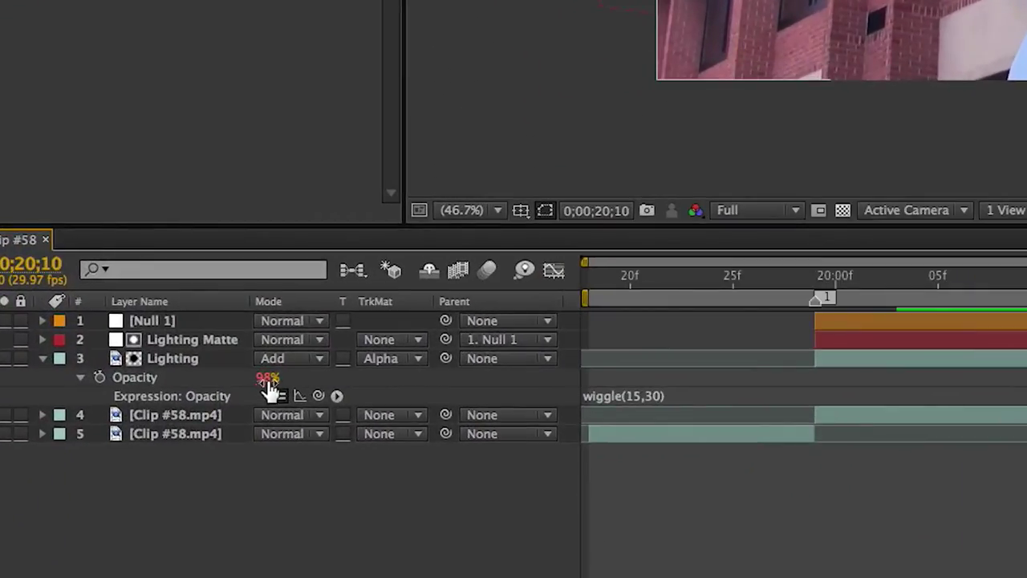
# Lower the Lighting layer's base Opacity and preview the flicker from 0;00;20;06.
pyautogui.click(268, 381)
pyautogui.press('Return')
pyautogui.click(984, 472)
pyautogui.moveTo(518, 394); pyautogui.dragTo(482, 398)
pyautogui.press('space')
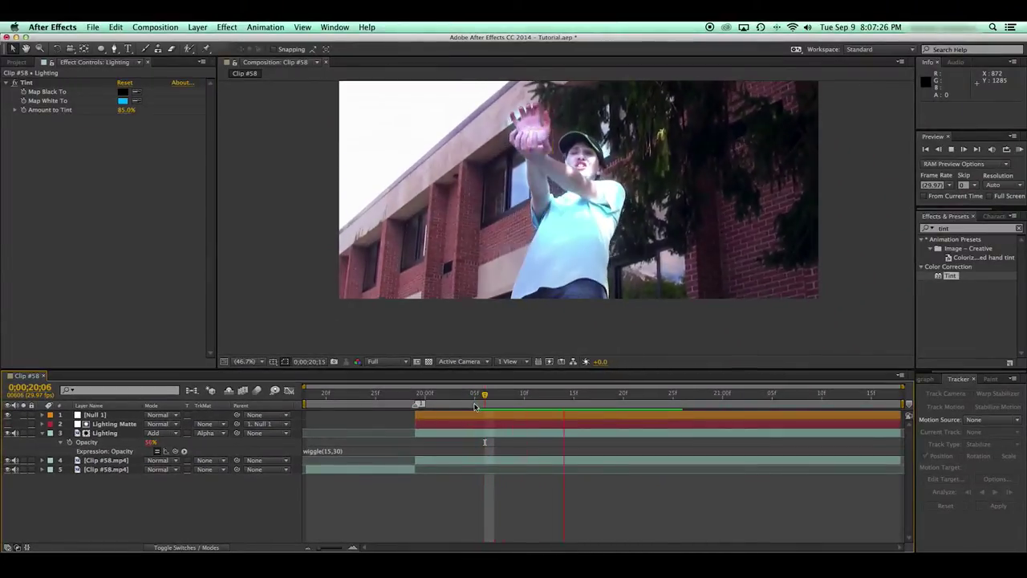
pyautogui.press('space')
# Collapse the Lighting layer, save the project and preview the flickering light from 0;00;19;29.
pyautogui.click(44, 434)
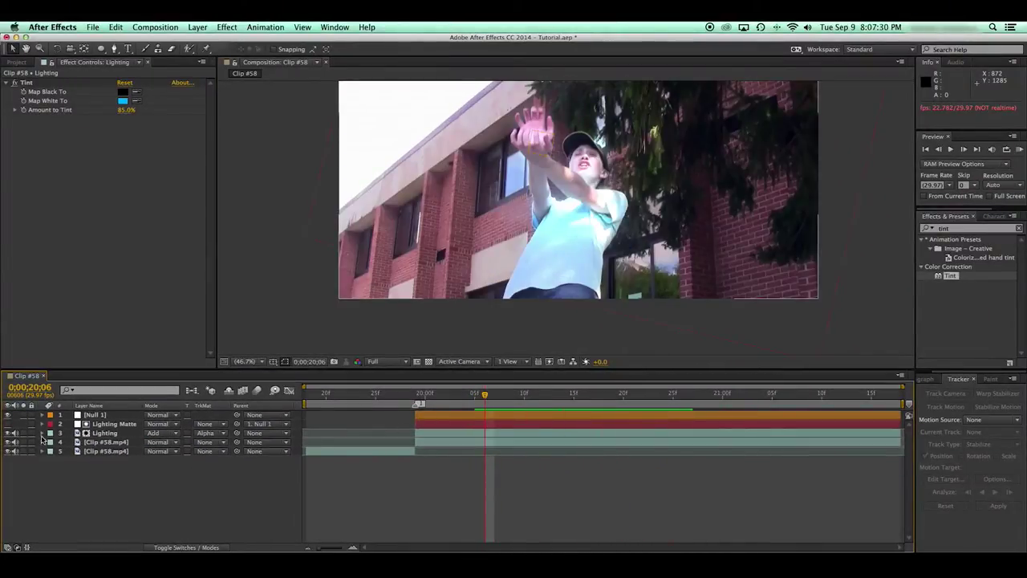
pyautogui.press('super+s')
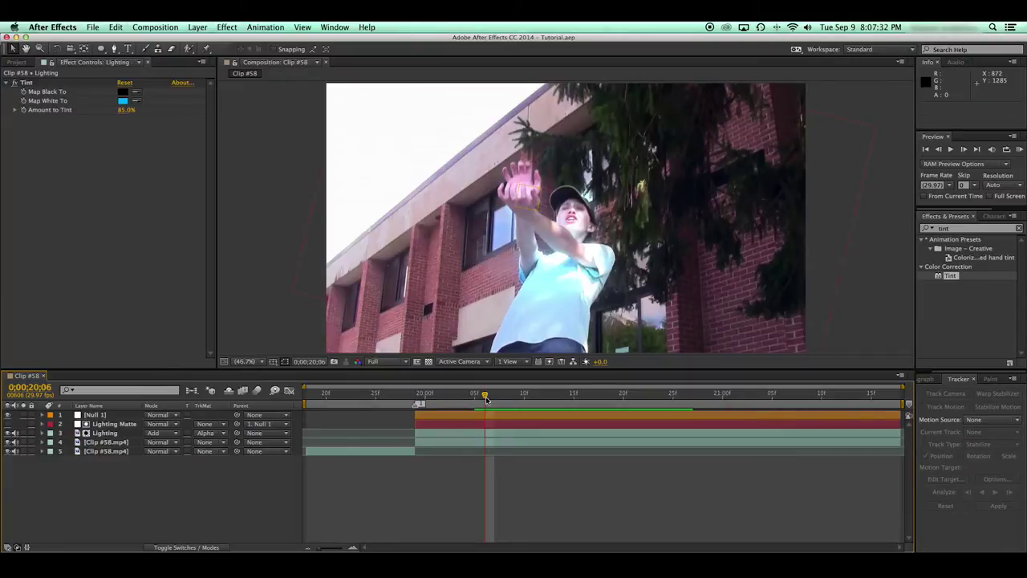
pyautogui.moveTo(485, 396); pyautogui.dragTo(412, 410)
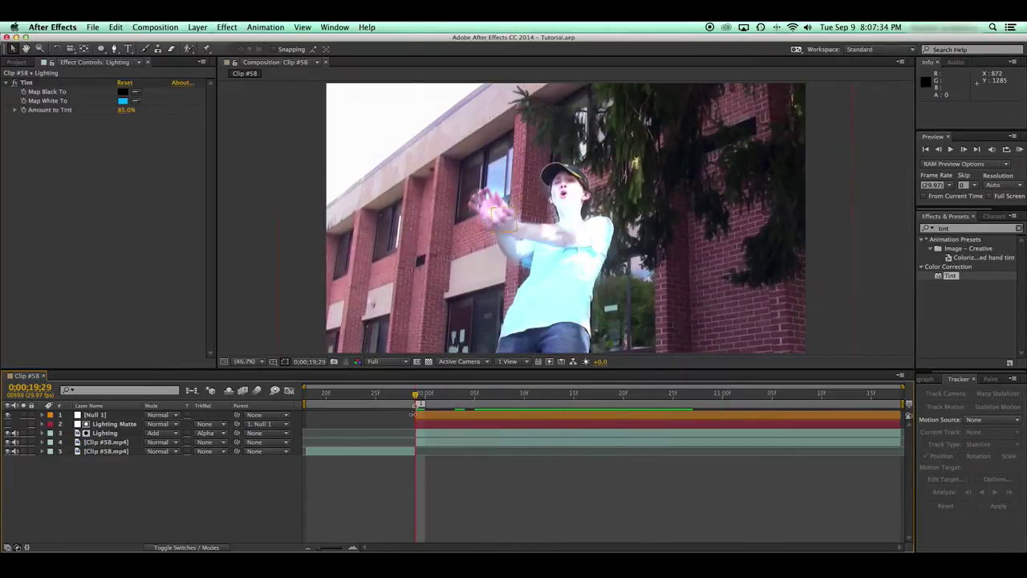
pyautogui.press('space')
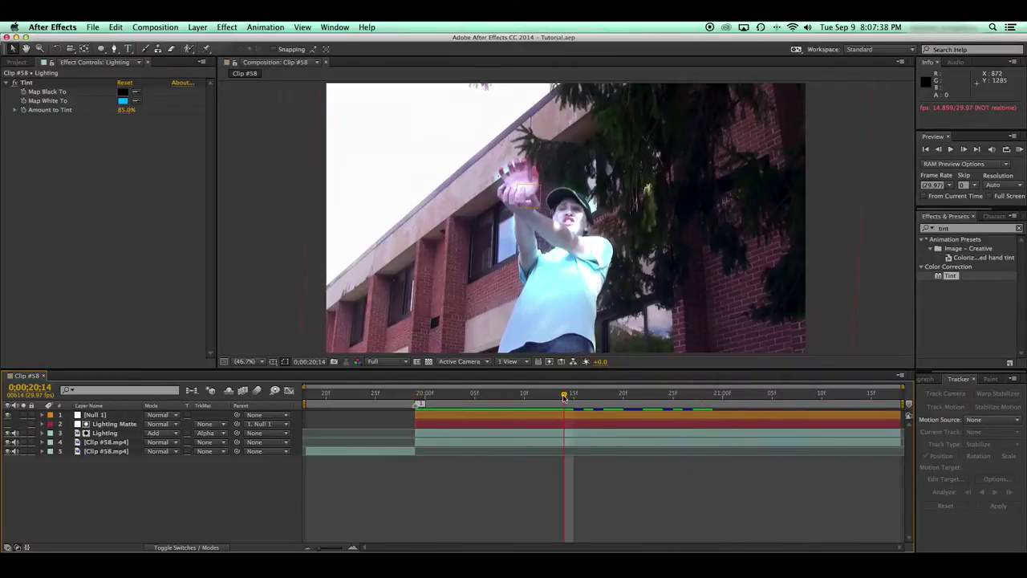
pyautogui.moveTo(535, 397); pyautogui.dragTo(413, 418)
pyautogui.press('pagedown')
pyautogui.press('pagedown')
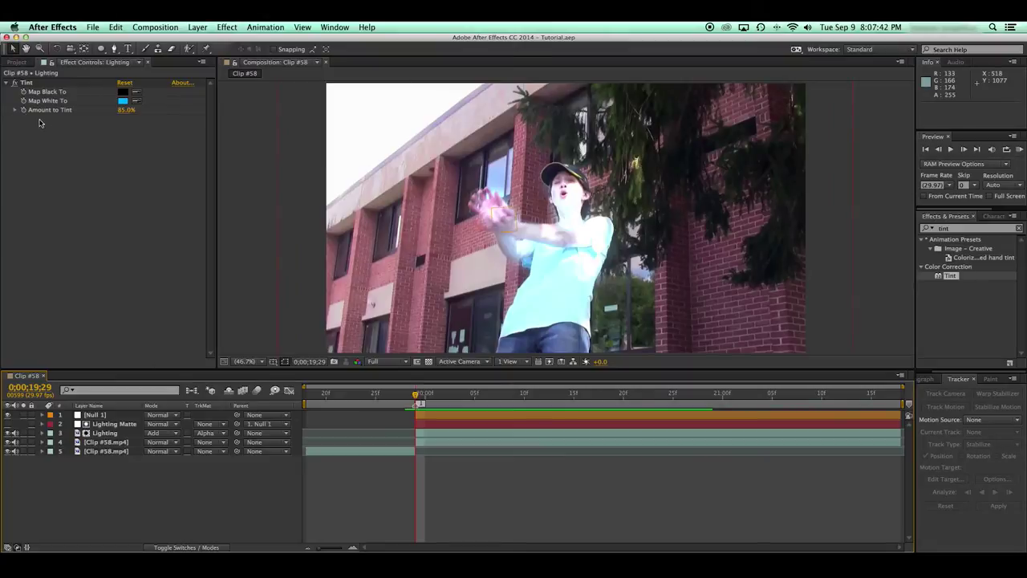
# Trim the Shockwaves.mov footage to its first shockwave, about 0;00;01;07 long, and place it above Null 1 starting at 0;00;19;29.
pyautogui.click(19, 63)
pyautogui.doubleClick(46, 187)
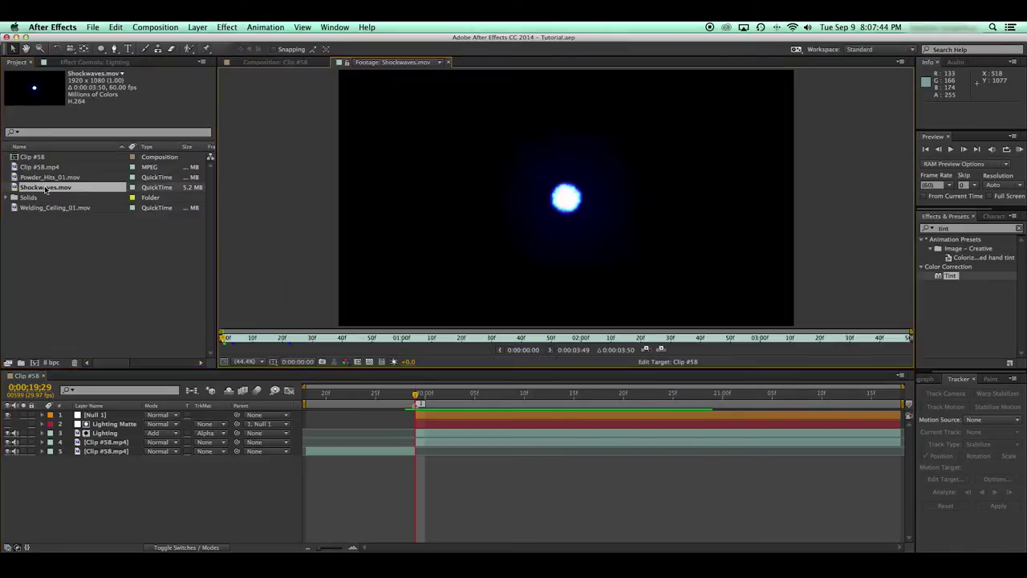
pyautogui.press('space')
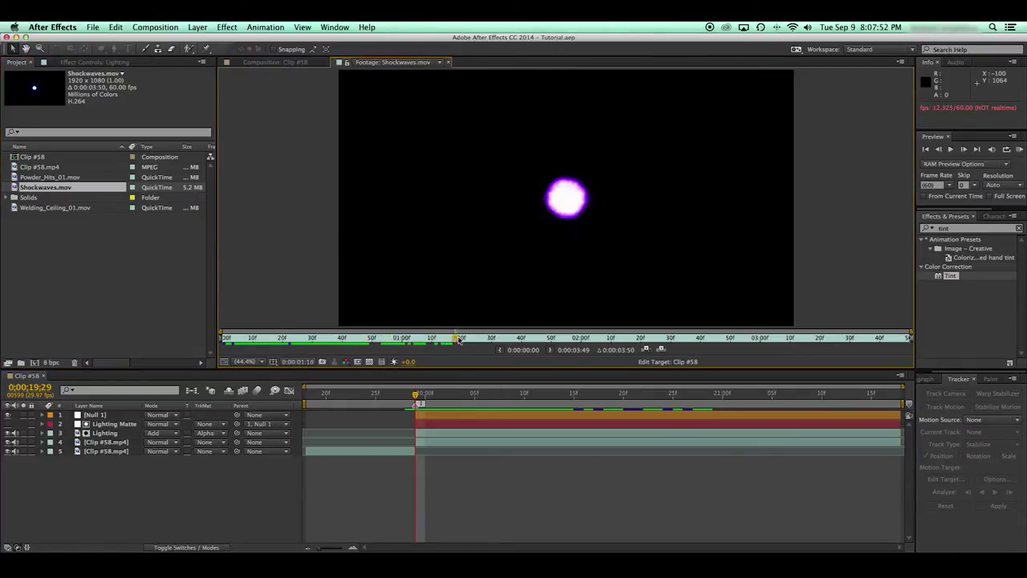
pyautogui.moveTo(460, 339); pyautogui.dragTo(440, 343)
pyautogui.click(549, 350)
pyautogui.moveTo(70, 186); pyautogui.dragTo(406, 432)
pyautogui.moveTo(99, 426); pyautogui.dragTo(104, 418)
pyautogui.click(195, 547)
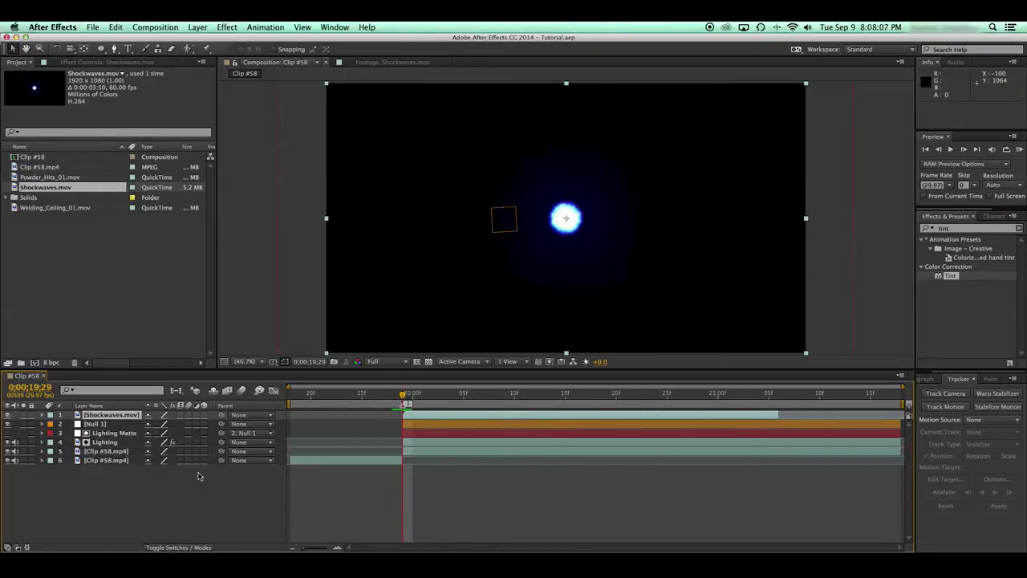
pyautogui.click(184, 545)
pyautogui.click(176, 416)
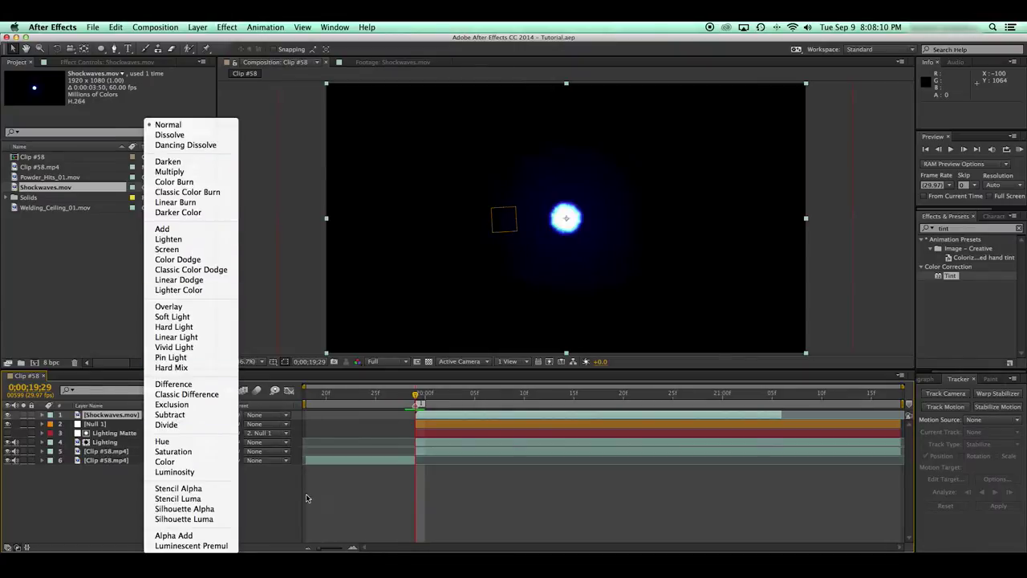
pyautogui.click(347, 535)
# Set the Shockwaves.mov layer's frame blending to Pixel Motion and preview it from 0;00;19;29.
pyautogui.click(211, 547)
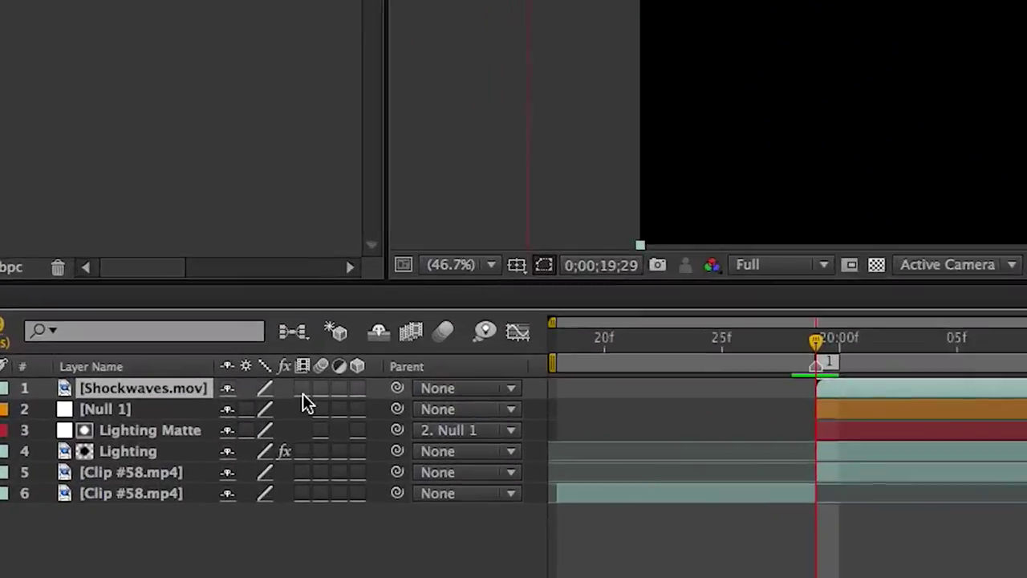
pyautogui.click(181, 415)
pyautogui.click(181, 416)
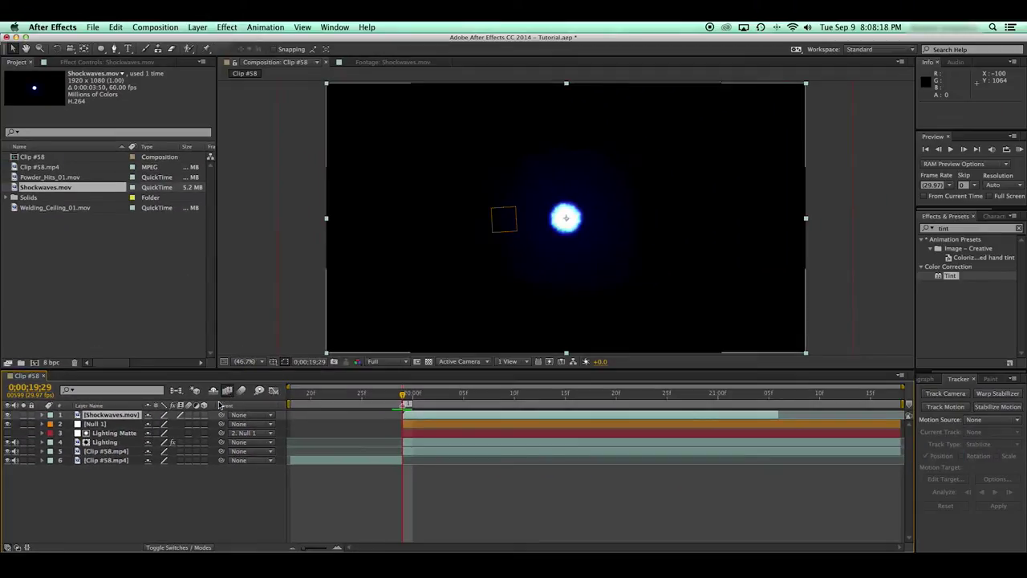
pyautogui.rightClick(408, 411)
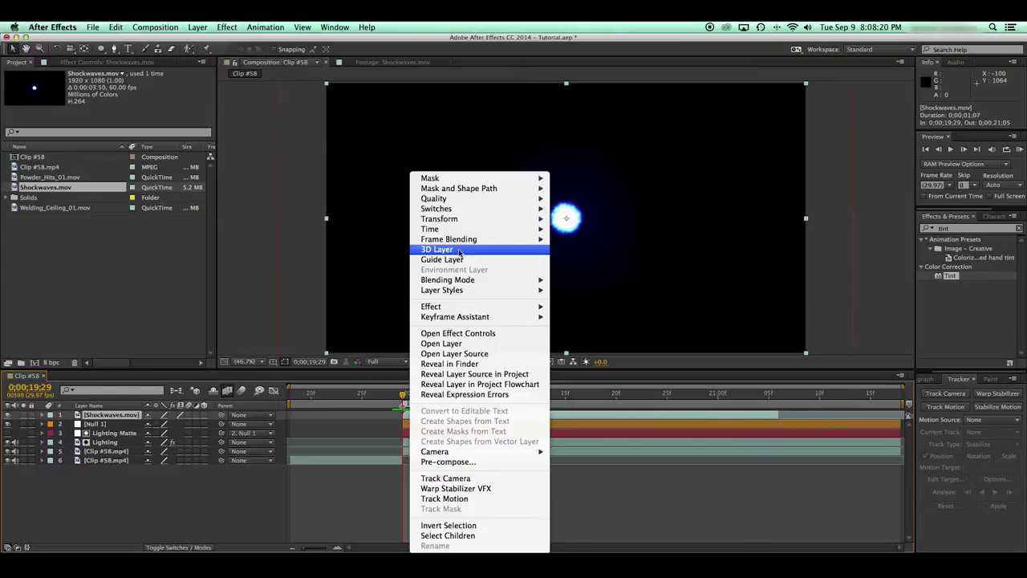
pyautogui.click(639, 506)
pyautogui.press('space')
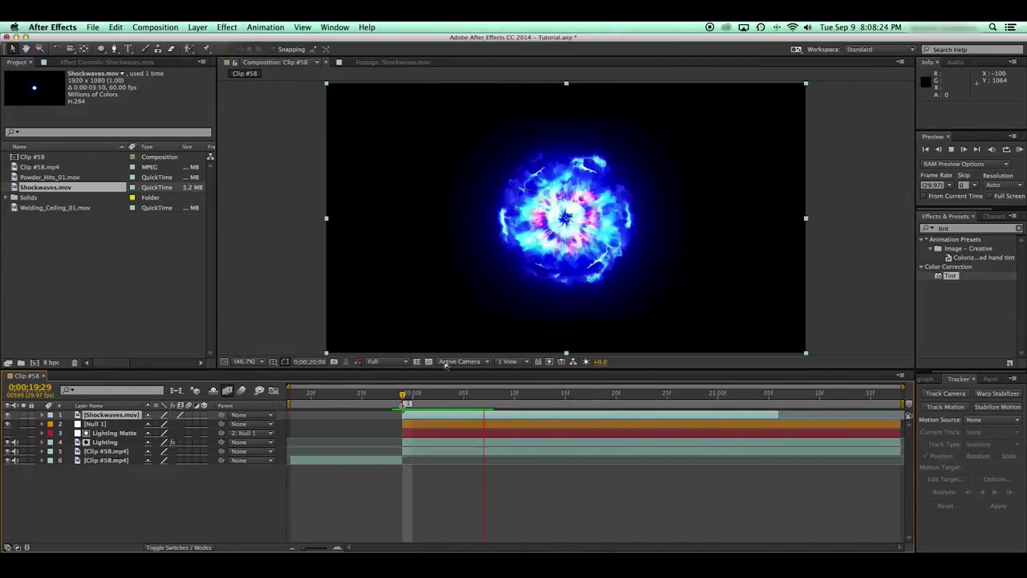
pyautogui.moveTo(463, 394); pyautogui.dragTo(414, 416)
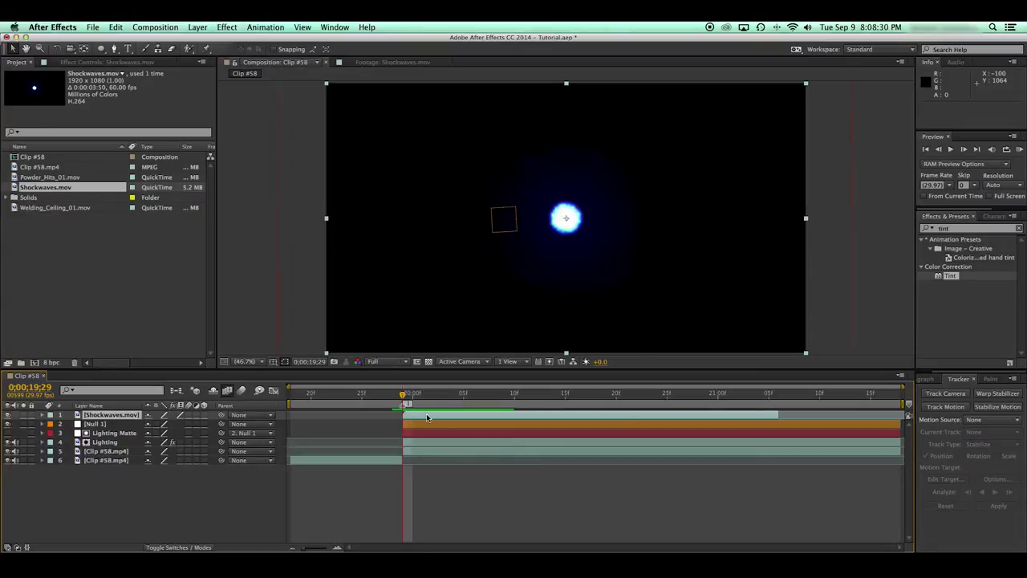
# Shorten the Shockwaves.mov layer with Time Stretch so it ends shortly after 0;00;20;25.
pyautogui.rightClick(427, 417)
pyautogui.click(417, 362)
pyautogui.rightClick(422, 421)
pyautogui.moveTo(481, 229)
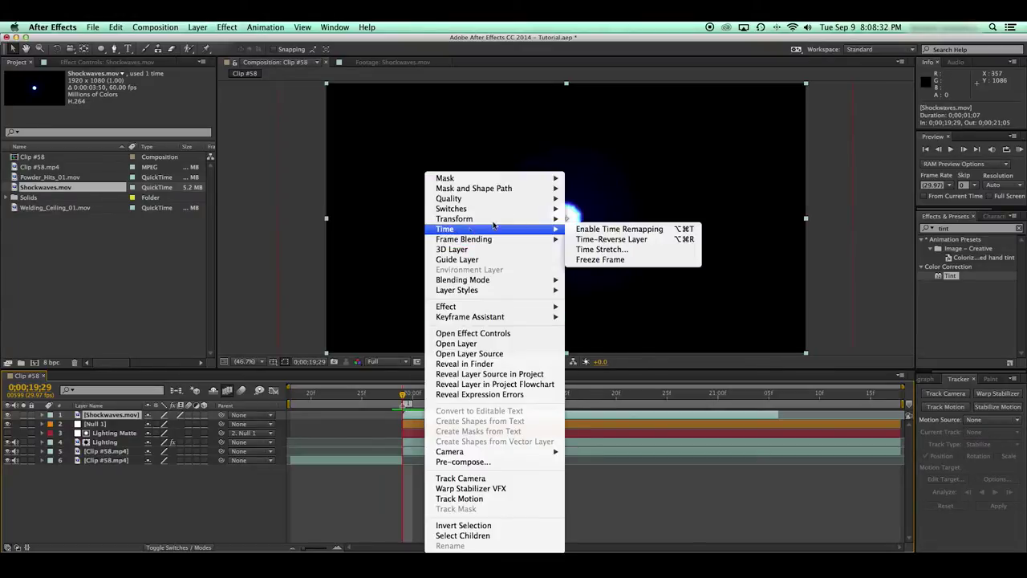
pyautogui.click(643, 249)
pyautogui.press('Return')
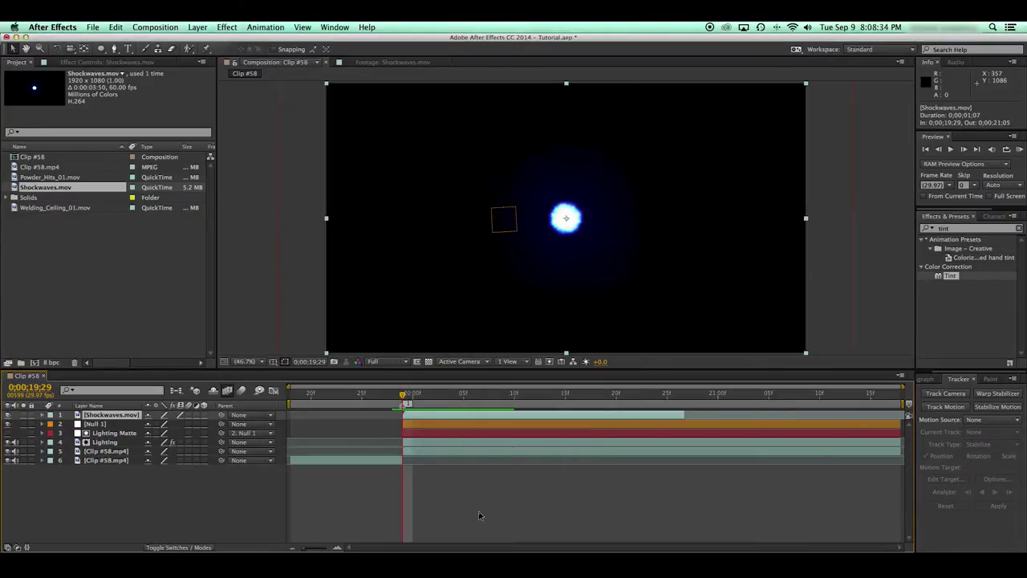
# Preview the shockwave and shorten the Shockwaves.mov layer further to a duration of 0;00;00;23 with Time Stretch.
pyautogui.press('space')
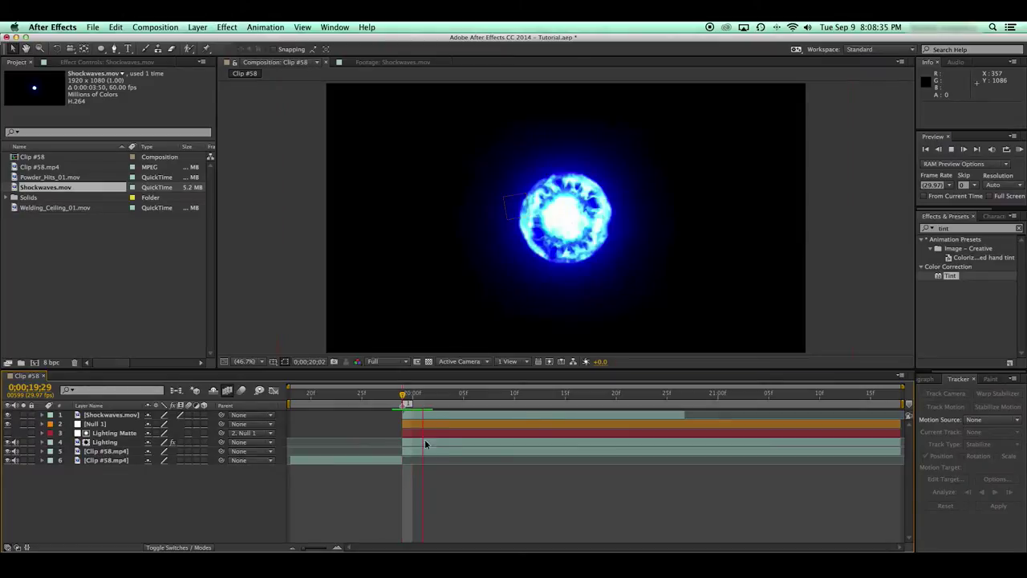
pyautogui.click(444, 395)
pyautogui.press('space')
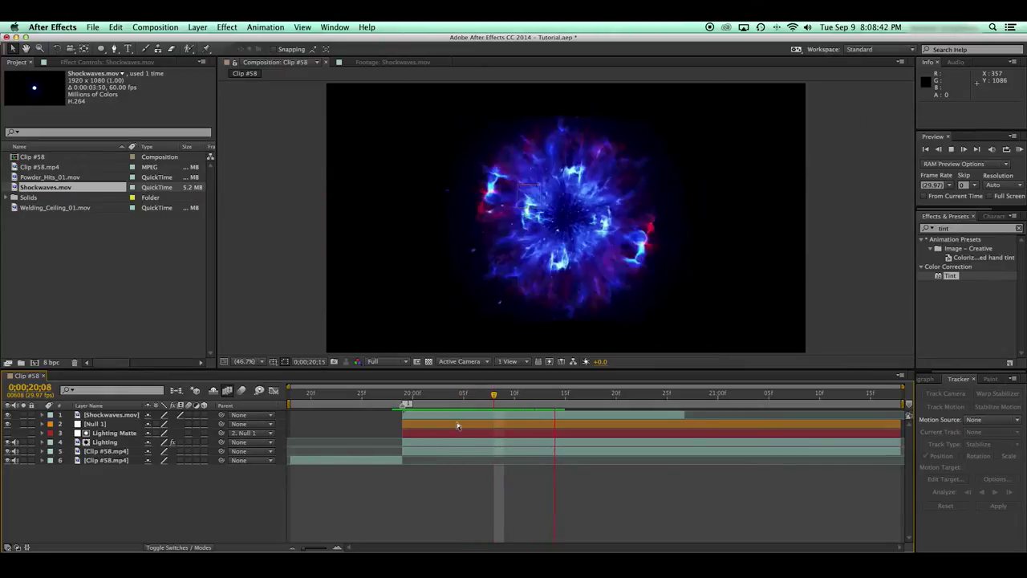
pyautogui.click(550, 401)
pyautogui.moveTo(551, 402)
pyautogui.mouseDown()
pyautogui.moveTo(542, 401)
pyautogui.moveTo(564, 401)
pyautogui.moveTo(555, 402)
pyautogui.mouseUp()
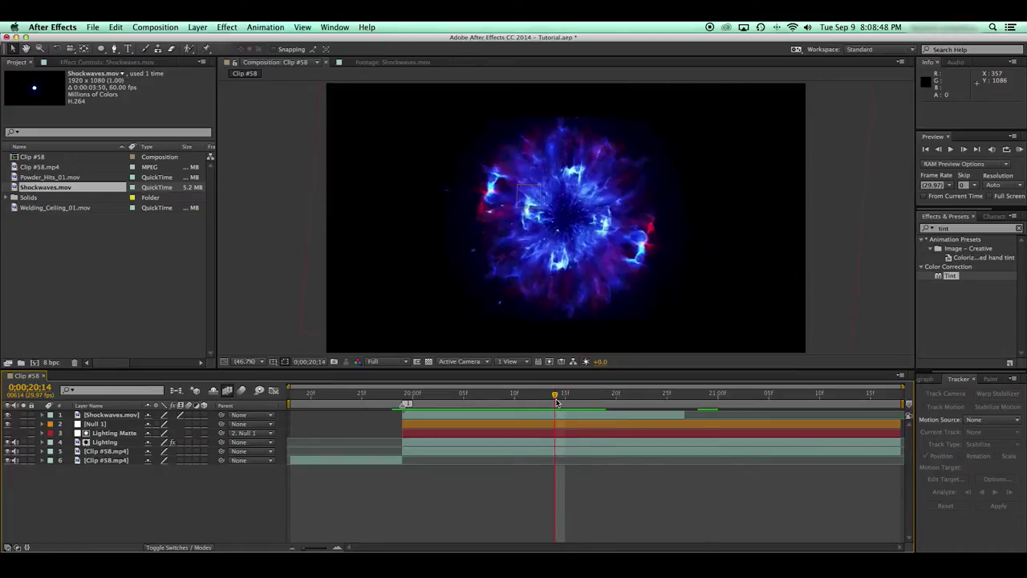
pyautogui.click(561, 416)
pyautogui.rightClick(562, 416)
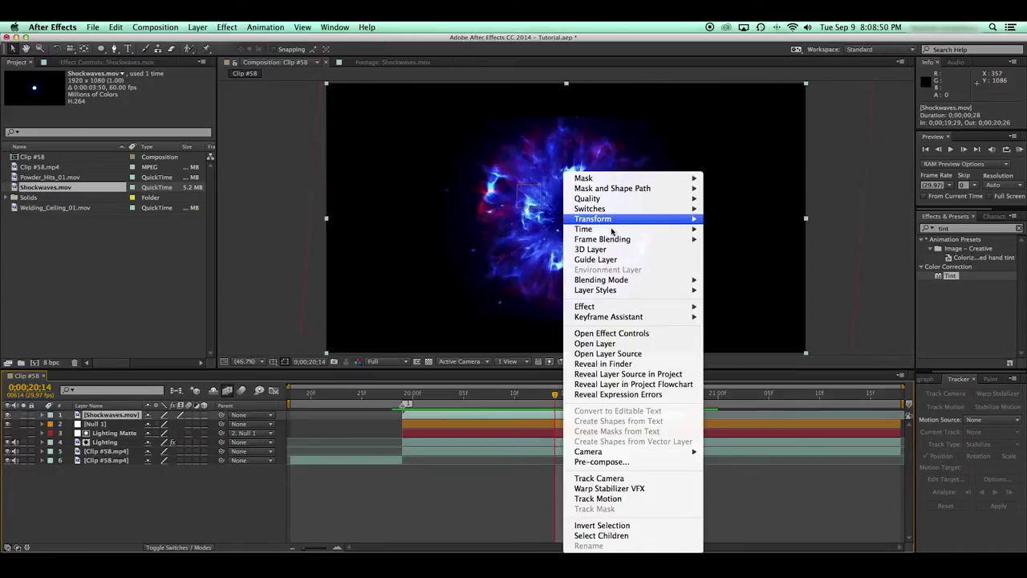
pyautogui.moveTo(614, 232)
pyautogui.click(750, 248)
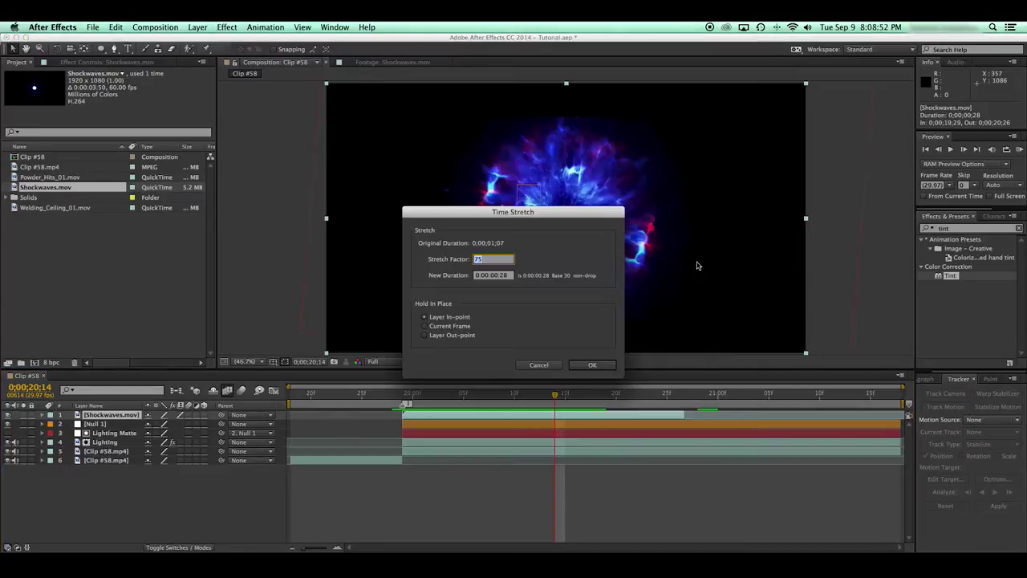
pyautogui.press('Return')
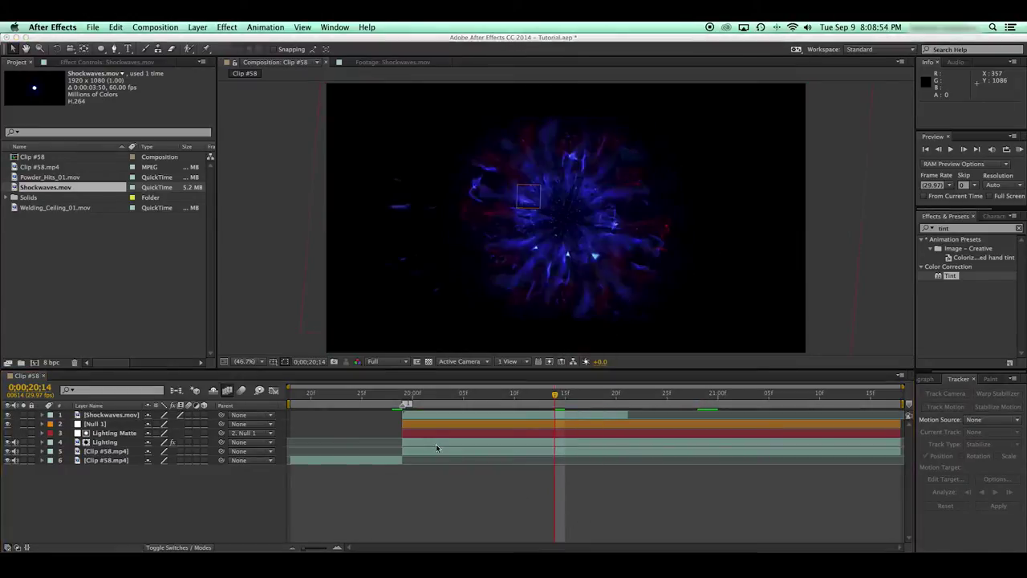
# Set the Shockwaves.mov layer's blending mode to Screen and move it over the performer's hands at 0;00;19;29, position about 649, 474.
pyautogui.click(405, 397)
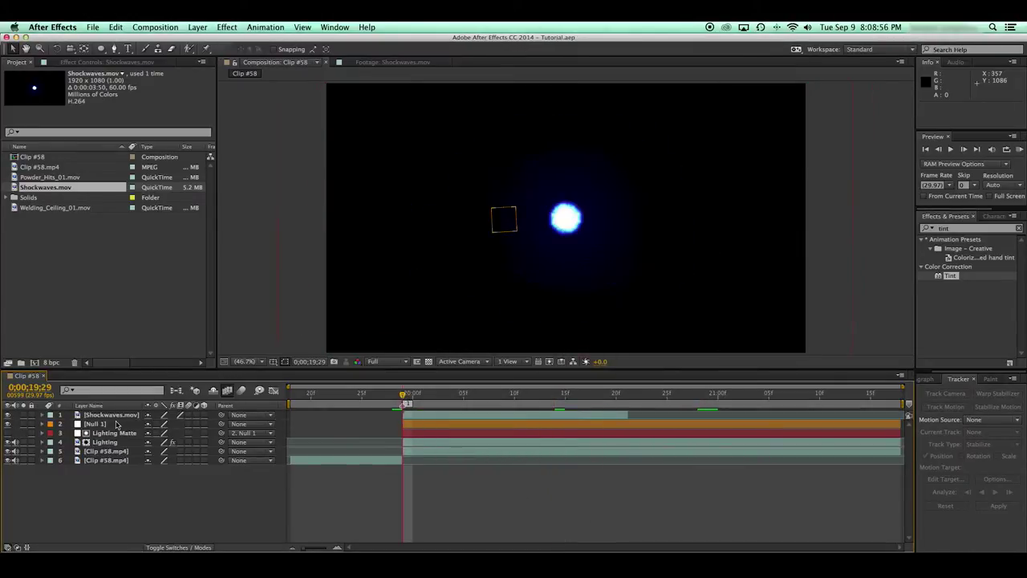
pyautogui.click(119, 417)
pyautogui.click(181, 546)
pyautogui.click(172, 415)
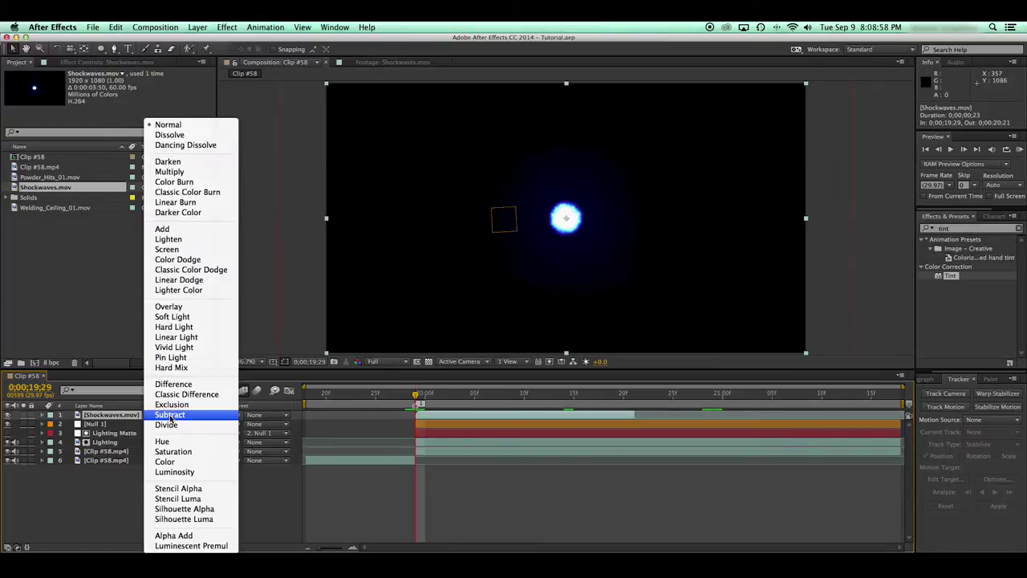
pyautogui.click(179, 251)
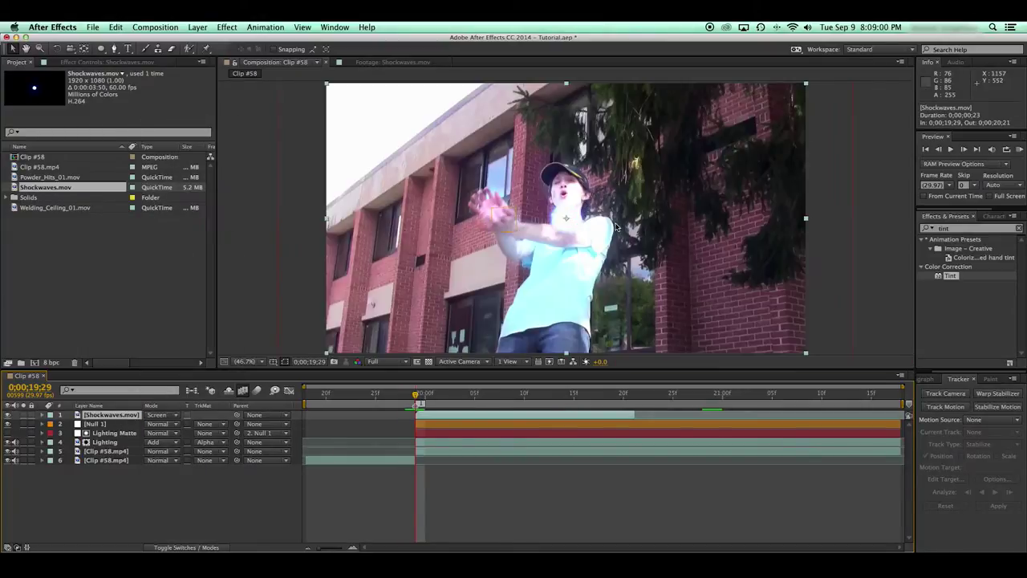
pyautogui.moveTo(591, 240); pyautogui.dragTo(514, 223)
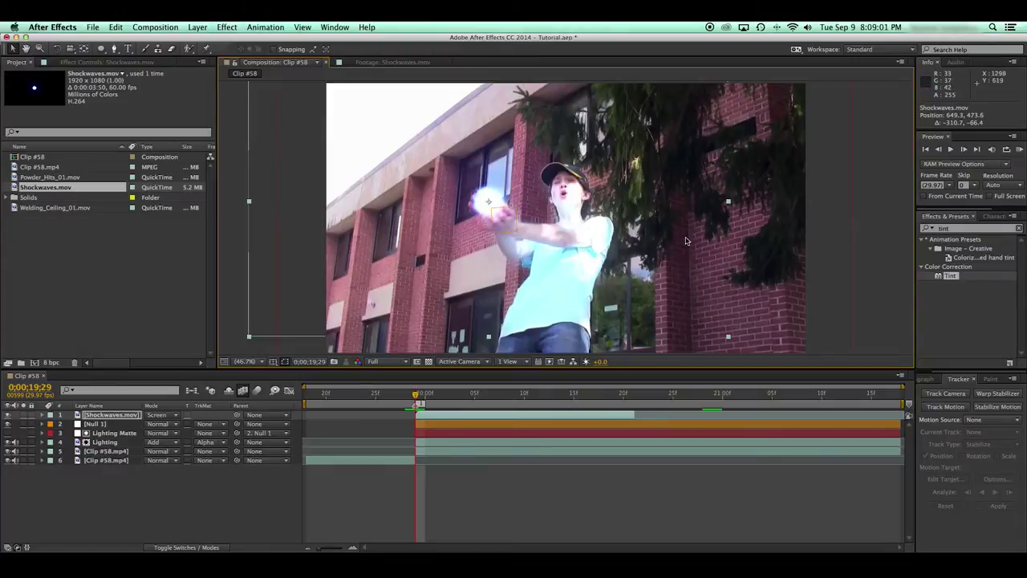
# Search the effects for "vc" and save the project.
pyautogui.doubleClick(956, 230)
pyautogui.write('vc')
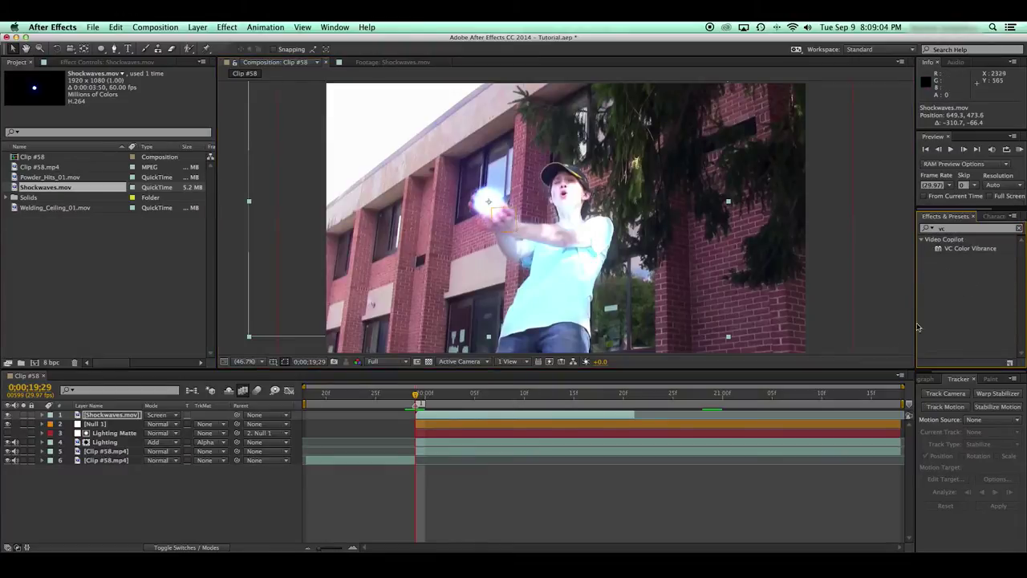
pyautogui.click(549, 518)
pyautogui.press('super+s')
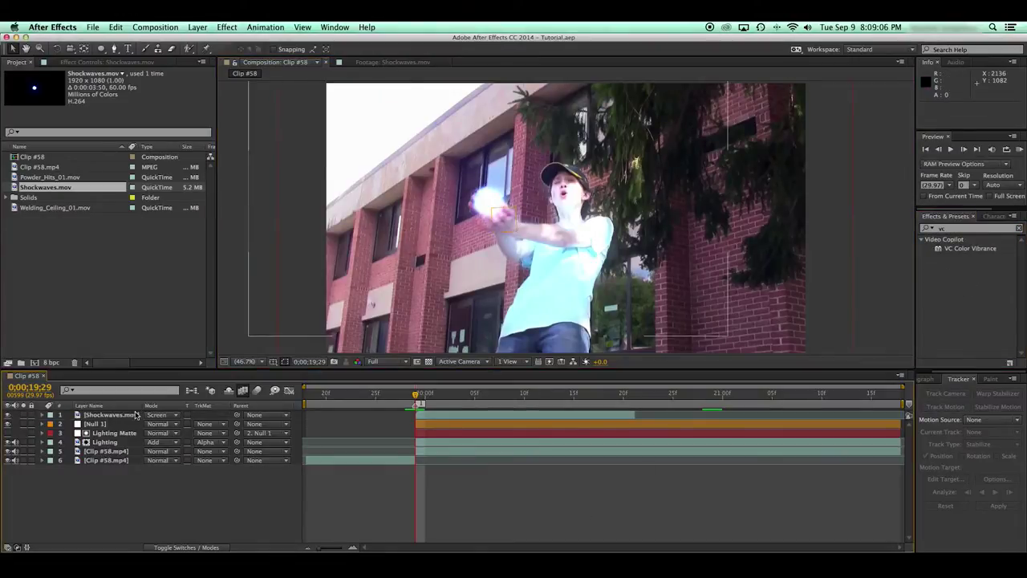
# Reveal the Position properties of Shockwaves.mov and Null 1, parent the Shockwaves.mov layer to Null 1 and preview it.
pyautogui.click(135, 415)
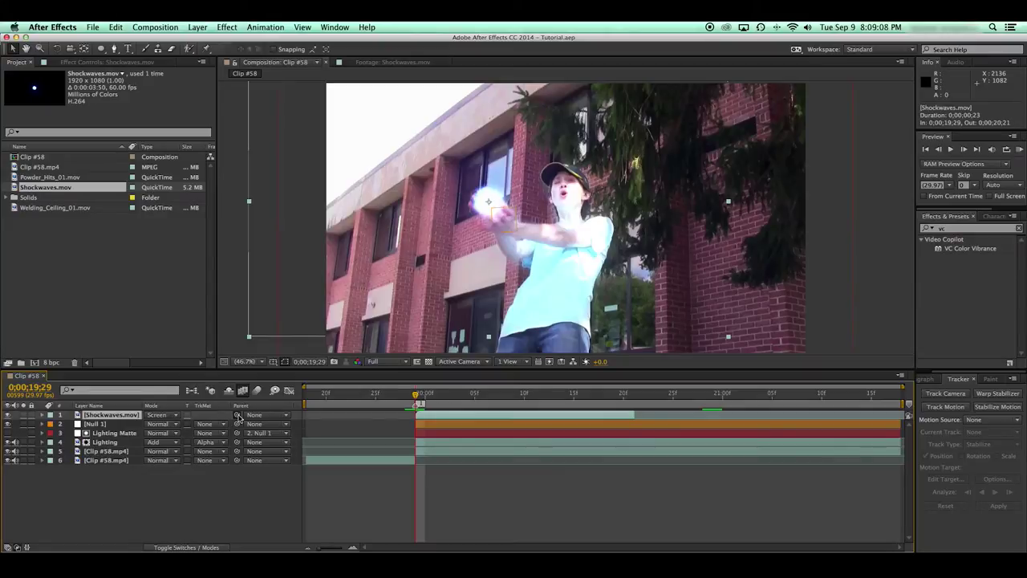
pyautogui.click(117, 442)
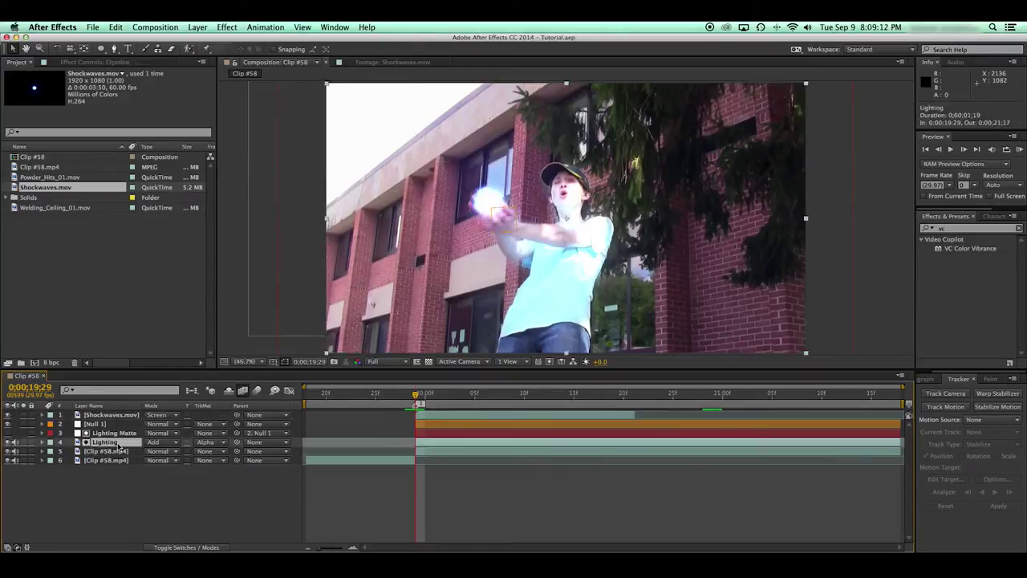
pyautogui.click(193, 415)
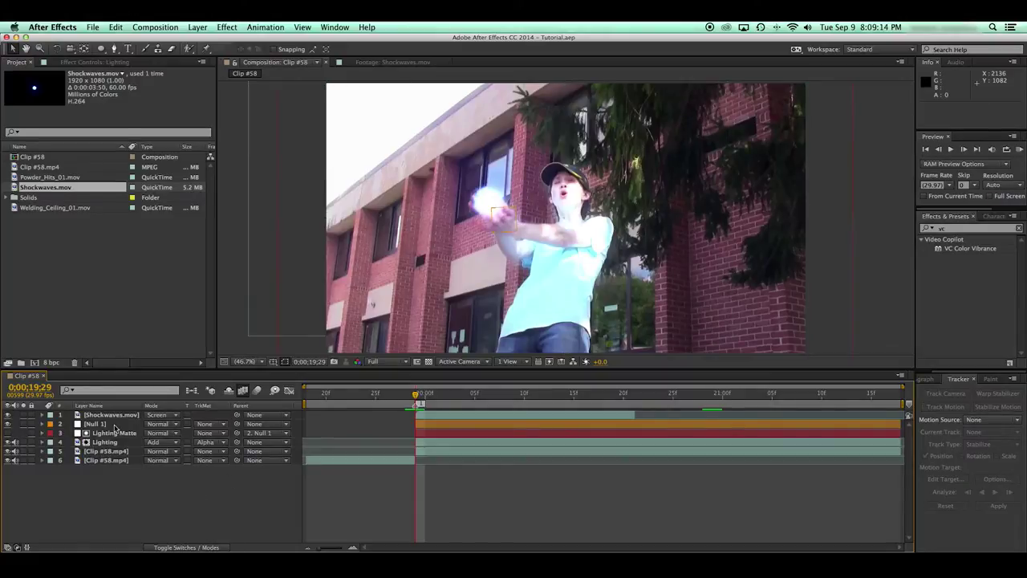
pyautogui.press('p')
pyautogui.press('p')
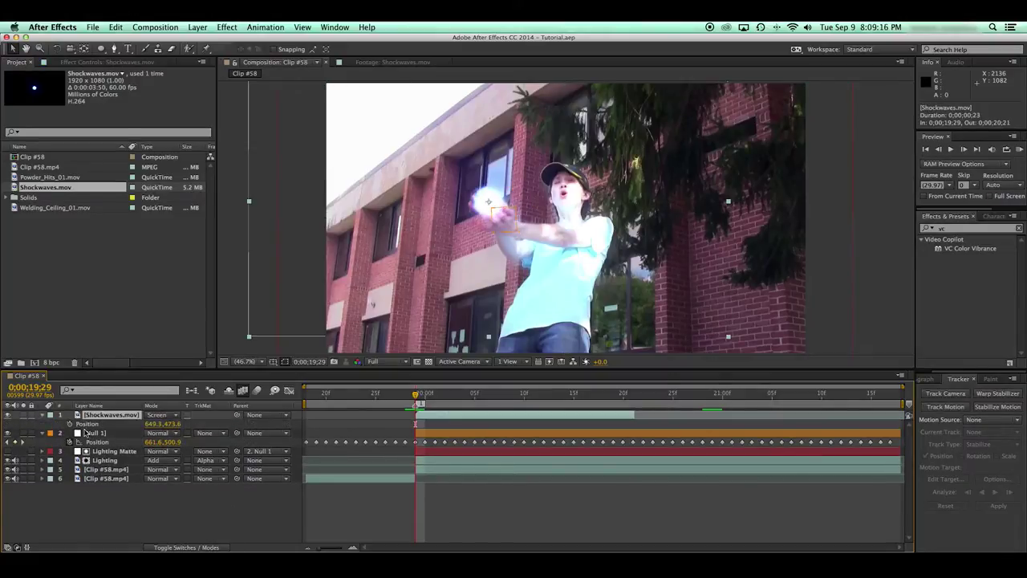
pyautogui.moveTo(237, 418); pyautogui.dragTo(117, 435)
pyautogui.press('space')
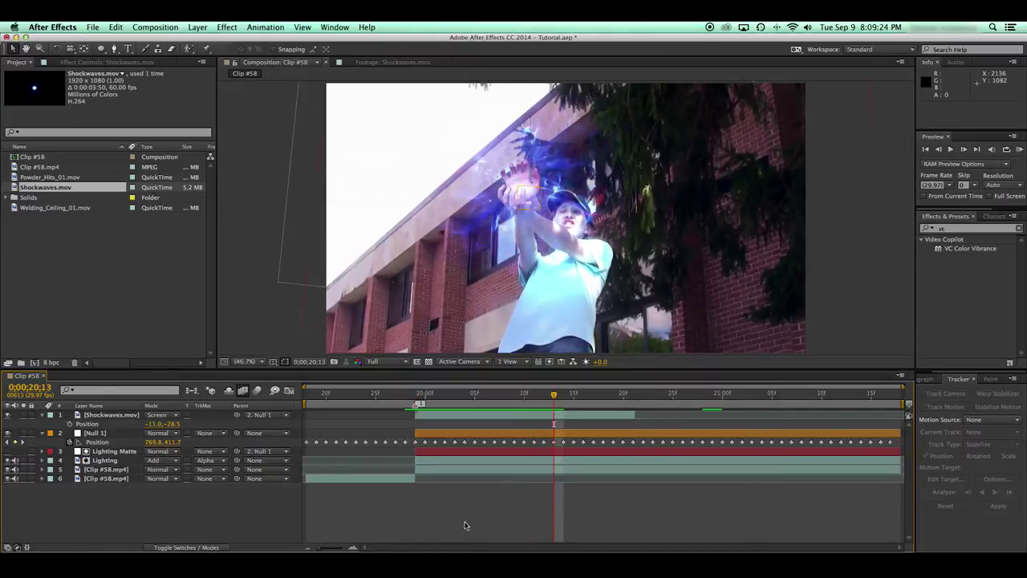
# Return to 0;00;19;29, collapse the Shockwaves.mov and Null 1 properties and list the layers by source name.
pyautogui.click(420, 403)
pyautogui.moveTo(421, 405); pyautogui.dragTo(415, 405)
pyautogui.click(46, 434)
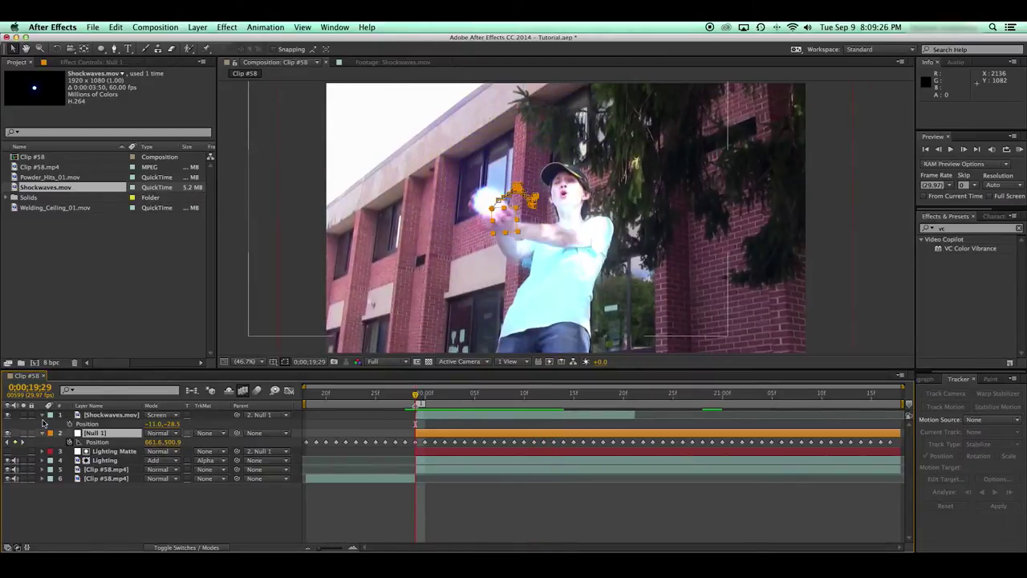
pyautogui.click(43, 434)
pyautogui.click(43, 415)
pyautogui.click(90, 406)
# Scale the Shockwaves.mov layer up well beyond the frame, preview it and save the project.
pyautogui.click(112, 415)
pyautogui.moveTo(250, 338); pyautogui.dragTo(0, 435)
pyautogui.press('space')
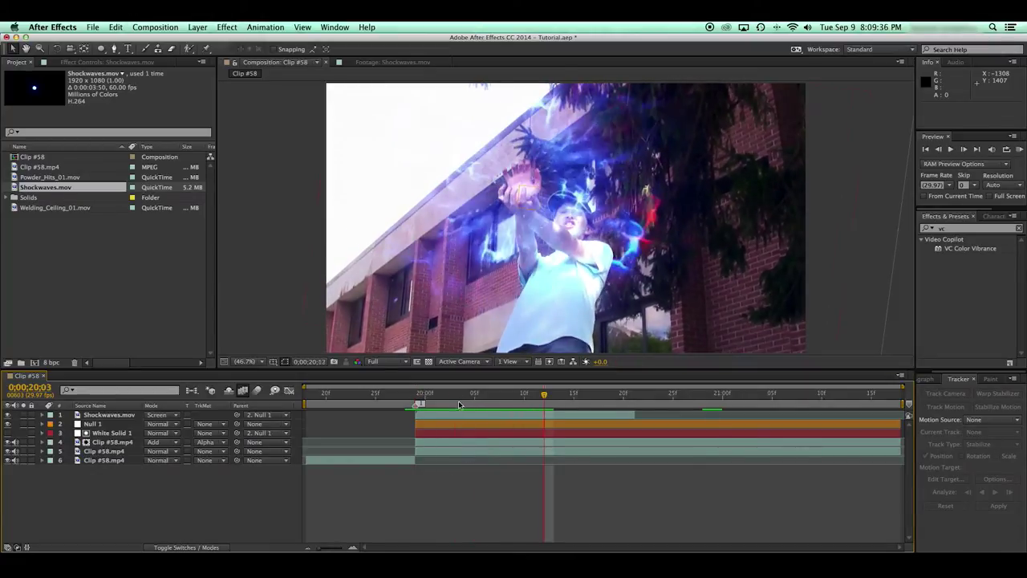
pyautogui.click(434, 394)
pyautogui.press('super+s')
# Apply the Glow effect to the Shockwaves.mov layer with a Glow Radius of 349 and preview the result.
pyautogui.doubleClick(968, 231)
pyautogui.write('glow')
pyautogui.moveTo(951, 276); pyautogui.dragTo(481, 416)
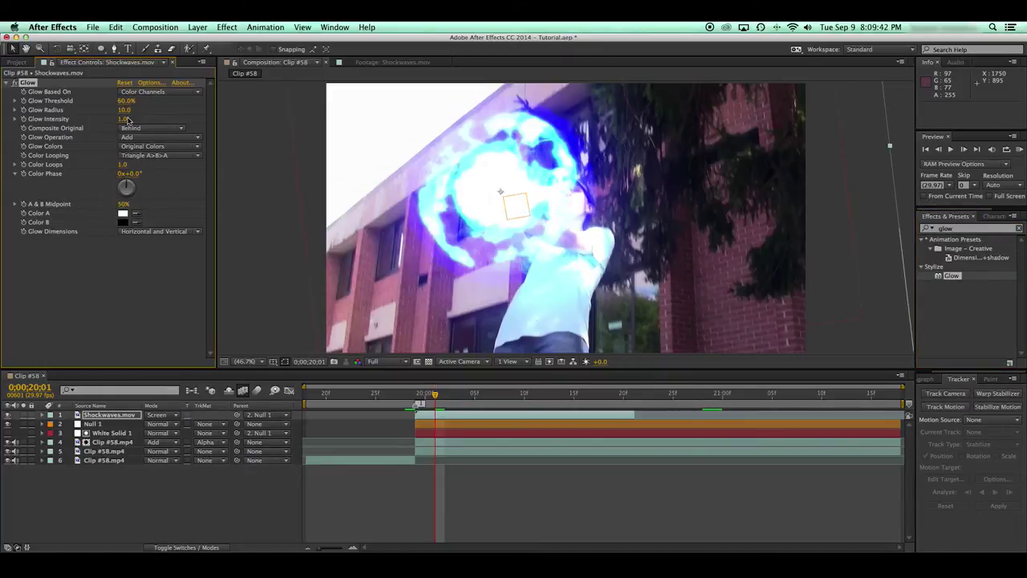
pyautogui.moveTo(123, 111); pyautogui.dragTo(327, 128)
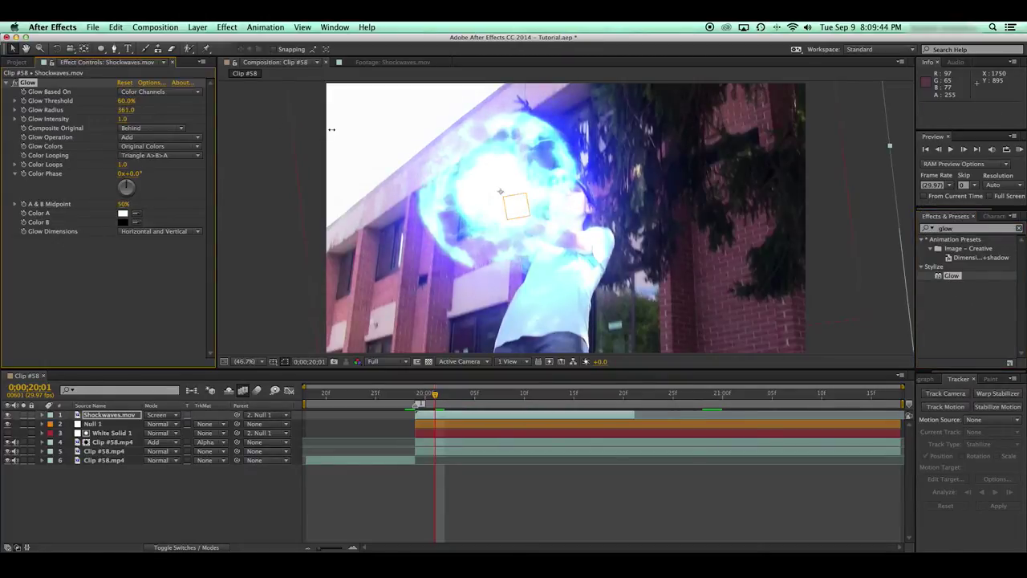
pyautogui.click(518, 495)
pyautogui.press('space')
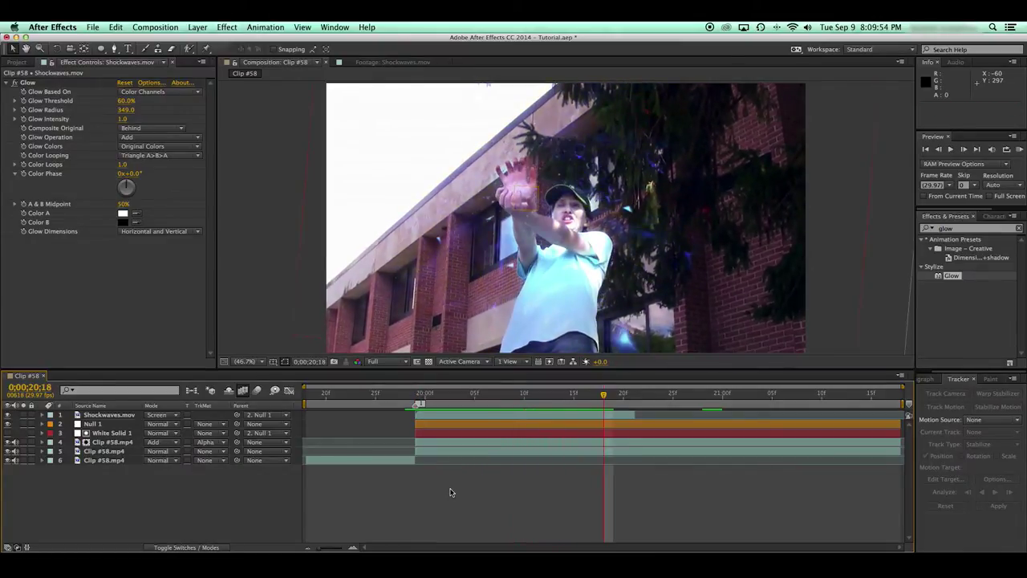
# Return to 0;00;19;29, hide the Shockwaves.mov layer and show the project's contents.
pyautogui.click(417, 395)
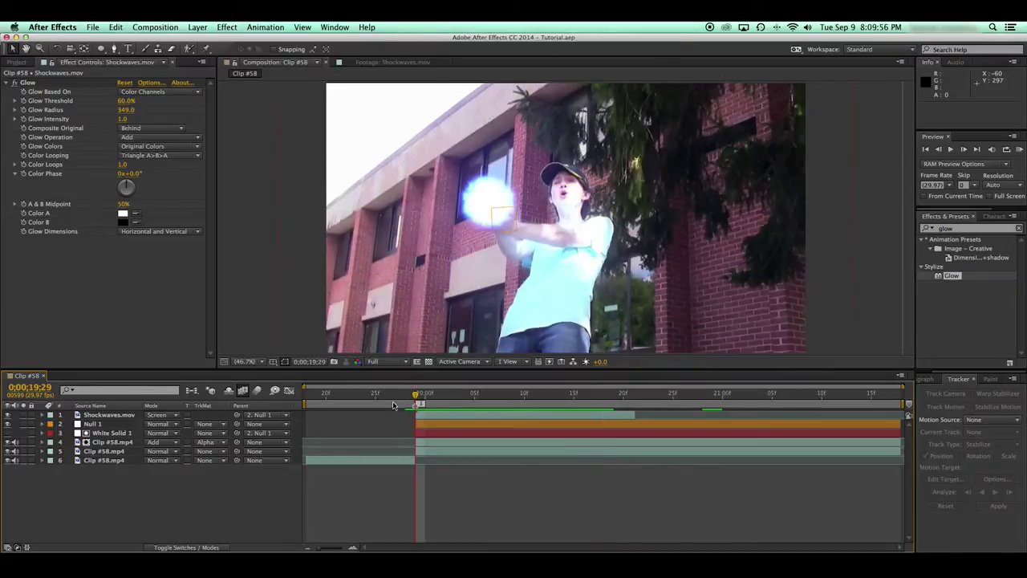
pyautogui.click(8, 415)
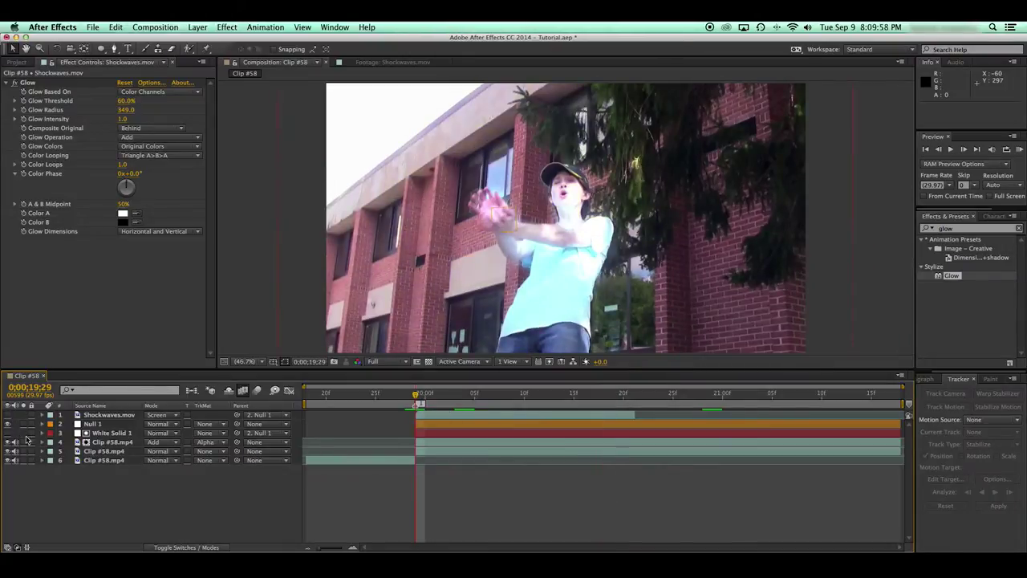
pyautogui.click(16, 62)
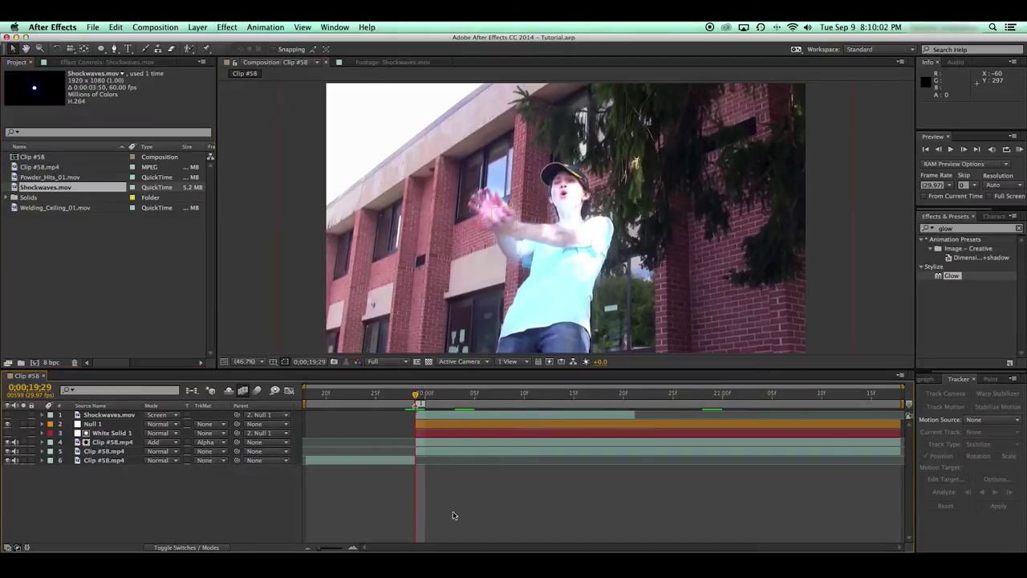
# Create a new white solid above all layers and make it the composition's size.
pyautogui.press('super+y')
pyautogui.press('Return')
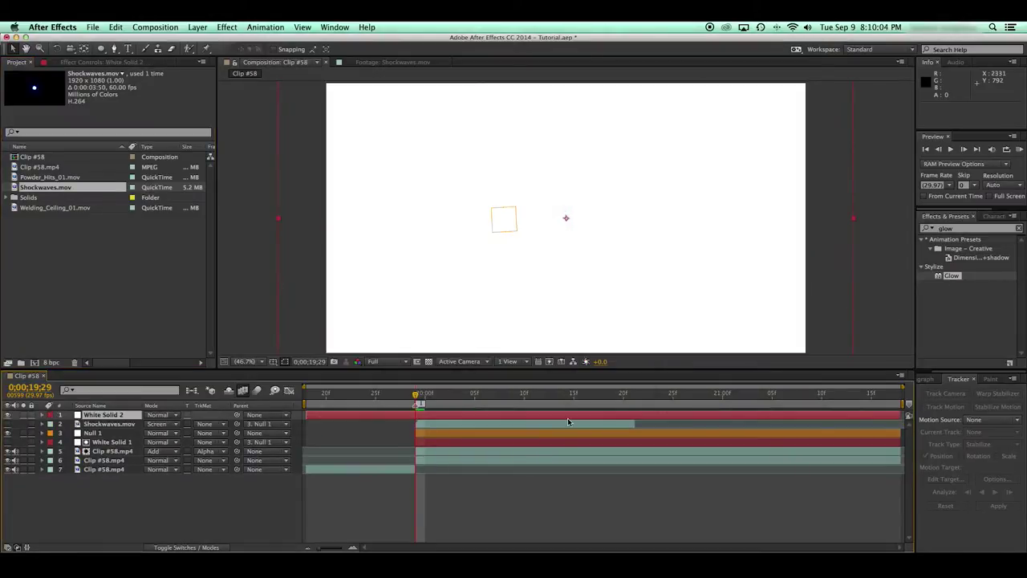
pyautogui.press('super+shift+y')
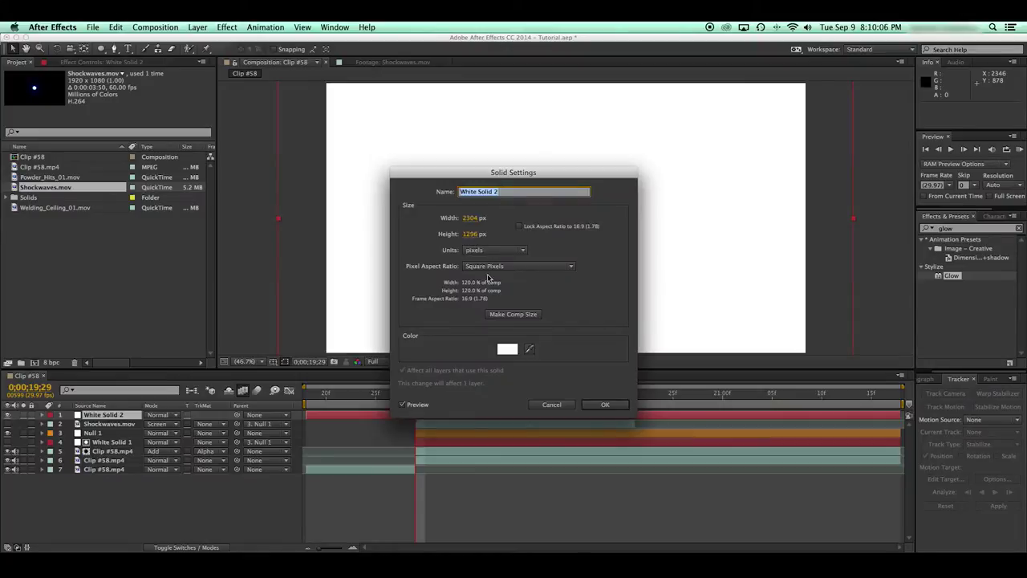
pyautogui.click(513, 314)
pyautogui.click(604, 405)
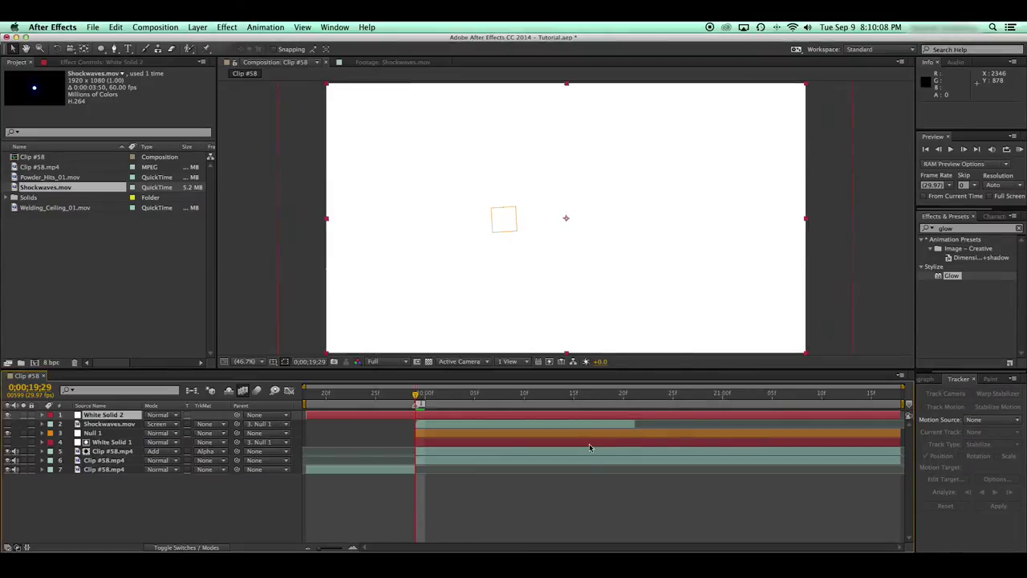
# Trim the new white solid to the single frame at 0;00;19;29 and search the effects for "fract".
pyautogui.hotkey('alt', '[')
pyautogui.hotkey('alt', ']')
pyautogui.click(967, 228)
pyautogui.write('fract')
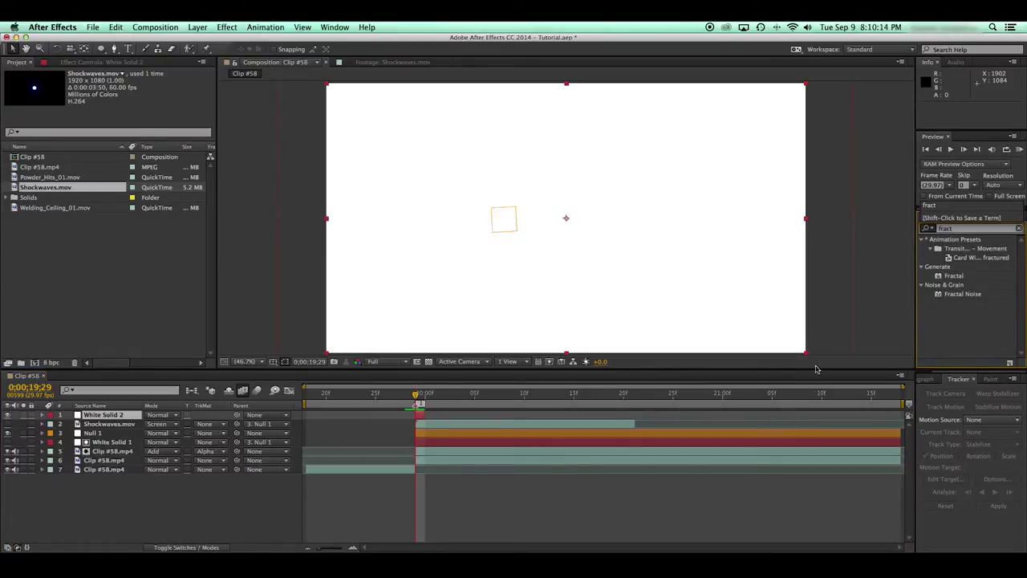
pyautogui.press('super+s')
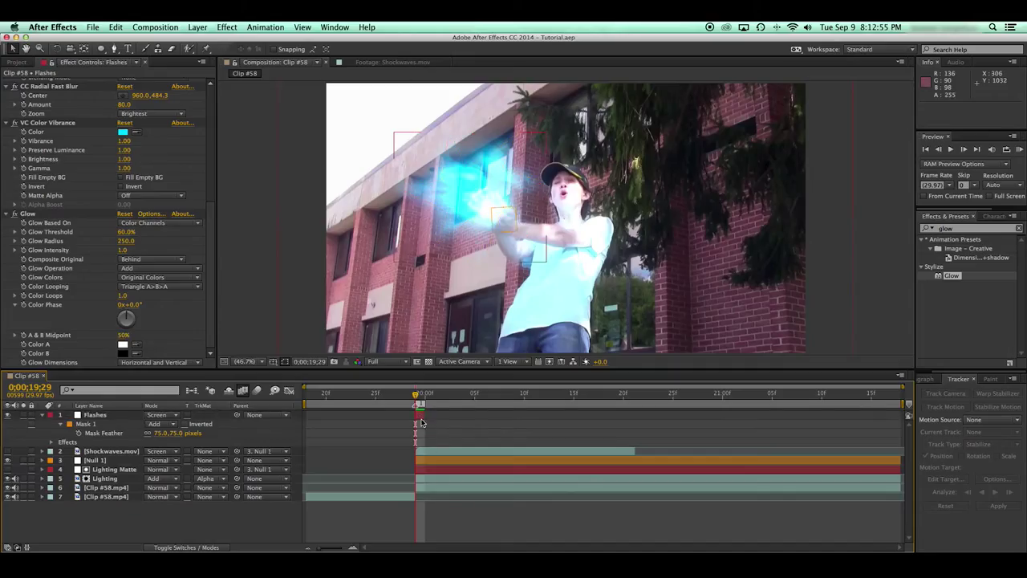
# Move the Flashes layer's Fractal Noise Offset Turbulence to about 1365, 514 and save the project.
pyautogui.click(419, 415)
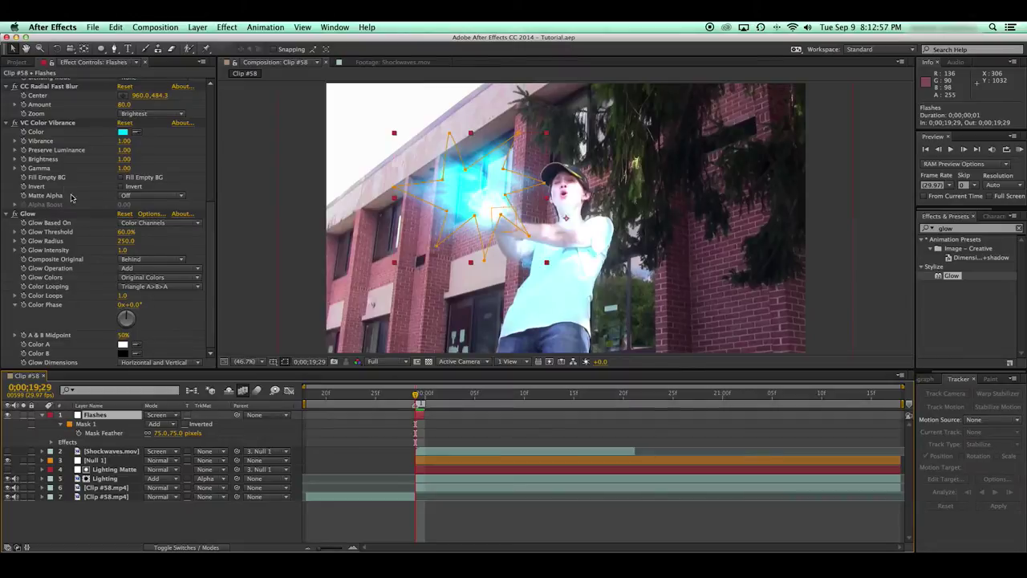
pyautogui.scroll(5, 205, 249)
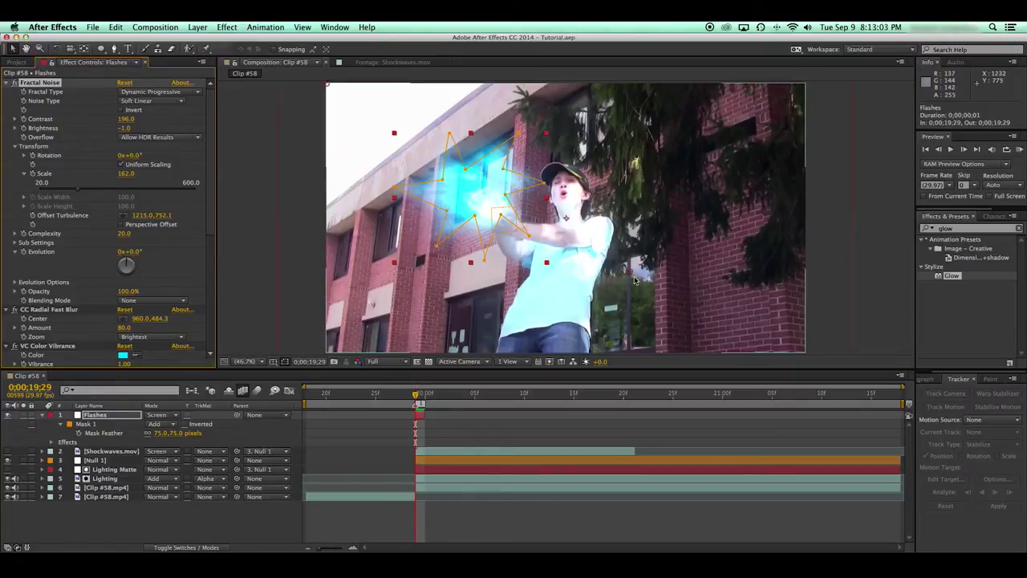
pyautogui.moveTo(632, 269); pyautogui.dragTo(672, 211)
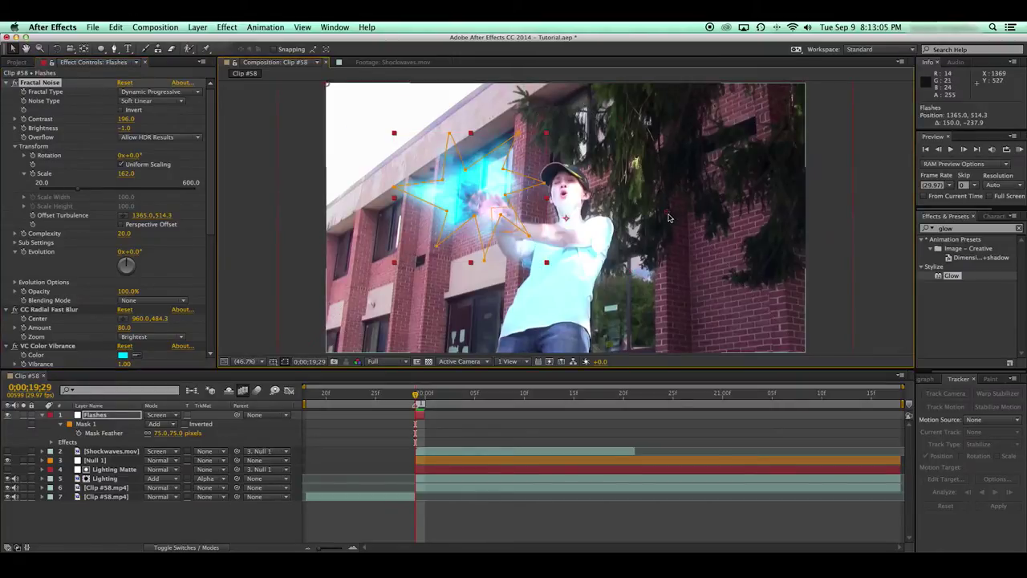
pyautogui.click(645, 433)
pyautogui.press('super+s')
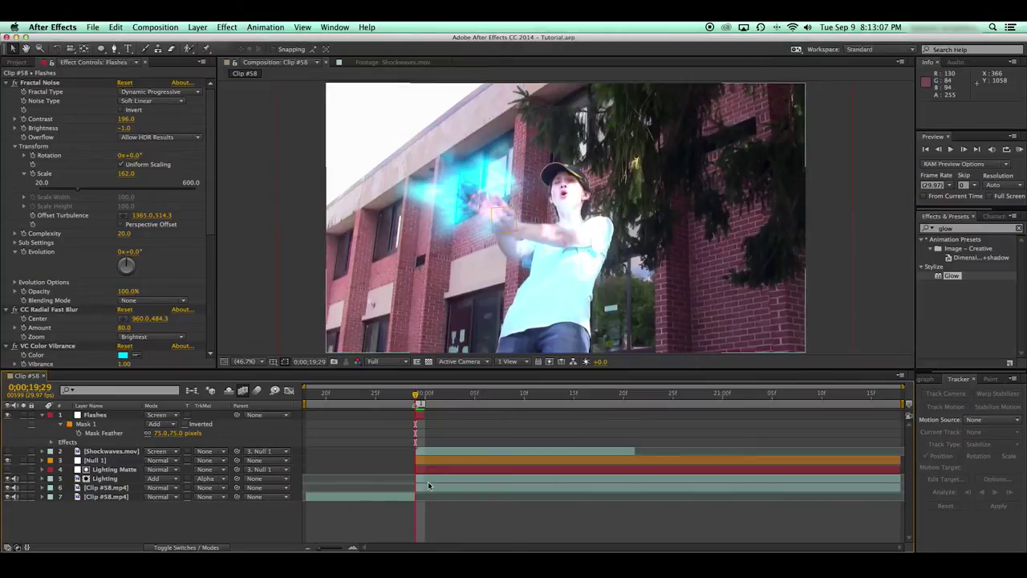
pyautogui.click(421, 415)
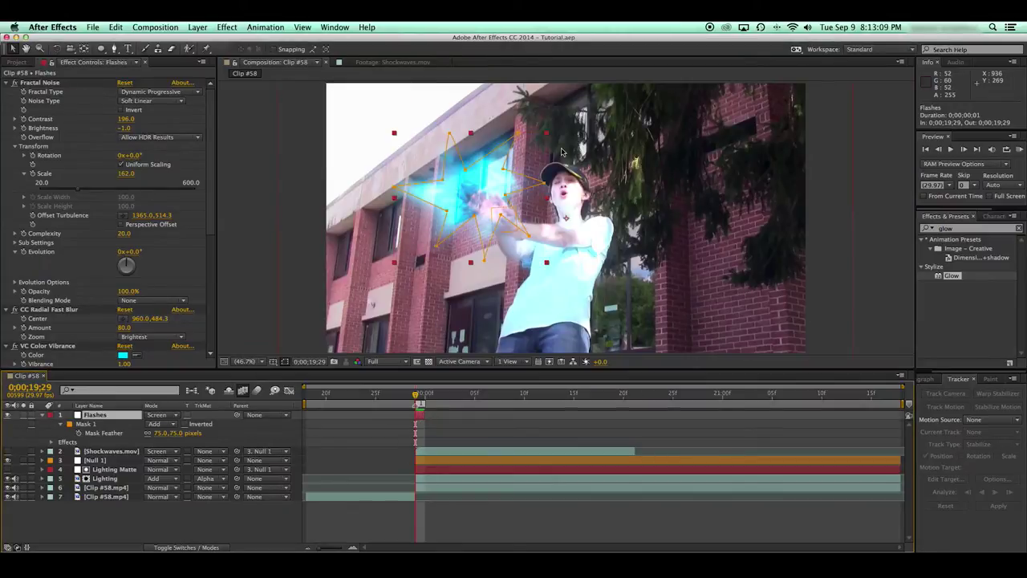
# Enlarge the star-shaped mask on the Flashes layer around the hands and rotate it slightly.
pyautogui.doubleClick(520, 134)
pyautogui.moveTo(547, 131); pyautogui.dragTo(587, 118)
pyautogui.moveTo(555, 163); pyautogui.dragTo(536, 176)
pyautogui.press('Return')
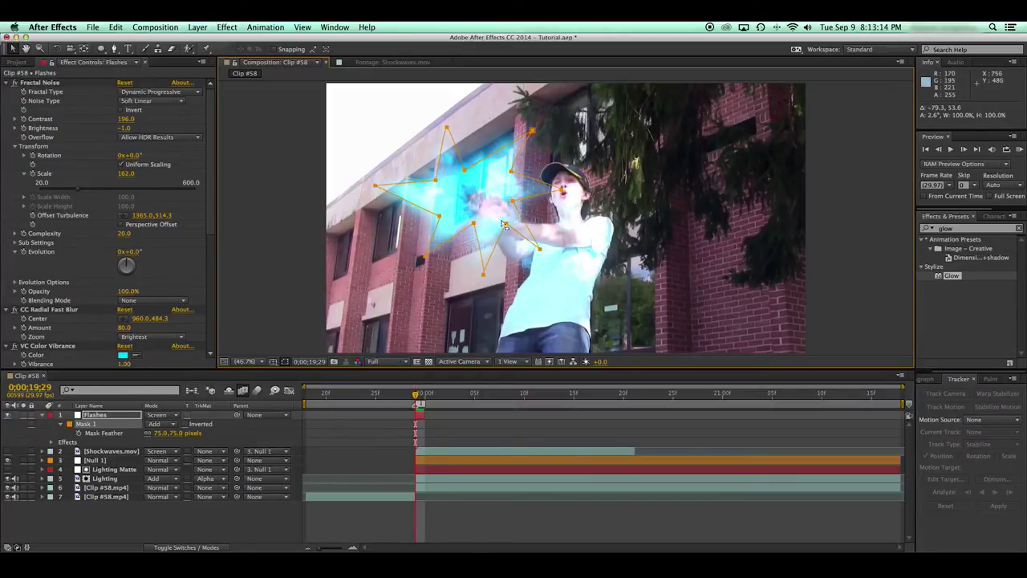
# Turn off soloing for the three Flashes layers and the Clip #58.mp4 layers so the whole composite shows.
pyautogui.click(24, 415)
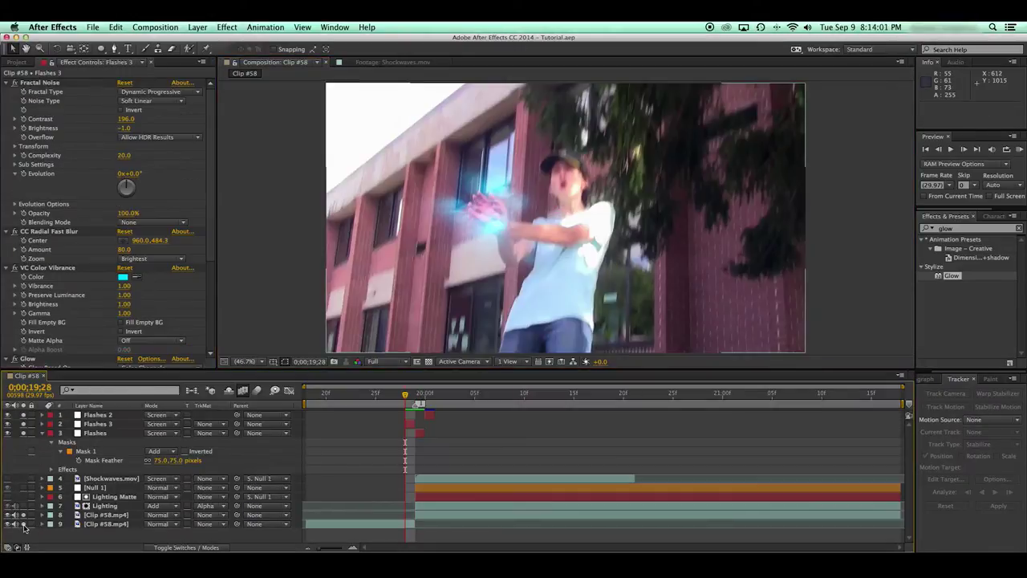
pyautogui.click(23, 424)
pyautogui.click(23, 415)
pyautogui.click(23, 432)
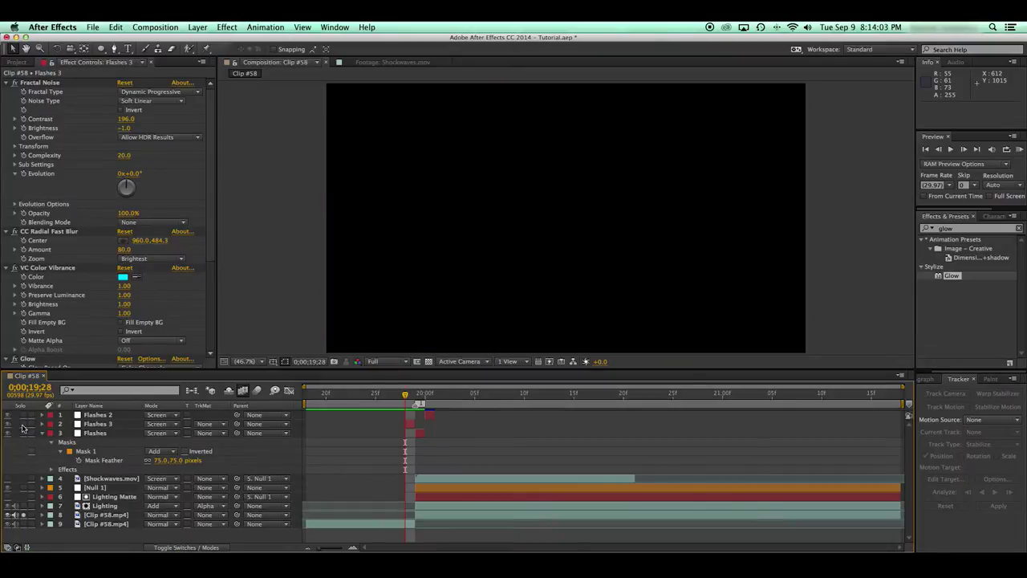
pyautogui.click(24, 515)
# Examine the three Flashes layers frame by frame from 0;00;19;28 to 0;00;20;00, ending on 0;00;19;29.
pyautogui.press('pagedown')
pyautogui.press('pageup')
pyautogui.press('pagedown')
pyautogui.press('pagedown')
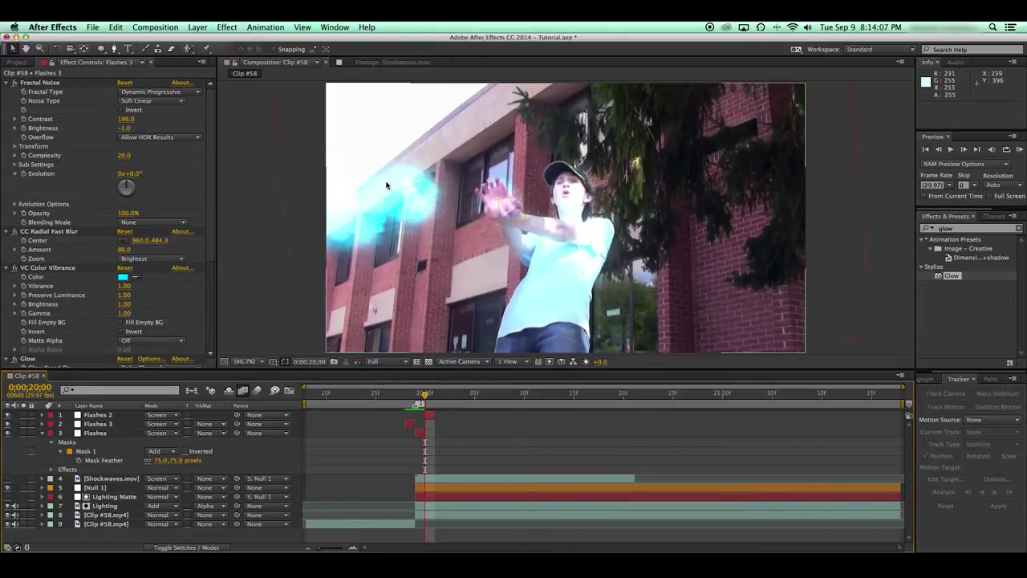
pyautogui.press('pagedown')
pyautogui.press('pageup')
pyautogui.press('pageup')
pyautogui.press('pageup')
pyautogui.press('pagedown')
pyautogui.press('pagedown')
pyautogui.press('pageup')
pyautogui.press('pageup')
pyautogui.press('pagedown')
pyautogui.press('pagedown')
pyautogui.press('pagedown')
pyautogui.press('pageup')
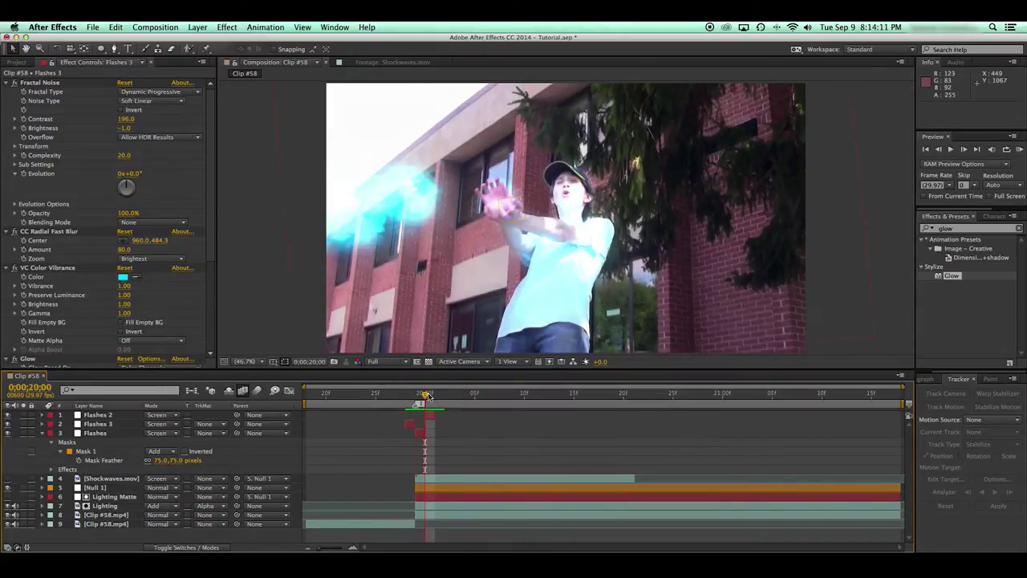
pyautogui.press('pageup')
# Collapse the Flashes layer's properties and save the project.
pyautogui.click(42, 433)
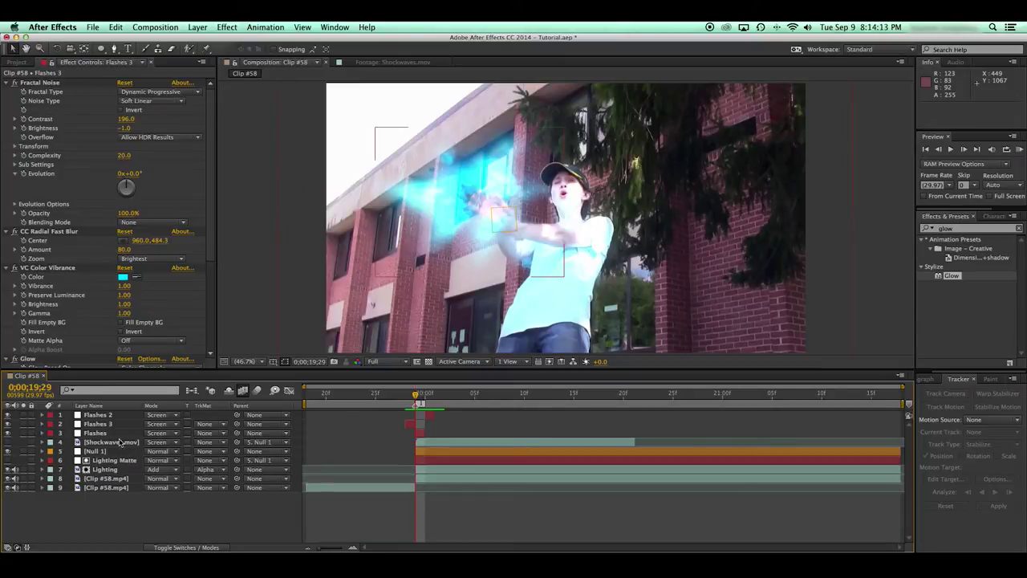
pyautogui.press('super+s')
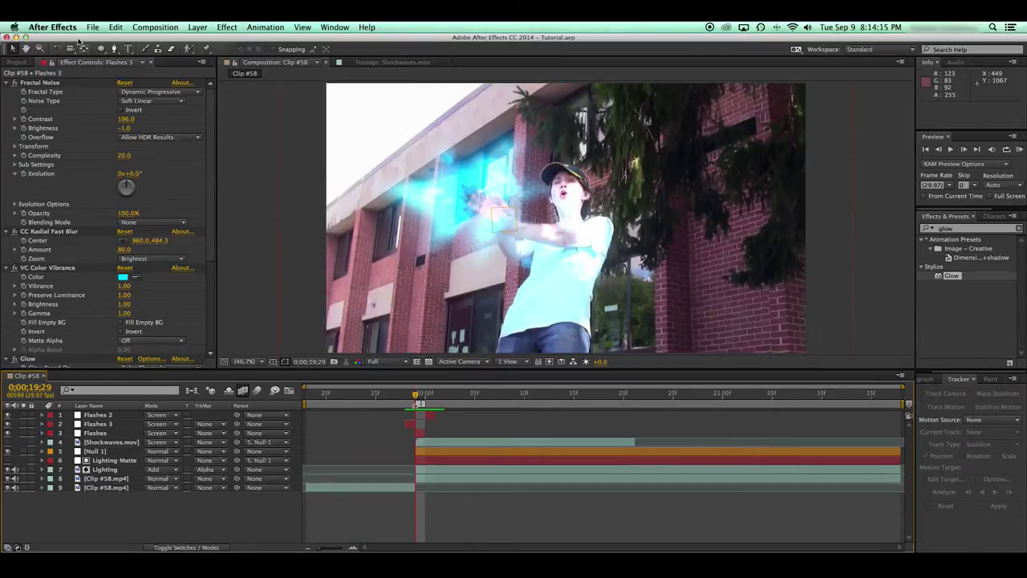
# Show the project's contents and hide the three Flashes layers and the Lighting layer.
pyautogui.click(17, 62)
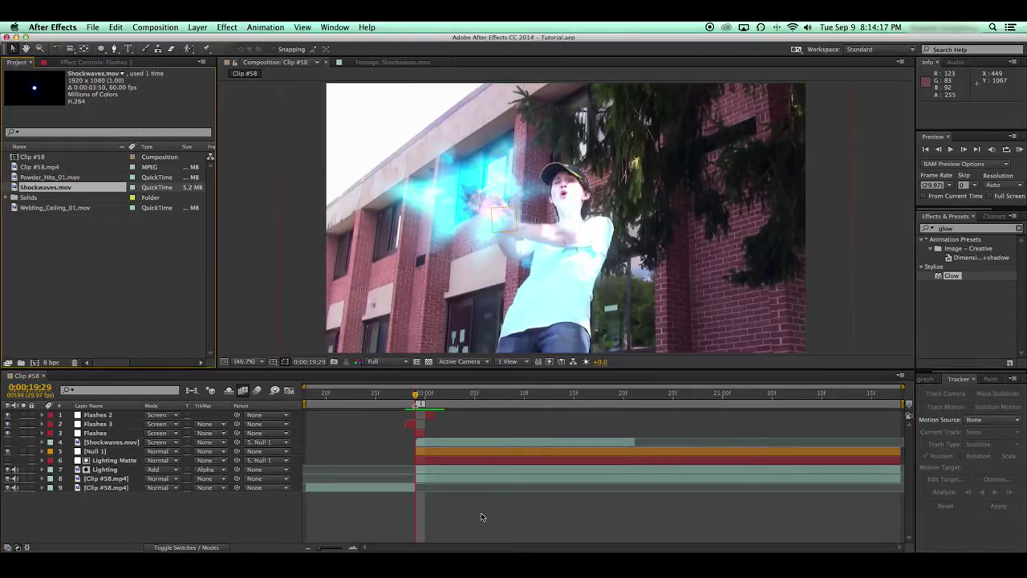
pyautogui.click(7, 442)
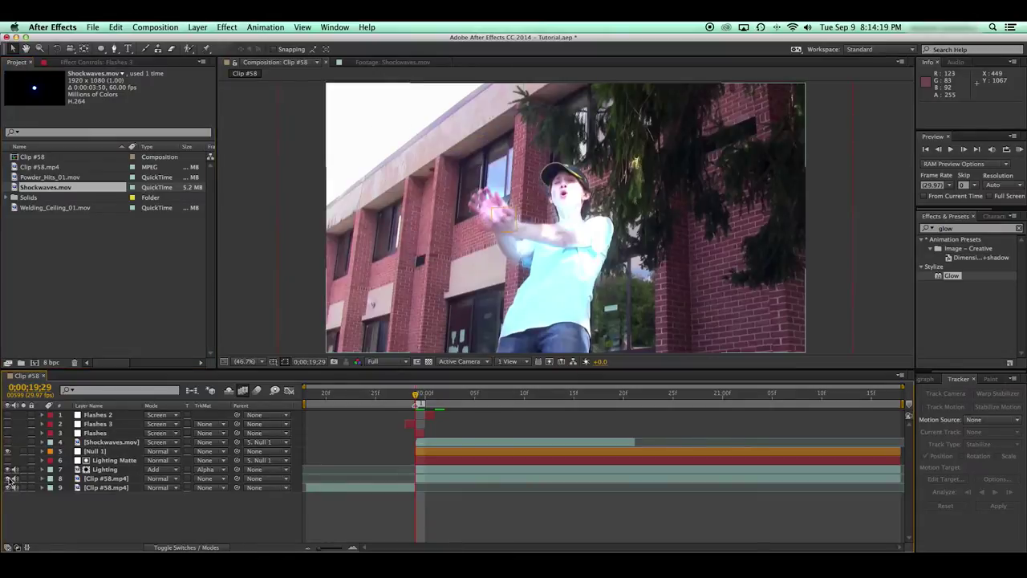
pyautogui.click(8, 470)
# Create a new black solid at 1920 x 1080 px above all layers.
pyautogui.press('super+y')
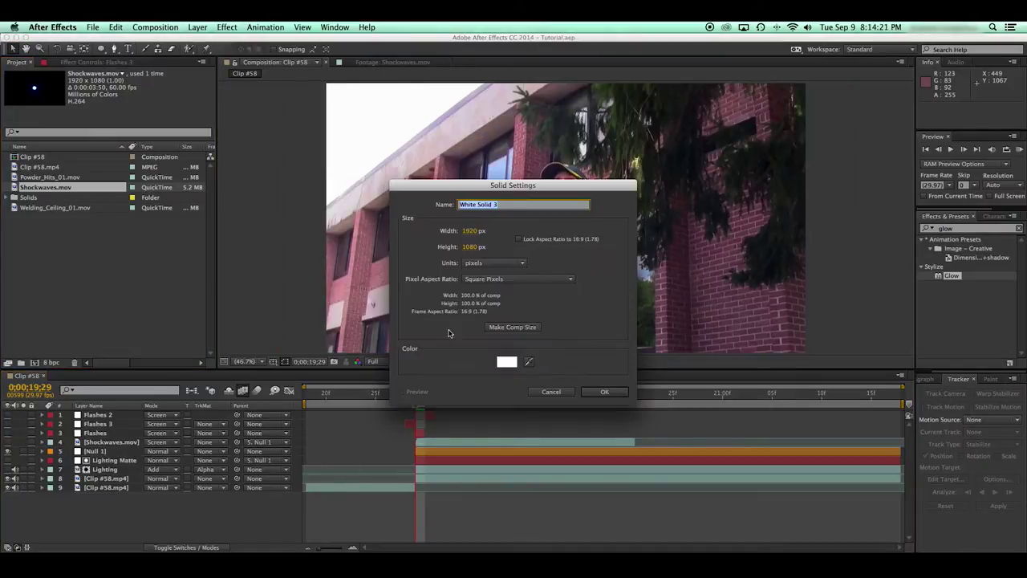
pyautogui.click(507, 363)
pyautogui.moveTo(178, 339); pyautogui.dragTo(6, 426)
pyautogui.press('Return')
pyautogui.press('Return')
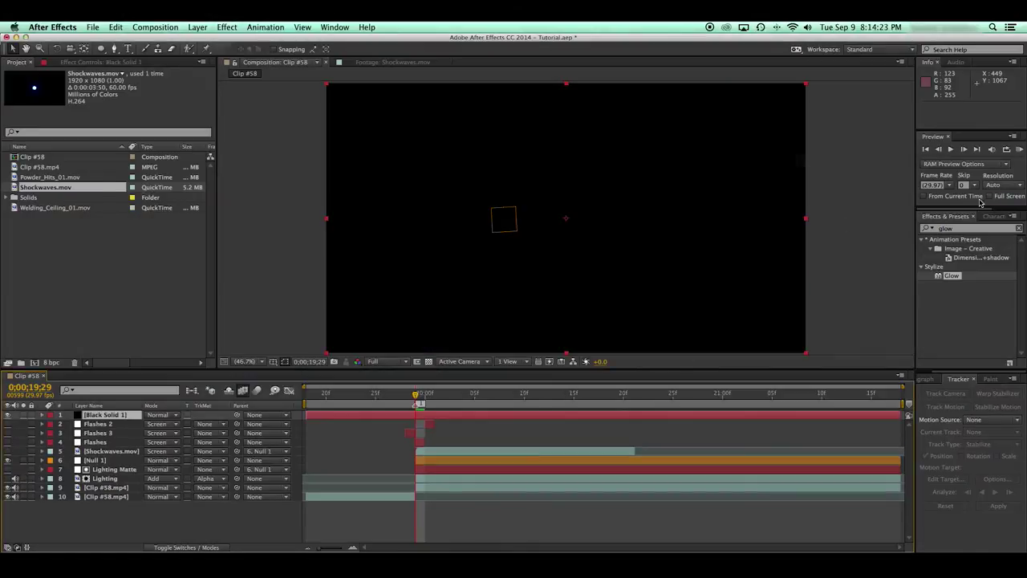
# Search the effects for "beam".
pyautogui.click(777, 236)
pyautogui.write('beam')
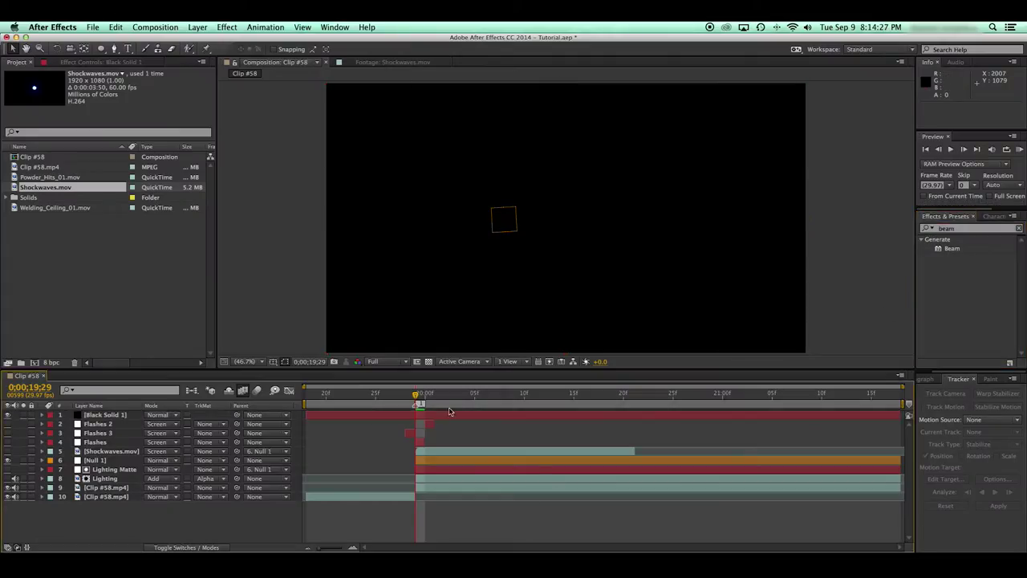
# Change the new black solid's colour to white in its solid settings.
pyautogui.click(448, 418)
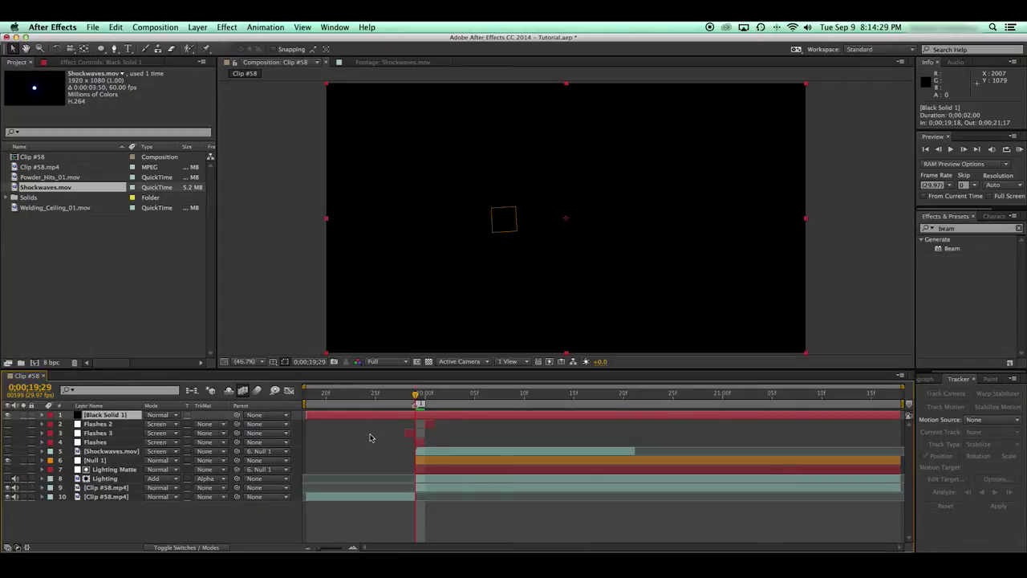
pyautogui.press('super+shift+y')
pyautogui.click(507, 348)
pyautogui.click(102, 251)
pyautogui.moveTo(63, 229); pyautogui.dragTo(60, 224)
pyautogui.press('Return')
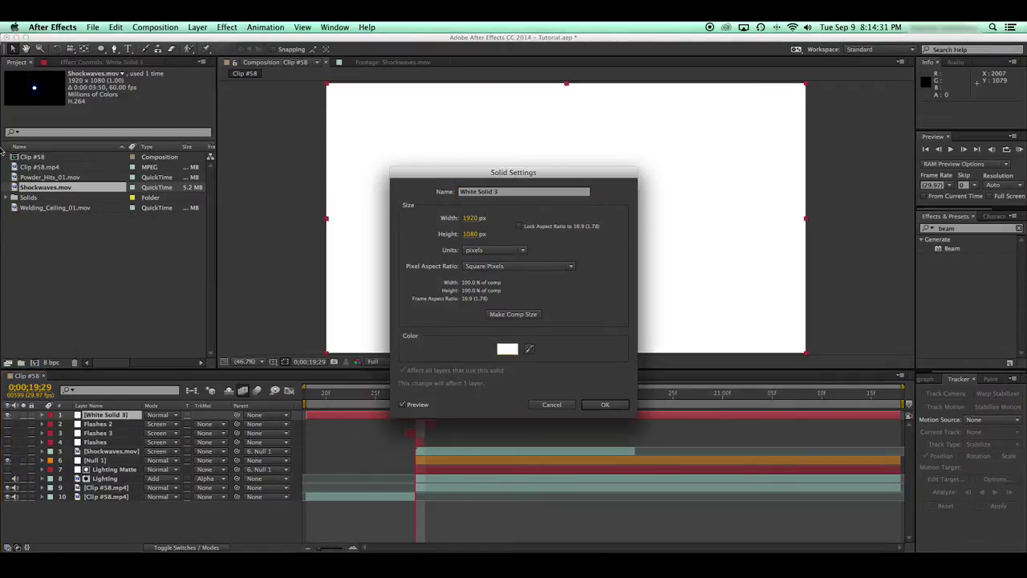
pyautogui.press('Return')
# Draw a four-point beam-shaped mask on the white solid, running from the hands past the frame's left edge.
pyautogui.click(114, 50)
pyautogui.click(505, 160)
pyautogui.click(505, 159)
pyautogui.click(286, 154)
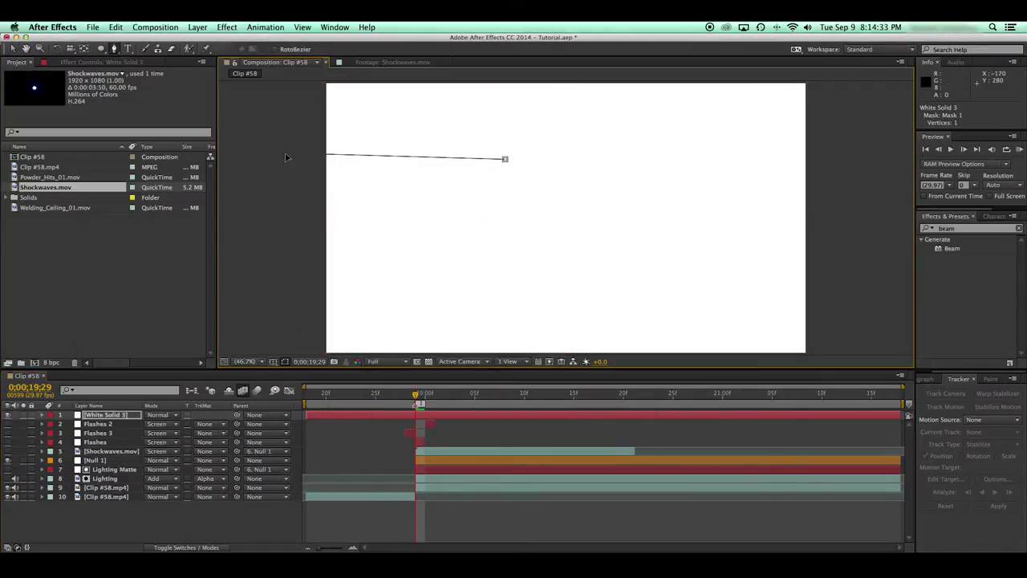
pyautogui.click(292, 203)
pyautogui.click(487, 177)
pyautogui.click(505, 160)
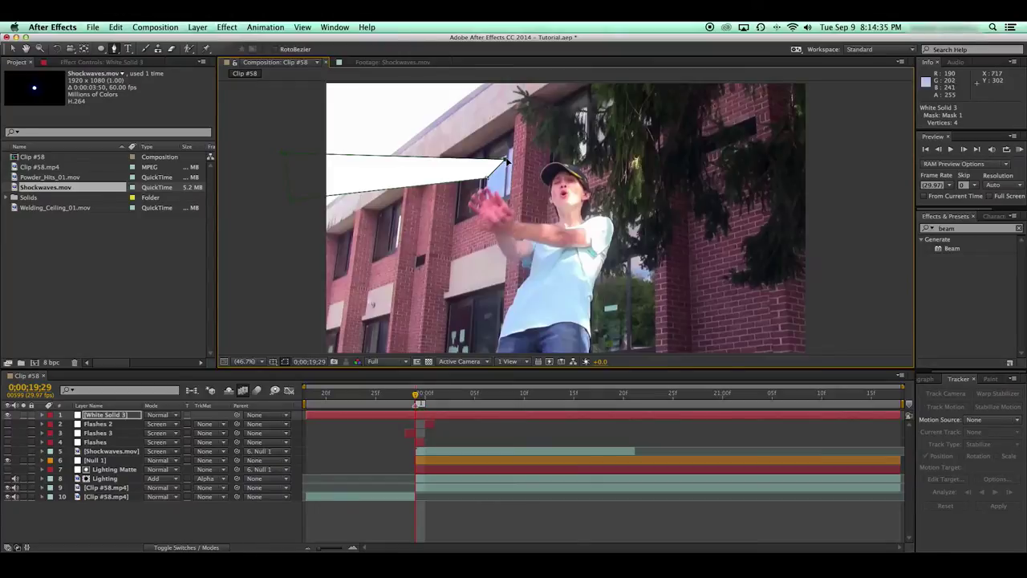
pyautogui.moveTo(504, 163); pyautogui.dragTo(496, 199)
# Save the project and set the white solid's Mask Feather to 20 pixels.
pyautogui.press('super+s')
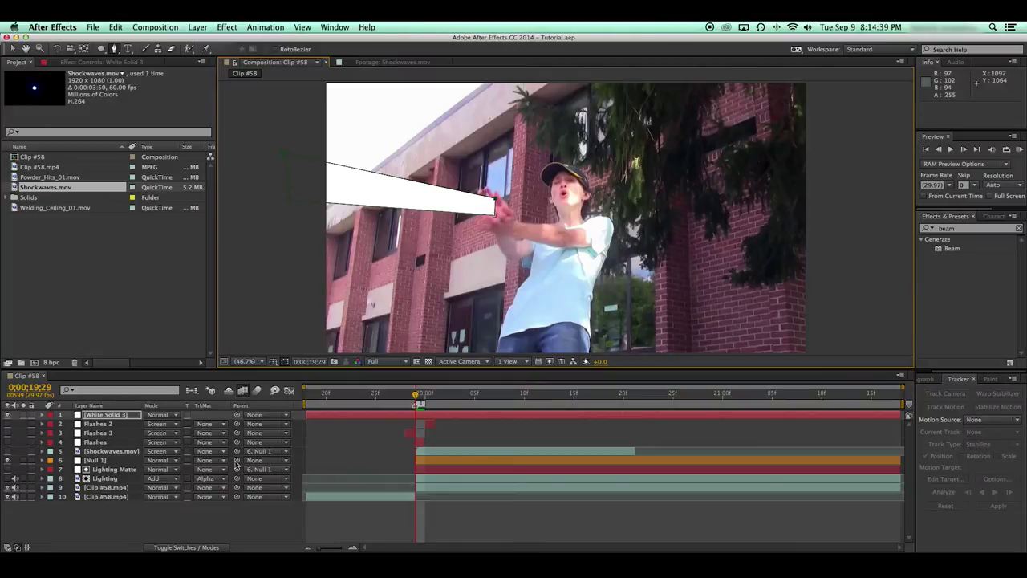
pyautogui.press('f')
pyautogui.moveTo(172, 435); pyautogui.dragTo(185, 436)
# Duplicate the mask on the white solid and delete the copy.
pyautogui.press('super+d')
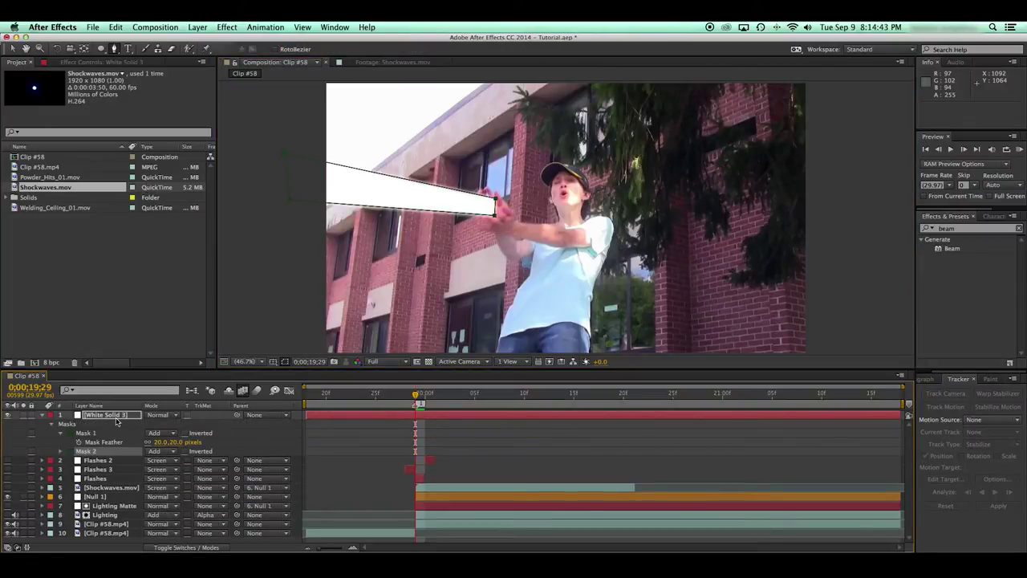
pyautogui.press('z')
pyautogui.click(120, 417)
pyautogui.click(111, 445)
pyautogui.click(108, 452)
pyautogui.press('Delete')
# Duplicate the masked white solid layer and recolour the lower copy blue as a separate solid.
pyautogui.click(113, 416)
pyautogui.press('super+d')
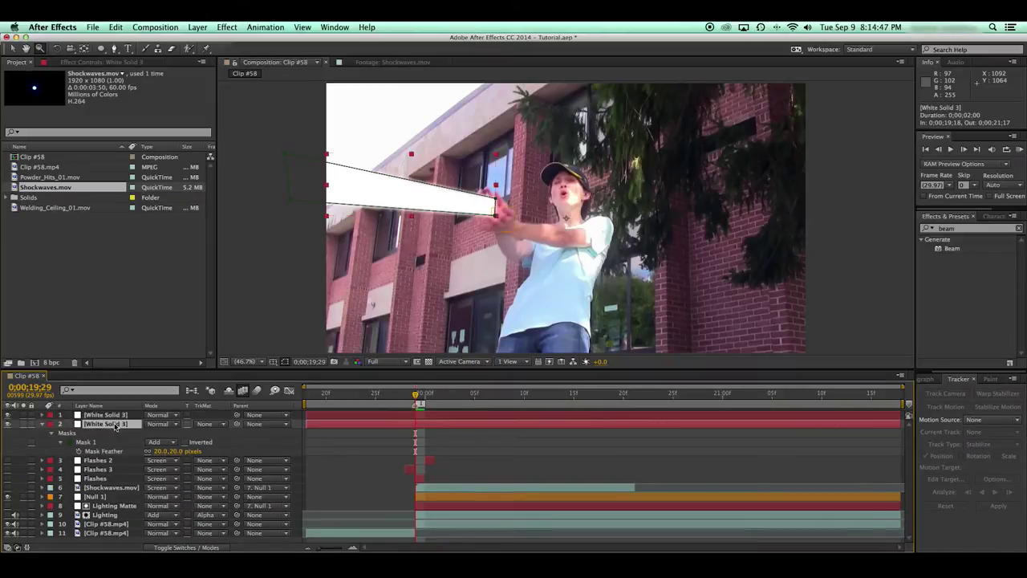
pyautogui.press('super+shift+y')
pyautogui.click(507, 349)
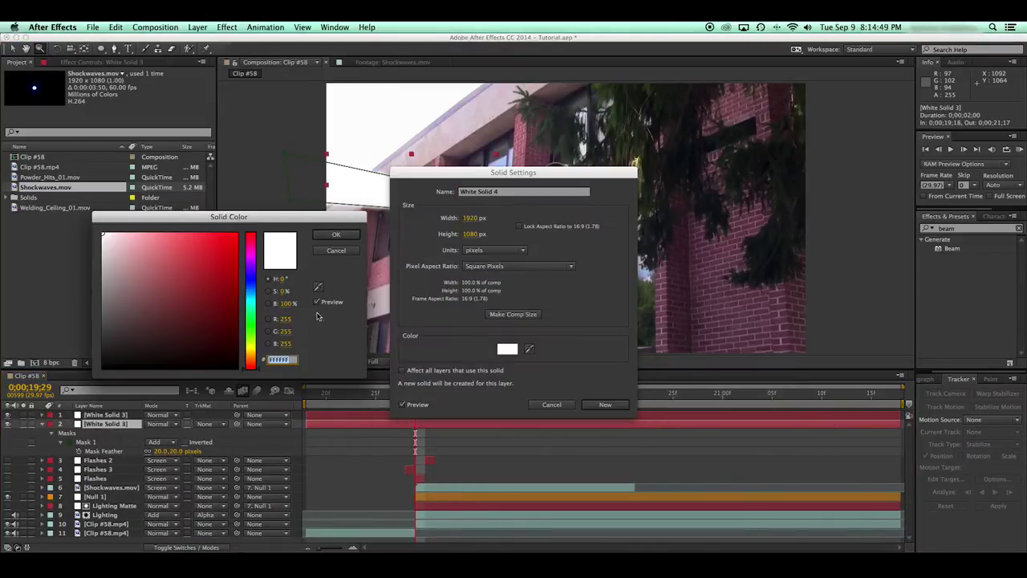
pyautogui.click(251, 303)
pyautogui.moveTo(250, 303); pyautogui.dragTo(251, 290)
pyautogui.moveTo(224, 255); pyautogui.dragTo(277, 193)
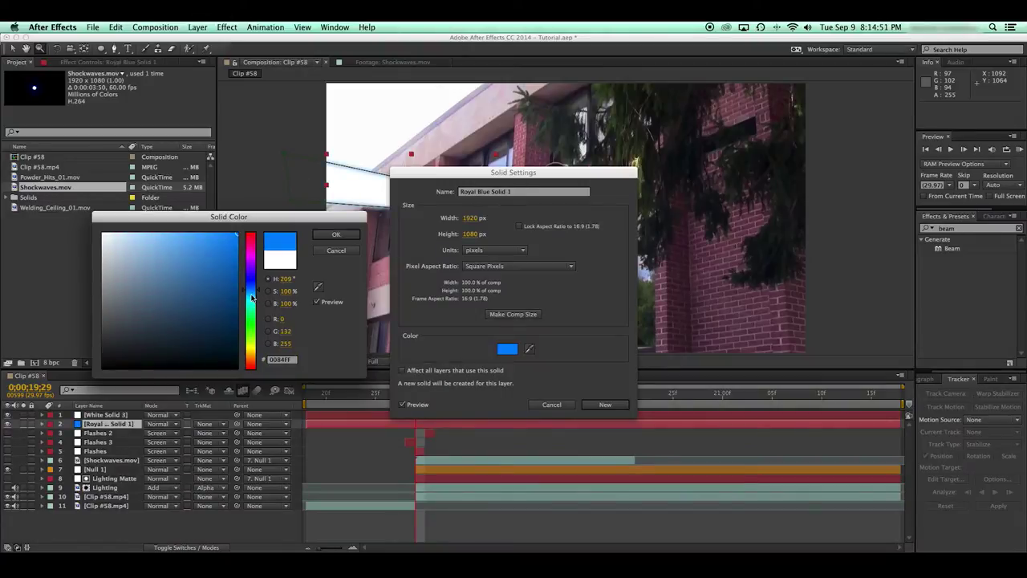
pyautogui.press('Return')
pyautogui.press('Return')
# Set the blue solid's Mask Feather to 161 pixels.
pyautogui.press('f')
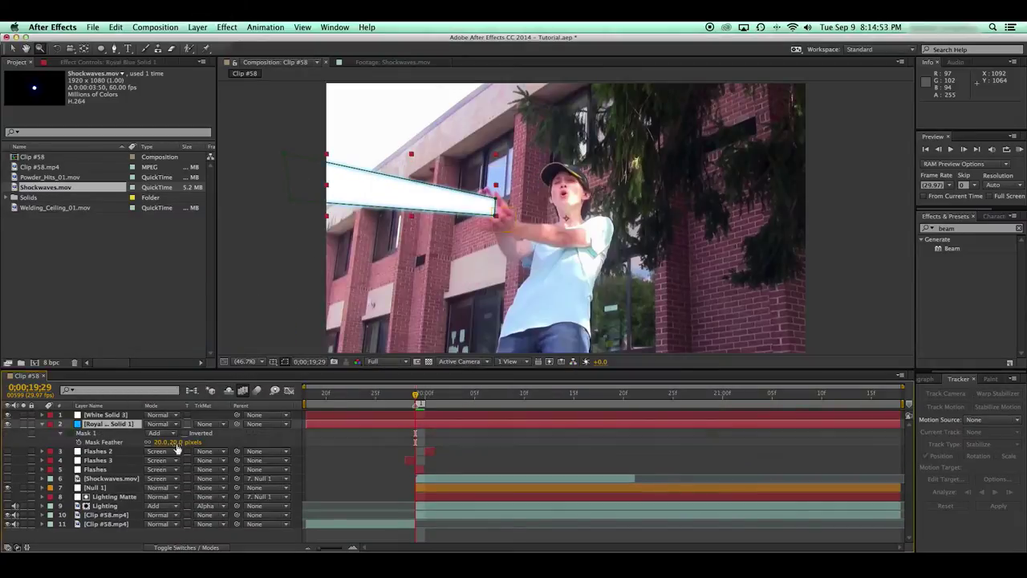
pyautogui.moveTo(177, 447); pyautogui.dragTo(251, 443)
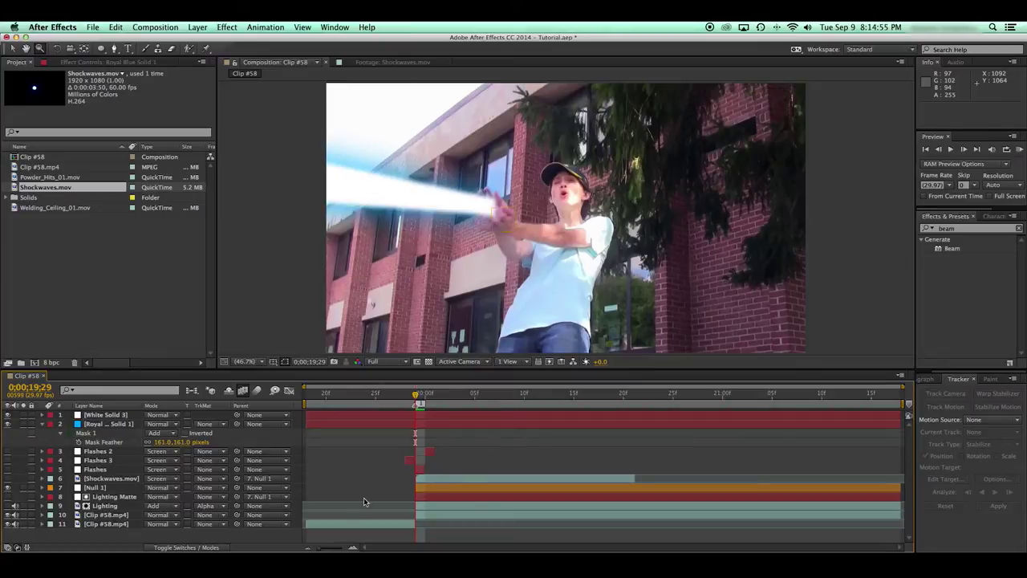
# Delete the white and blue beam solids.
pyautogui.click(113, 415)
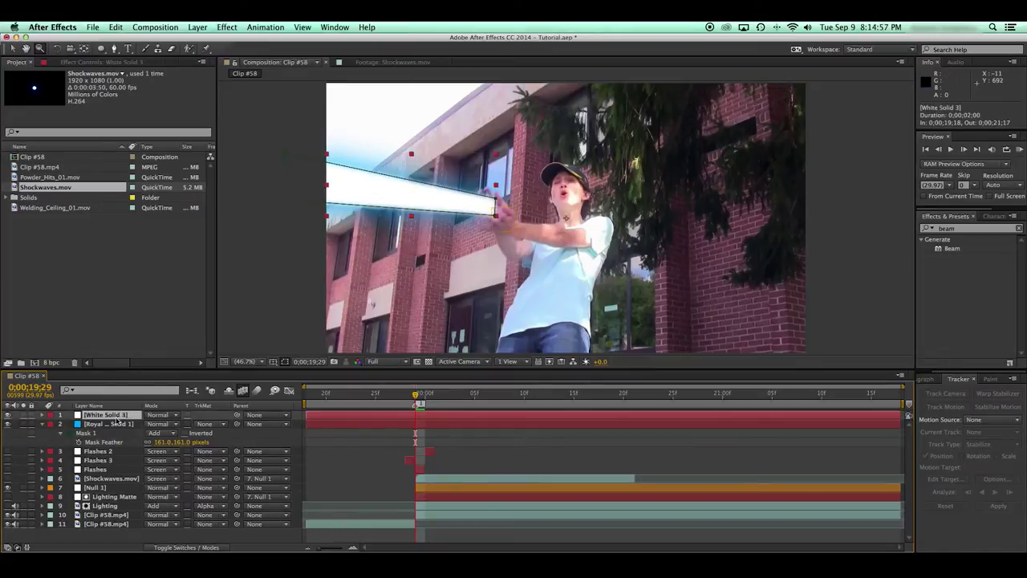
pyautogui.keyDown('shift'); pyautogui.click(117, 424); pyautogui.keyUp('shift')
pyautogui.press('Delete')
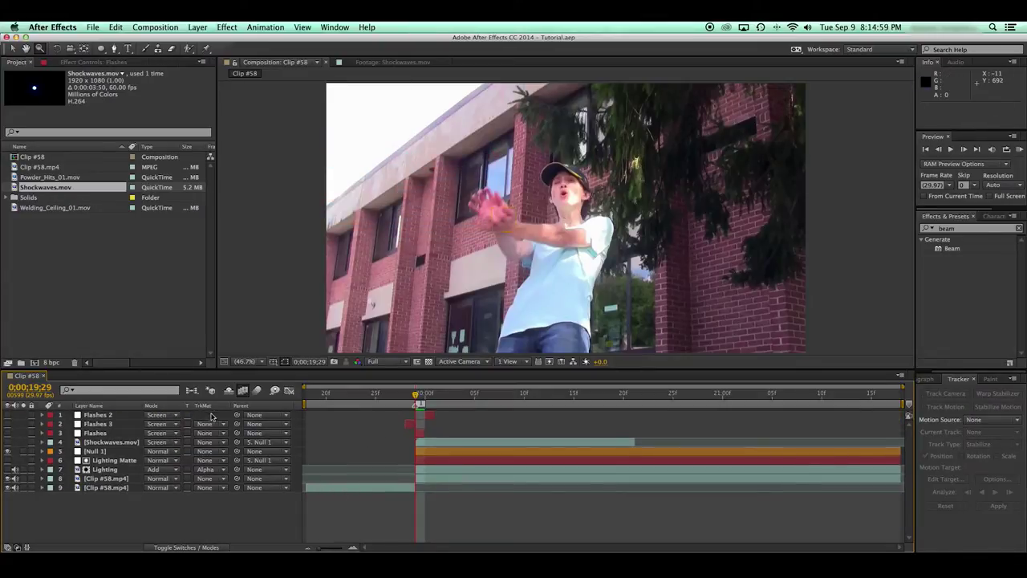
# Create a new black solid above all layers and apply the Beam effect to it.
pyautogui.press('super+y')
pyautogui.click(506, 364)
pyautogui.click(166, 351)
pyautogui.press('Return')
pyautogui.press('Return')
pyautogui.doubleClick(956, 251)
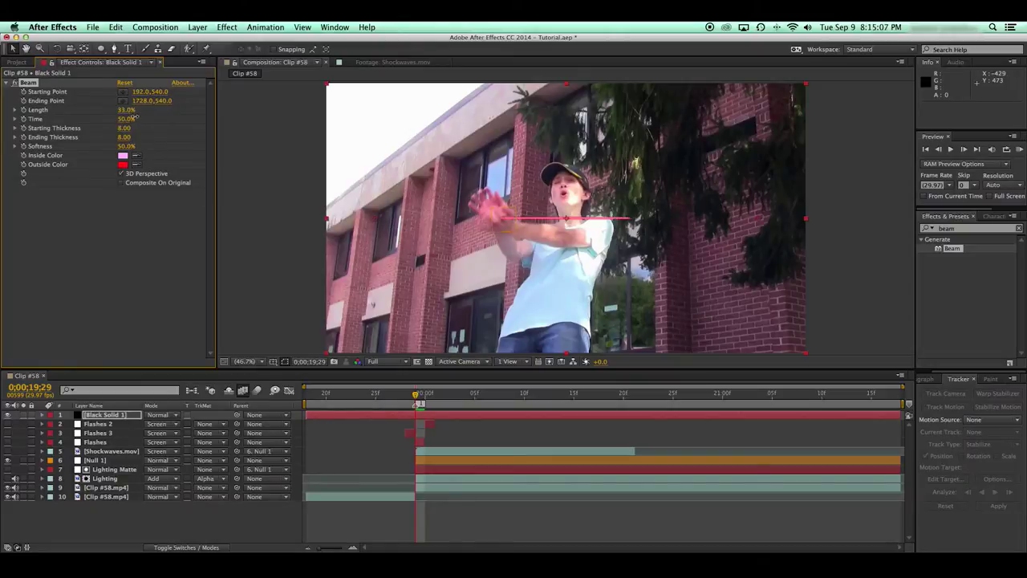
# Set the Beam's Length to 100% and Starting Thickness to 165.40, and move its Starting Point outside the frame to -210.9, 642.9.
pyautogui.moveTo(135, 117); pyautogui.dragTo(193, 117)
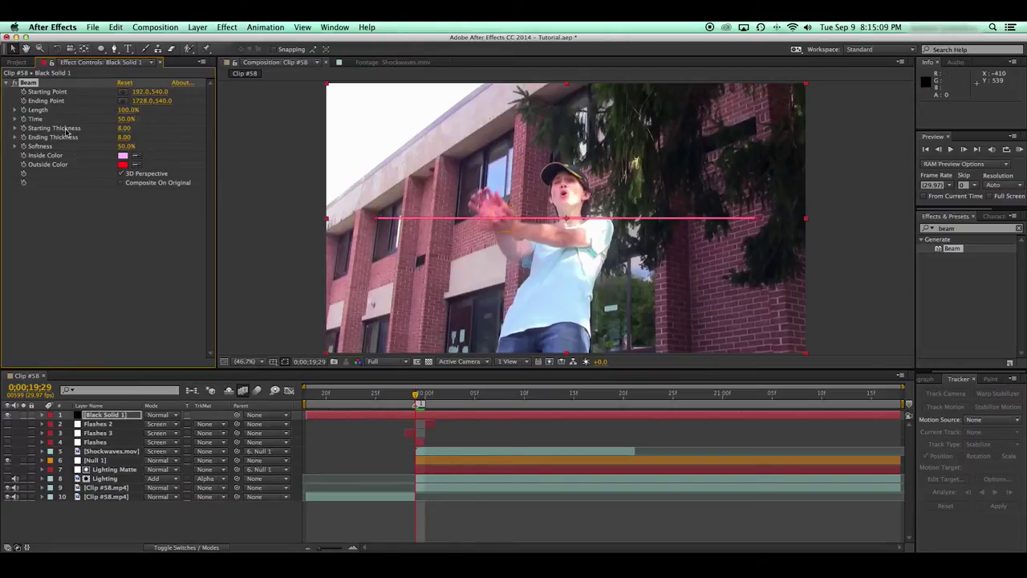
pyautogui.moveTo(143, 128); pyautogui.dragTo(233, 128)
pyautogui.moveTo(373, 223); pyautogui.dragTo(225, 245)
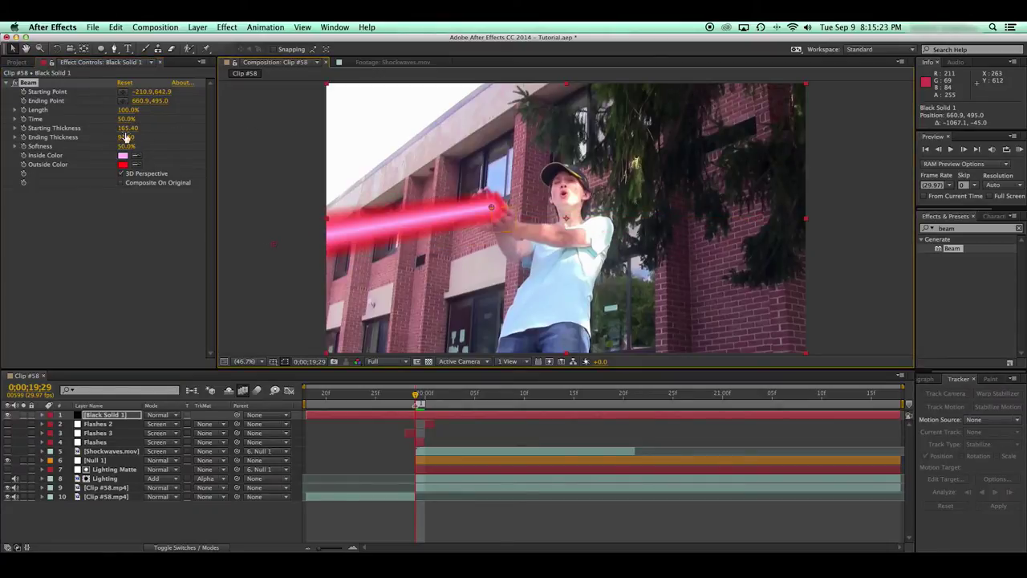
# Start the beam at the hands (650.6, 505.7) and end it outside the frame (-256.3, 522.9), with Starting Thickness 87.40 and Ending Thickness 504.
pyautogui.moveTo(126, 137)
pyautogui.mouseDown()
pyautogui.moveTo(172, 138)
pyautogui.moveTo(122, 138)
pyautogui.moveTo(133, 139)
pyautogui.mouseUp()
pyautogui.moveTo(492, 208); pyautogui.dragTo(324, 302)
pyautogui.moveTo(274, 244); pyautogui.dragTo(489, 210)
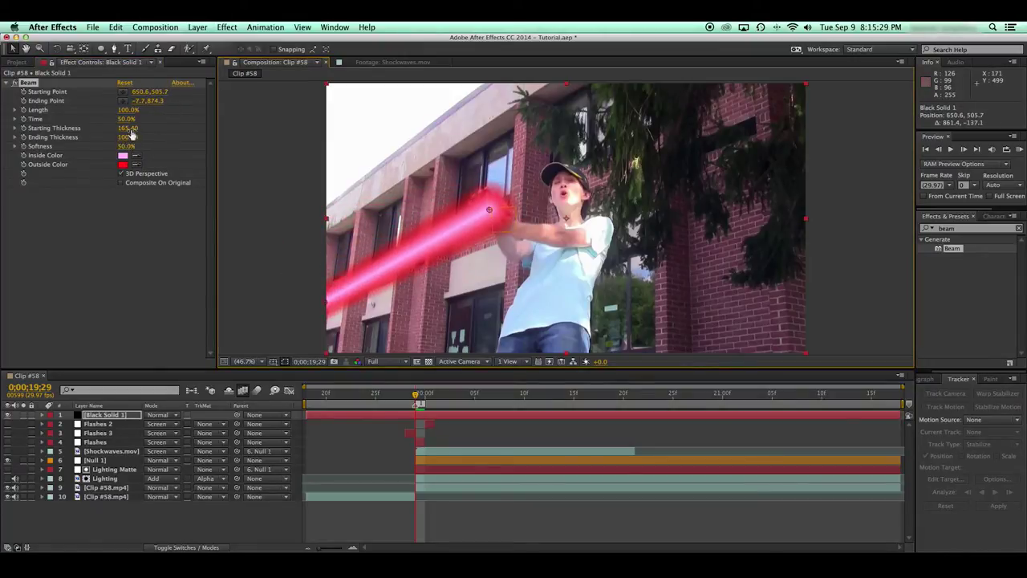
pyautogui.moveTo(128, 128); pyautogui.dragTo(337, 233)
pyautogui.moveTo(324, 302); pyautogui.dragTo(261, 219)
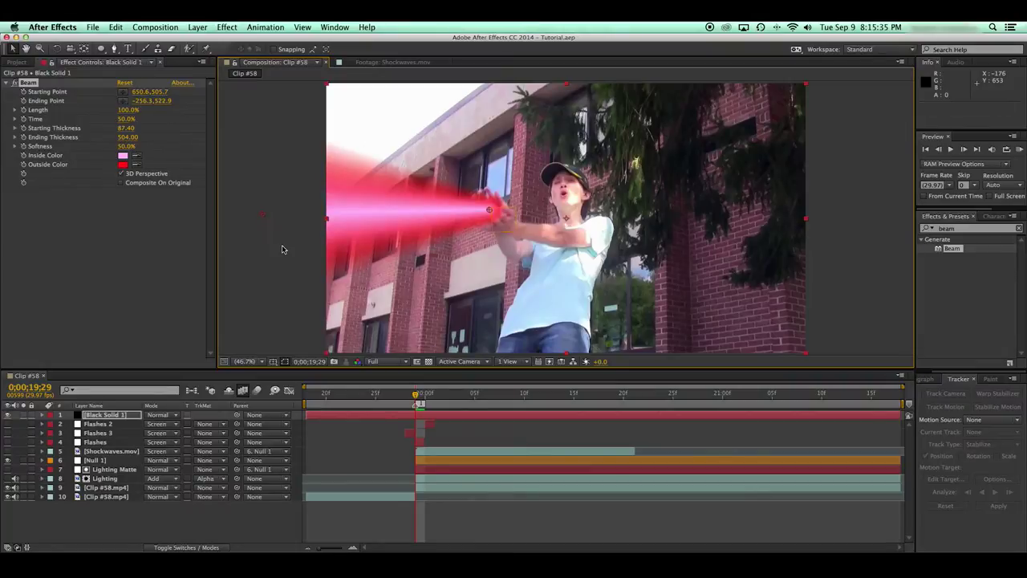
# Set the Beam's Inside Color to white and its Outside Color to light blue, 19D2FF.
pyautogui.click(124, 156)
pyautogui.moveTo(185, 275); pyautogui.dragTo(40, 172)
pyautogui.press('Return')
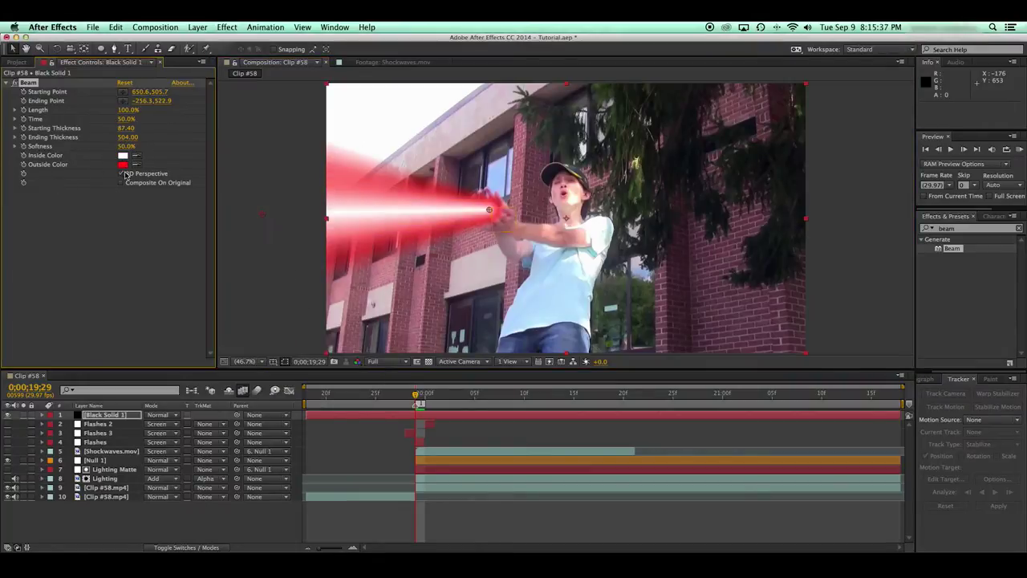
pyautogui.click(123, 165)
pyautogui.click(251, 300)
pyautogui.click(251, 298)
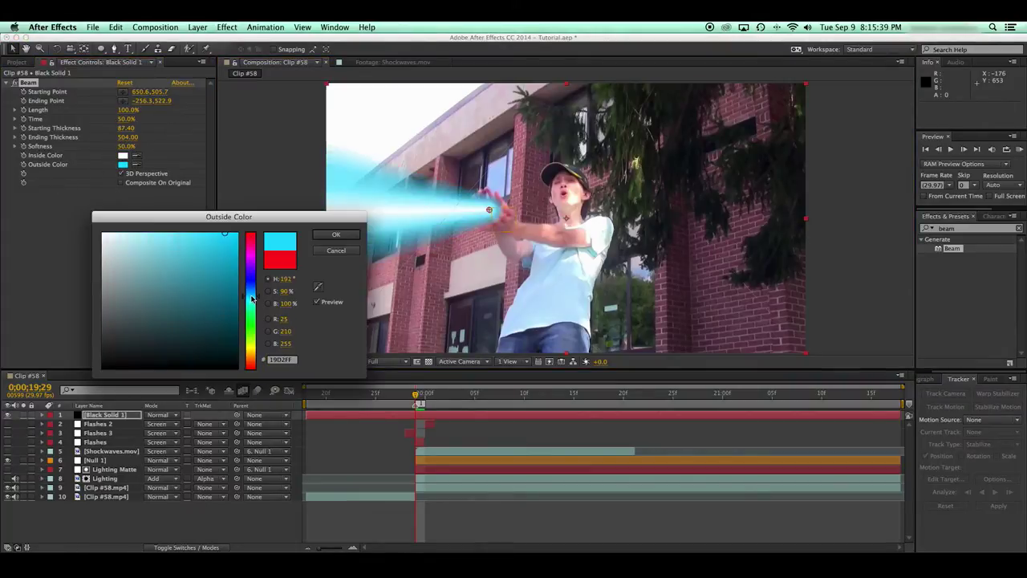
pyautogui.press('Return')
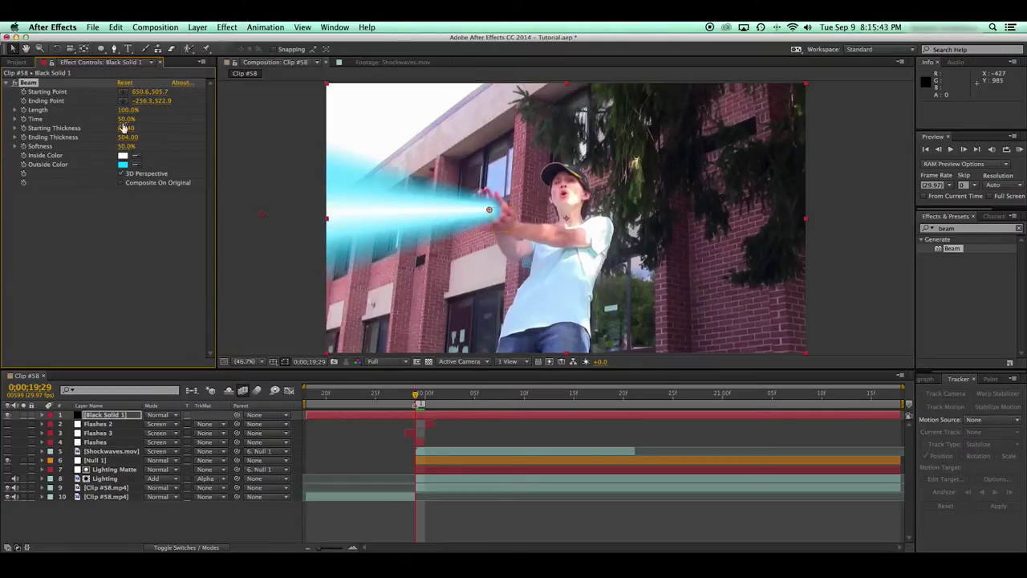
# Apply the Glow effect to the beam solid with a Glow Radius of 384 and compare it with the next frame.
pyautogui.doubleClick(972, 229)
pyautogui.write('glow')
pyautogui.click(952, 276)
pyautogui.doubleClick(952, 276)
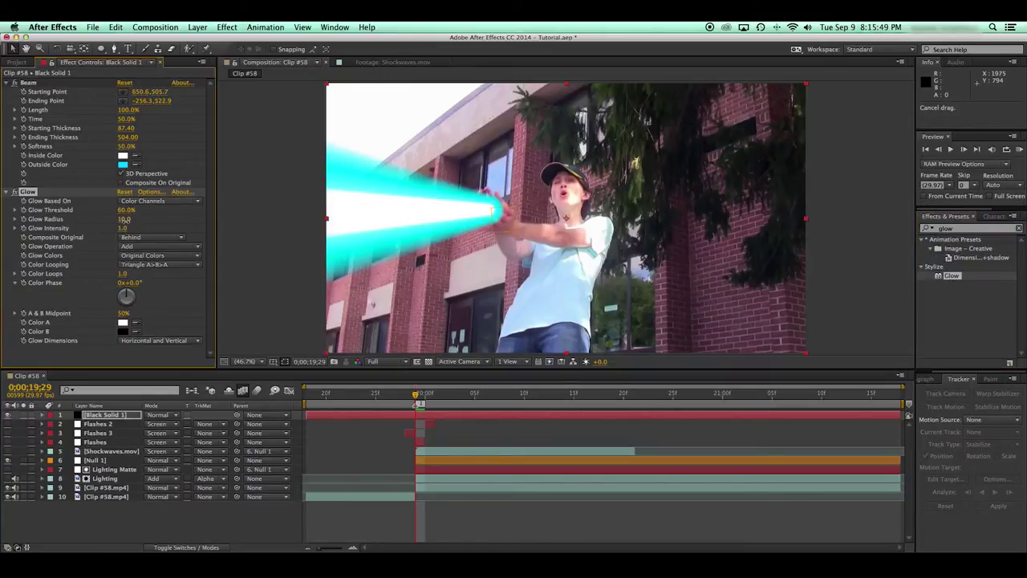
pyautogui.moveTo(125, 218); pyautogui.dragTo(314, 317)
pyautogui.click(236, 520)
pyautogui.press('pagedown')
pyautogui.press('pageup')
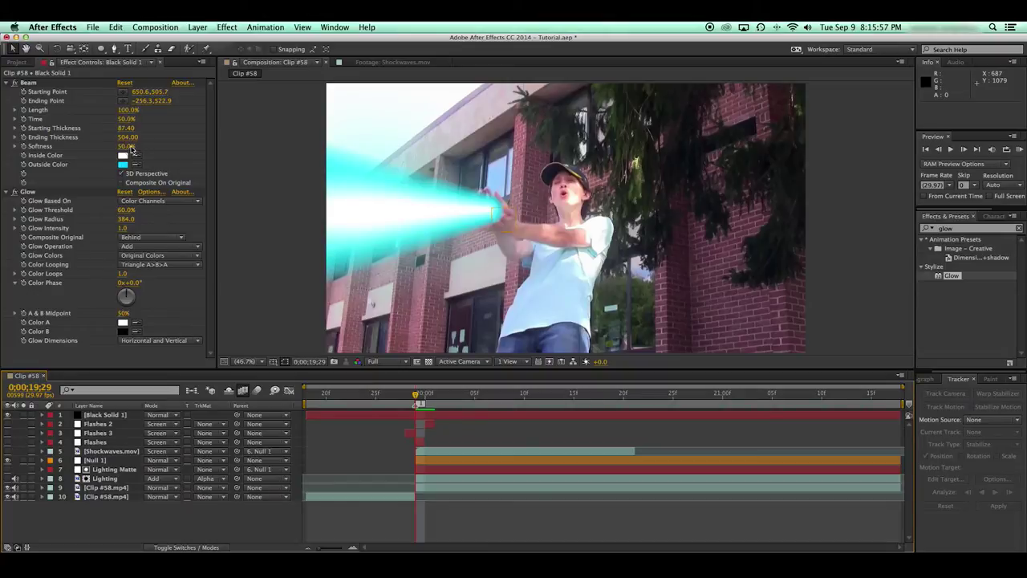
# Try a different Softness for the beam and undo the change.
pyautogui.moveTo(129, 149); pyautogui.dragTo(215, 149)
pyautogui.press('super+z')
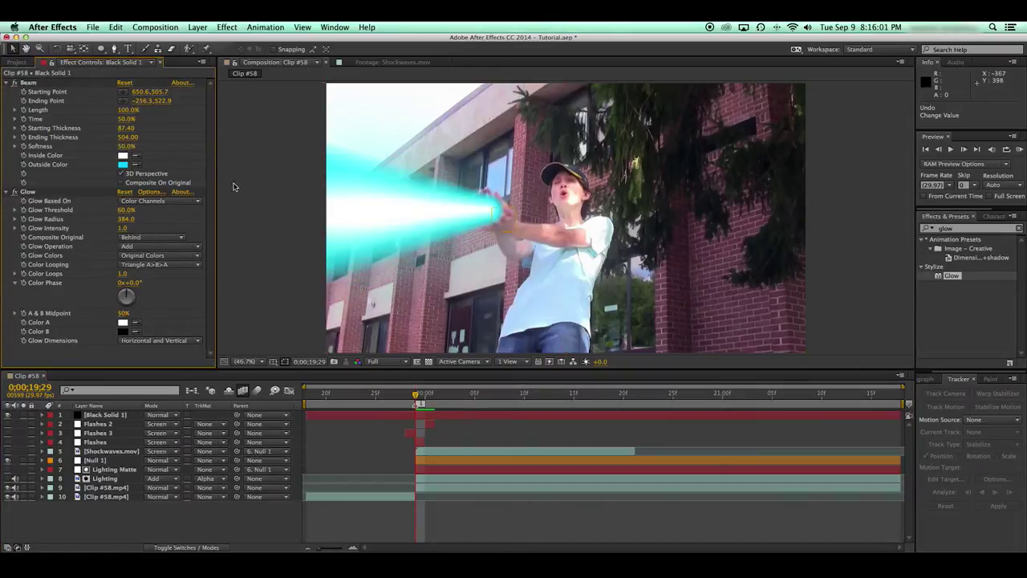
# Set the Black Solid 1 layer's blending mode to Add, save the project and check the beam on the adjacent frame.
pyautogui.click(166, 416)
pyautogui.click(203, 233)
pyautogui.click(500, 442)
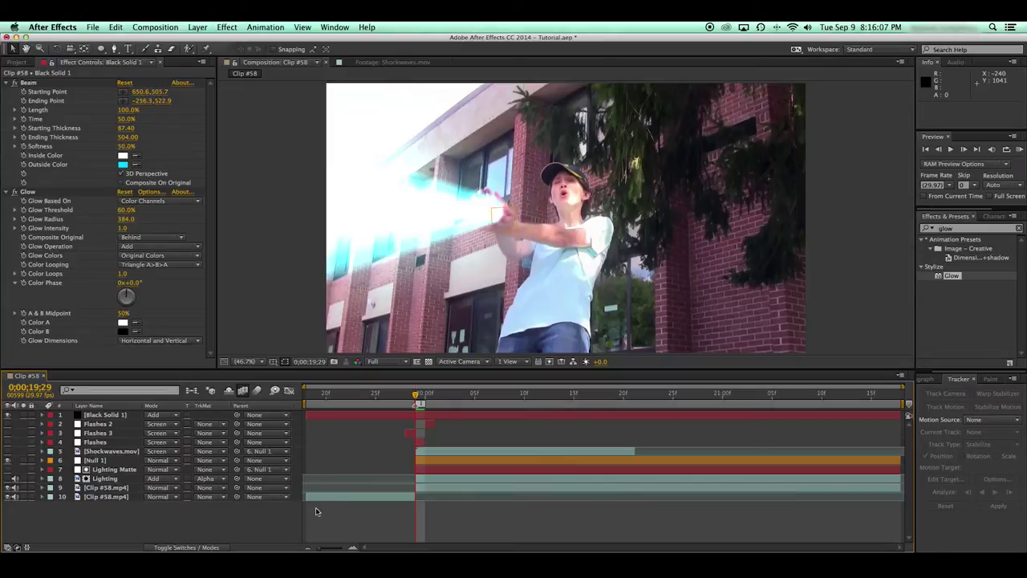
pyautogui.press('super+s')
pyautogui.press('pagedown')
pyautogui.press('pageup')
# Trim the start of the beam solid so the layer begins at 0;00;19;28, one frame before the current time.
pyautogui.click(429, 416)
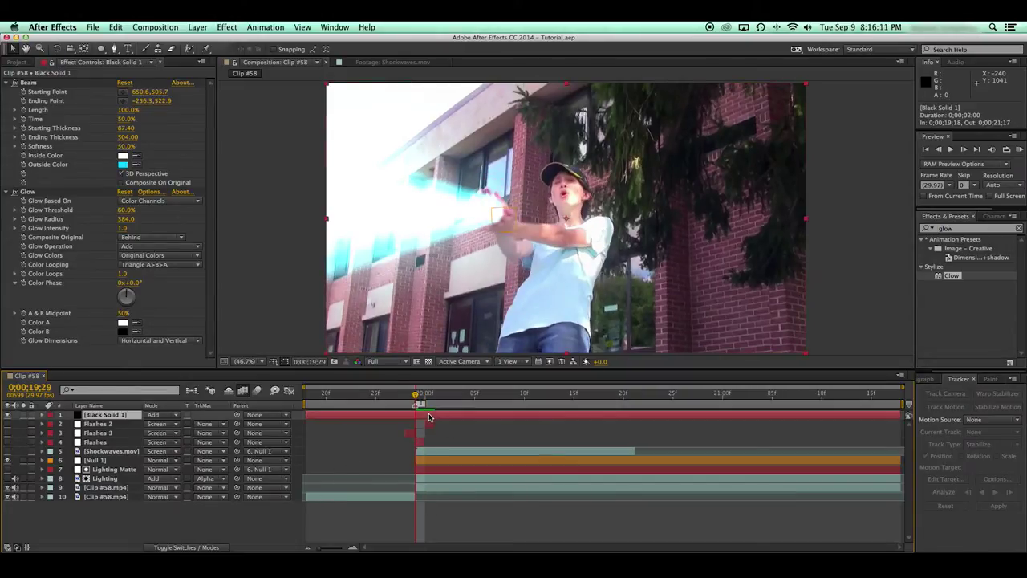
pyautogui.hotkey('alt', '[')
pyautogui.moveTo(415, 417); pyautogui.dragTo(406, 418)
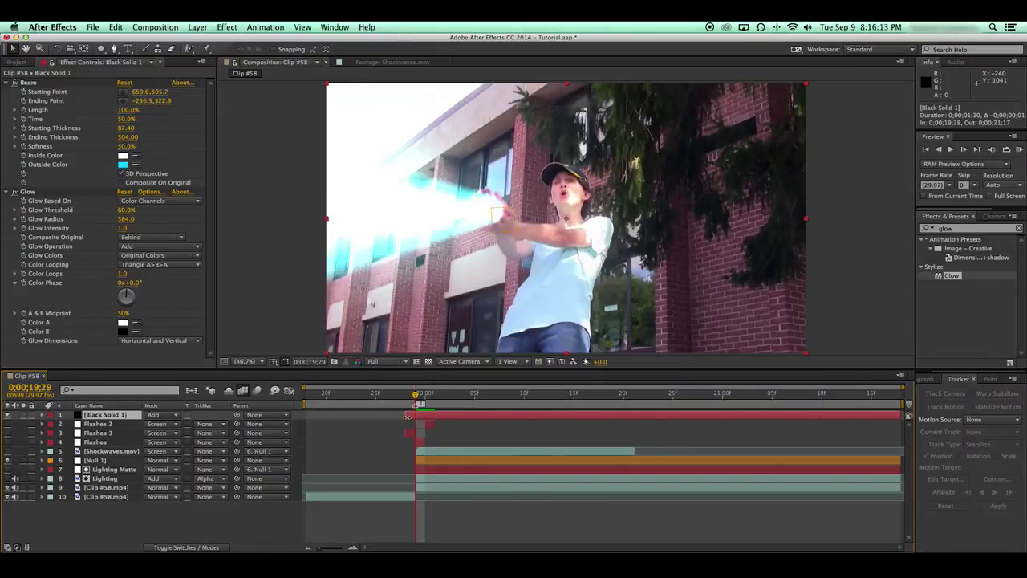
pyautogui.press('pageup')
pyautogui.press('pagedown')
# Keyframe the Beam's Time at 50% on frame 0;00;19;29 and at 33.6% on frame 0;00;19;28.
pyautogui.click(44, 91)
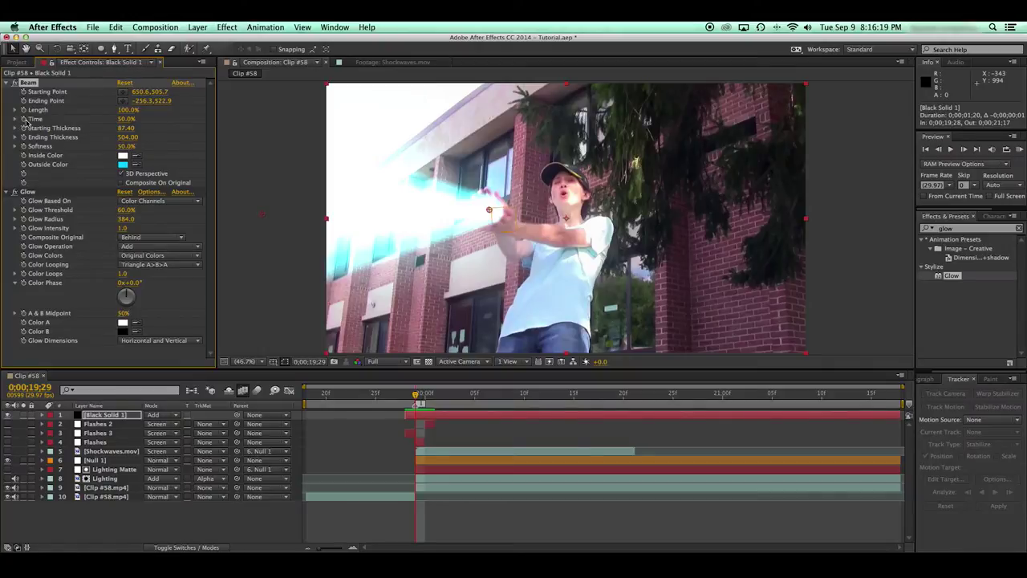
pyautogui.press('pageup')
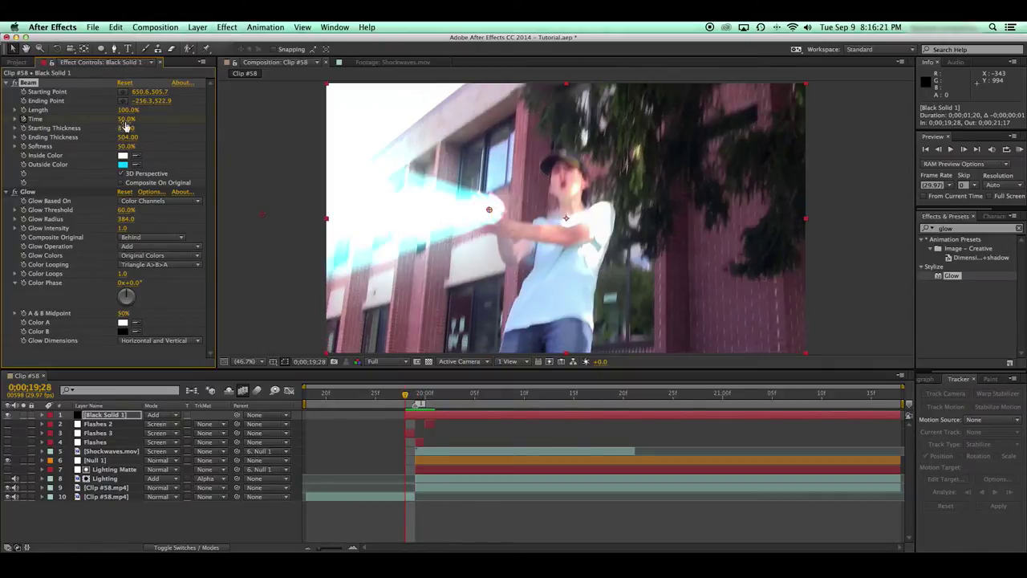
pyautogui.moveTo(124, 120); pyautogui.dragTo(50, 129)
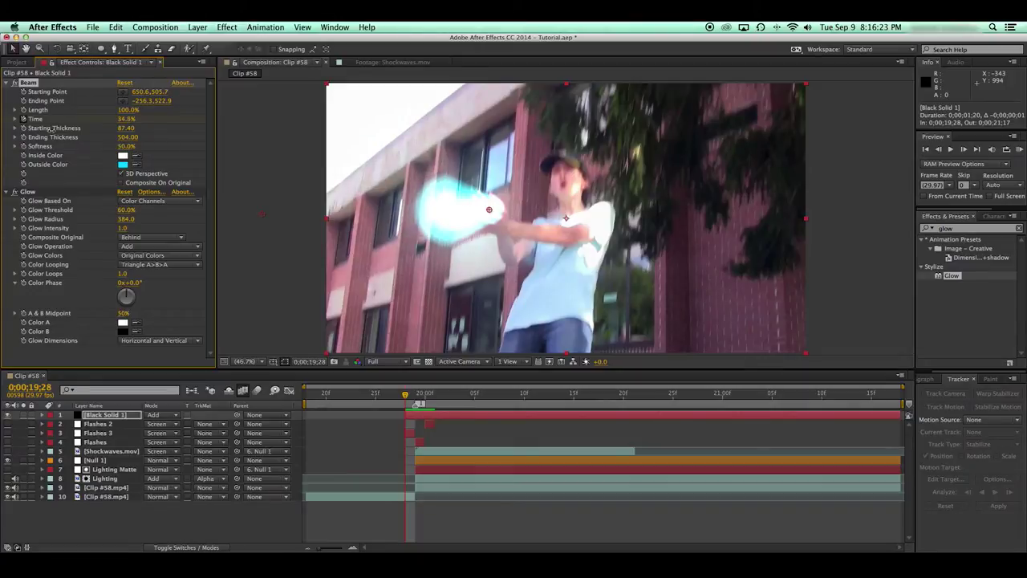
pyautogui.press('pagedown')
pyautogui.press('pagedown')
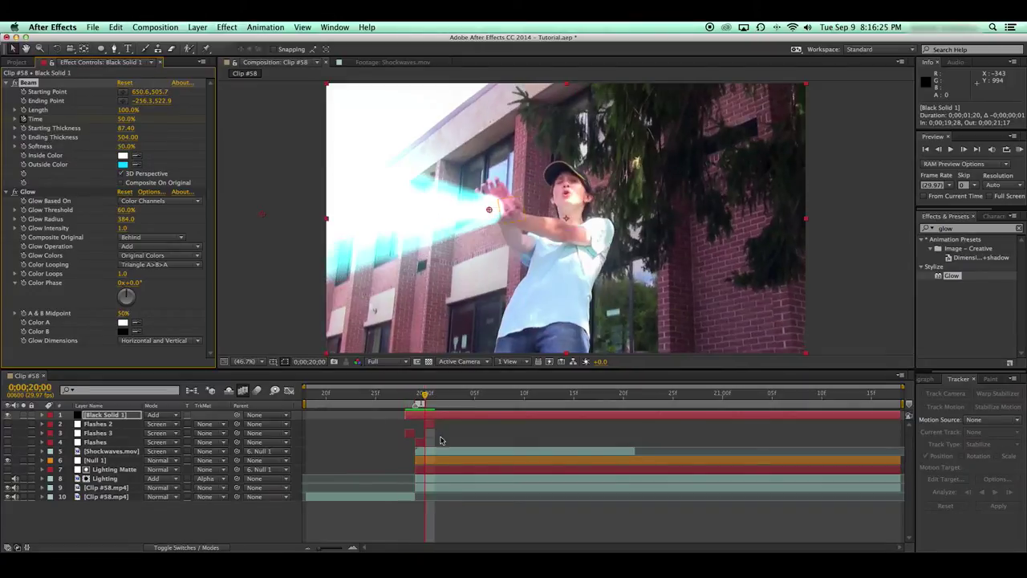
pyautogui.press('pageup')
pyautogui.press('pageup')
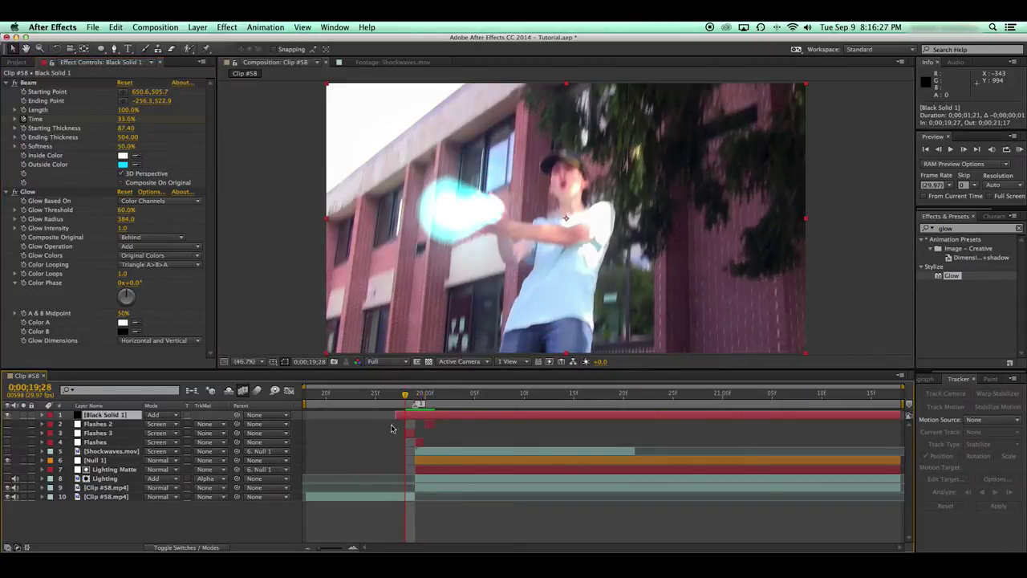
# Start the beam solid at 0;00;19;27, keyframe its Time at 23.5% there, and save the project.
pyautogui.press('pageup')
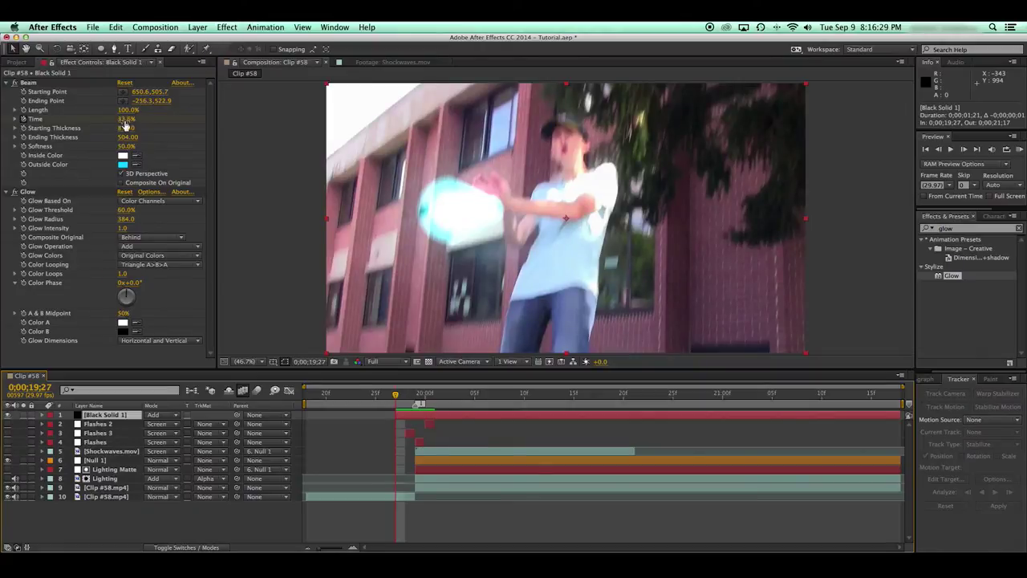
pyautogui.press('pagedown')
pyautogui.press('pageup')
pyautogui.moveTo(125, 121); pyautogui.dragTo(77, 142)
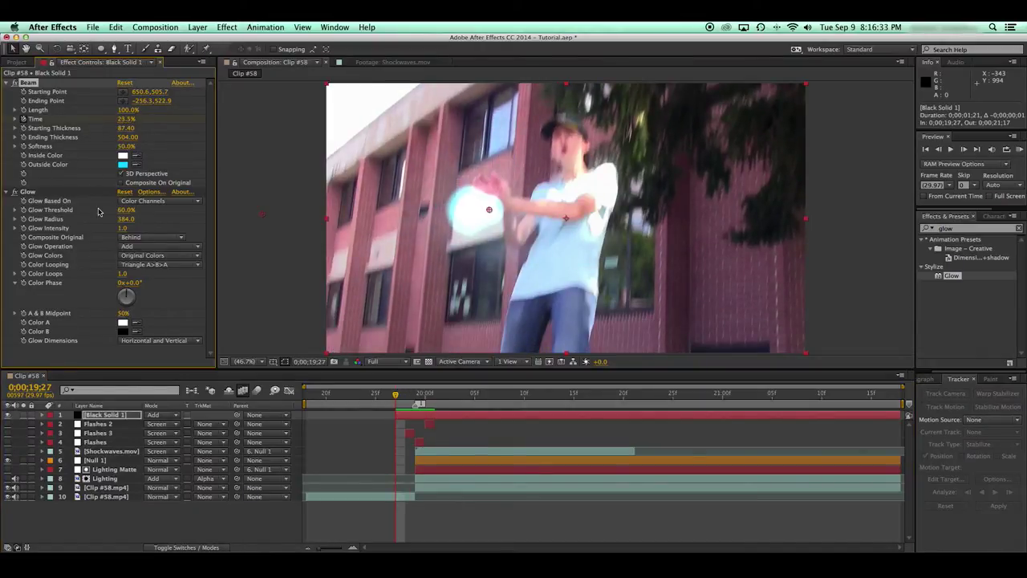
pyautogui.press('pagedown')
pyautogui.press('pagedown')
pyautogui.press('super+s')
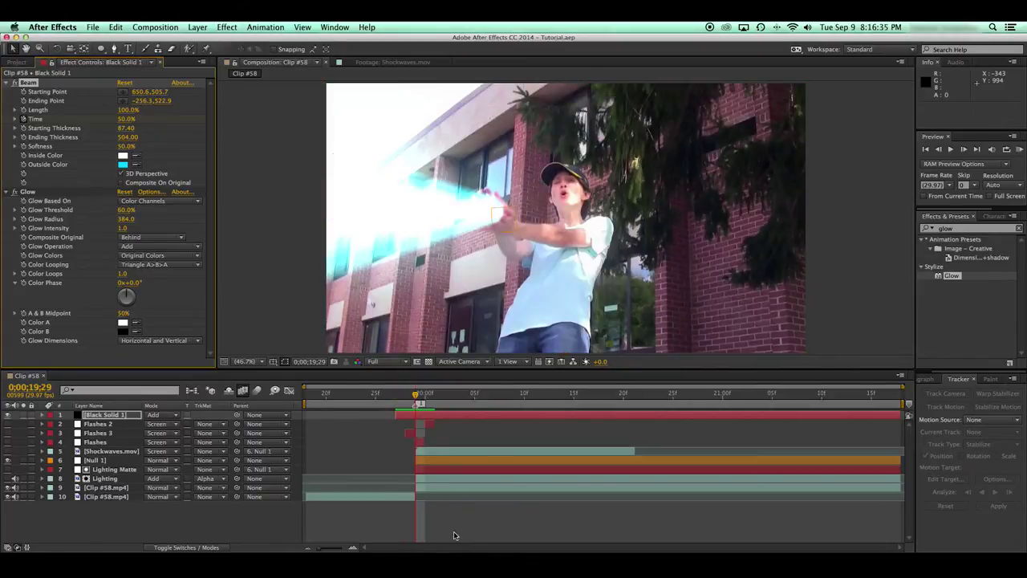
# Reveal the Position keyframes of the Null 1 layer in the timeline.
pyautogui.click(452, 536)
pyautogui.click(114, 416)
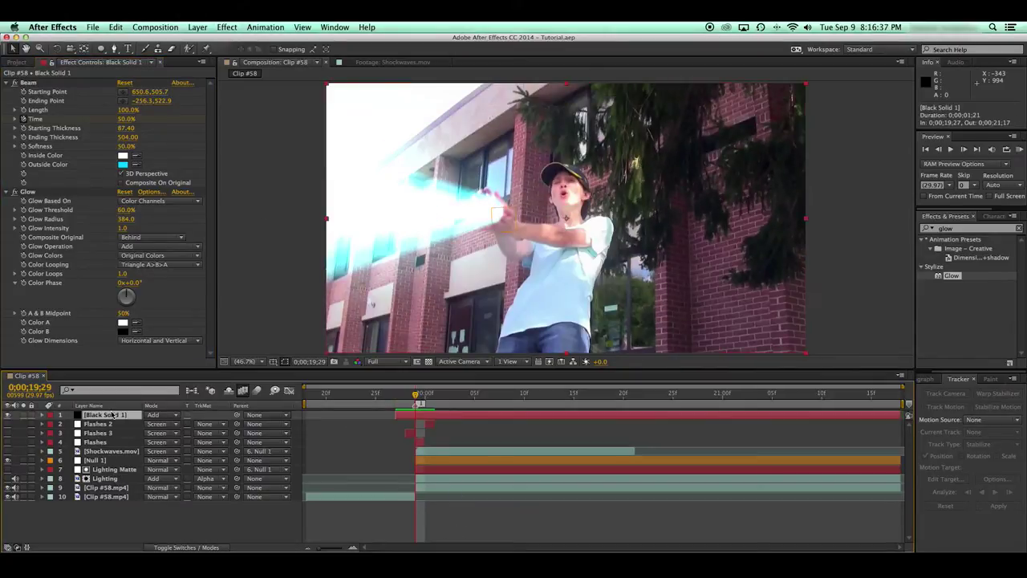
pyautogui.click(436, 526)
pyautogui.click(432, 464)
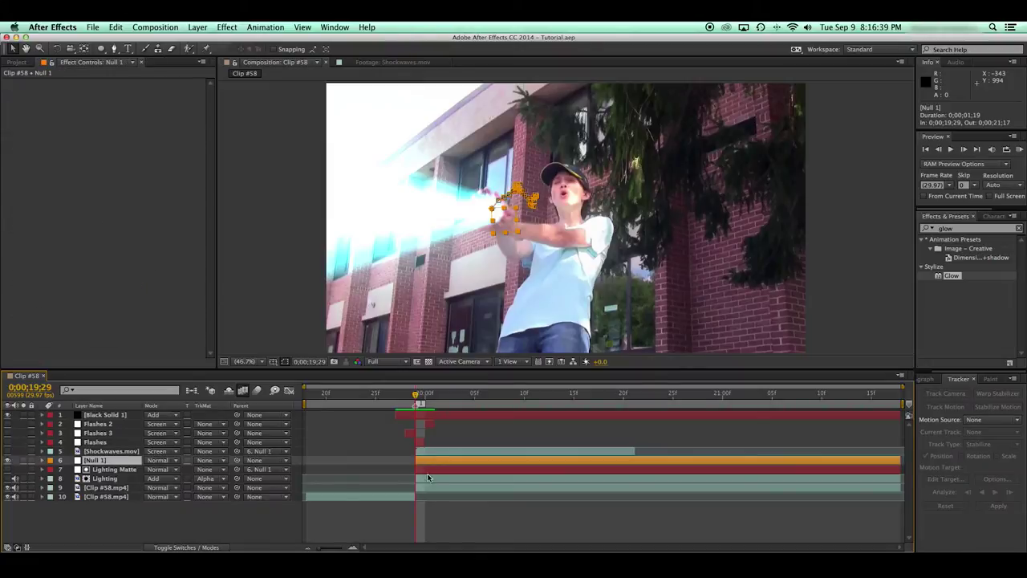
pyautogui.click(470, 540)
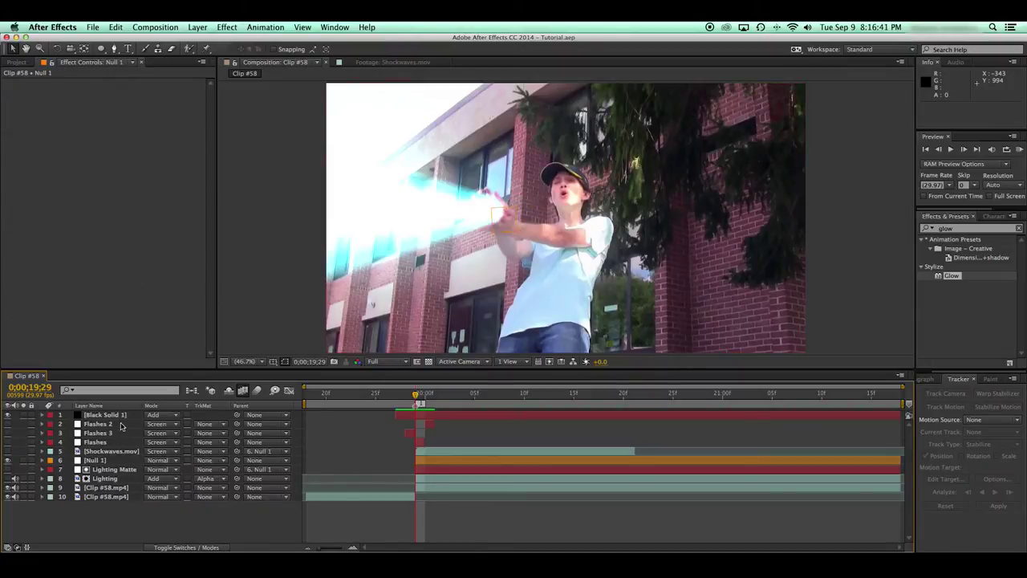
pyautogui.click(127, 415)
pyautogui.click(440, 468)
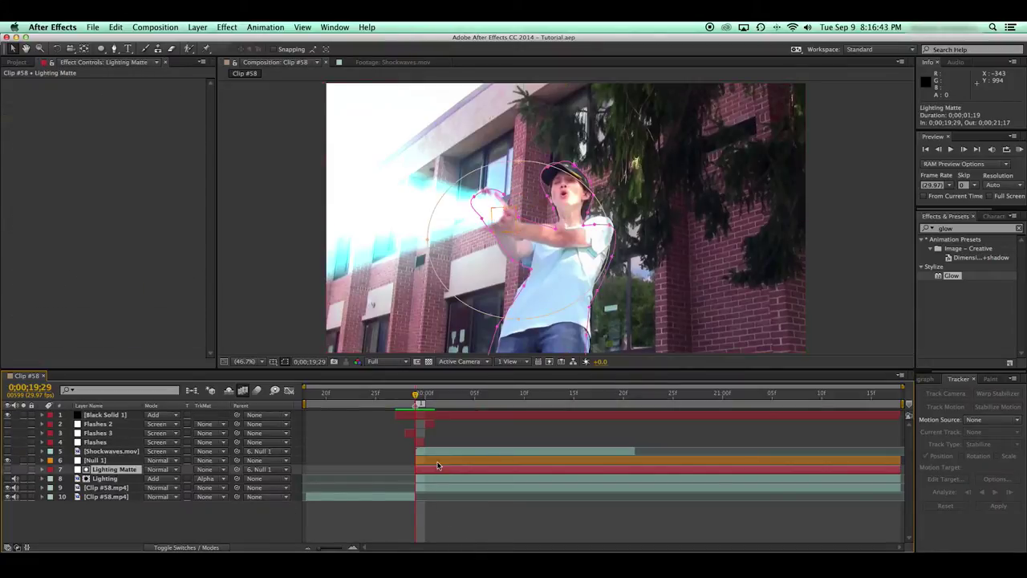
pyautogui.click(438, 462)
pyautogui.press('p')
pyautogui.click(336, 459)
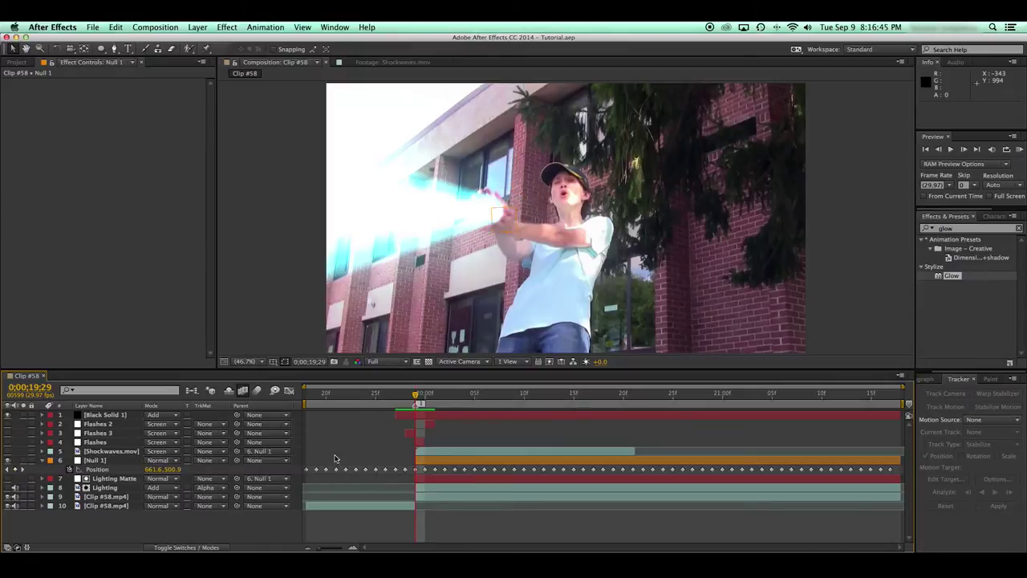
# Rename the Black Solid 1 layer to Beam.
pyautogui.click(119, 414)
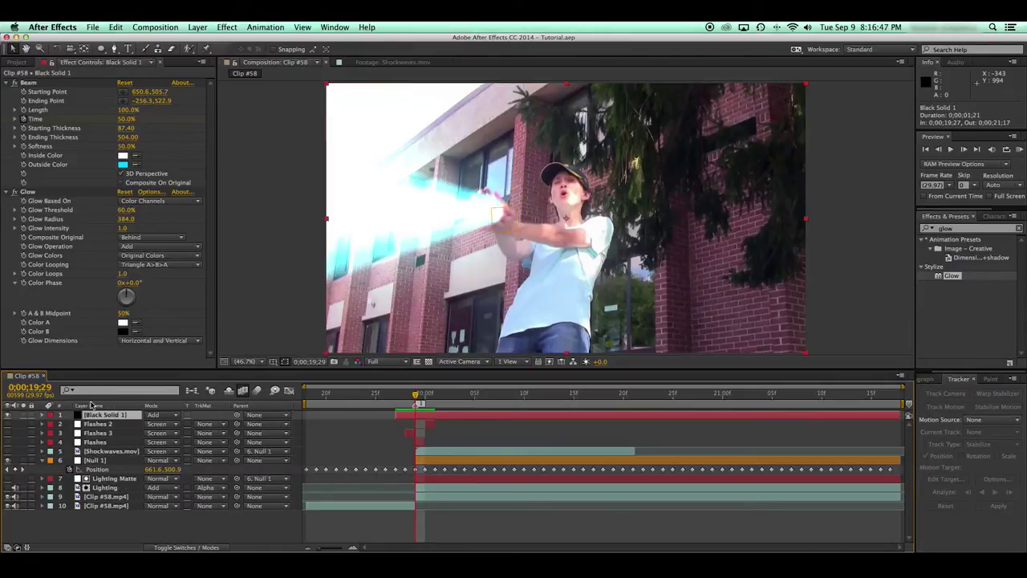
pyautogui.press('Return')
pyautogui.write('Beam')
pyautogui.press('Return')
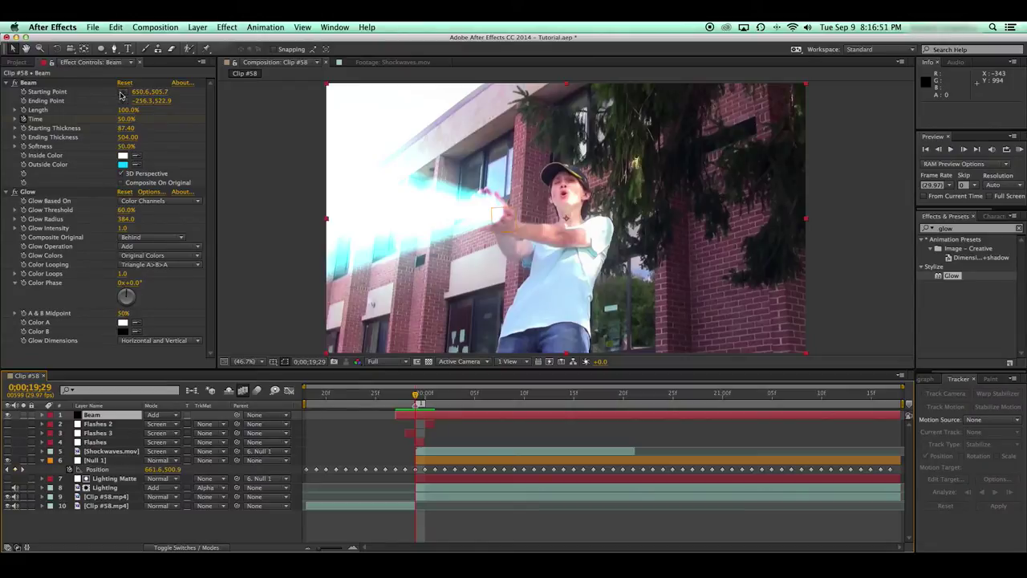
# Link the Beam effect's Starting Point to Null 1's Position with an expression and preview the beam following the hands.
pyautogui.keyDown('alt'); pyautogui.click(23, 92); pyautogui.keyUp('alt')
pyautogui.click(176, 451)
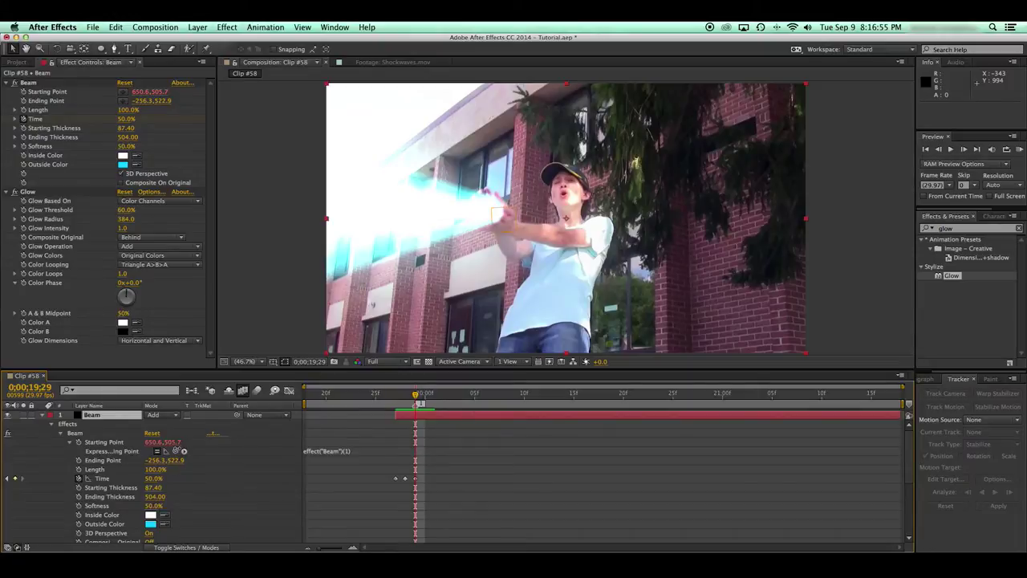
pyautogui.press('super+z')
pyautogui.click(314, 453)
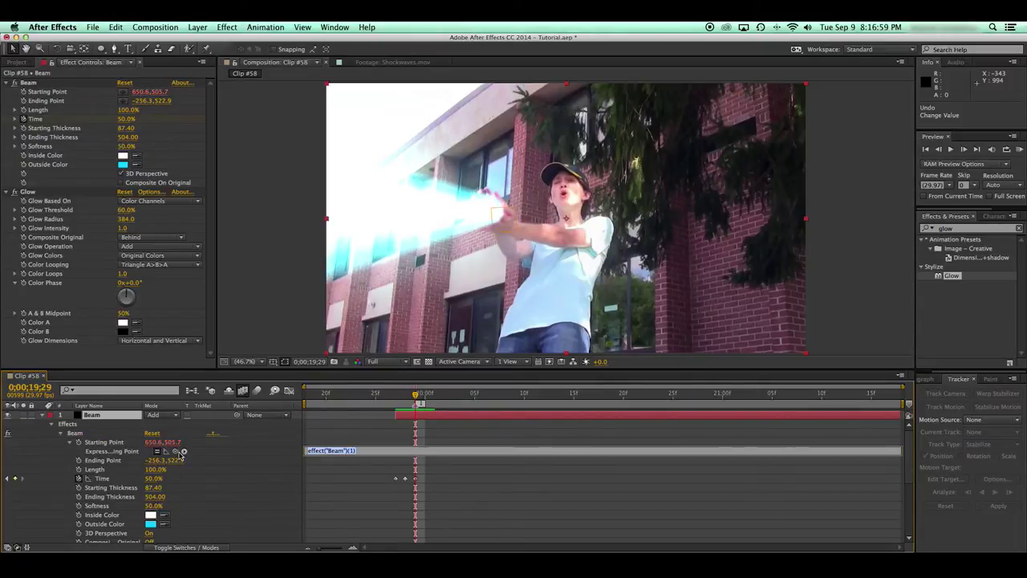
pyautogui.moveTo(182, 453); pyautogui.dragTo(117, 503)
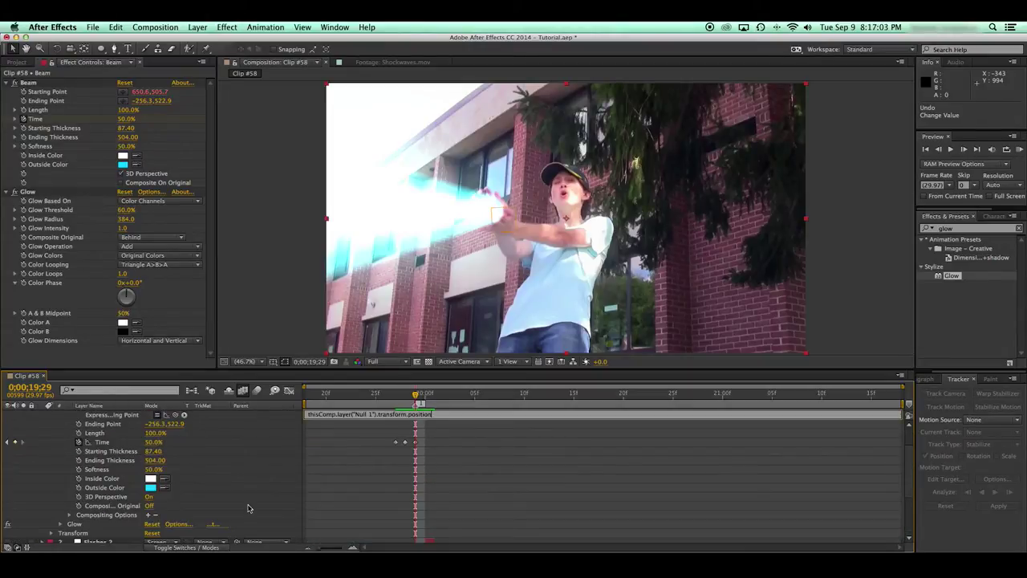
pyautogui.click(323, 504)
pyautogui.scroll(4, 300, 512)
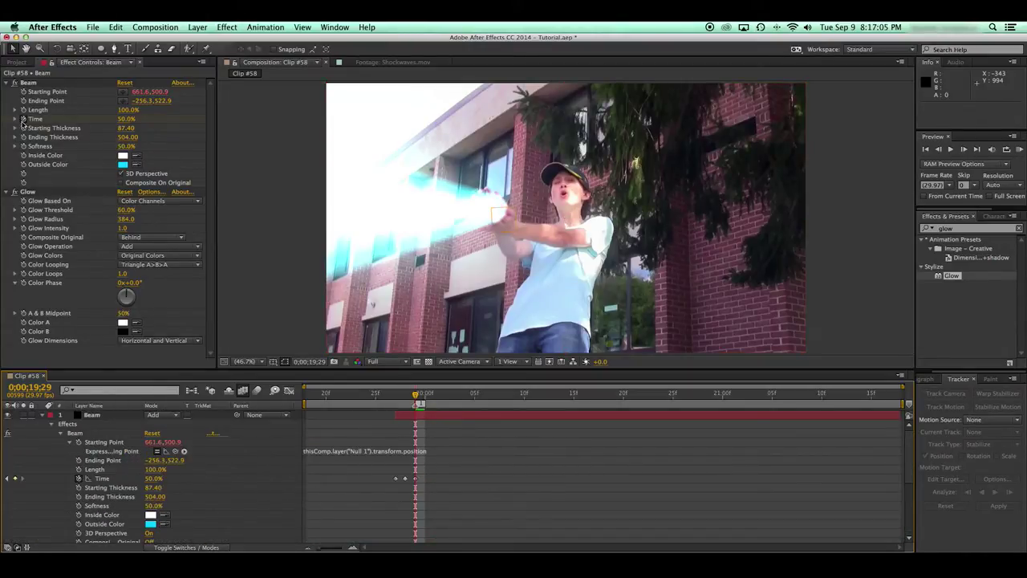
pyautogui.click(42, 418)
pyautogui.press('space')
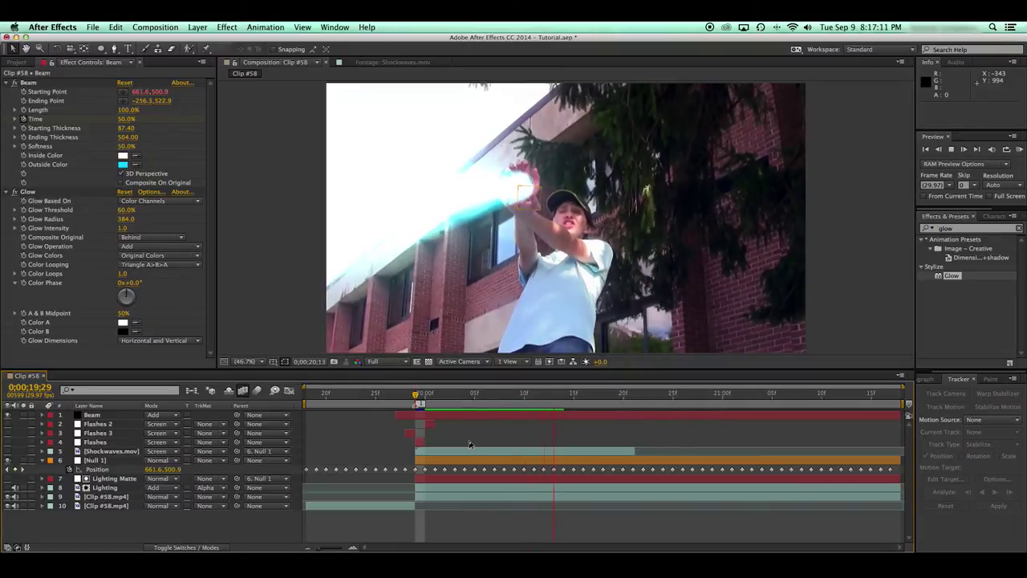
pyautogui.moveTo(566, 396); pyautogui.dragTo(424, 425)
pyautogui.press('pageup')
# Keyframe the Beam's Ending Point at 0;00;19;29, move it to -277.7, 366.4 at 0;00;20;06, and preview the motion.
pyautogui.click(442, 417)
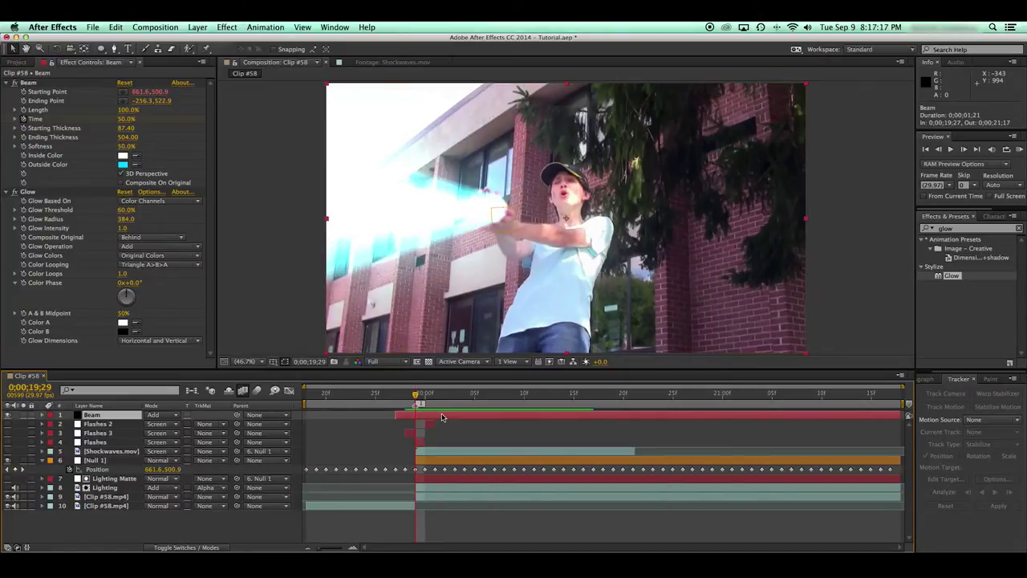
pyautogui.click(24, 101)
pyautogui.press('pagedown')
pyautogui.press('pagedown')
pyautogui.press('pagedown')
pyautogui.press('pagedown')
pyautogui.press('pagedown')
pyautogui.press('pagedown')
pyautogui.press('pagedown')
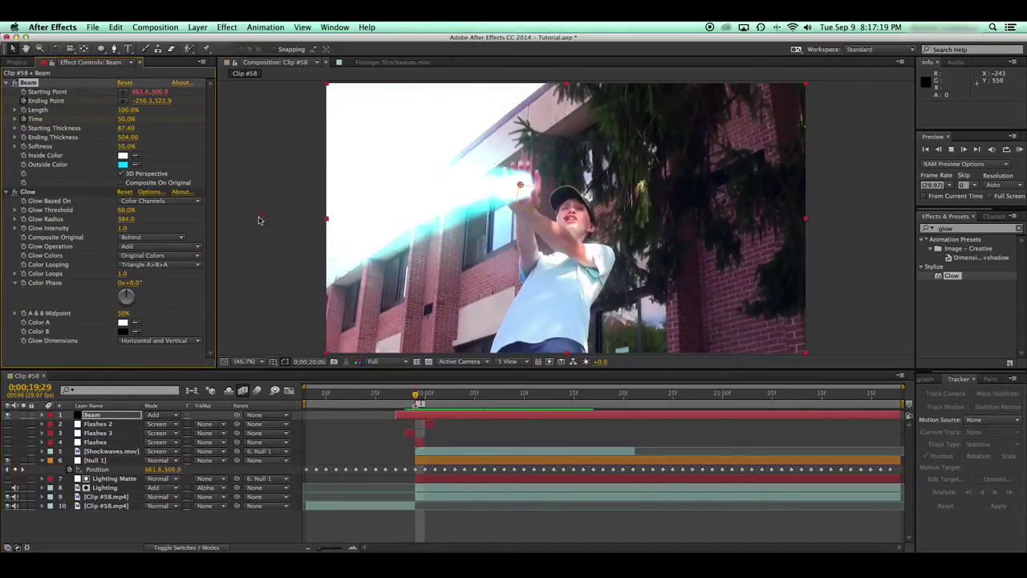
pyautogui.moveTo(262, 213); pyautogui.dragTo(262, 206)
pyautogui.press('pageup')
pyautogui.press('pageup')
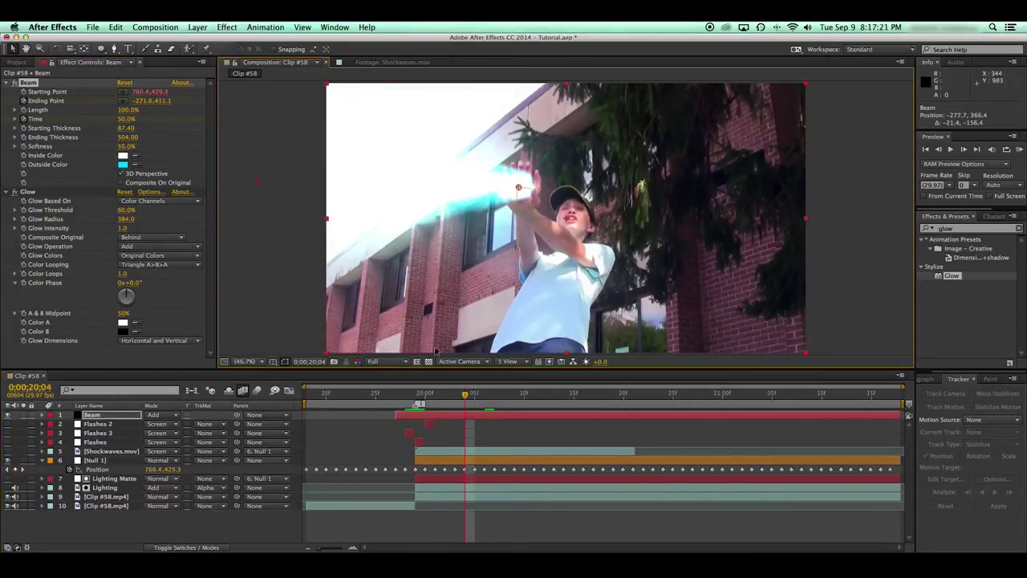
pyautogui.press('space')
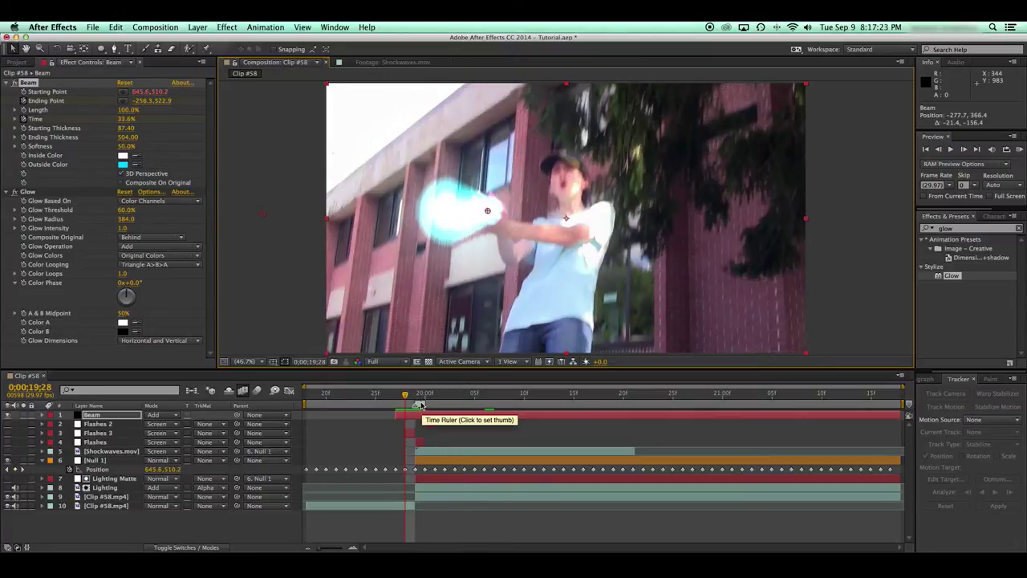
# Reveal the Beam layer's keyframes and split the layer at 0;00;19;28, keeping the one-frame first part selected.
pyautogui.press('u')
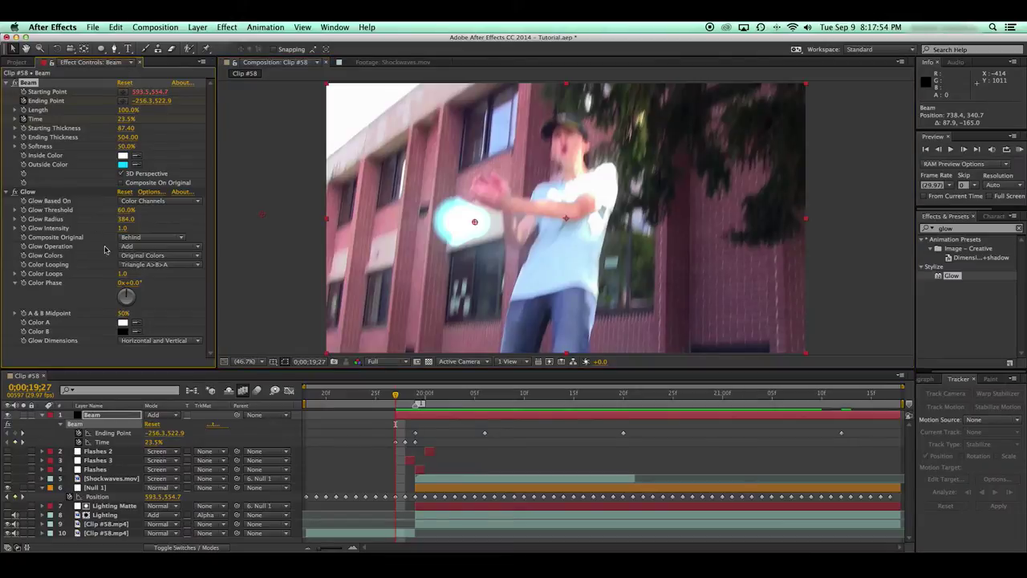
pyautogui.press('pagedown')
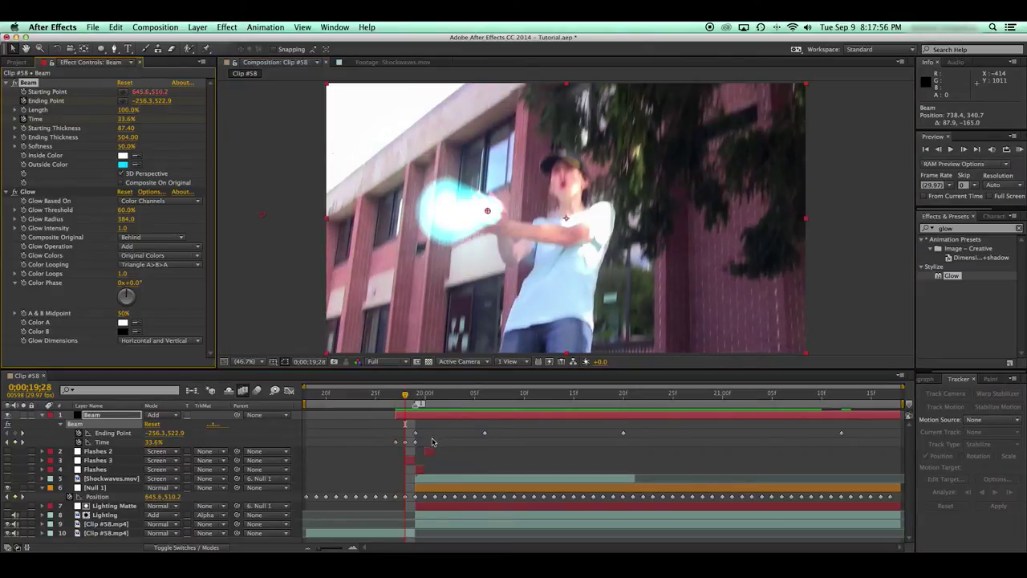
pyautogui.hotkey('ctrl', 'shift', 'd')
pyautogui.press('pageup')
pyautogui.click(399, 428)
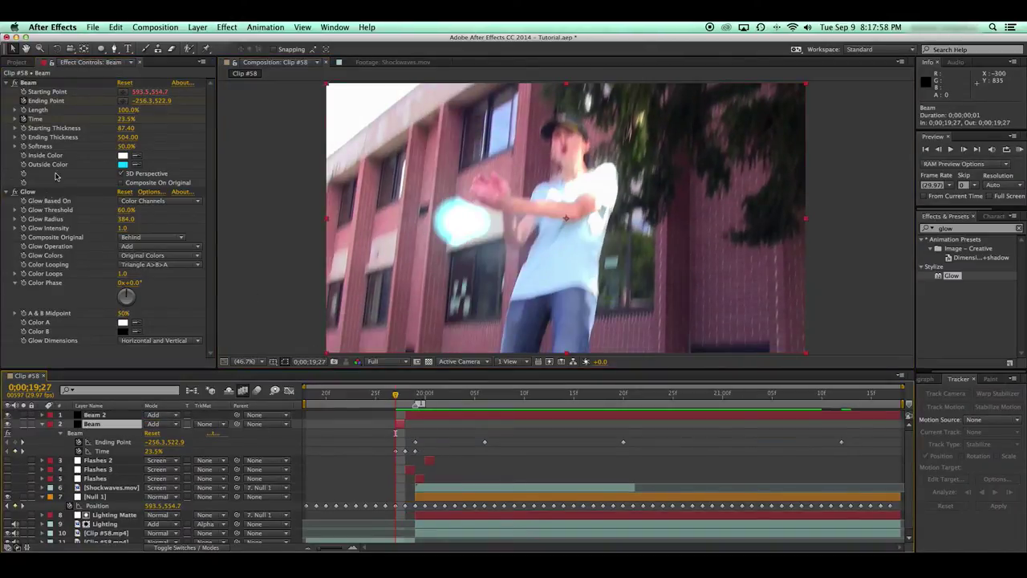
# Remove the Starting Point expression from the one-frame Beam layer, place its start at the hands (646.3, 439.3), and collapse the layer.
pyautogui.keyDown('alt'); pyautogui.click(23, 93); pyautogui.keyUp('alt')
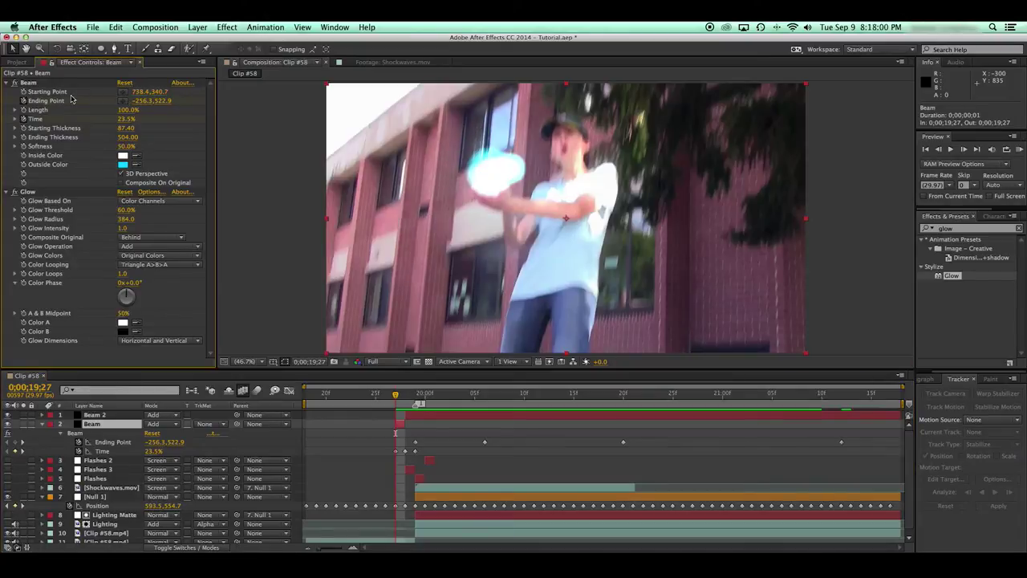
pyautogui.click(42, 83)
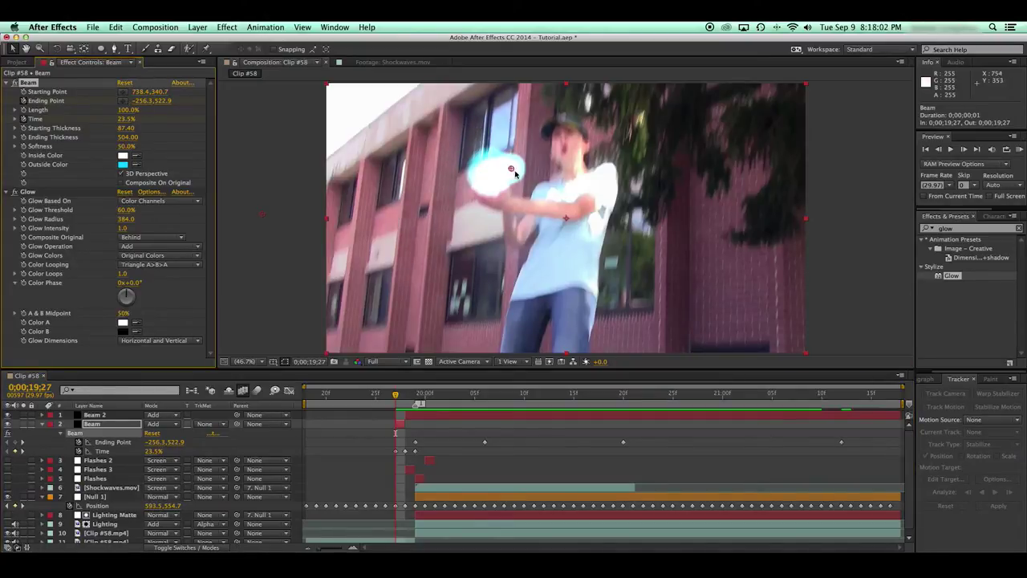
pyautogui.moveTo(522, 157); pyautogui.dragTo(488, 194)
pyautogui.hotkey('ctrl', 'z')
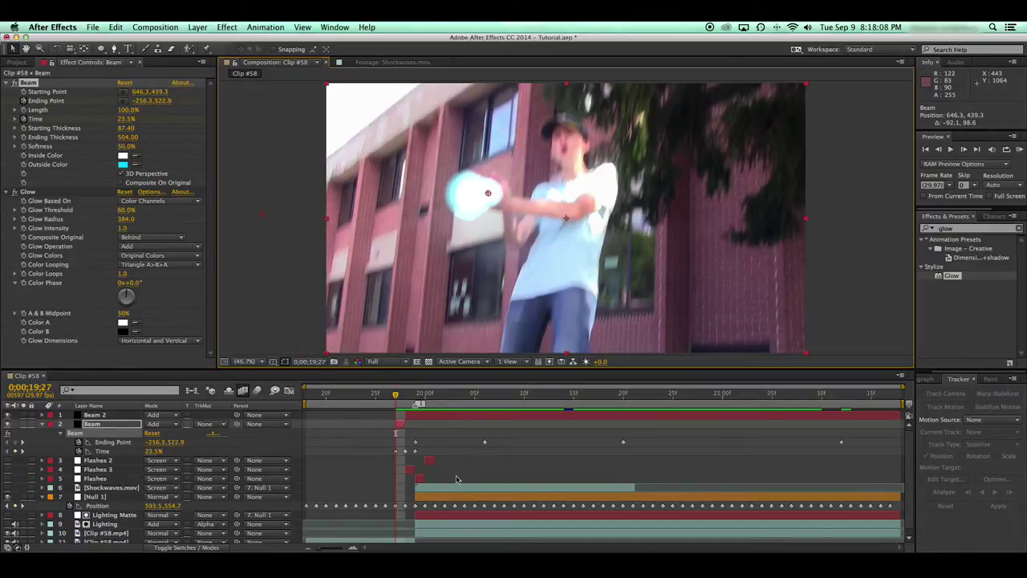
pyautogui.press('pagedown')
pyautogui.moveTo(414, 393)
pyautogui.mouseDown()
pyautogui.moveTo(503, 392)
pyautogui.moveTo(413, 401)
pyautogui.mouseUp()
pyautogui.click(42, 424)
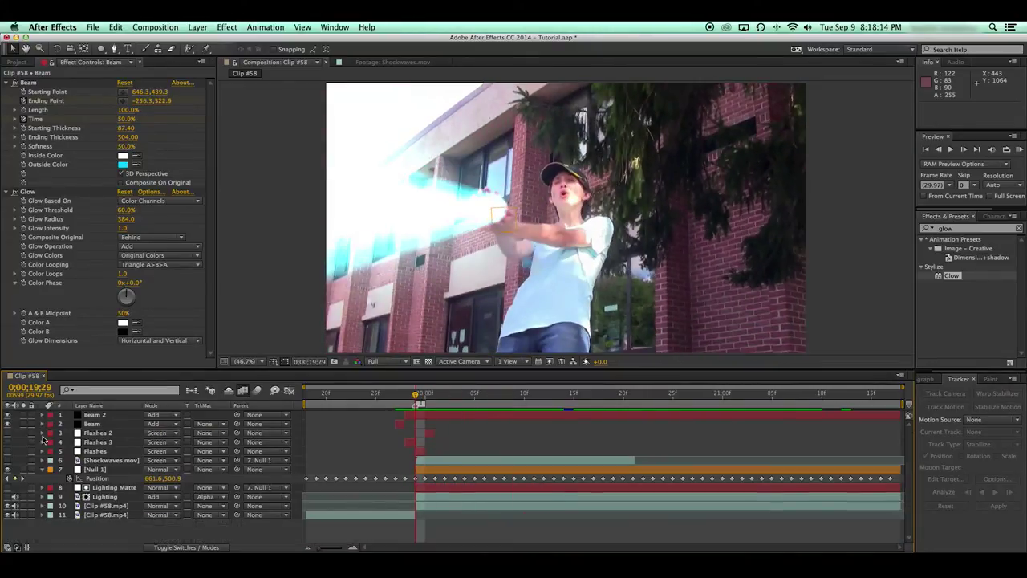
# Hide the Beam and Beam 2 layers and save the project.
pyautogui.click(13, 416)
pyautogui.click(347, 465)
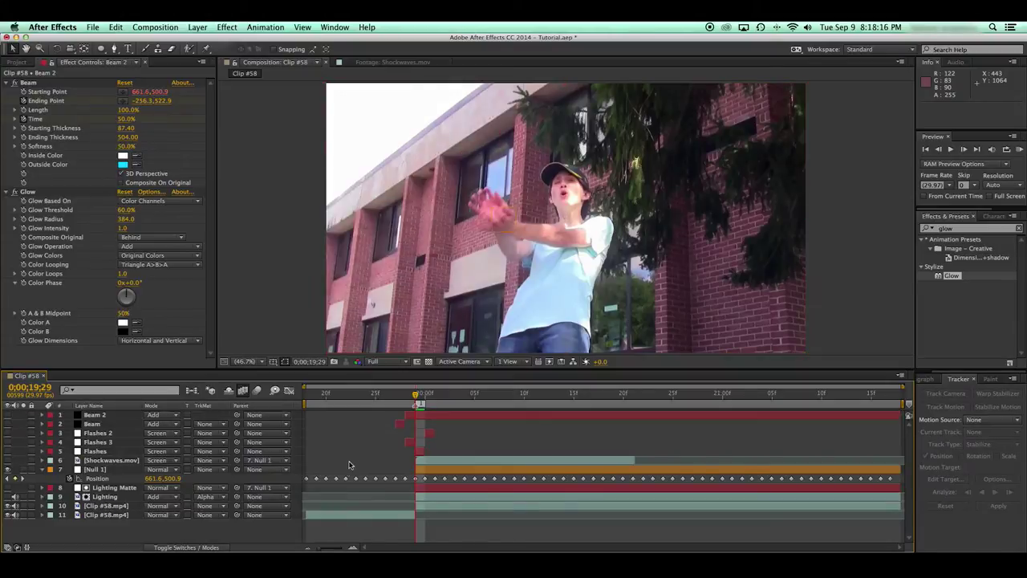
pyautogui.press('super+s')
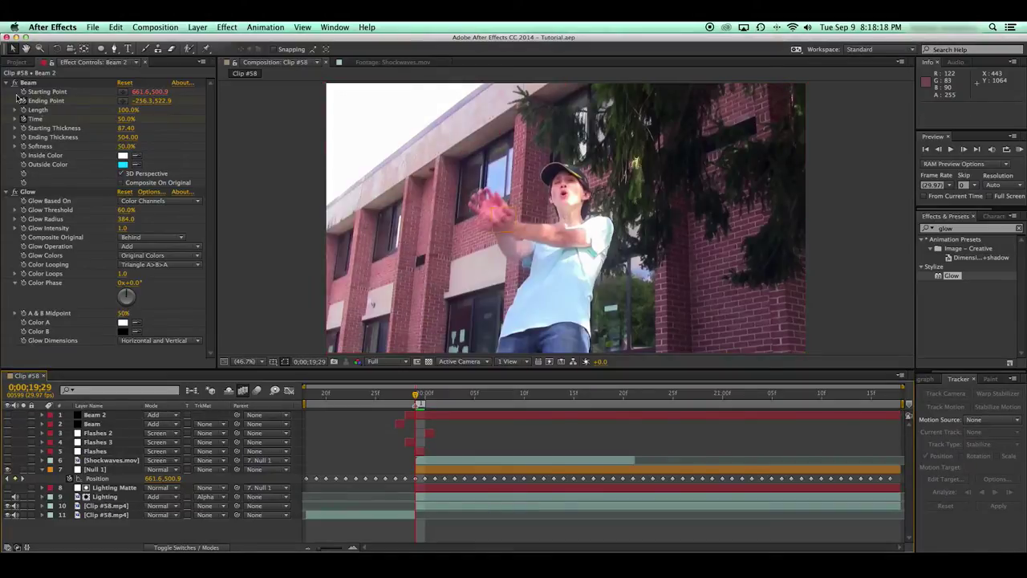
# Add Welding_Ceiling_01.mov above Null 1 starting at 0;00;19;29, and shift its footage earlier so it opens on a bright spark.
pyautogui.click(18, 62)
pyautogui.click(65, 245)
pyautogui.moveTo(45, 207); pyautogui.dragTo(414, 466)
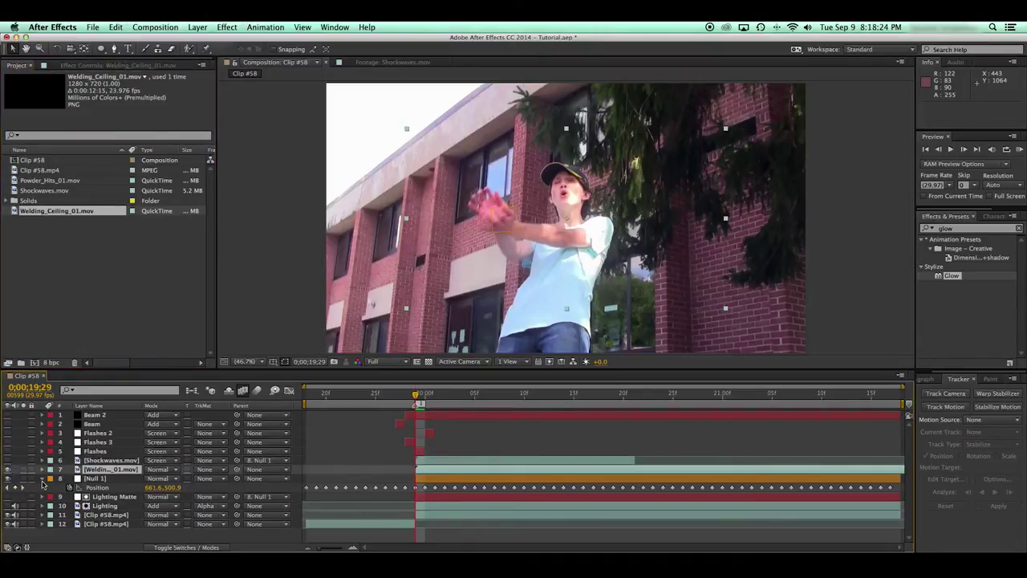
pyautogui.click(44, 480)
pyautogui.click(138, 472)
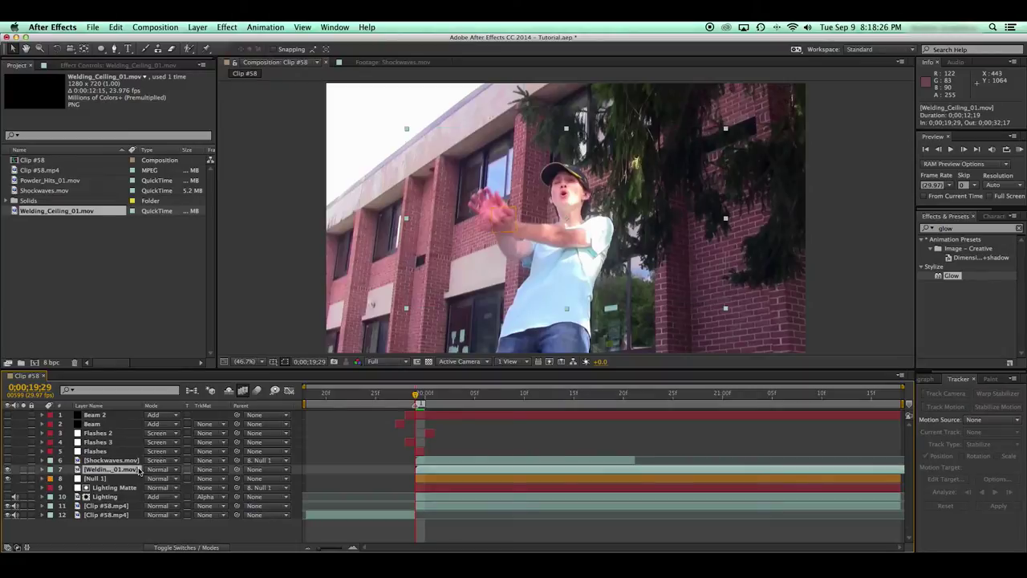
pyautogui.moveTo(463, 474)
pyautogui.mouseDown()
pyautogui.moveTo(145, 480)
pyautogui.moveTo(371, 466)
pyautogui.moveTo(464, 471)
pyautogui.moveTo(451, 473)
pyautogui.mouseUp()
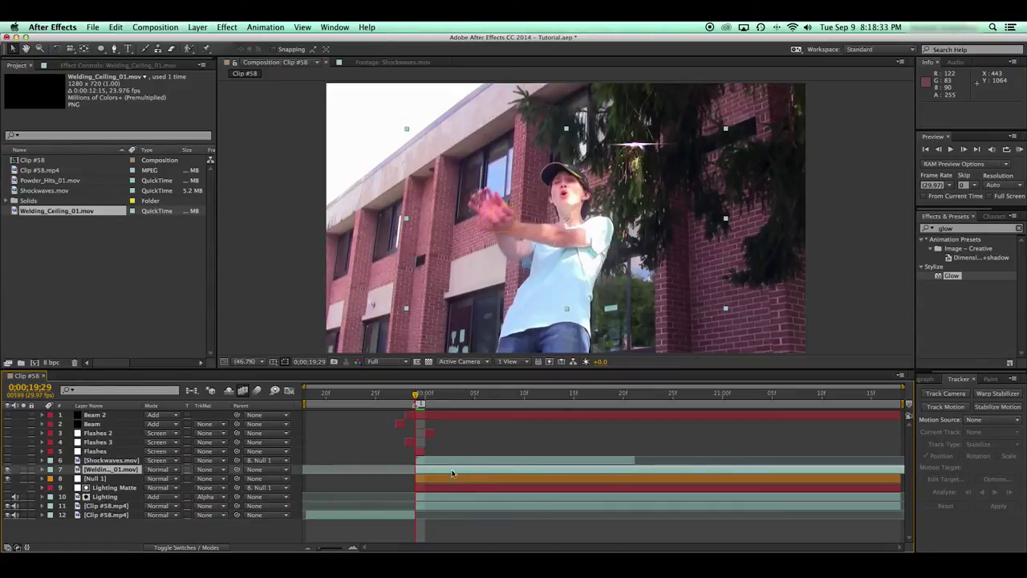
# Preview the welding clip over the footage from 0;00;19;29.
pyautogui.click(188, 546)
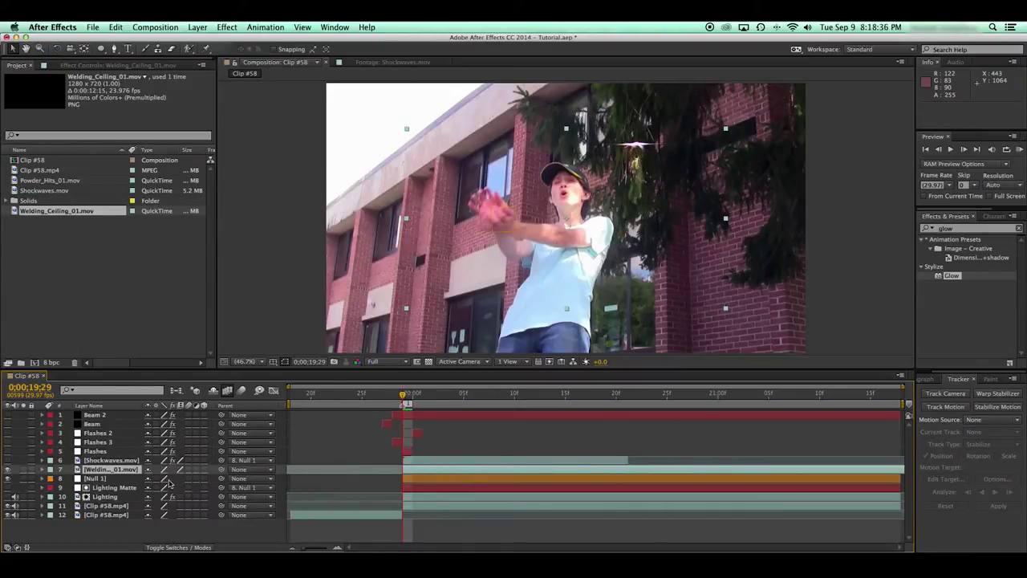
pyautogui.click(193, 549)
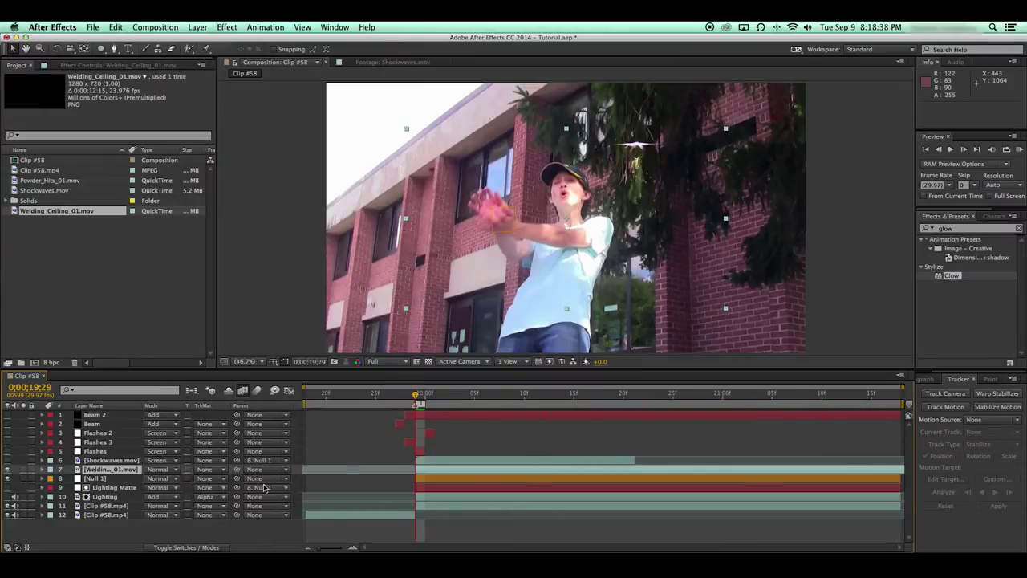
pyautogui.click(191, 548)
pyautogui.click(189, 548)
pyautogui.press('space')
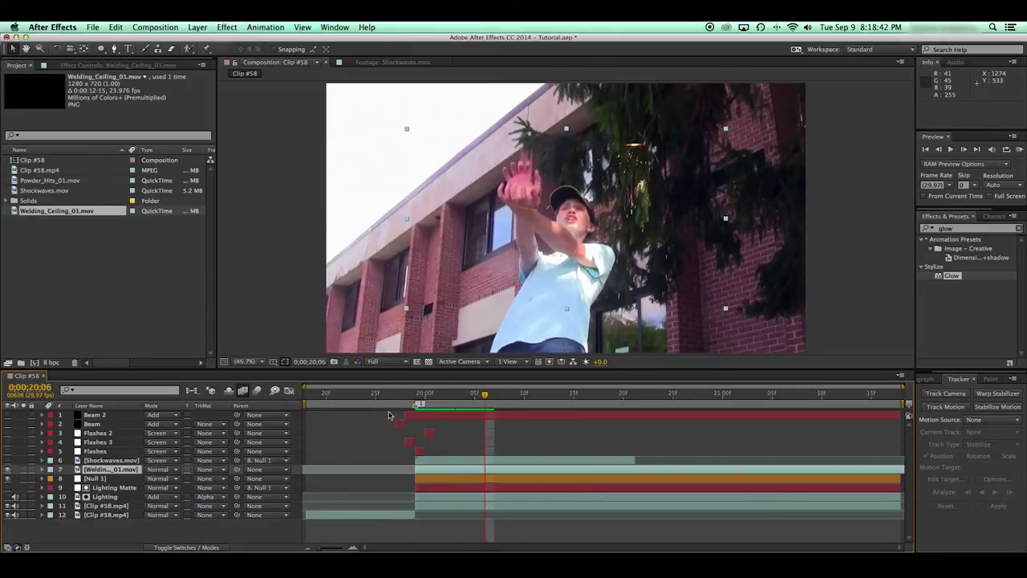
pyautogui.press('space')
# Scale down the welding clip and move it so its spark sits on the man's hands.
pyautogui.click(931, 228)
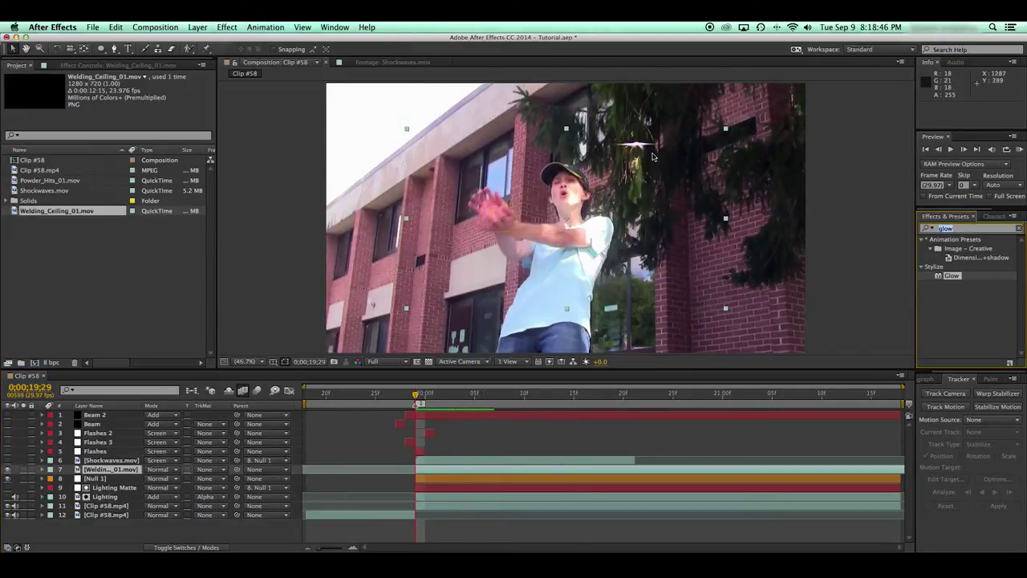
pyautogui.write('v')
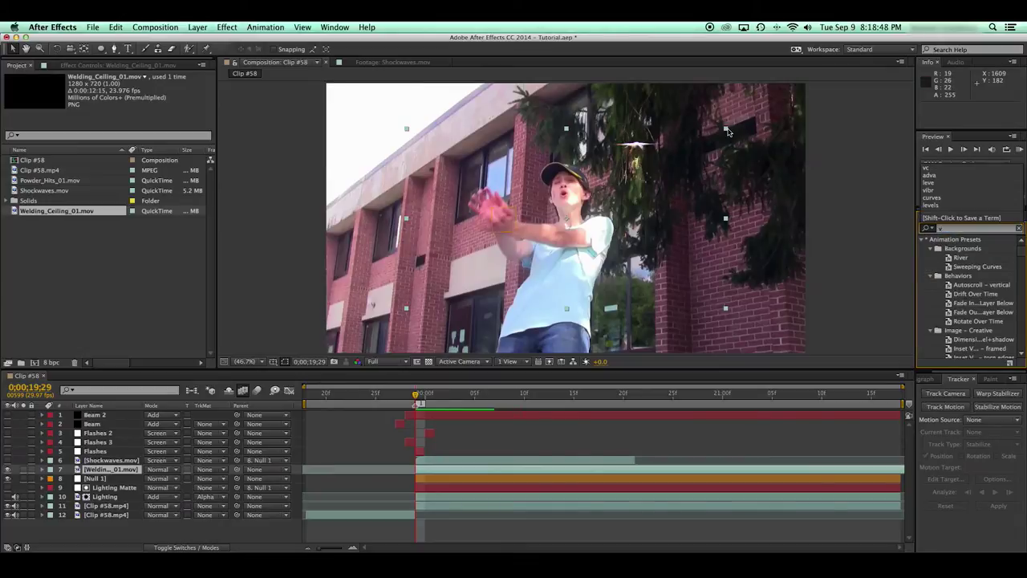
pyautogui.moveTo(734, 159); pyautogui.dragTo(522, 278)
pyautogui.press('pagedown')
pyautogui.press('pageup')
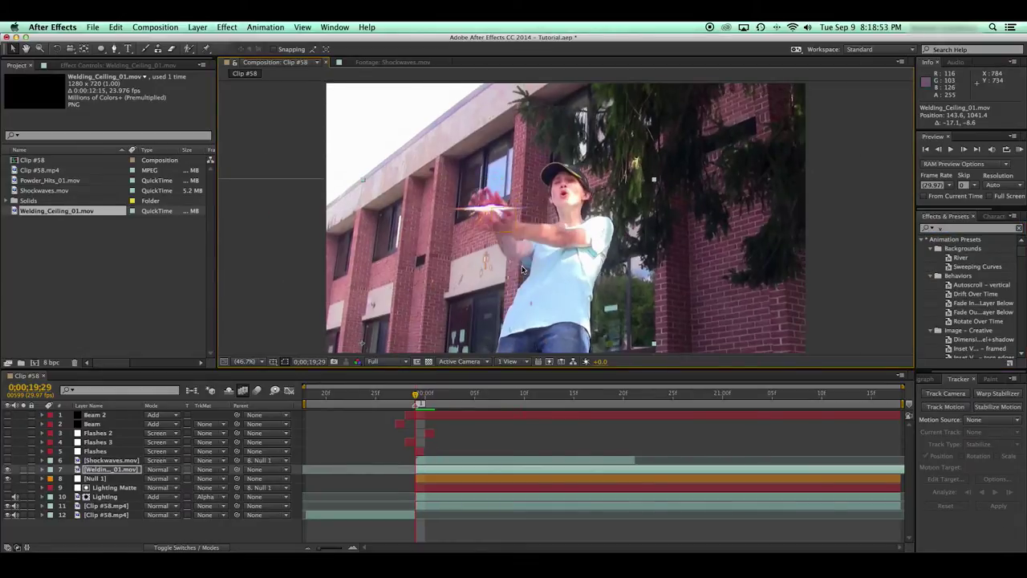
pyautogui.moveTo(498, 217); pyautogui.dragTo(500, 215)
# Draw a closed Pen mask on the welding clip around the upper part of the spark flare over the hands.
pyautogui.press('z')
pyautogui.click(496, 214)
pyautogui.click(552, 211)
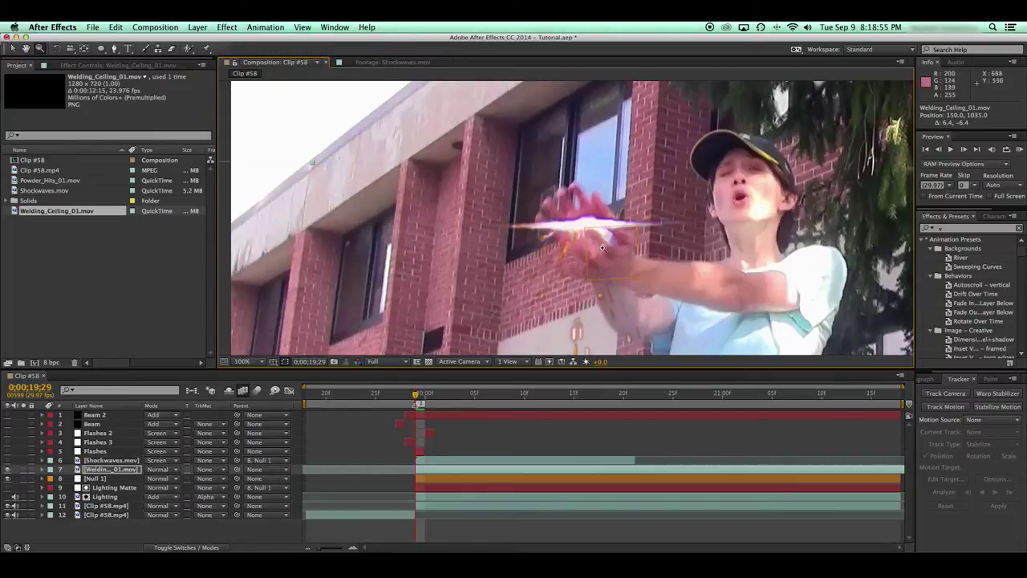
pyautogui.press('g')
pyautogui.click(541, 235)
pyautogui.moveTo(579, 223); pyautogui.dragTo(604, 222)
pyautogui.click(613, 232)
pyautogui.click(730, 235)
pyautogui.click(745, 179)
pyautogui.click(439, 206)
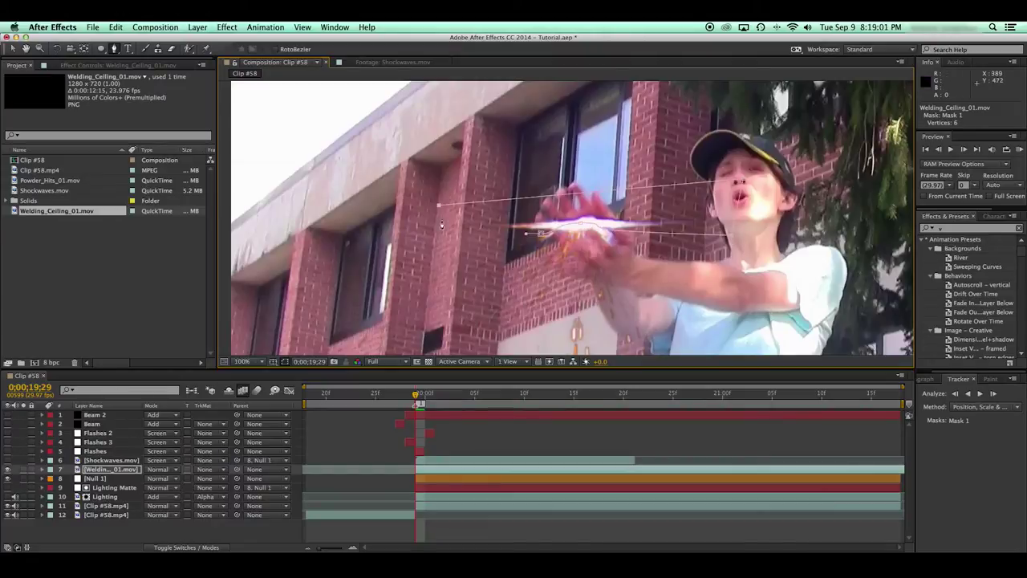
pyautogui.click(541, 234)
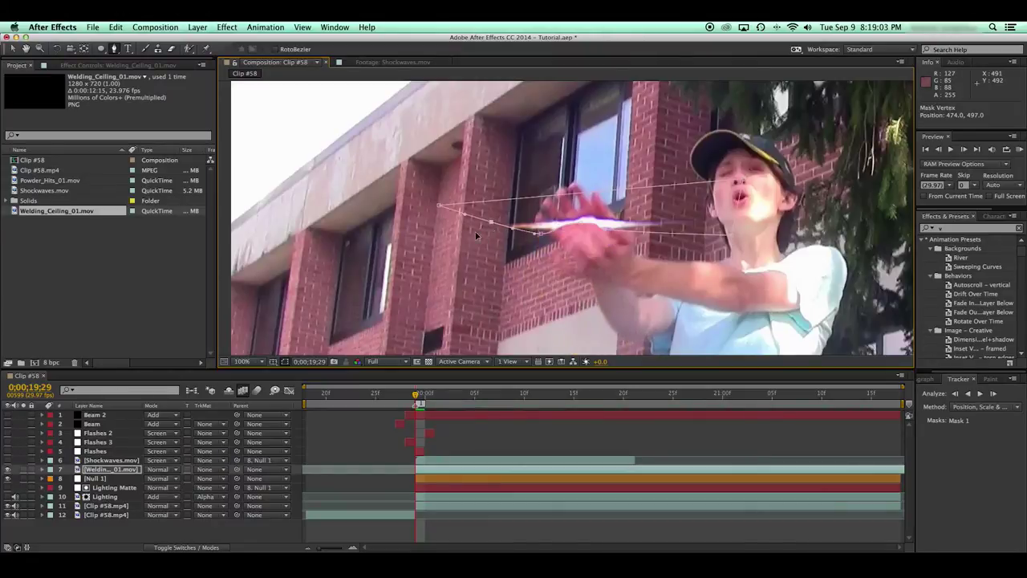
pyautogui.moveTo(467, 238); pyautogui.dragTo(426, 245)
# Set Mask 1 to Subtract with an 11-pixel feather and save the project.
pyautogui.press('f')
pyautogui.click(161, 478)
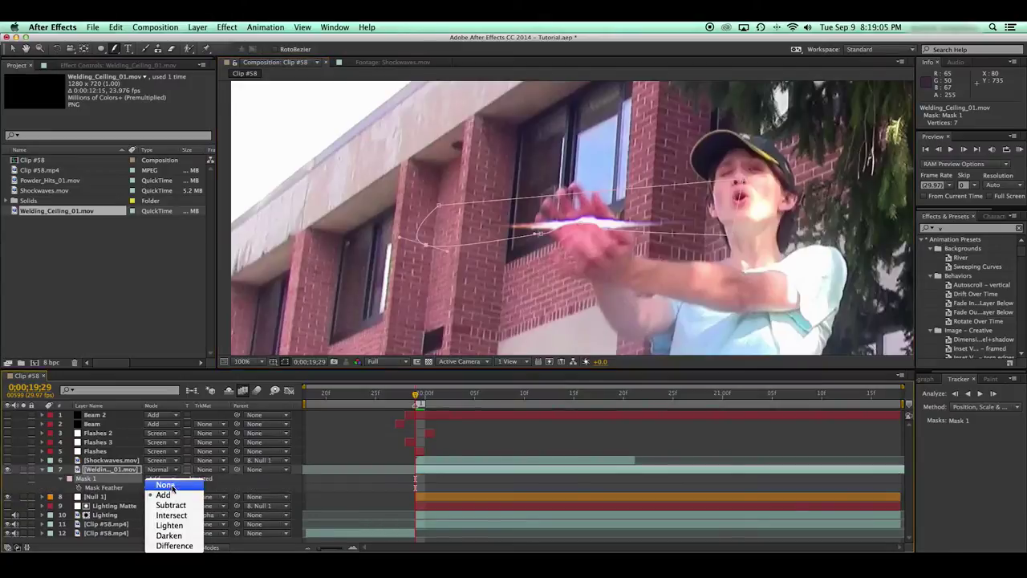
pyautogui.click(173, 498)
pyautogui.moveTo(172, 489); pyautogui.dragTo(184, 489)
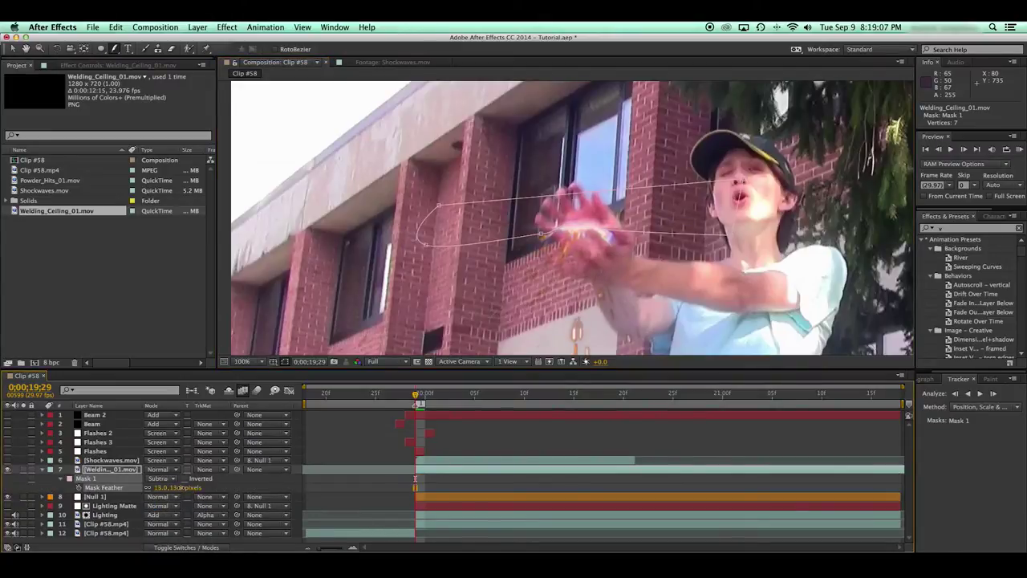
pyautogui.press('v')
pyautogui.click(669, 442)
pyautogui.press('super+s')
pyautogui.hotkey('shift', '/')
# Apply VC Color Vibrance to the welding clip and set its color to light blue.
pyautogui.click(953, 229)
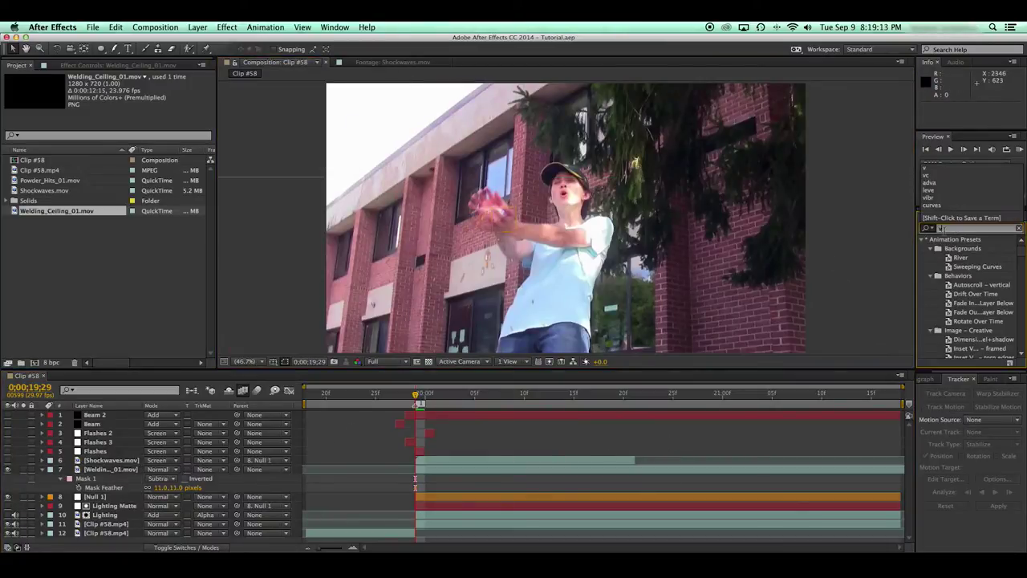
pyautogui.write('c')
pyautogui.moveTo(960, 249); pyautogui.dragTo(198, 473)
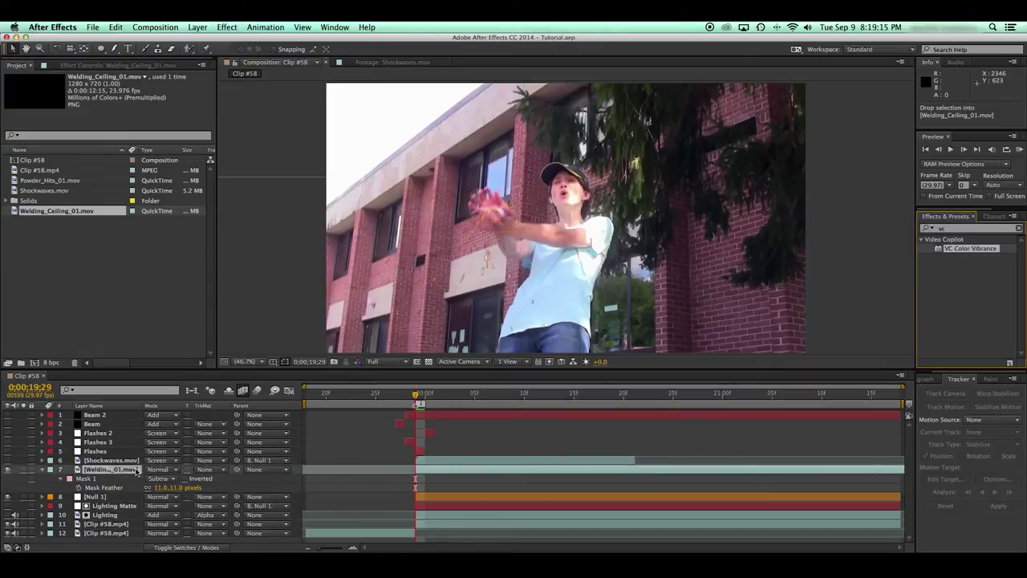
pyautogui.moveTo(136, 472); pyautogui.dragTo(133, 475)
pyautogui.click(123, 96)
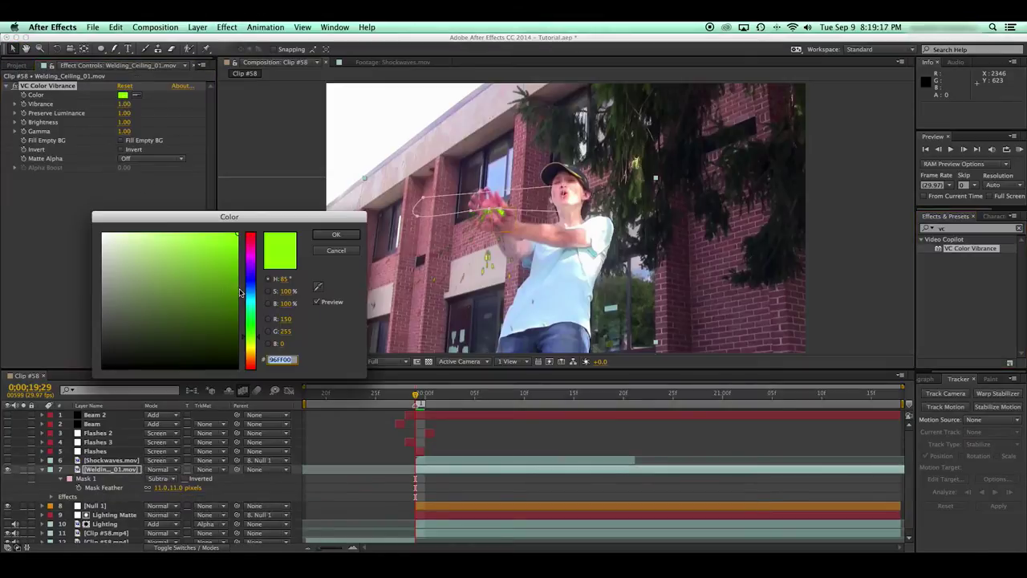
pyautogui.moveTo(250, 291); pyautogui.dragTo(256, 296)
pyautogui.press('Return')
pyautogui.click(124, 97)
pyautogui.press('Return')
# Apply the Glow effect to the welding clip and set the layer's blending mode to Screen.
pyautogui.click(945, 230)
pyautogui.click(945, 230)
pyautogui.write('glow')
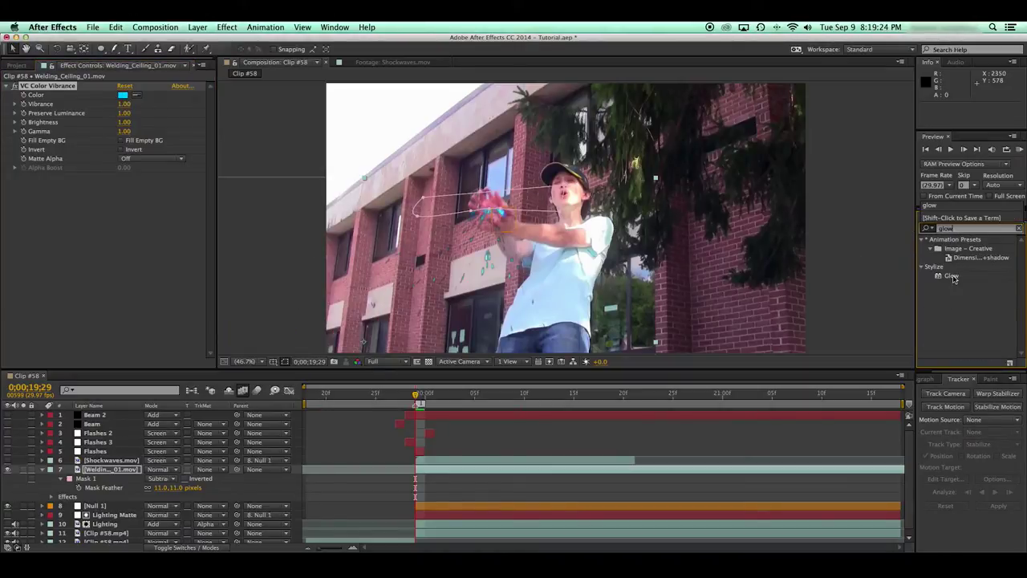
pyautogui.doubleClick(950, 276)
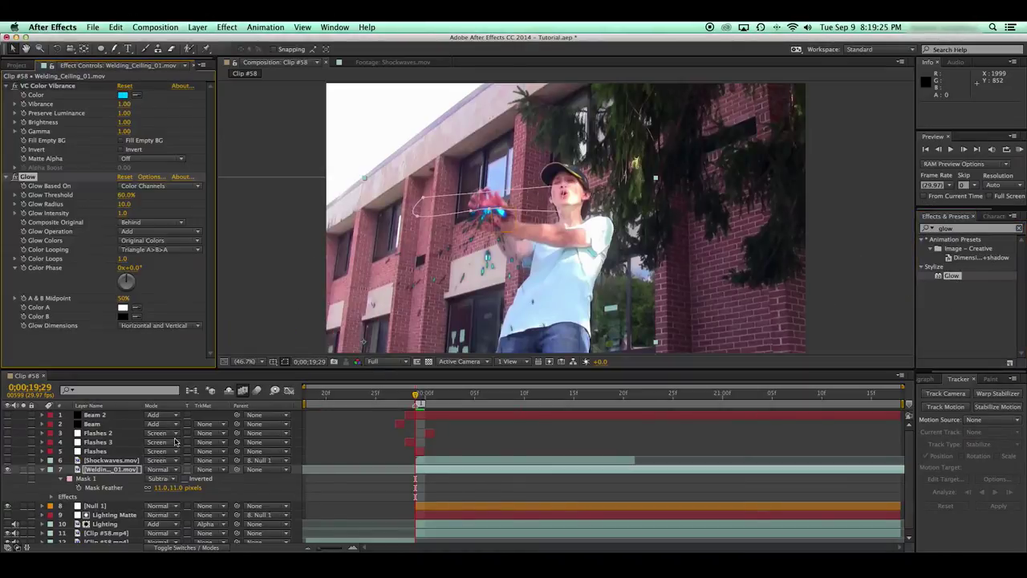
pyautogui.click(162, 471)
pyautogui.click(209, 253)
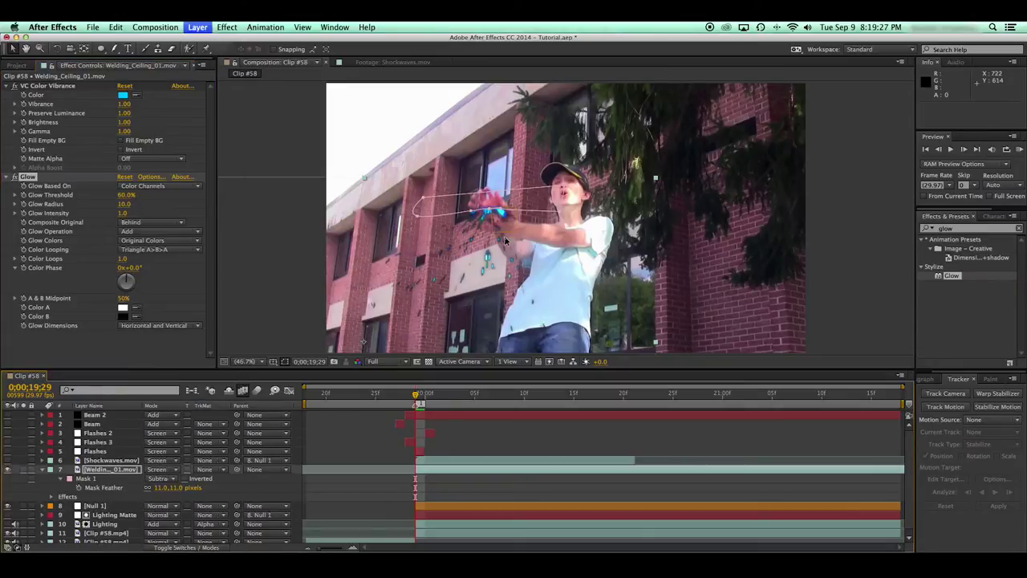
# Set the welding clip's Glow Radius to 8 and save the project.
pyautogui.click(16, 177)
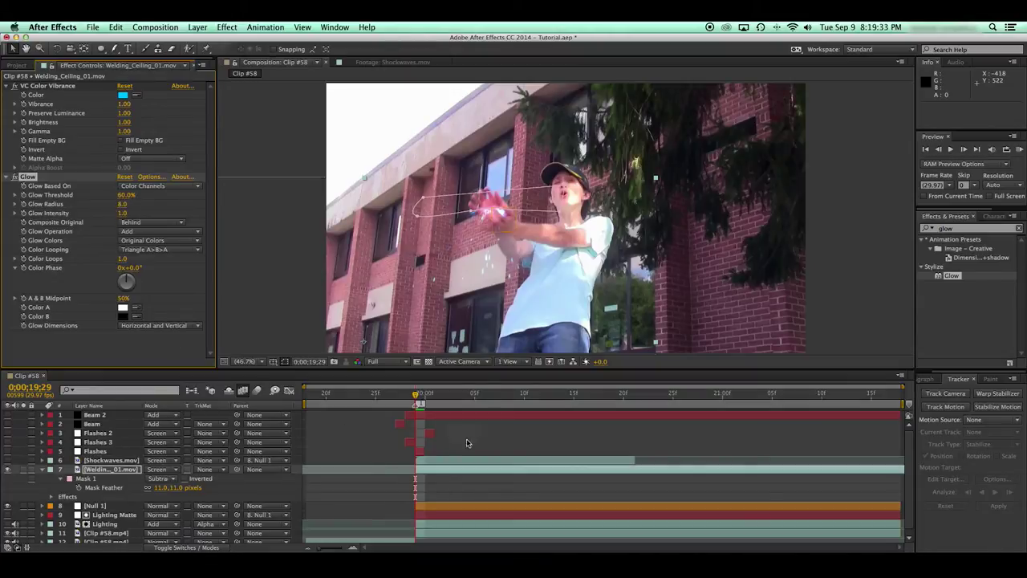
pyautogui.click(478, 443)
pyautogui.press('super+s')
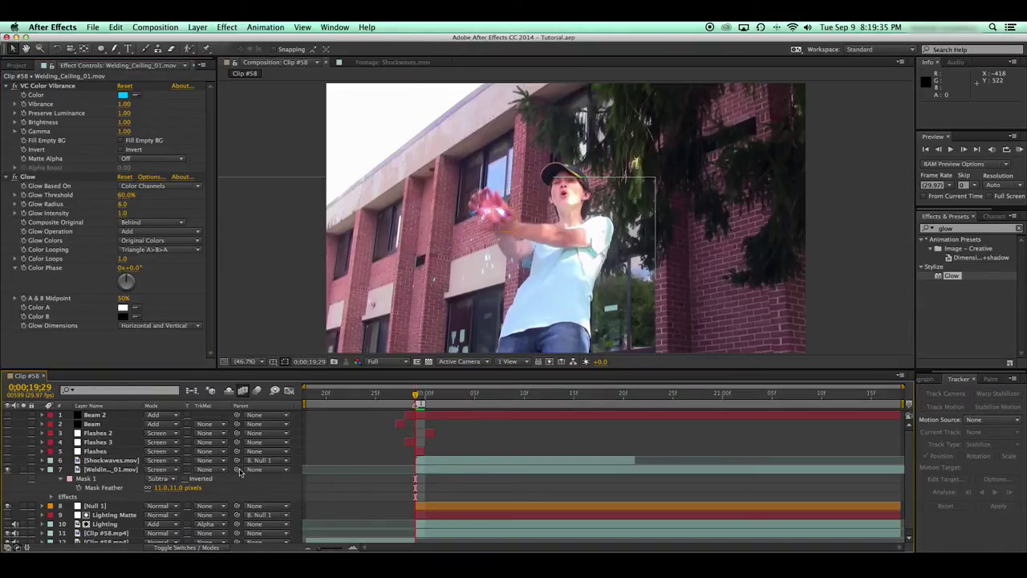
# Parent the welding clip to Null 1 and preview how the sparks follow the hands.
pyautogui.moveTo(238, 472); pyautogui.dragTo(113, 508)
pyautogui.press('KP_0')
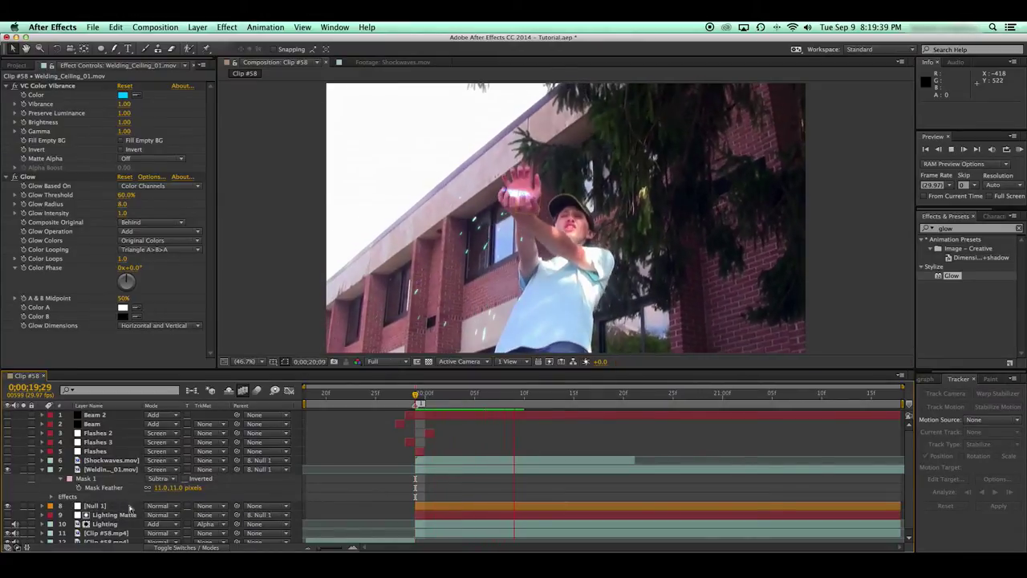
pyautogui.press('space')
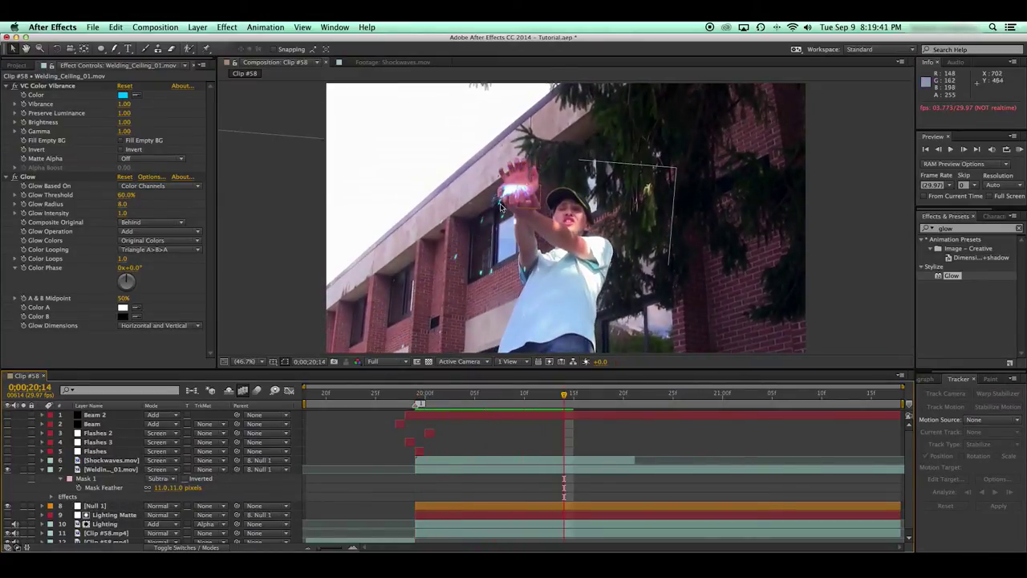
# Split the welding clip at 0;00;20;13 and shift the second part one frame earlier.
pyautogui.press('pageup')
pyautogui.click(568, 470)
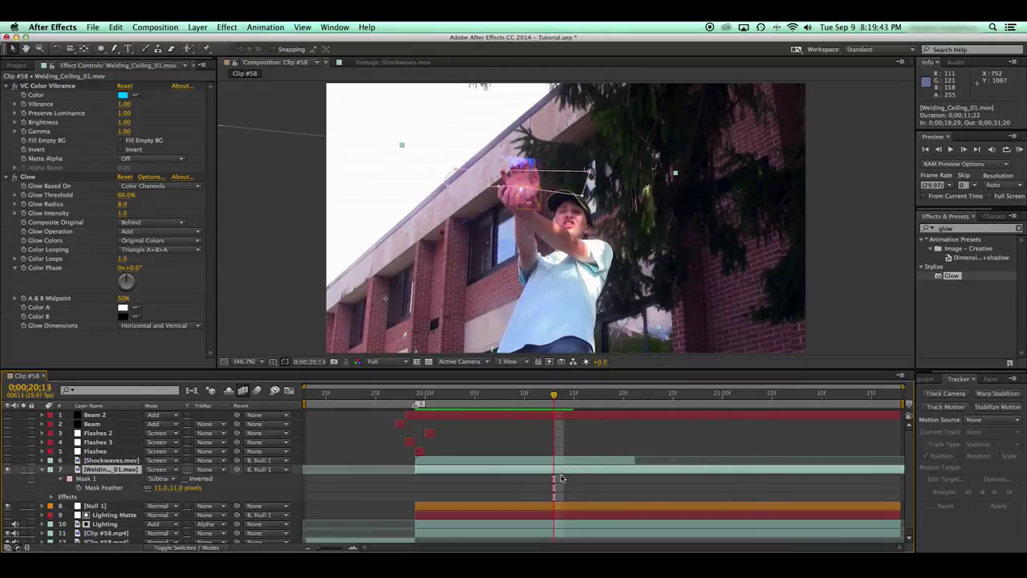
pyautogui.press('super+shift+d')
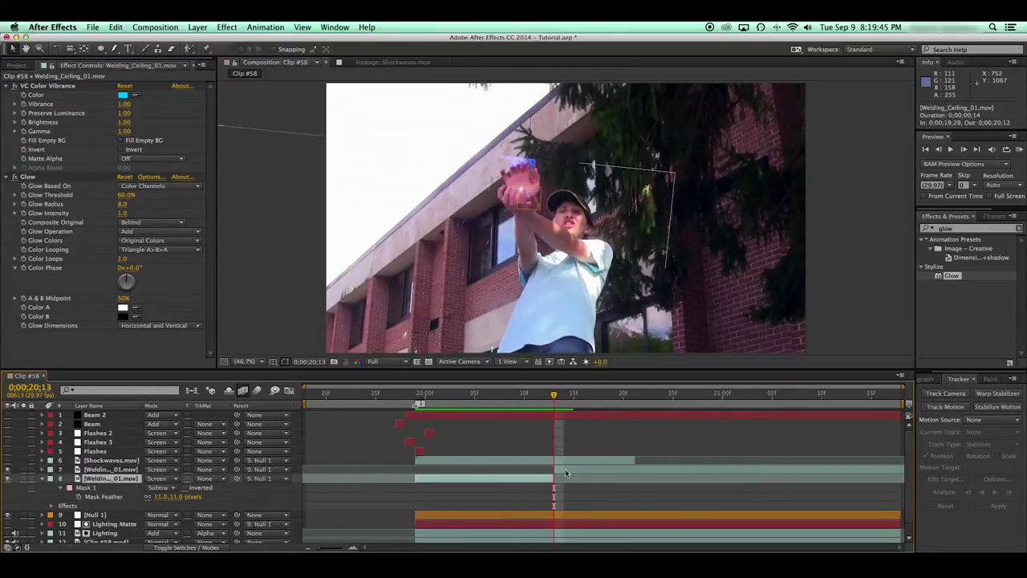
pyautogui.press('super+z')
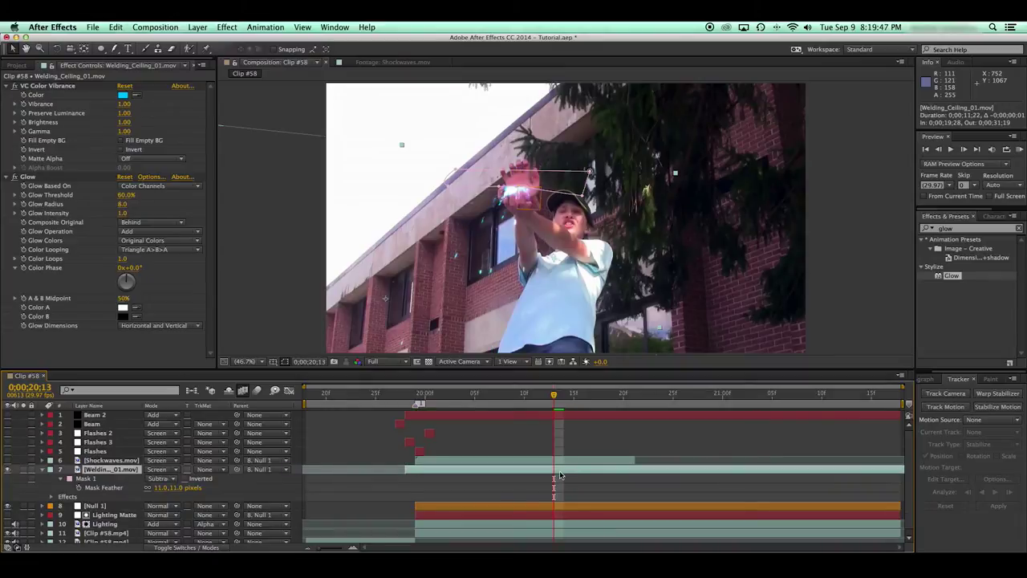
pyautogui.press('super+z')
pyautogui.press('super+shift+d')
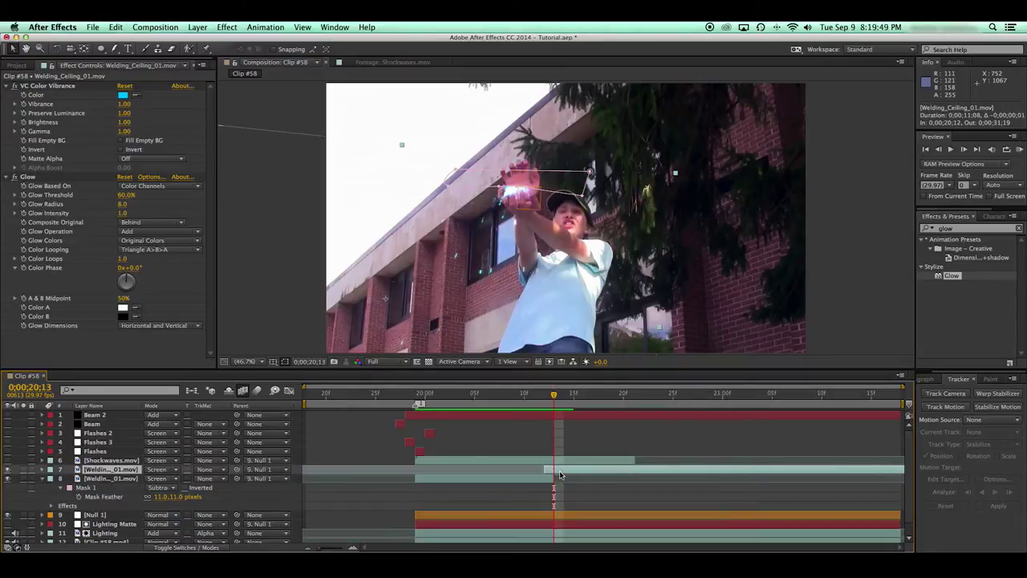
# Preview the sparks past the split, inspect them closely around the hands, and save the project.
pyautogui.press('KP_0')
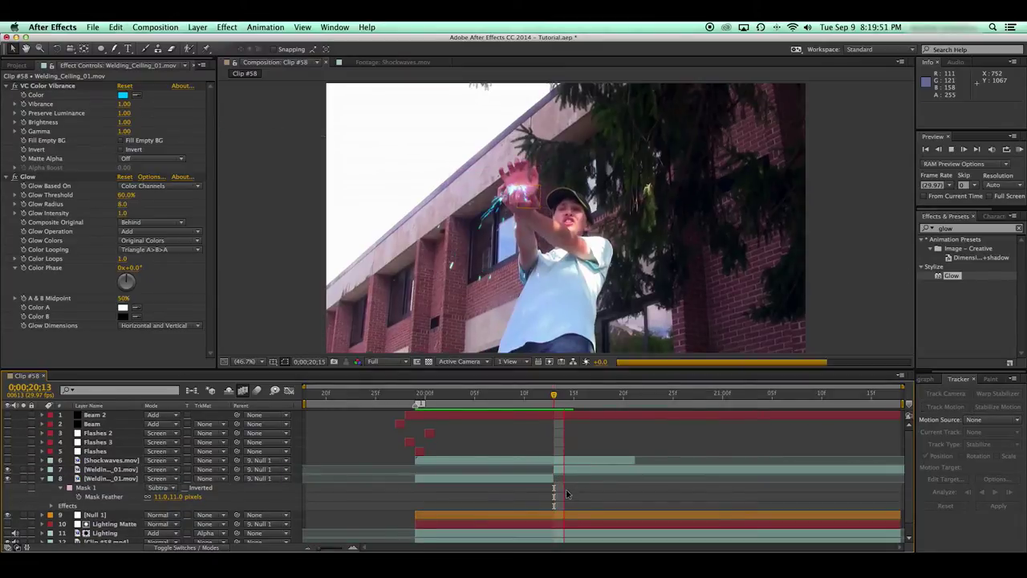
pyautogui.press('space')
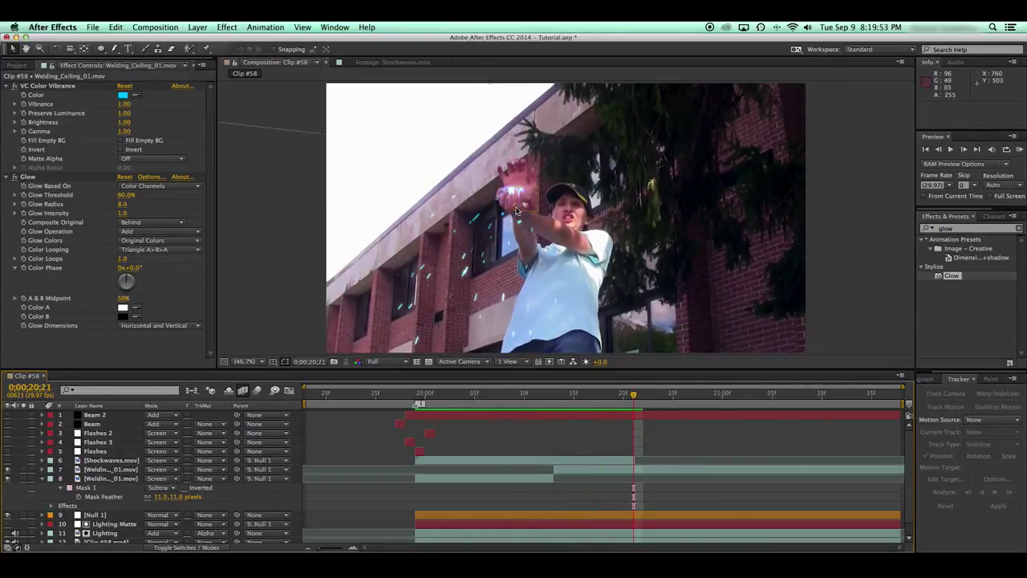
pyautogui.scroll(2, 509, 205)
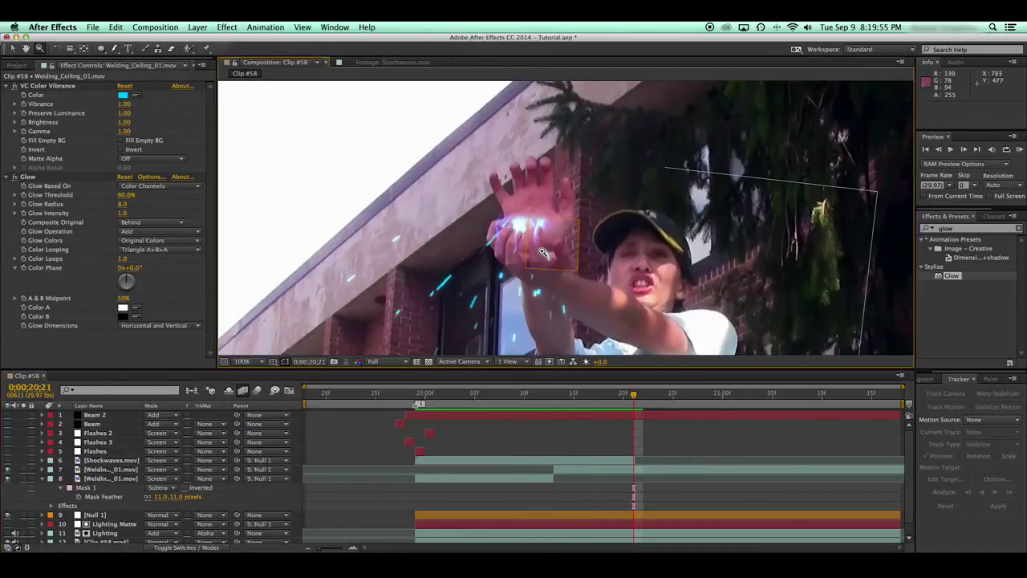
pyautogui.press('super+s')
pyautogui.hotkey('shift', '/')
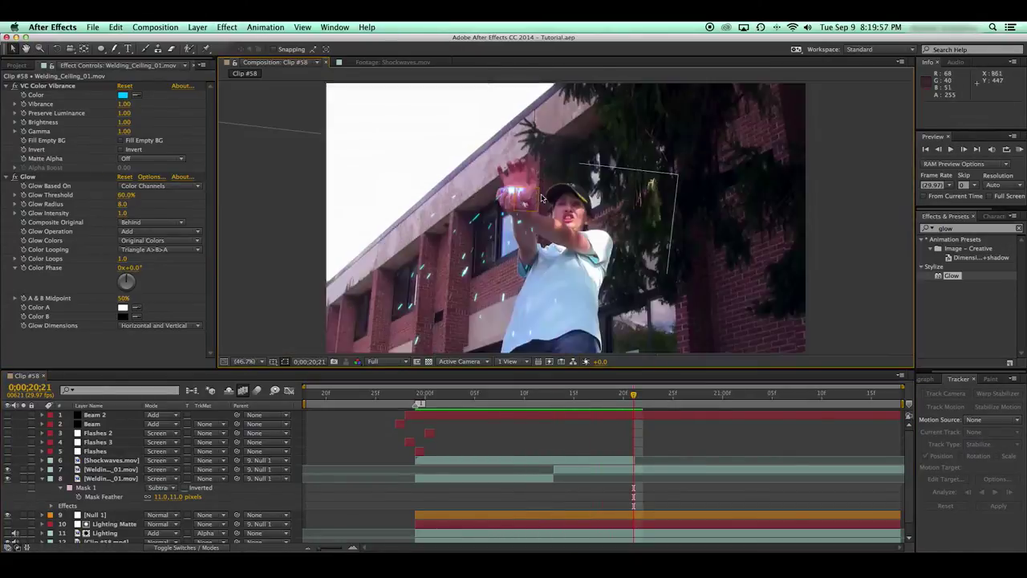
pyautogui.press('space')
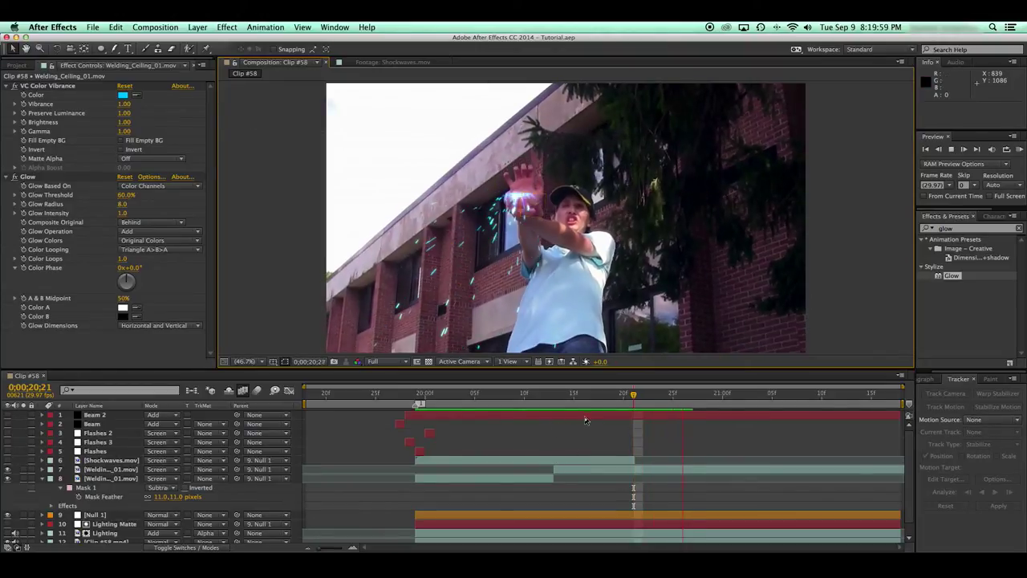
# Add Powder_Hits_01.mov to the composition between the shockwave and welding layers, starting at 0;00;19;29.
pyautogui.press('space')
pyautogui.moveTo(614, 395); pyautogui.dragTo(415, 396)
pyautogui.moveTo(17, 65); pyautogui.dragTo(31, 133)
pyautogui.moveTo(20, 62); pyautogui.dragTo(46, 219)
pyautogui.click(54, 183)
pyautogui.moveTo(55, 183); pyautogui.dragTo(415, 470)
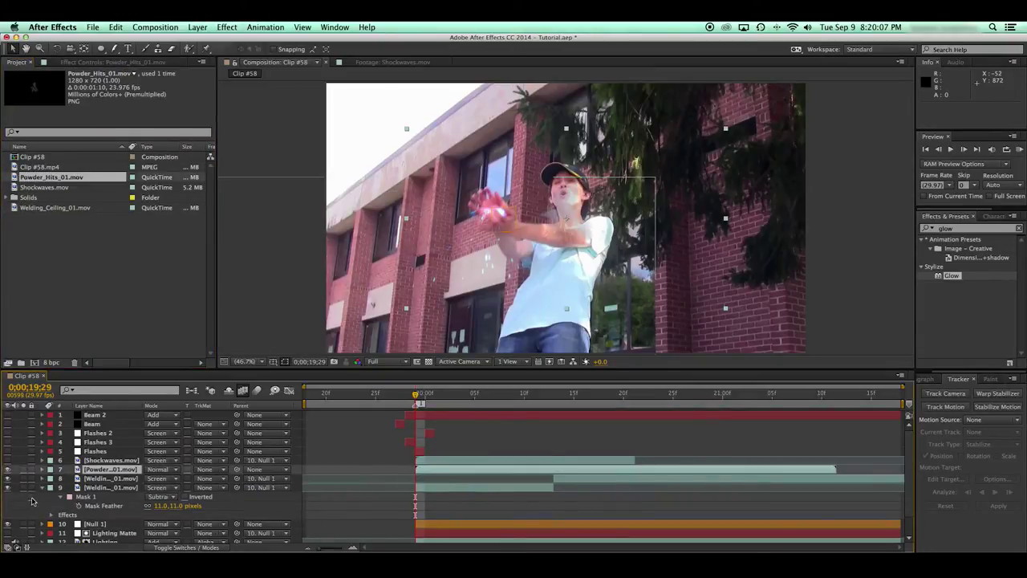
# Hide both welding layers, solo the powder hit clip and preview it on its own.
pyautogui.click(42, 489)
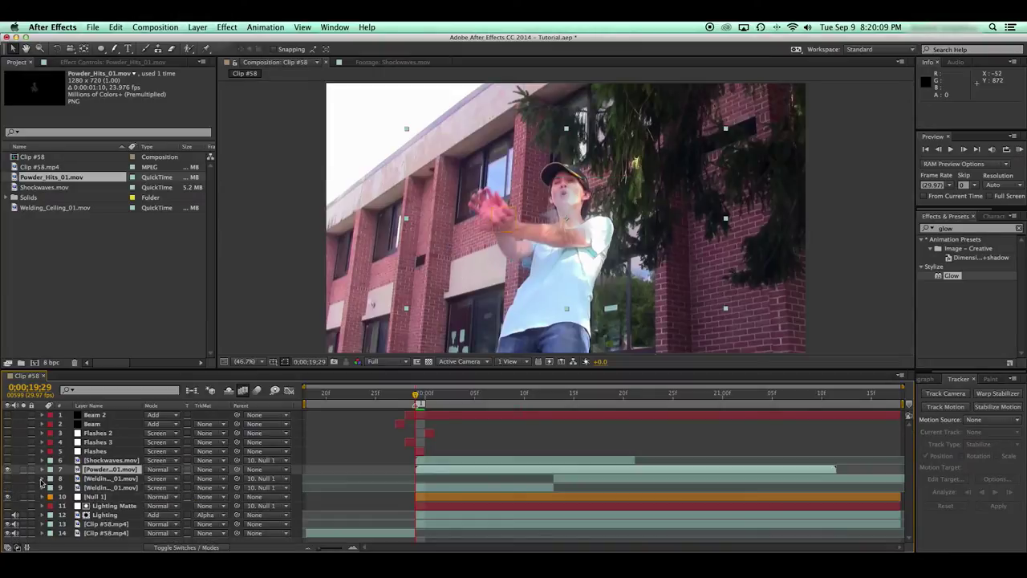
pyautogui.click(260, 487)
pyautogui.click(259, 506)
pyautogui.click(23, 470)
pyautogui.press('space')
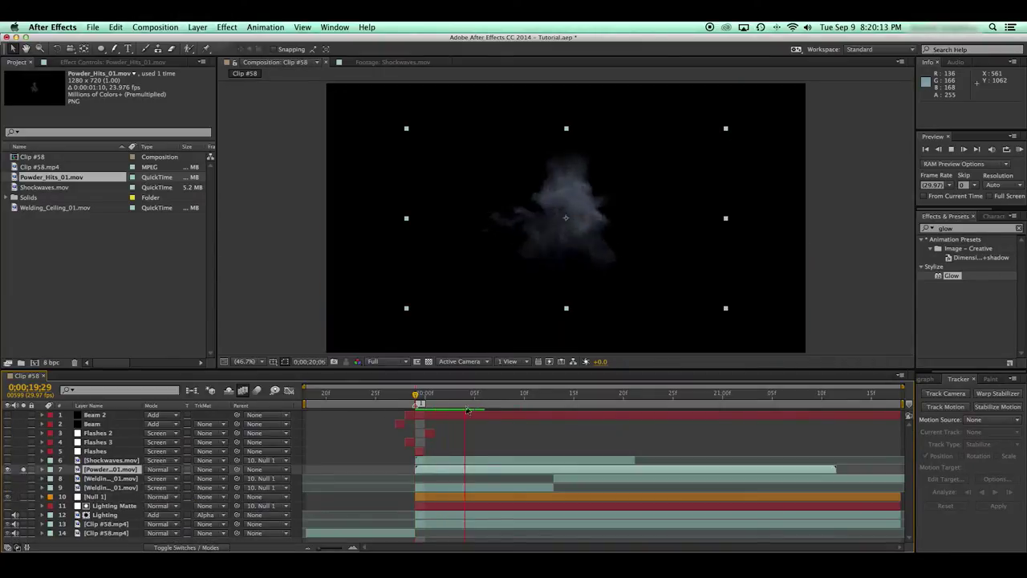
pyautogui.press('space')
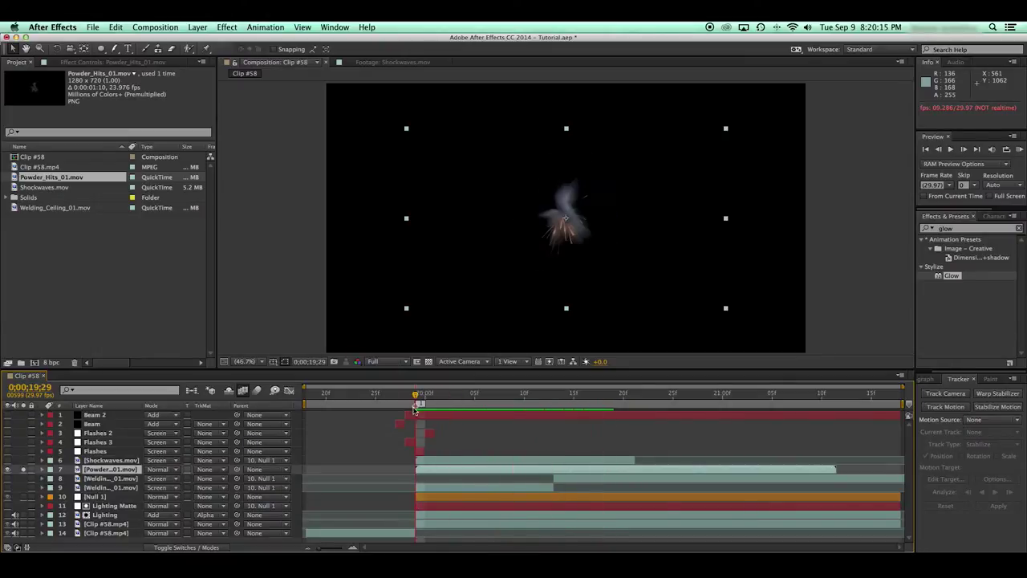
# Set the powder hit clip's blending mode to Screen, unsolo it and position it over the man's hands.
pyautogui.click(160, 472)
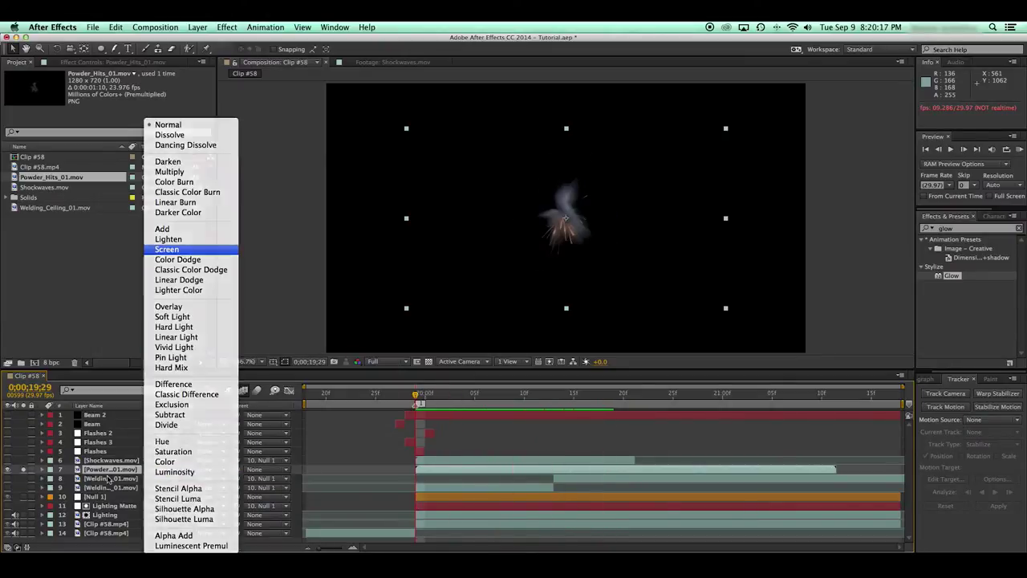
pyautogui.click(173, 249)
pyautogui.click(23, 470)
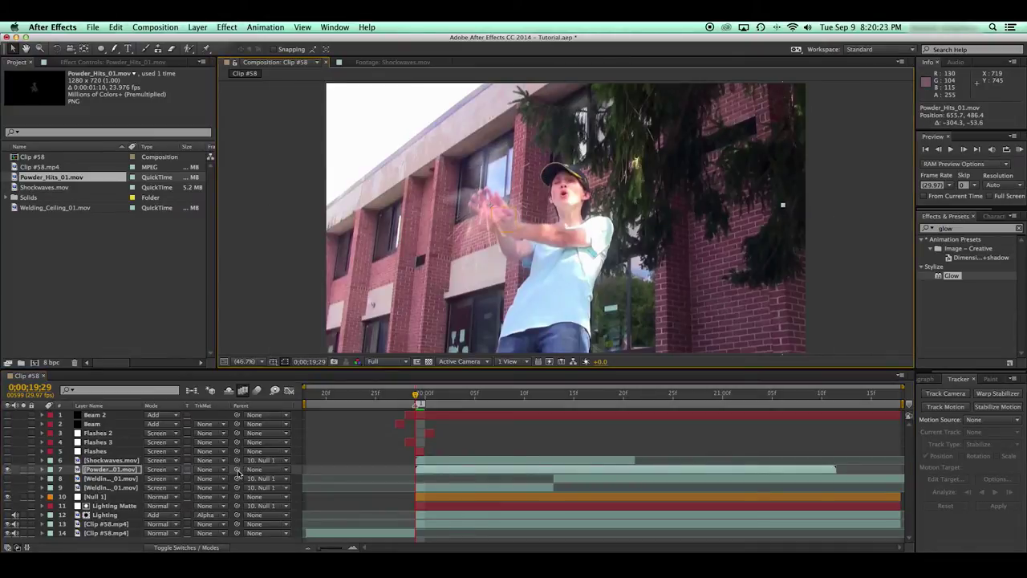
# Parent the powder hit clip to Null 1, preview how it follows the hands, and save the project.
pyautogui.press('space')
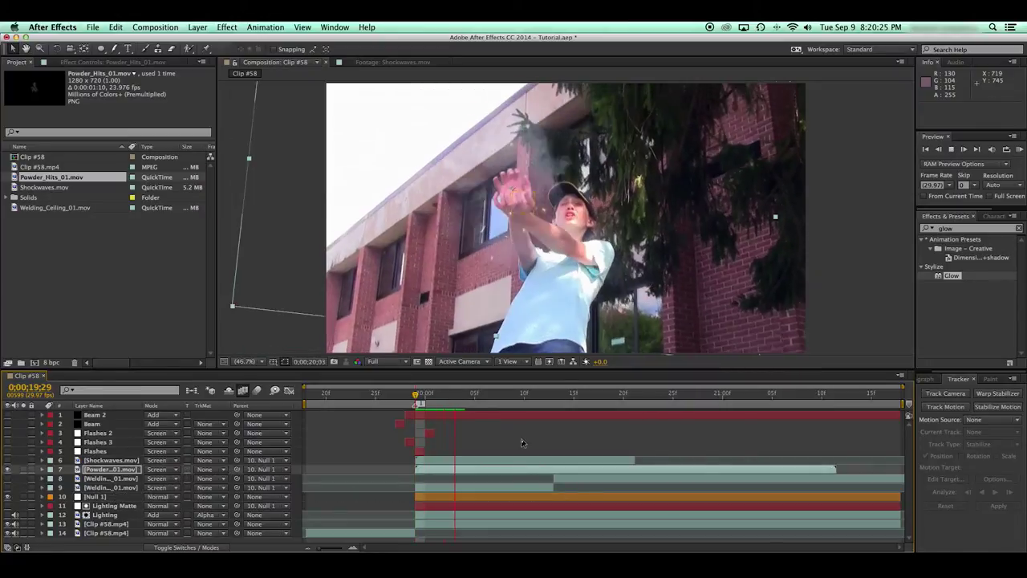
pyautogui.press('space')
pyautogui.press('super+s')
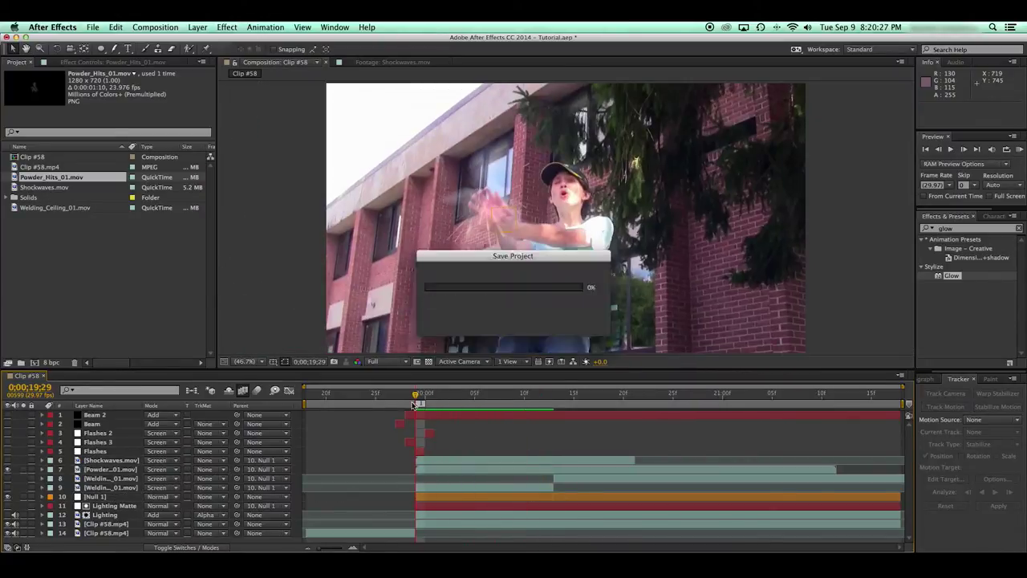
# Show both welding layers again and preview the sparks together with the powder hit.
pyautogui.click(9, 488)
pyautogui.press('space')
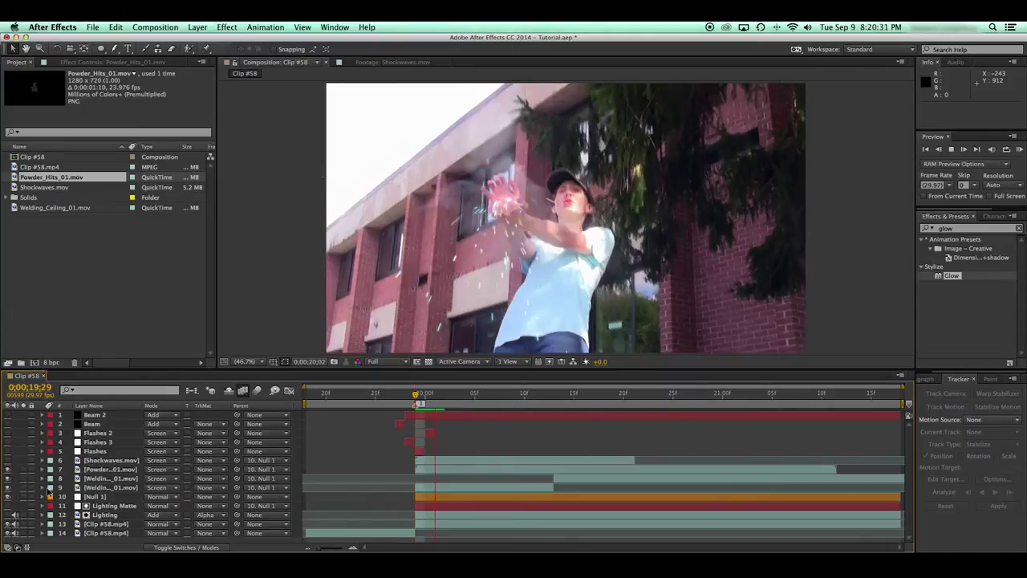
pyautogui.press('space')
# Check the powder hit clip's layer switches, return to the blending mode columns, and save the project.
pyautogui.click(202, 547)
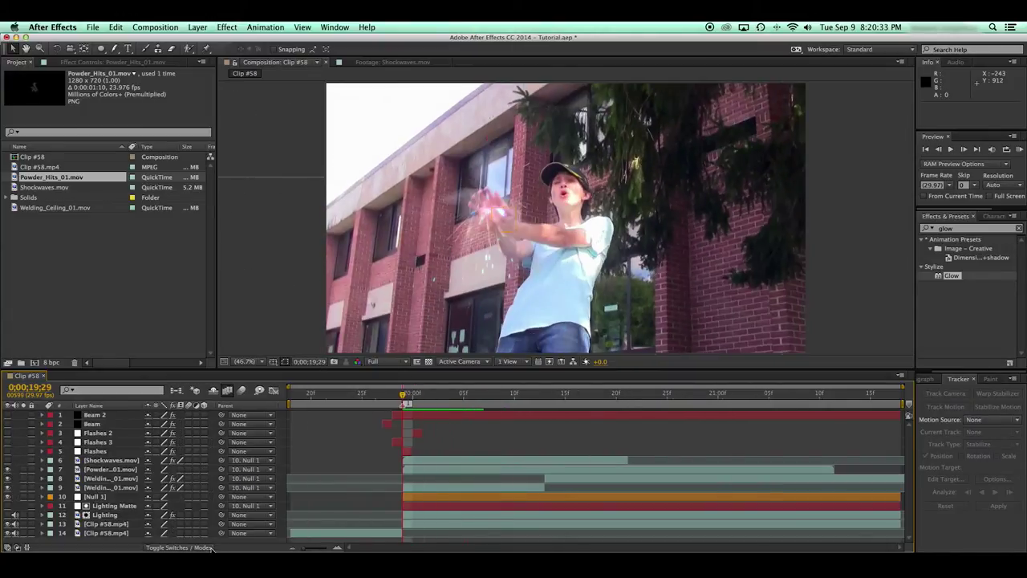
pyautogui.click(120, 470)
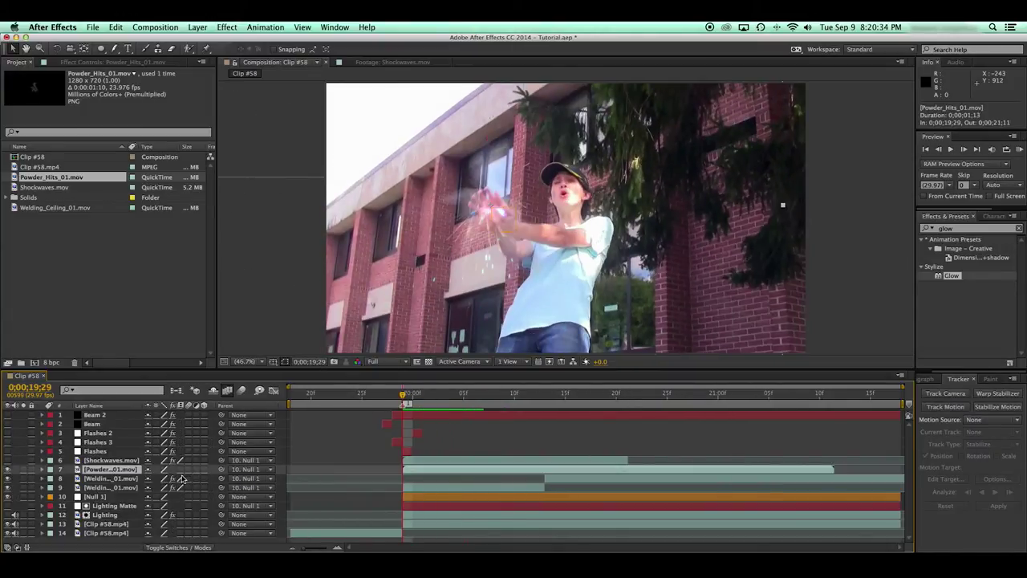
pyautogui.click(202, 547)
pyautogui.click(341, 466)
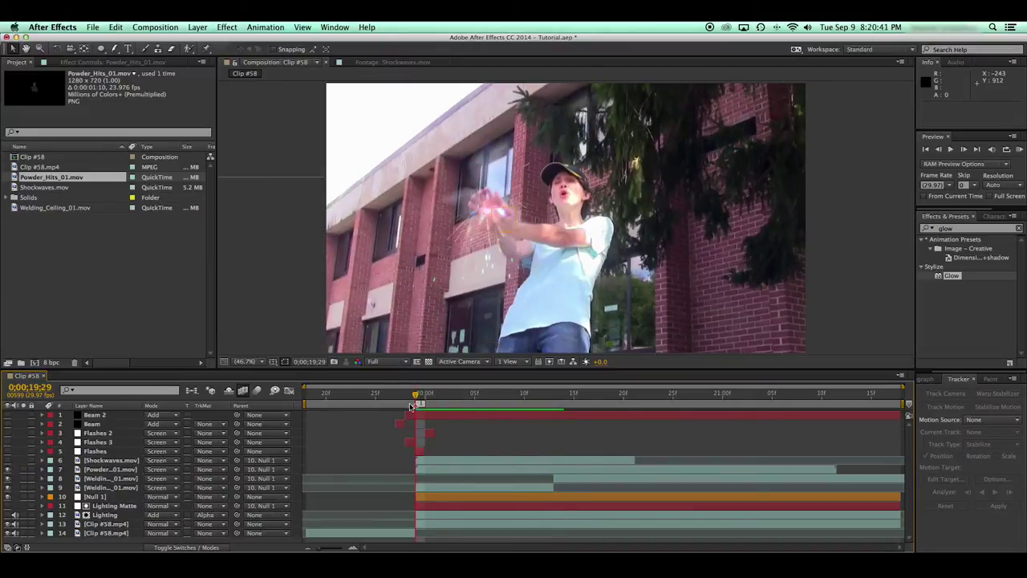
pyautogui.press('super+s')
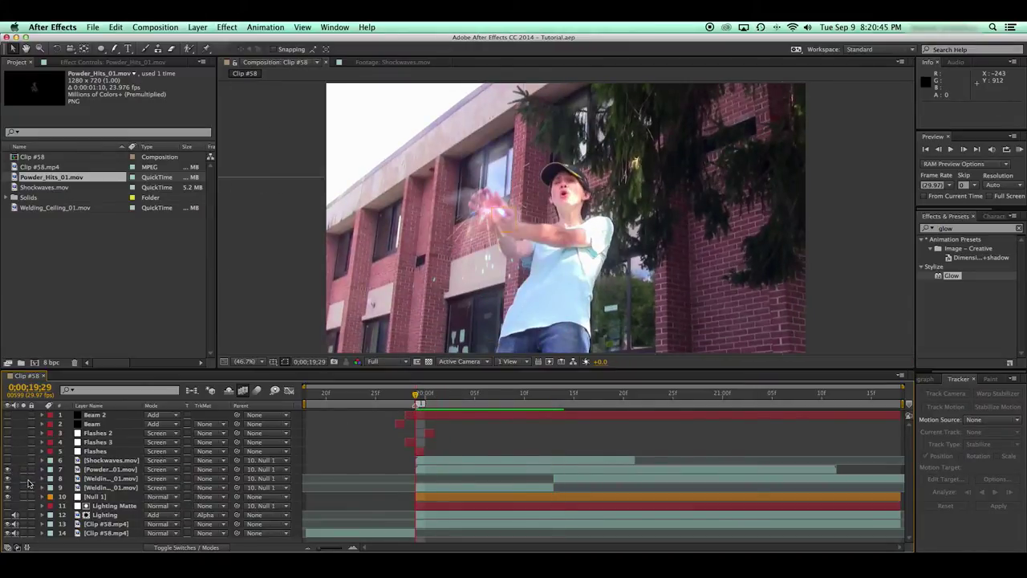
# Hide the powder and welding layers and add an adjustment layer directly below Null 1.
pyautogui.click(10, 478)
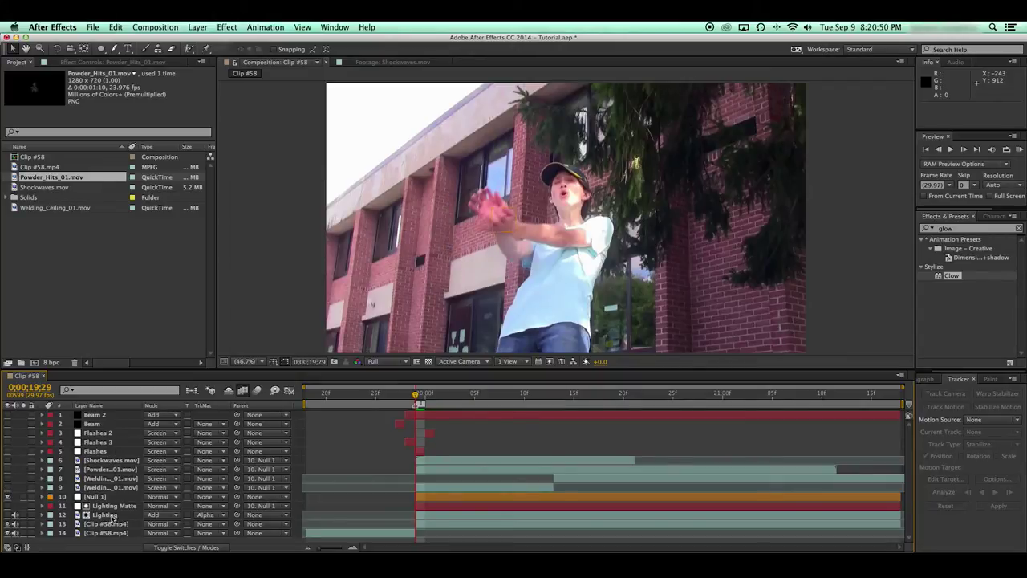
pyautogui.press('super+alt+y')
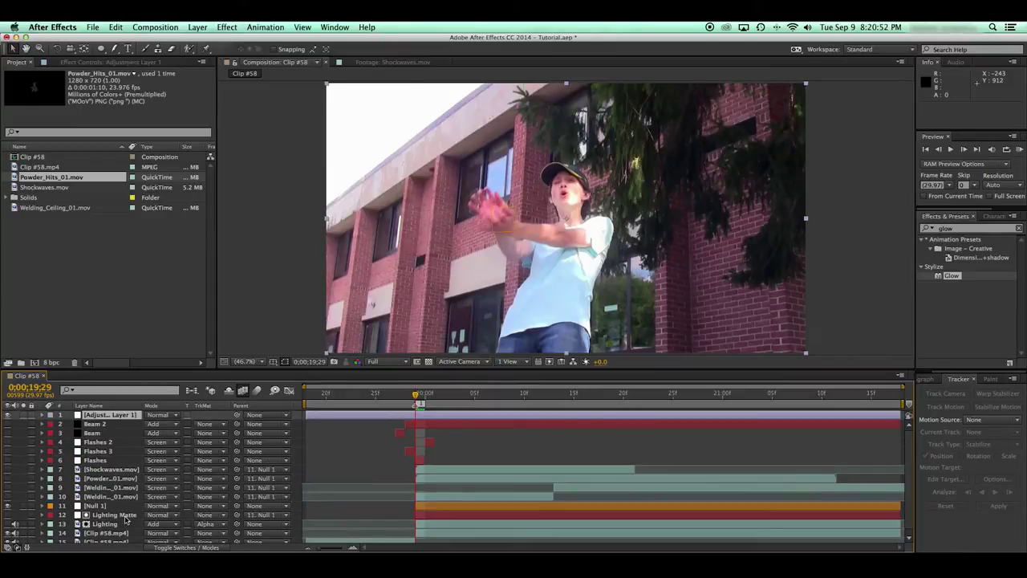
pyautogui.moveTo(111, 415); pyautogui.dragTo(124, 515)
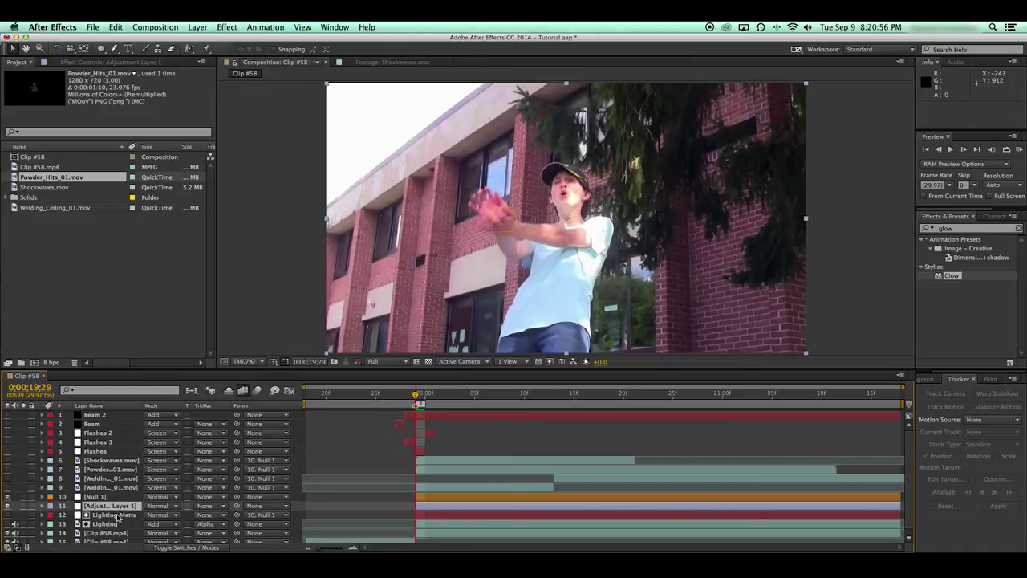
pyautogui.click(121, 508)
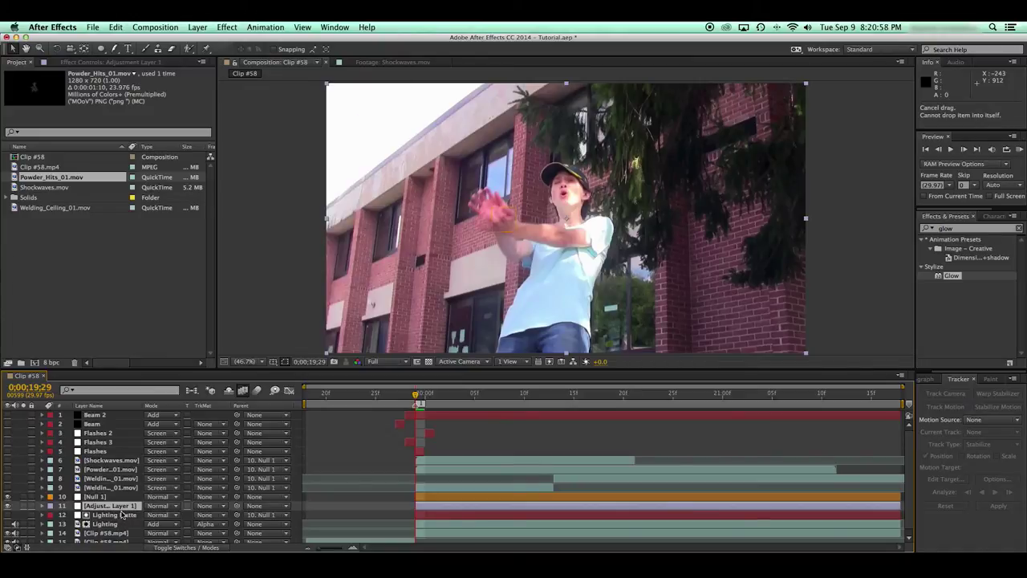
# Find the Ripple distortion effect and apply it to the adjustment layer.
pyautogui.click(944, 229)
pyautogui.write('ripple')
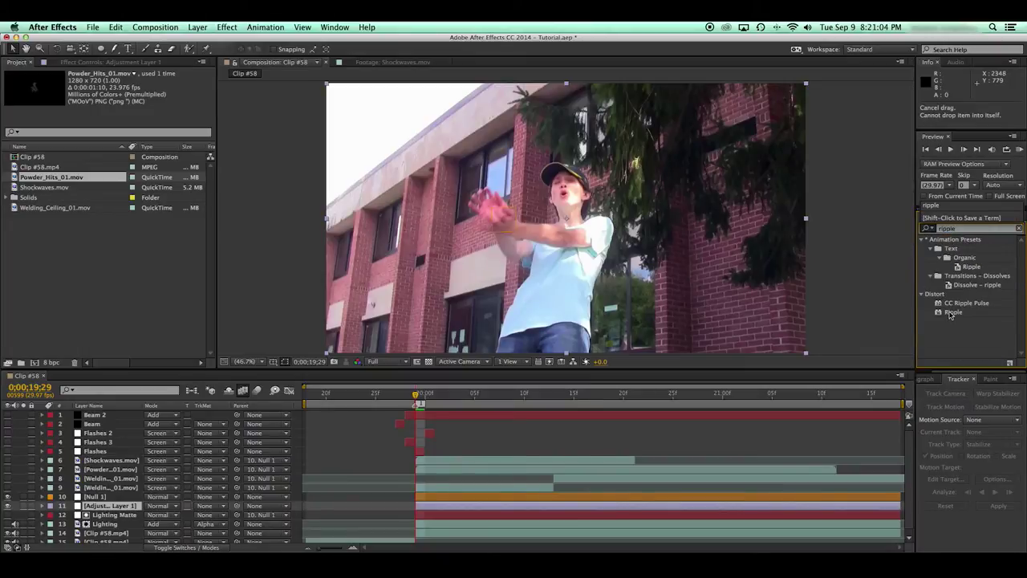
pyautogui.doubleClick(952, 313)
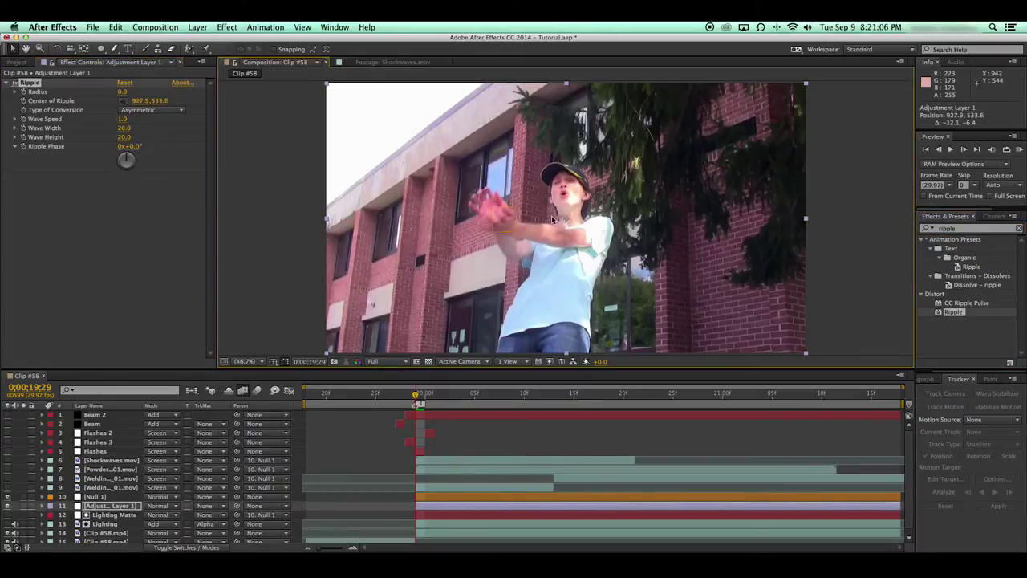
# Center the ripple on the man's hands at 655.7, 495.0, with Wave Height 44 and Symmetric conversion.
pyautogui.moveTo(545, 218); pyautogui.dragTo(452, 201)
pyautogui.moveTo(121, 136); pyautogui.dragTo(131, 137)
pyautogui.click(161, 111)
pyautogui.click(151, 122)
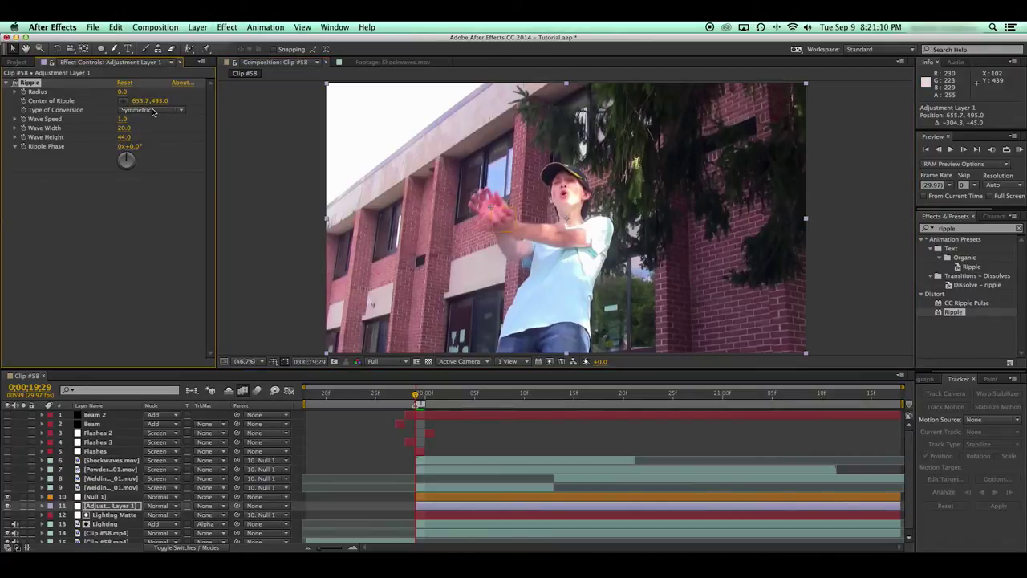
pyautogui.click(153, 111)
pyautogui.click(93, 174)
# Set the ripple's Radius to 20, Wave Speed to 4, Wave Width to 43.4 and Wave Height to 29.
pyautogui.moveTo(127, 91); pyautogui.dragTo(136, 91)
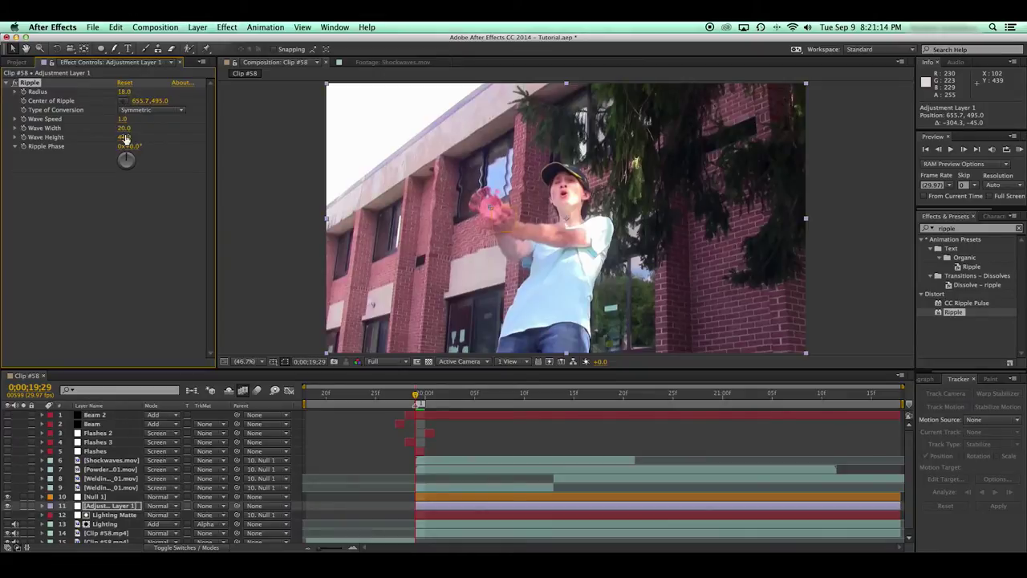
pyautogui.moveTo(140, 137); pyautogui.dragTo(127, 116)
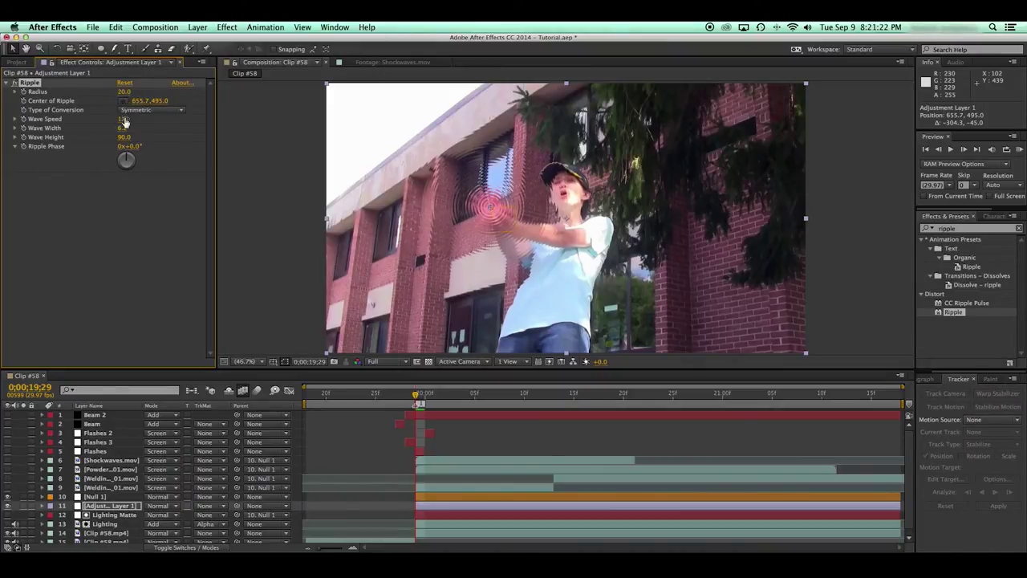
pyautogui.moveTo(140, 128); pyautogui.dragTo(164, 129)
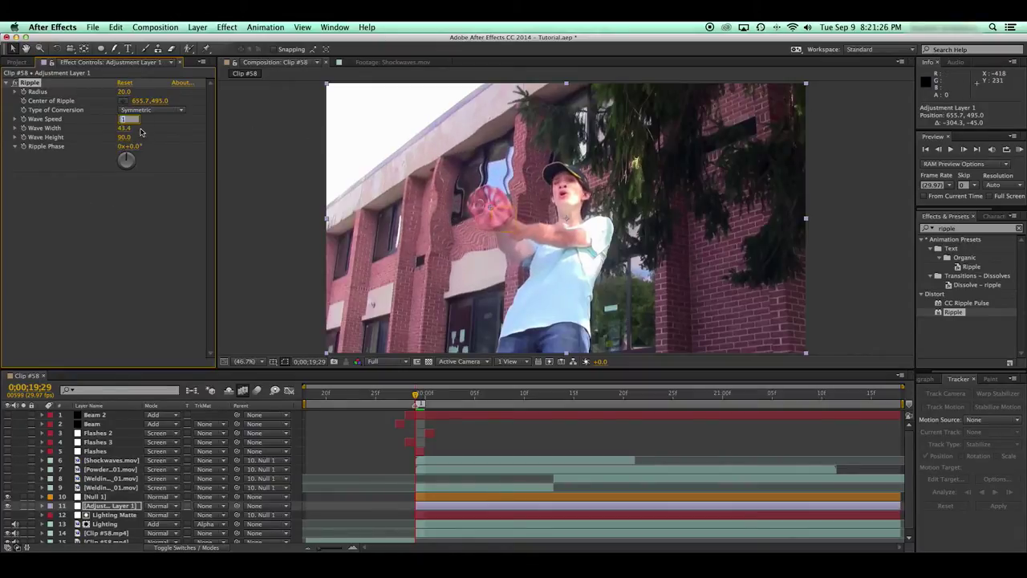
pyautogui.write('4')
pyautogui.click(159, 144)
pyautogui.moveTo(125, 138)
pyautogui.mouseDown()
pyautogui.moveTo(94, 143)
pyautogui.moveTo(111, 142)
pyautogui.mouseUp()
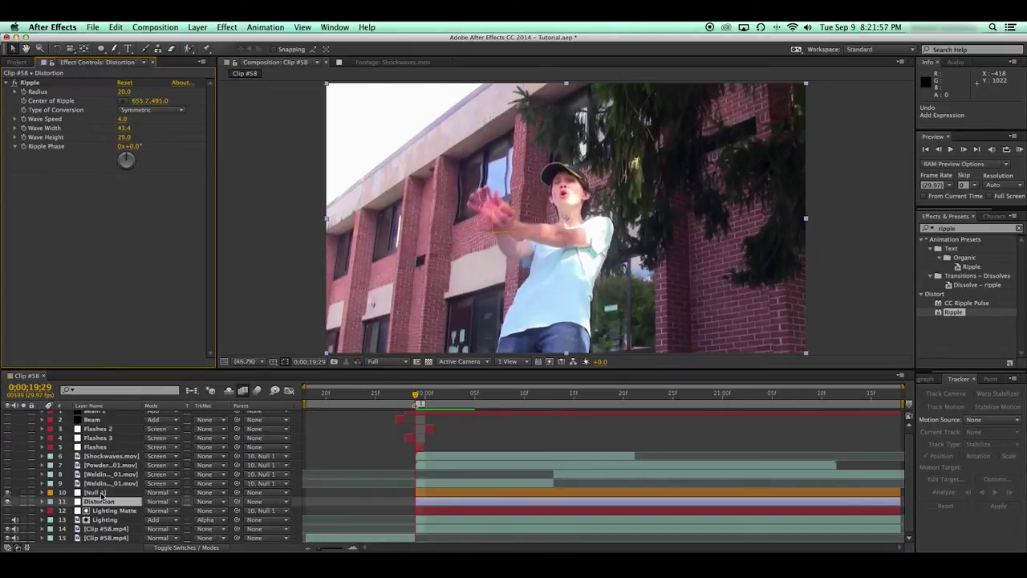
# Link the Distortion layer's Center of Ripple to Null 1's Position with an expression.
pyautogui.click(102, 493)
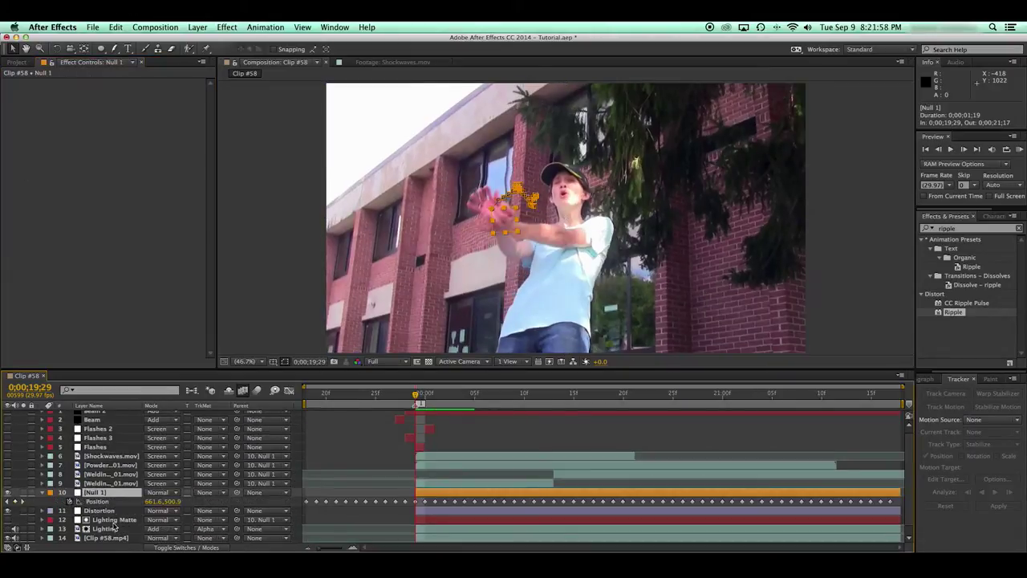
pyautogui.press('u')
pyautogui.click(108, 511)
pyautogui.keyDown('alt'); pyautogui.click(24, 101); pyautogui.keyUp('alt')
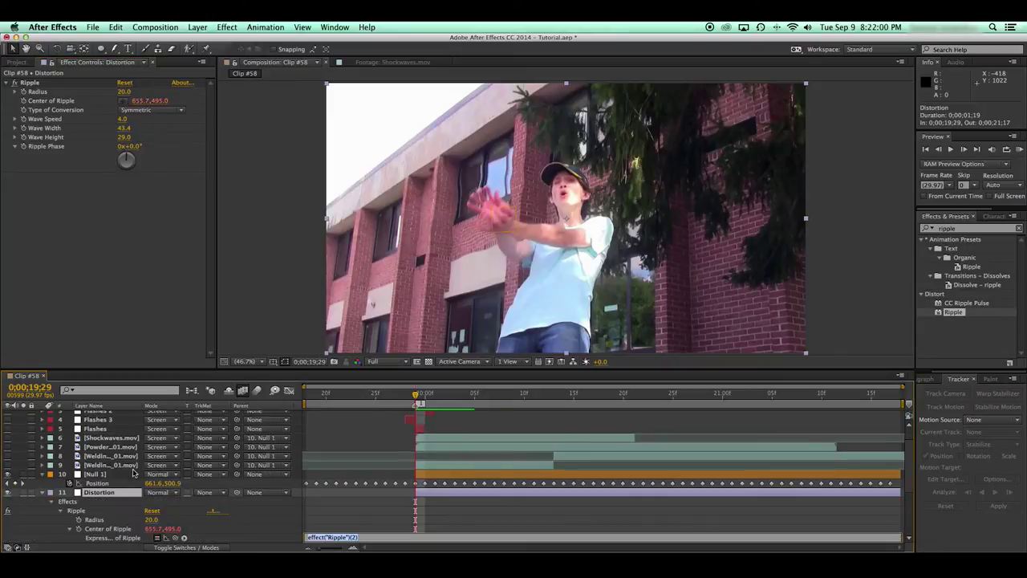
pyautogui.scroll(-3, 179, 540)
pyautogui.moveTo(175, 505); pyautogui.dragTo(98, 450)
pyautogui.click(247, 526)
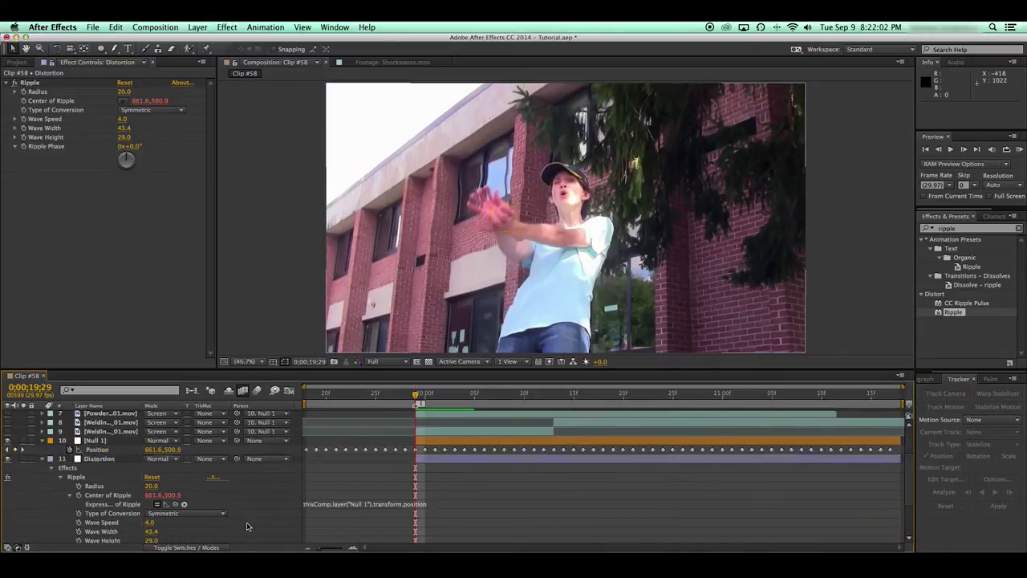
# Collapse the Distortion and Null 1 properties and preview how the ripple follows the hands.
pyautogui.scroll(3, 84, 477)
pyautogui.click(41, 516)
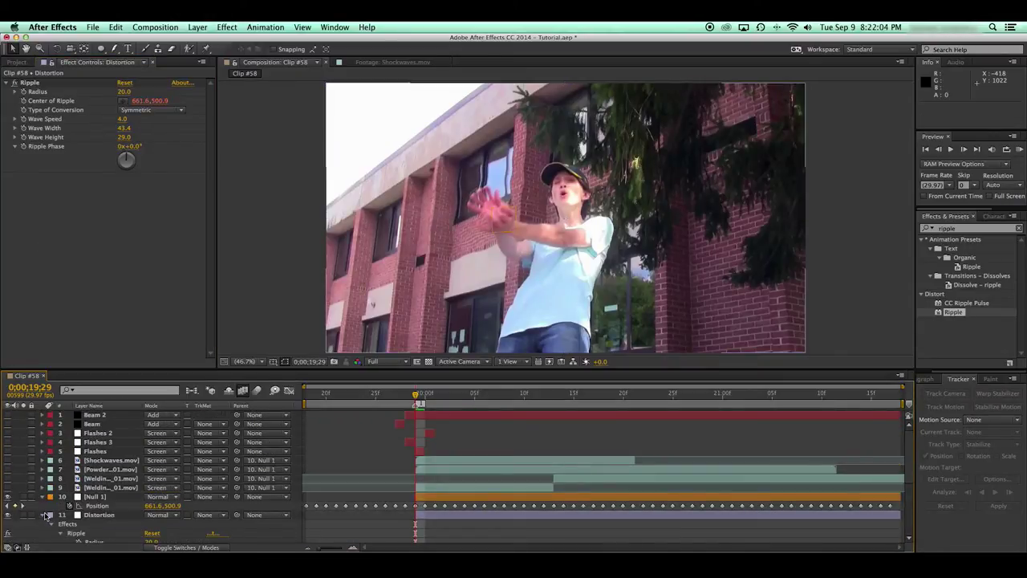
pyautogui.click(43, 516)
pyautogui.click(43, 497)
pyautogui.click(121, 506)
pyautogui.press('space')
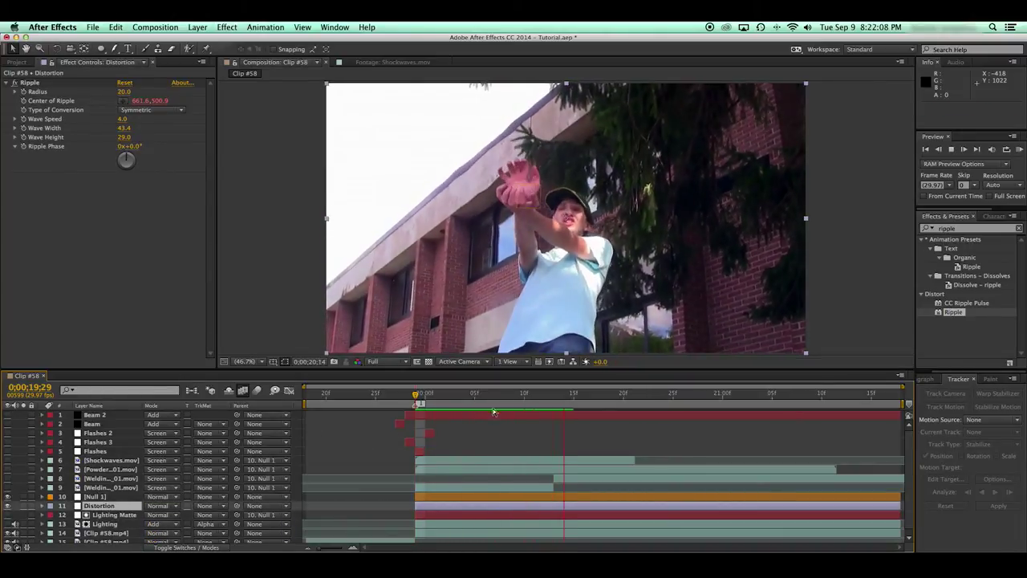
pyautogui.press('space')
# Go to 0;00;20;09, set the ripple's Wave Width to 26.8, and preview from 0;00;19;29.
pyautogui.moveTo(521, 395); pyautogui.dragTo(425, 395)
pyautogui.press('pagedown')
pyautogui.press('pagedown')
pyautogui.press('pagedown')
pyautogui.press('pagedown')
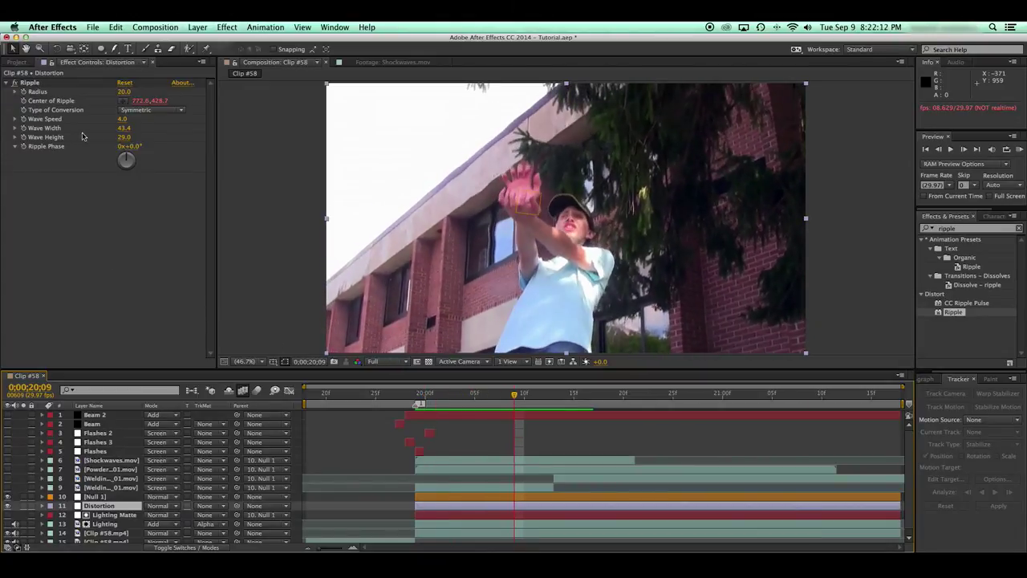
pyautogui.moveTo(124, 131); pyautogui.dragTo(41, 136)
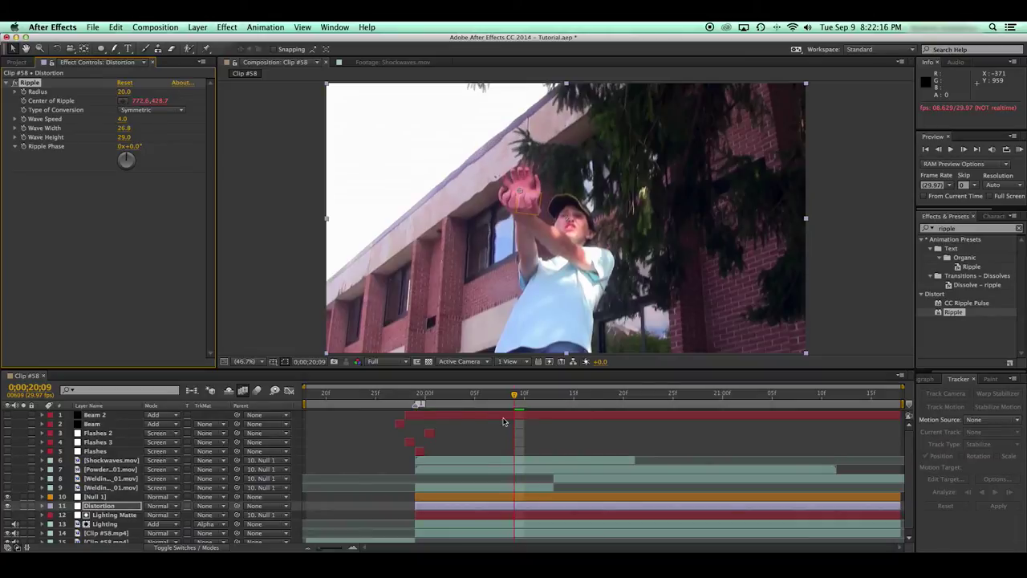
pyautogui.click(414, 395)
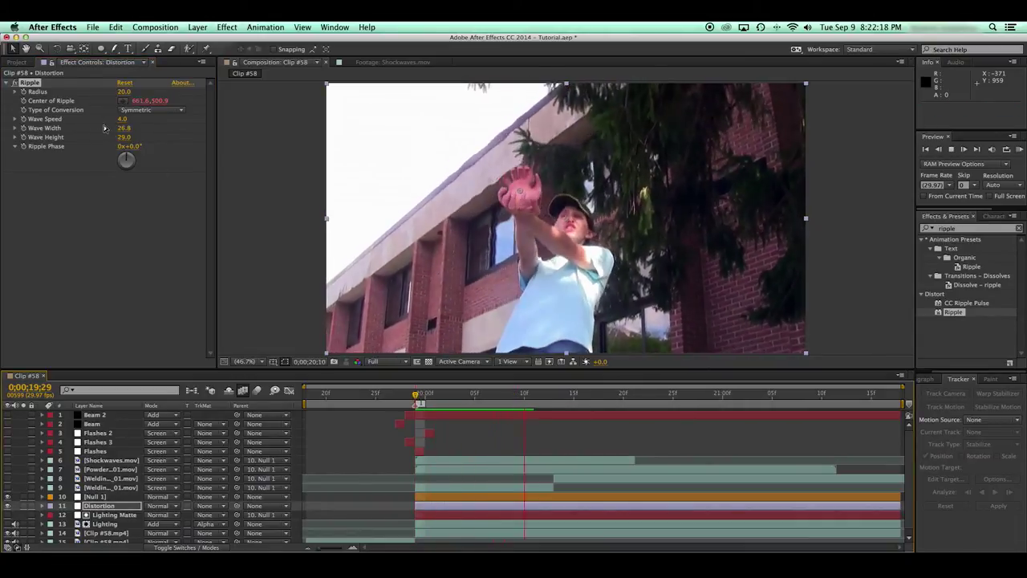
# Set the ripple's Wave Height to 50 and Radius to 25, previewing the distortion from 0;00;19;29.
pyautogui.click(124, 138)
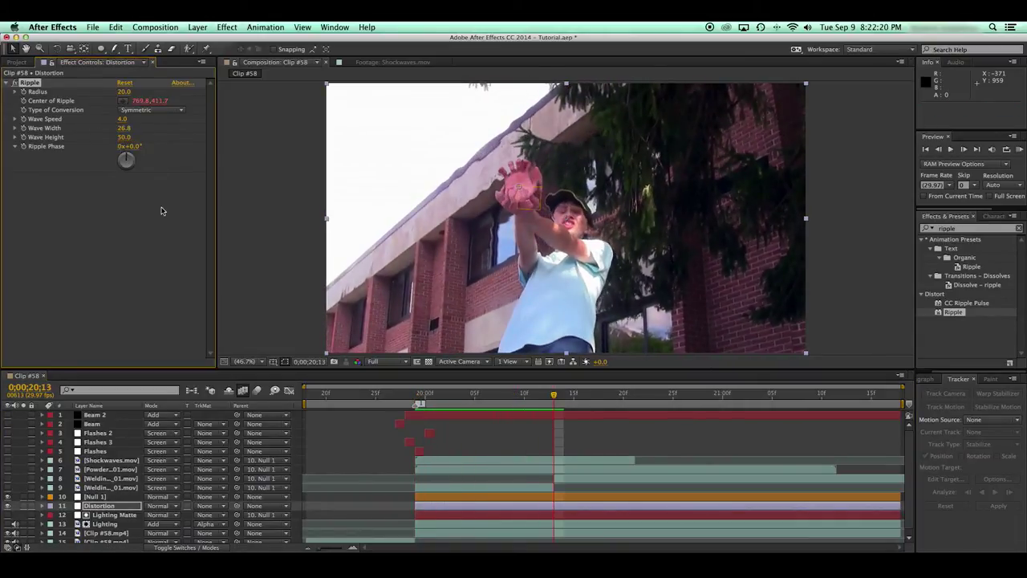
pyautogui.click(415, 395)
pyautogui.press('space')
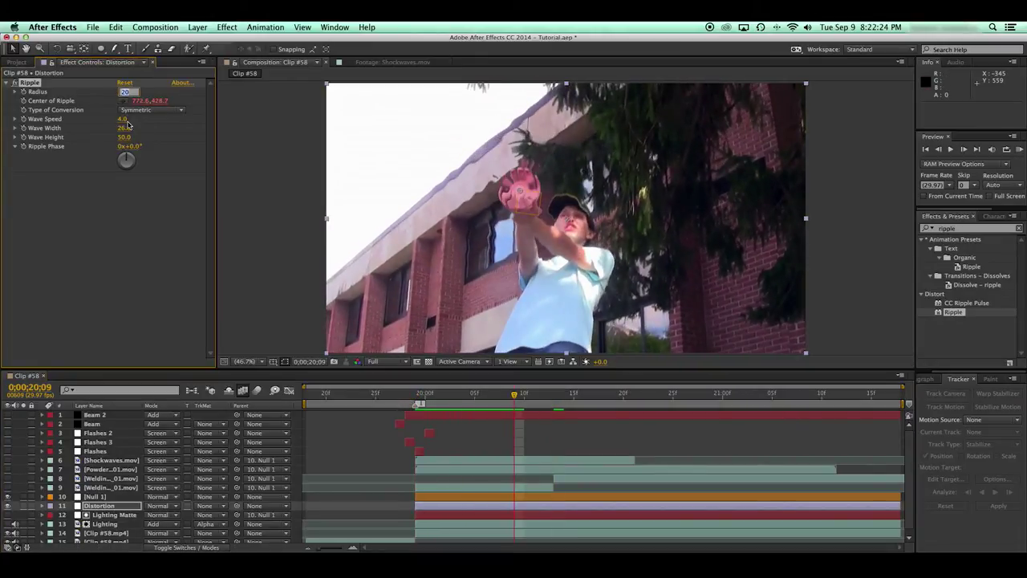
pyautogui.press('Return')
pyautogui.click(415, 395)
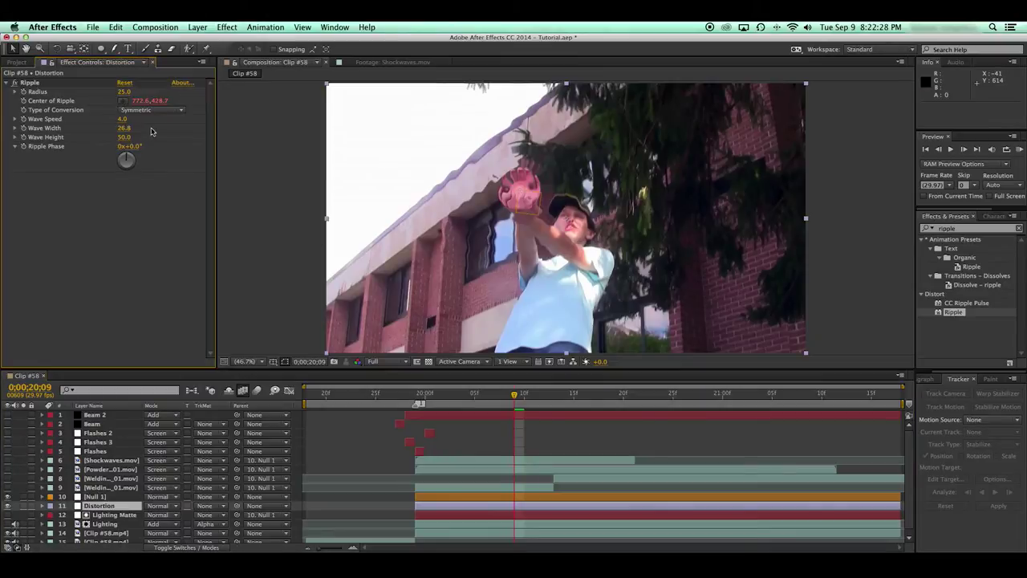
# Set the ripple's Wave Width to 35.5 and preview the distortion from 0;00;19;29.
pyautogui.moveTo(128, 131); pyautogui.dragTo(181, 136)
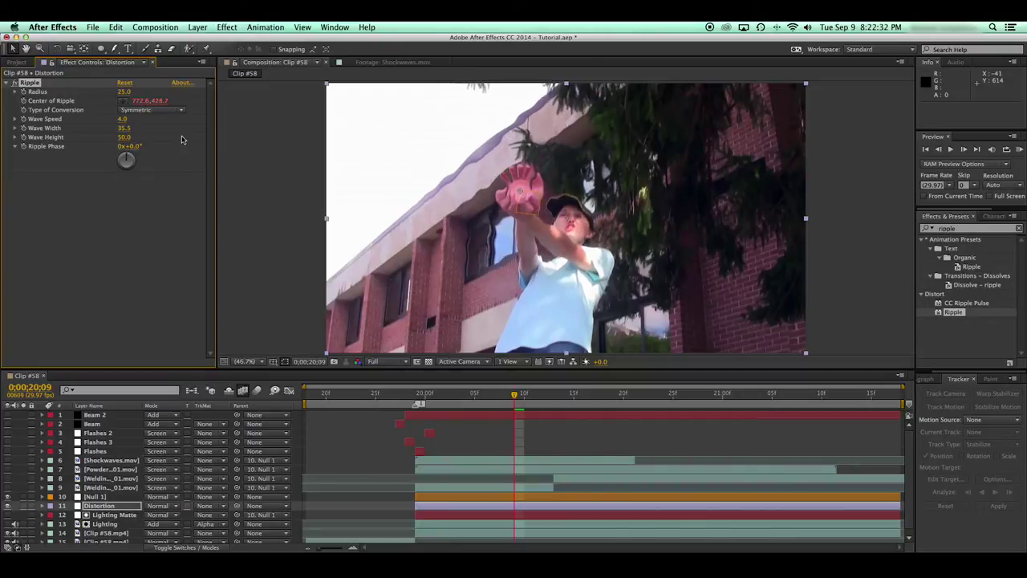
pyautogui.click(415, 396)
pyautogui.press('space')
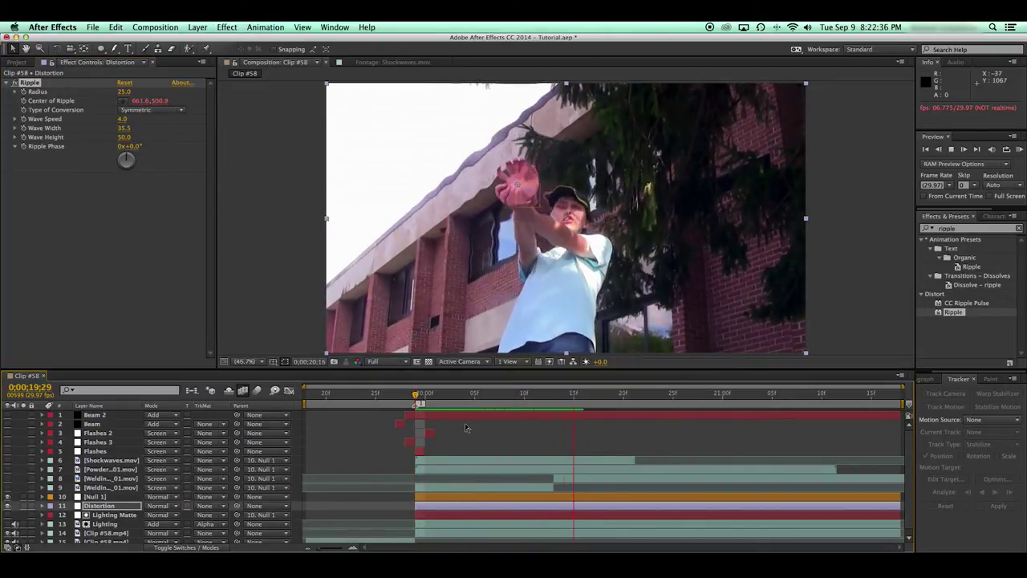
pyautogui.click(464, 444)
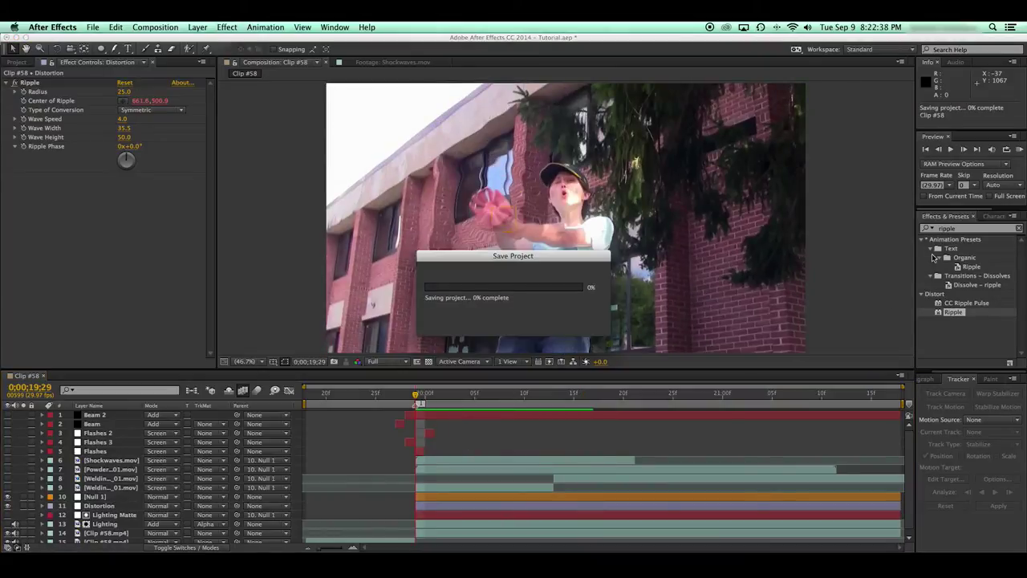
# Apply a Bulge effect to the Distortion layer, centred on the hands with radii of about 521 by 501 and a Taper Radius of 116.
pyautogui.click(953, 229)
pyautogui.write('bulge')
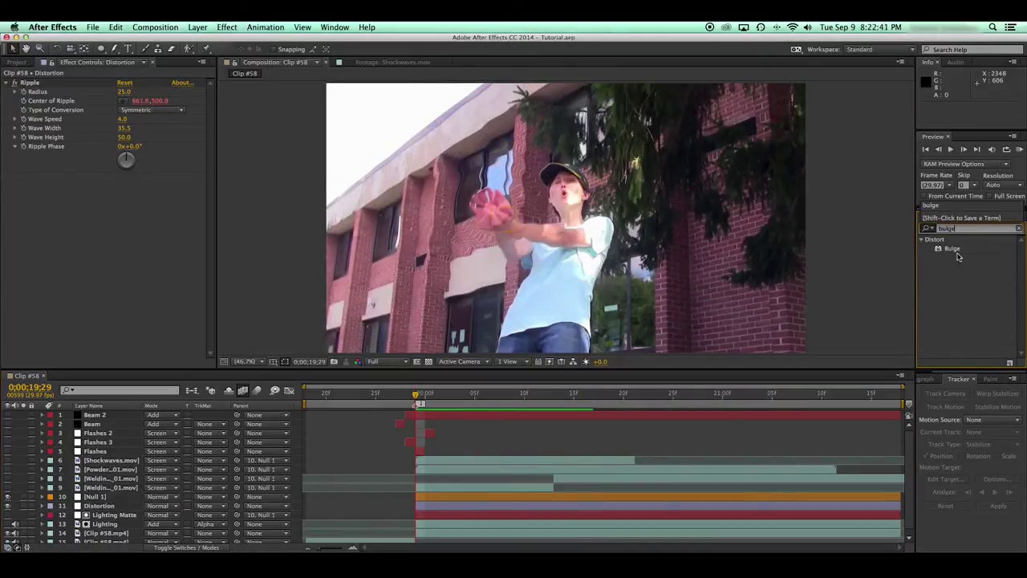
pyautogui.moveTo(953, 249); pyautogui.dragTo(120, 506)
pyautogui.moveTo(567, 217); pyautogui.dragTo(621, 80)
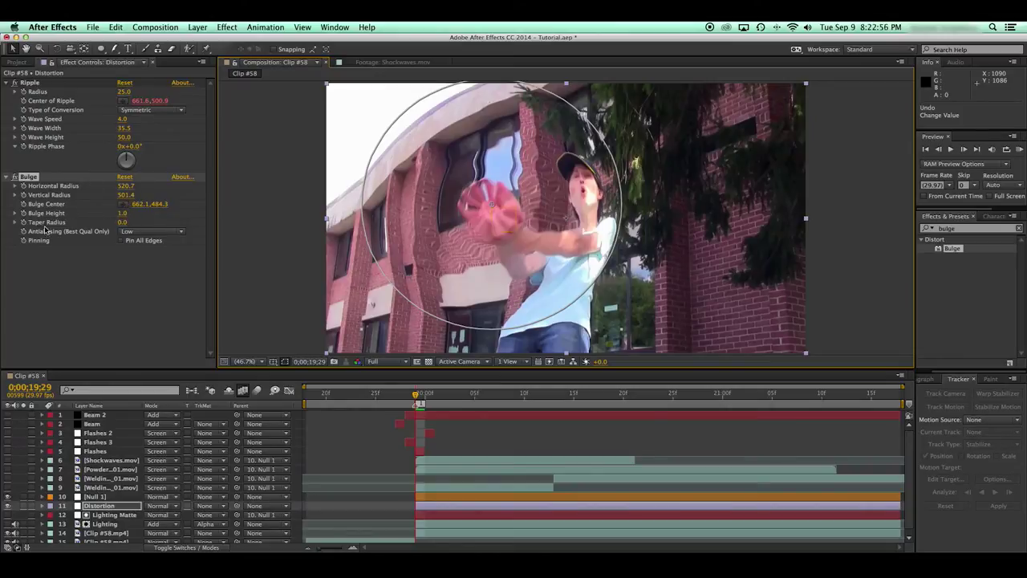
pyautogui.moveTo(126, 228); pyautogui.dragTo(185, 227)
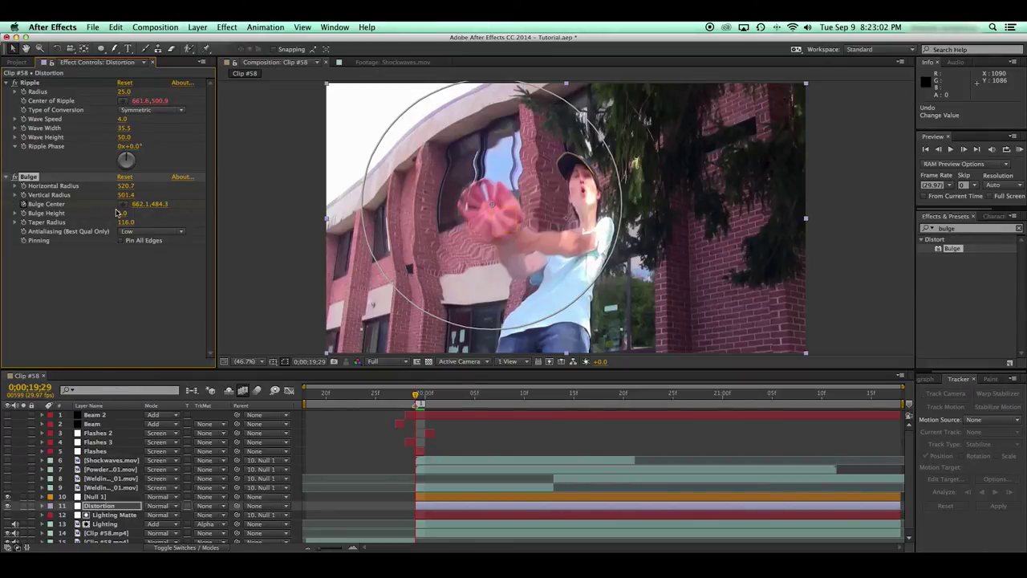
# Keyframe the Bulge Center frame by frame from 0;00;19;29 so the bulge follows the hands.
pyautogui.press('pagedown')
pyautogui.press('pagedown')
pyautogui.moveTo(491, 203); pyautogui.dragTo(515, 196)
pyautogui.press('pagedown')
pyautogui.press('pagedown')
pyautogui.press('pagedown')
pyautogui.press('pagedown')
pyautogui.press('pagedown')
pyautogui.press('pagedown')
pyautogui.press('pagedown')
pyautogui.press('pageup')
pyautogui.press('pageup')
pyautogui.press('pageup')
pyautogui.press('pageup')
pyautogui.press('pageup')
# Keyframe the Bulge Height at 0.5 at 0;00;19;29 and at 0.0 at 0;00;20;02.
pyautogui.click(418, 390)
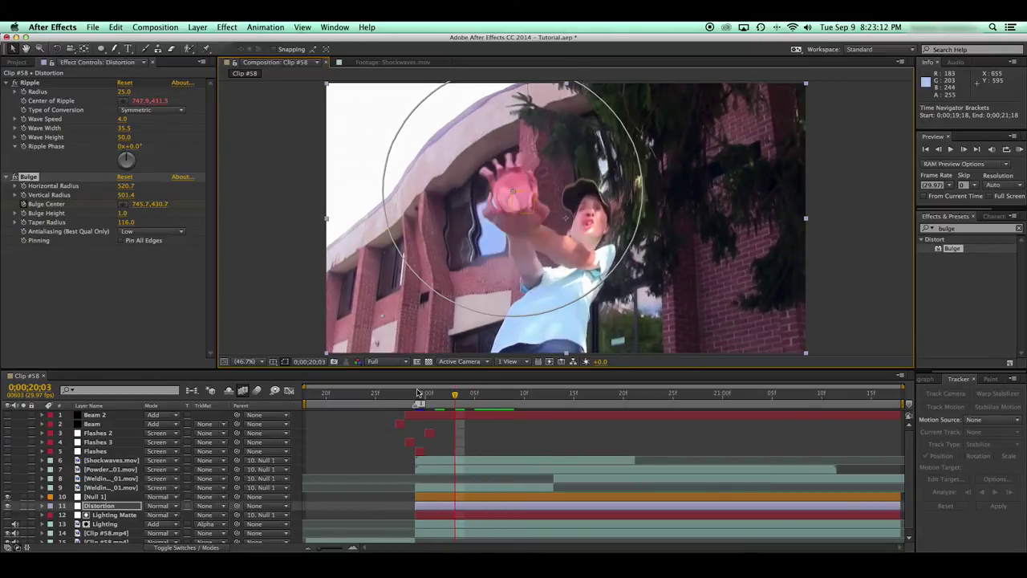
pyautogui.click(415, 393)
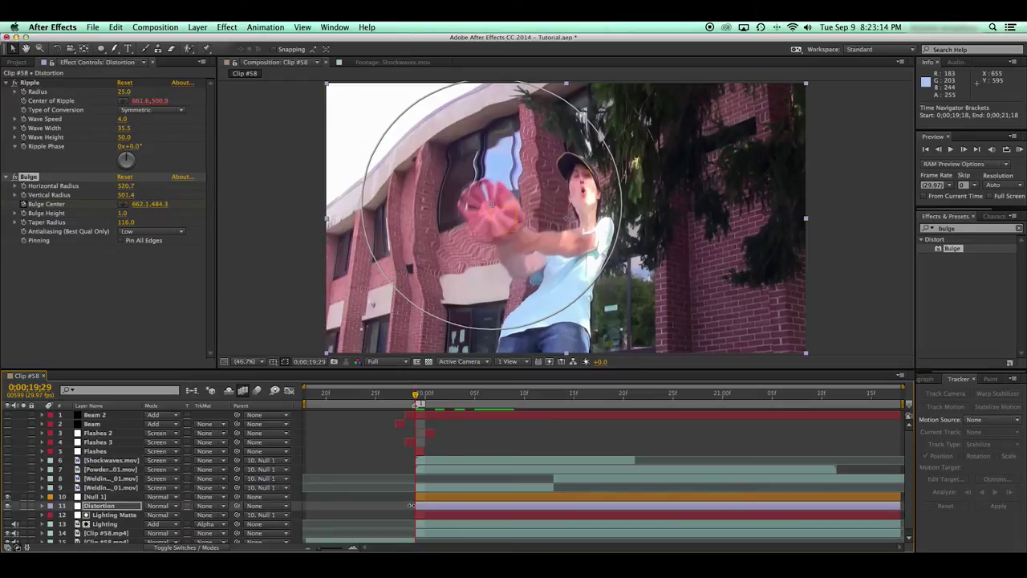
pyautogui.click(125, 214)
pyautogui.write('0.5')
pyautogui.press('Return')
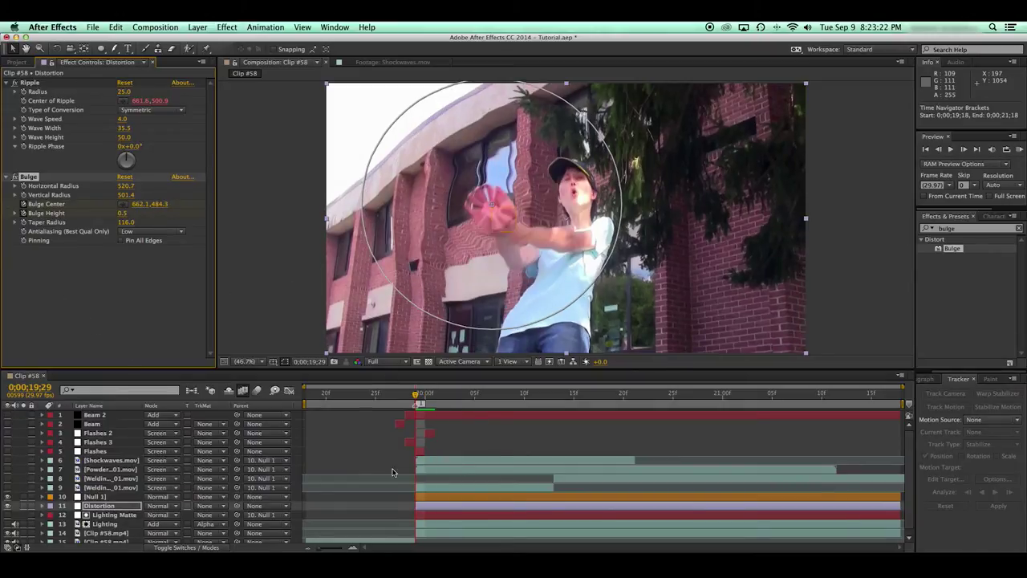
pyautogui.press('pagedown')
pyautogui.press('pagedown')
pyautogui.press('pagedown')
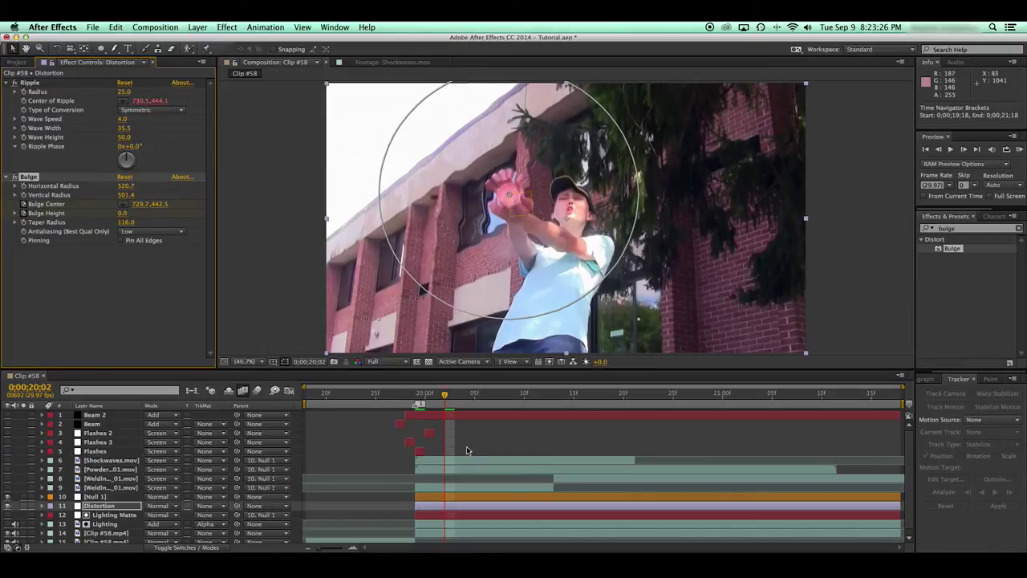
# Preview the animated bulge distortion around the hands from just before 0;00;19;29.
pyautogui.click(466, 443)
pyautogui.press('space')
pyautogui.click(405, 398)
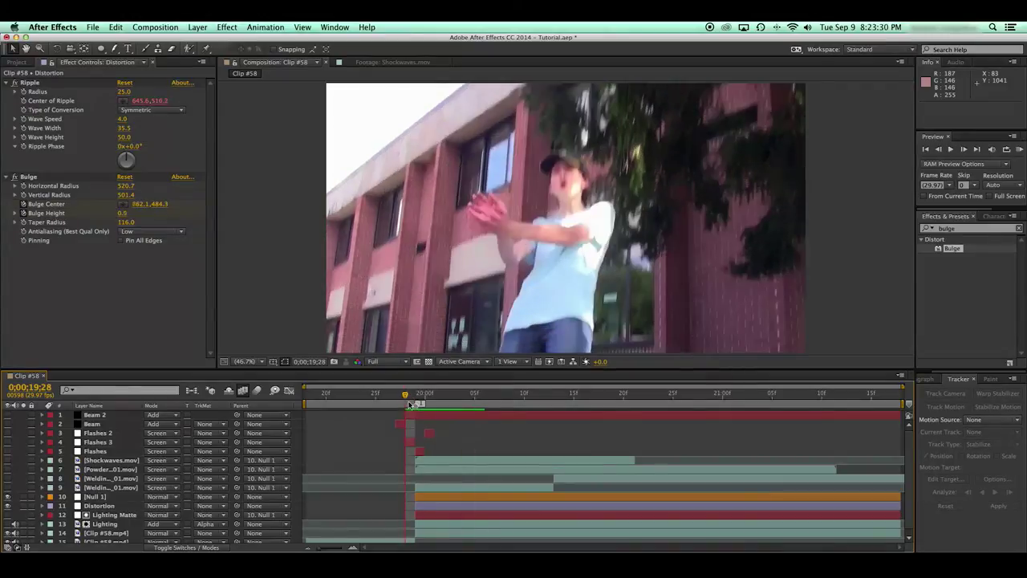
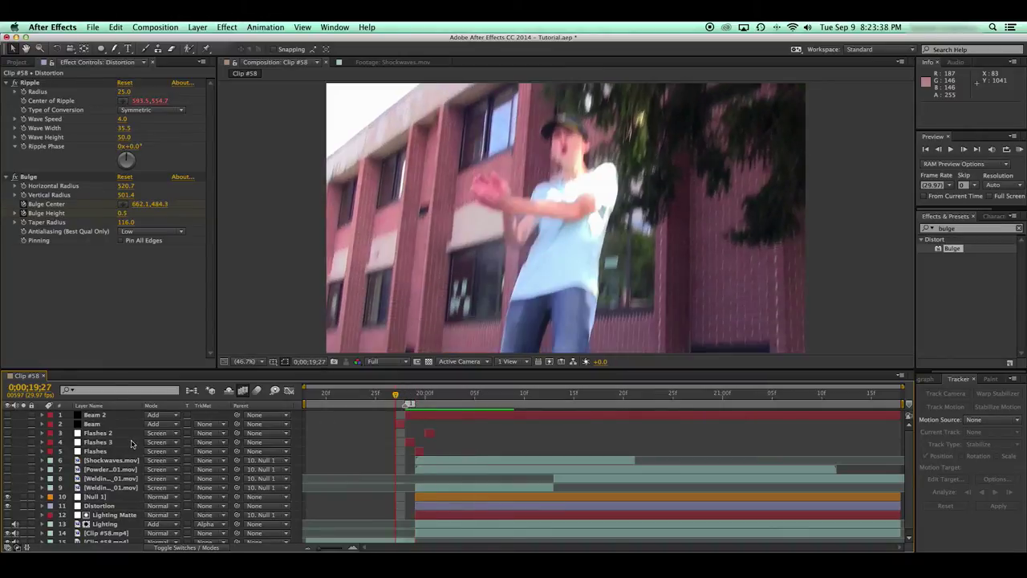
pyautogui.click(120, 423)
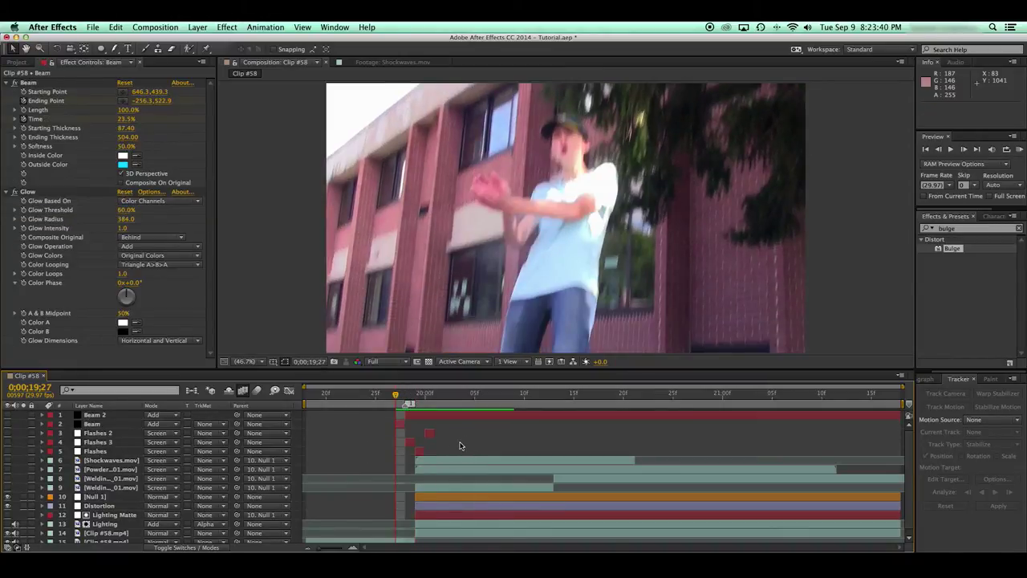
pyautogui.click(466, 437)
# Hide the Distortion layer and add a full-size black solid named Flare that starts at 0;00;19;29.
pyautogui.press('pagedown')
pyautogui.moveTo(415, 396)
pyautogui.mouseDown()
pyautogui.moveTo(434, 395)
pyautogui.moveTo(415, 397)
pyautogui.mouseUp()
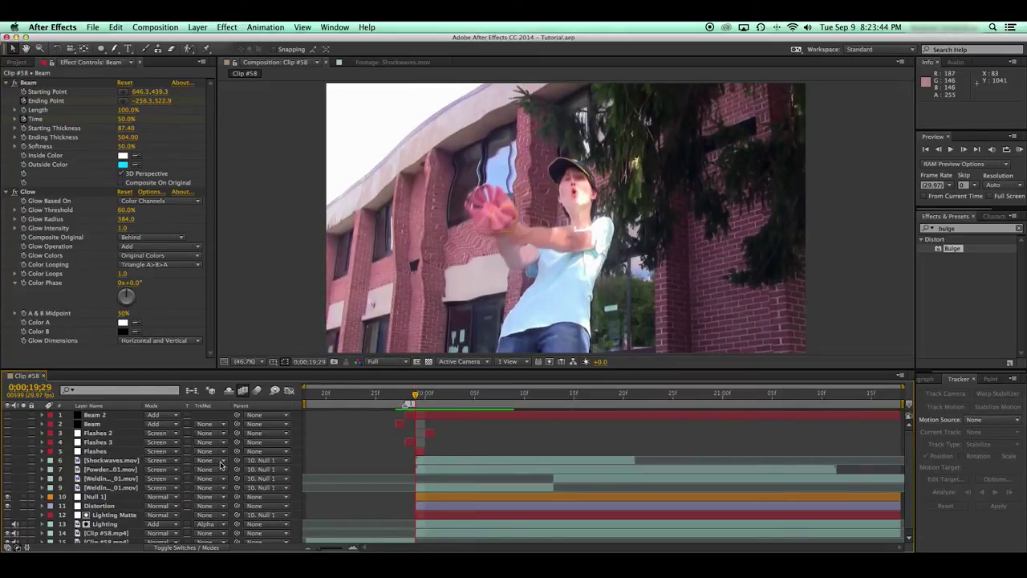
pyautogui.click(10, 505)
pyautogui.press('super+y')
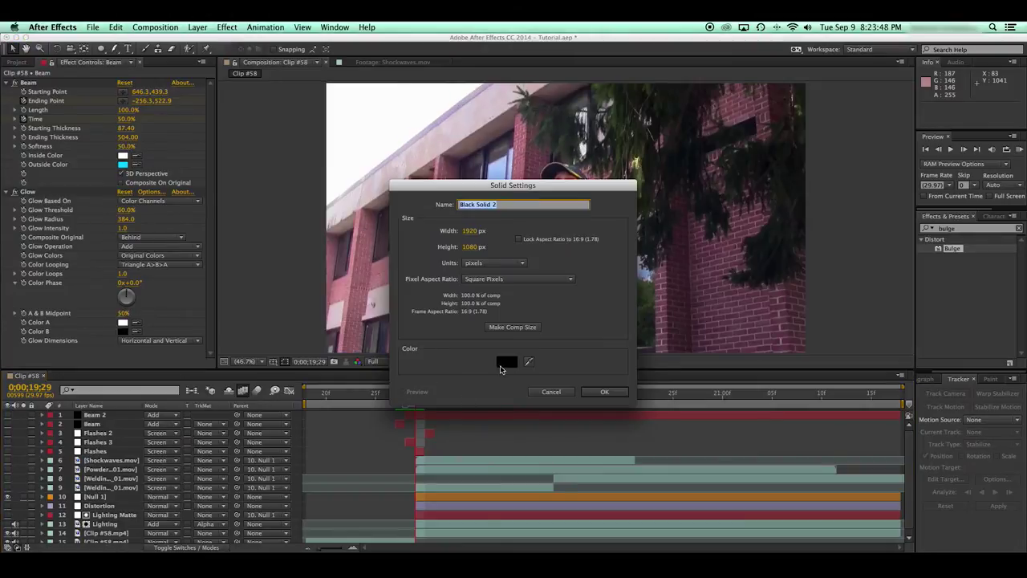
pyautogui.press('Return')
pyautogui.press('Return')
pyautogui.write('Flare')
pyautogui.press('Return')
pyautogui.hotkey('alt', '[')
# Apply Optical Flares to the Flare layer and extend the layer's start back to 0;00;19;28.
pyautogui.press('pageup')
pyautogui.moveTo(967, 228); pyautogui.dragTo(894, 248)
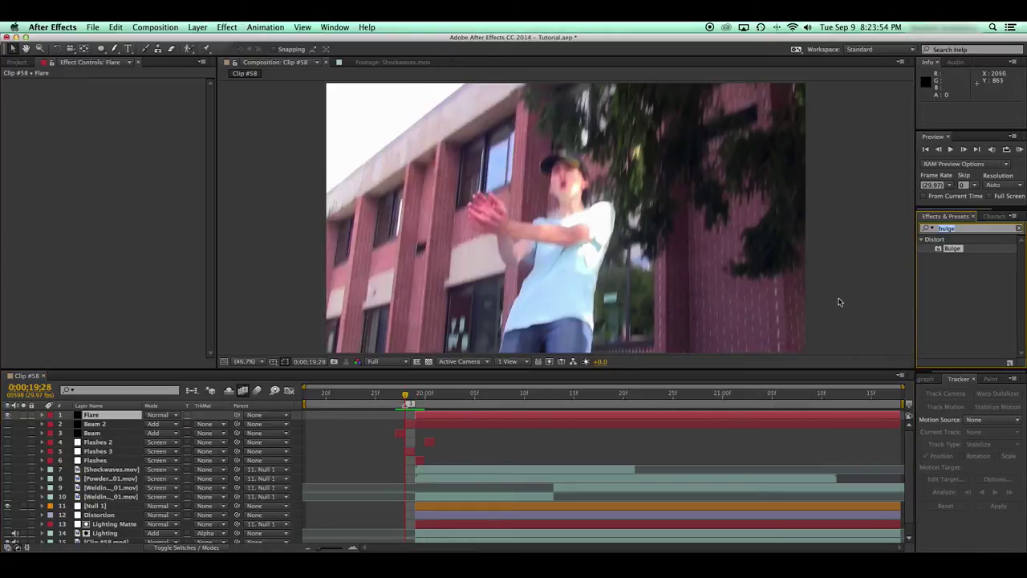
pyautogui.write('optic')
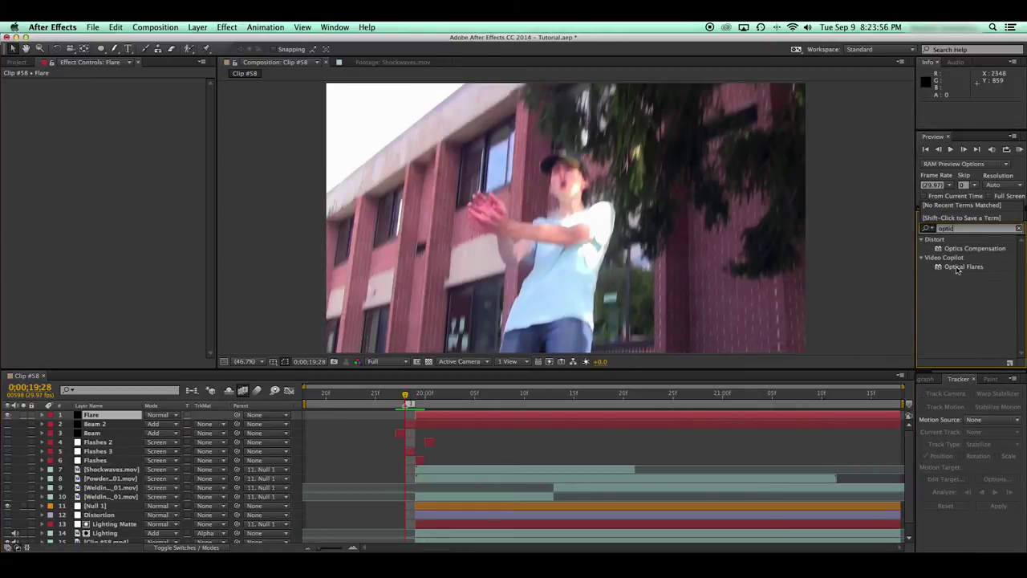
pyautogui.doubleClick(957, 267)
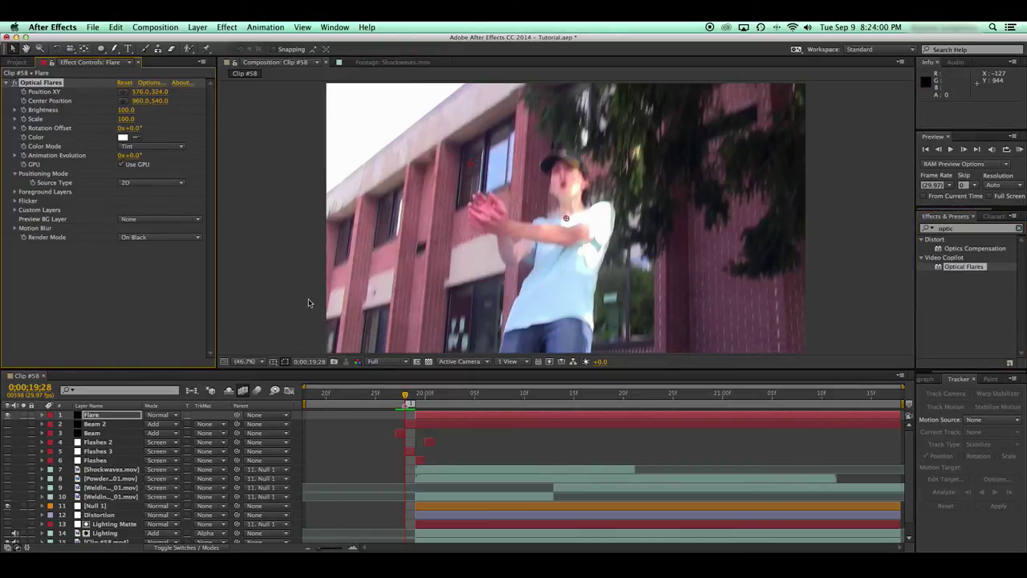
pyautogui.click(121, 422)
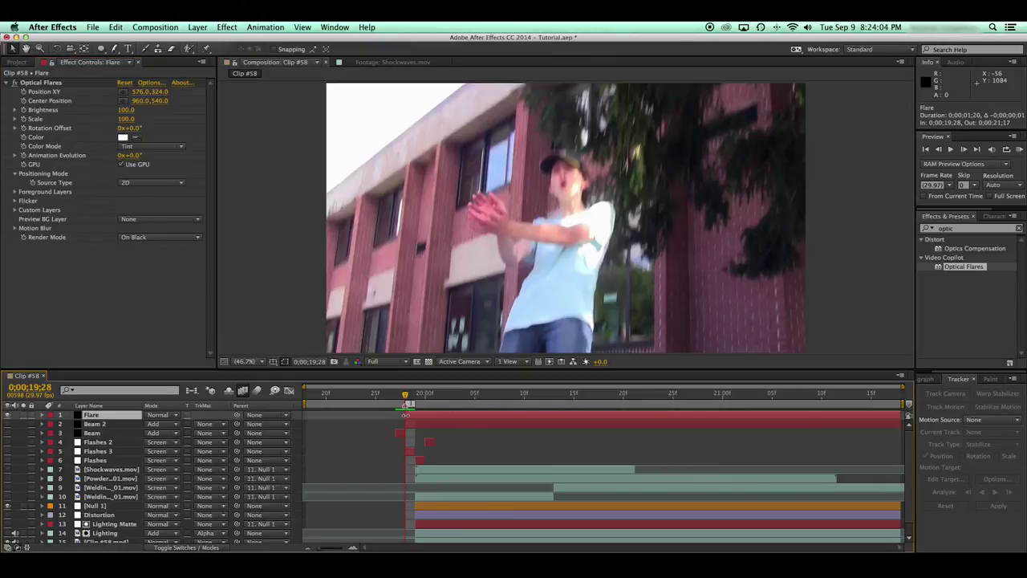
# Set the flare's Render Mode to On Transparent and the Flare layer's blend mode to Screen.
pyautogui.click(153, 237)
pyautogui.click(152, 254)
pyautogui.click(157, 415)
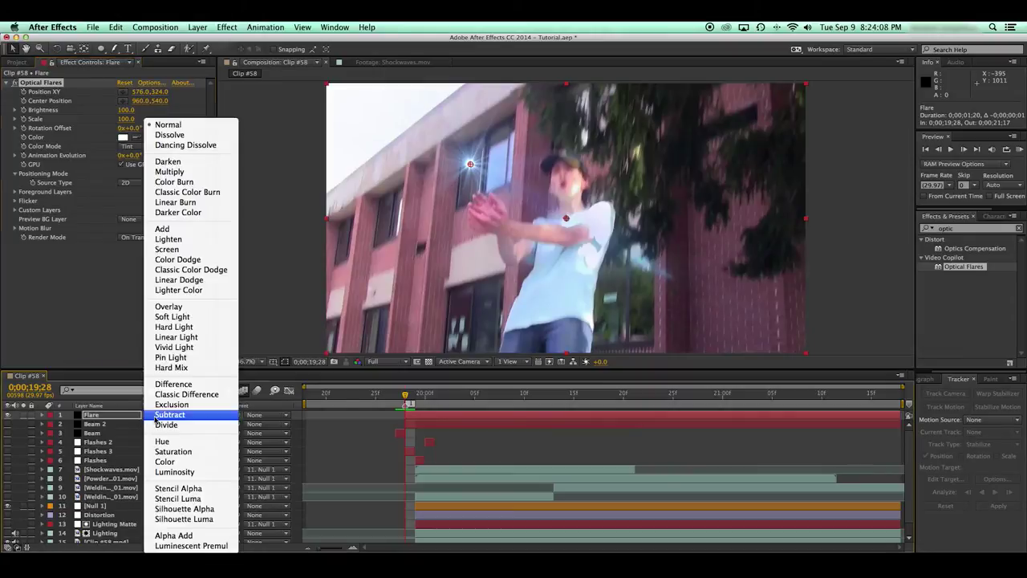
pyautogui.click(193, 252)
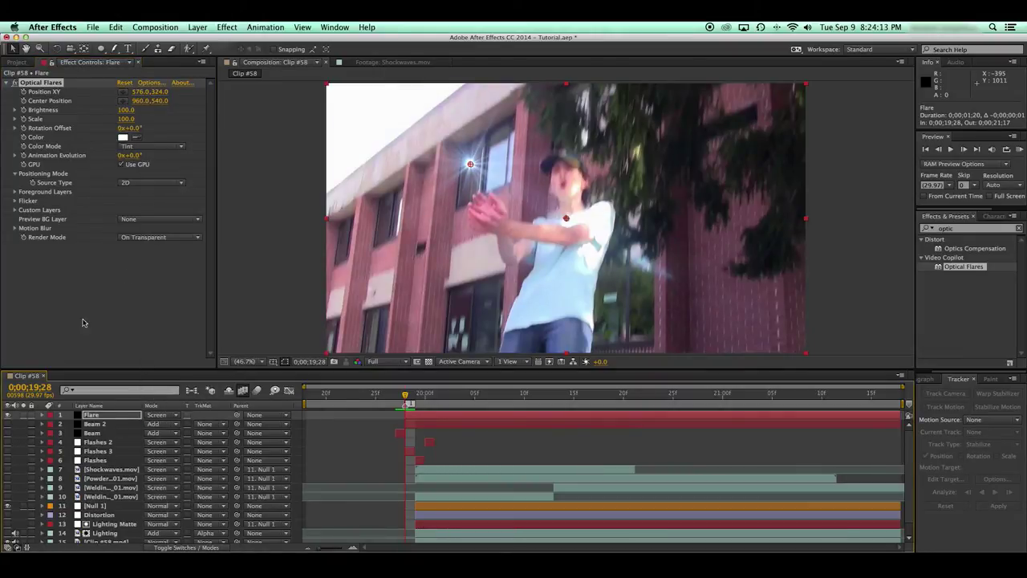
# Compare the Flare layer in Normal blend mode, and set it back to Screen.
pyautogui.click(312, 480)
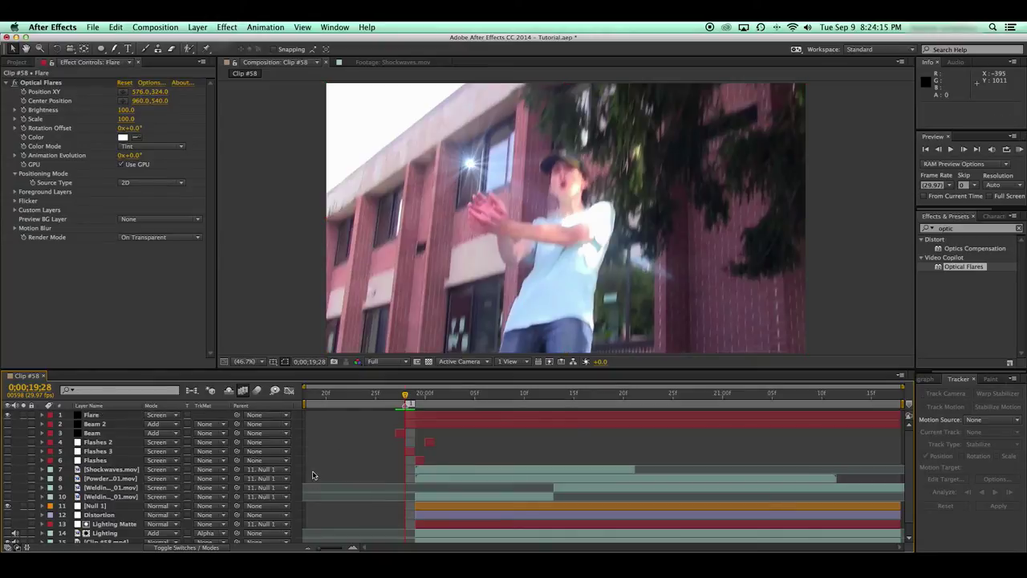
pyautogui.click(113, 414)
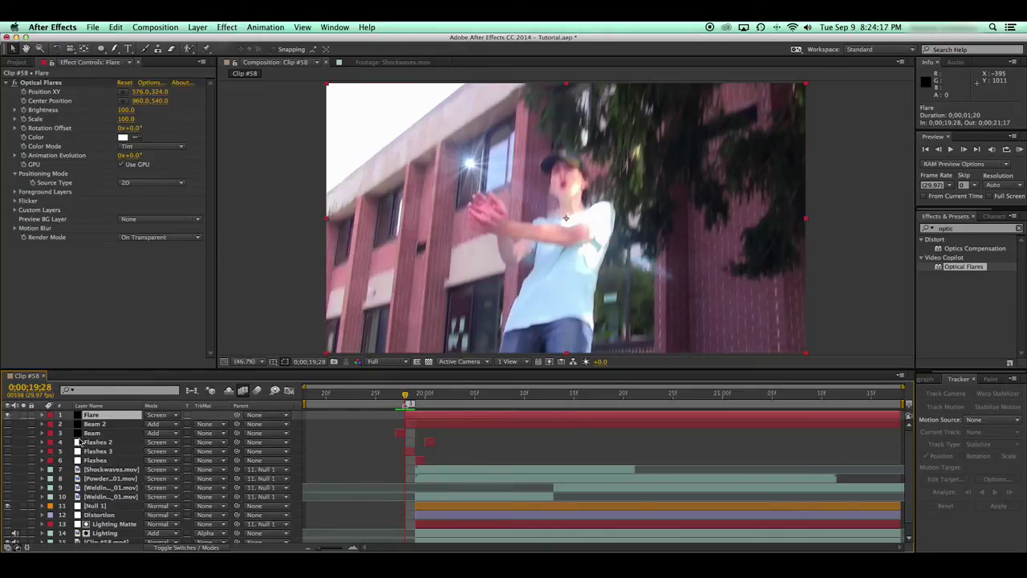
pyautogui.click(159, 415)
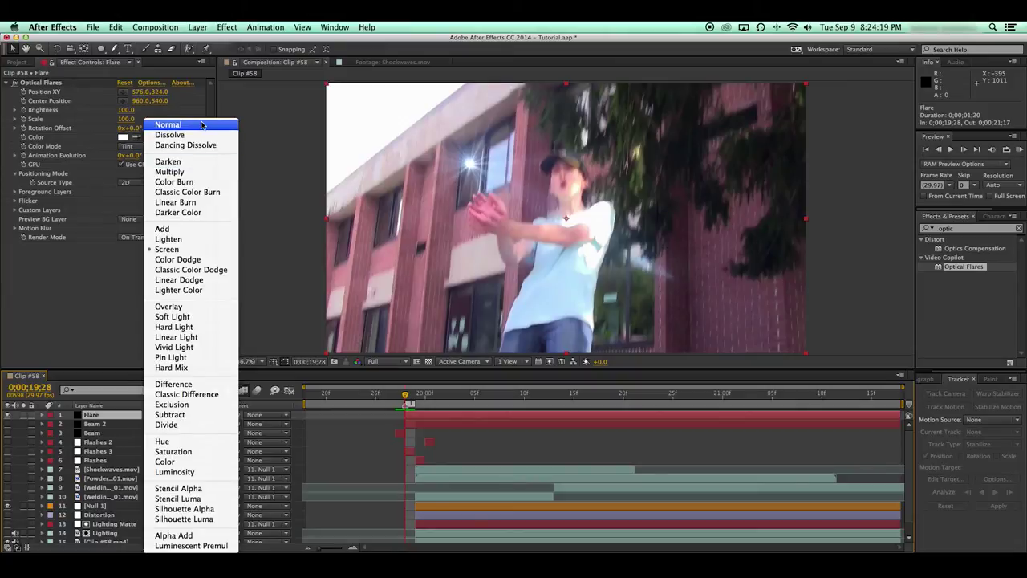
pyautogui.click(168, 125)
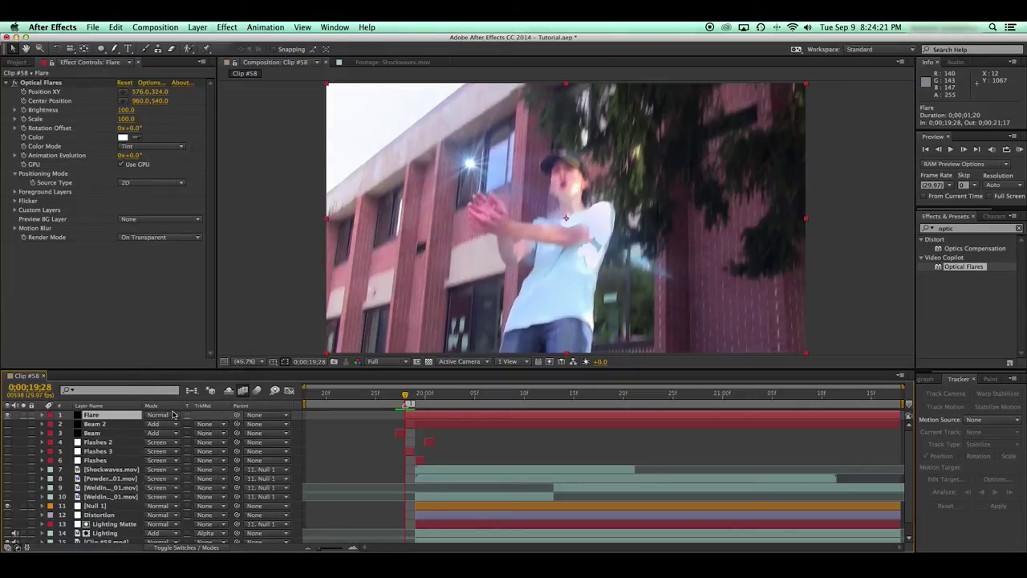
pyautogui.click(168, 418)
pyautogui.click(166, 246)
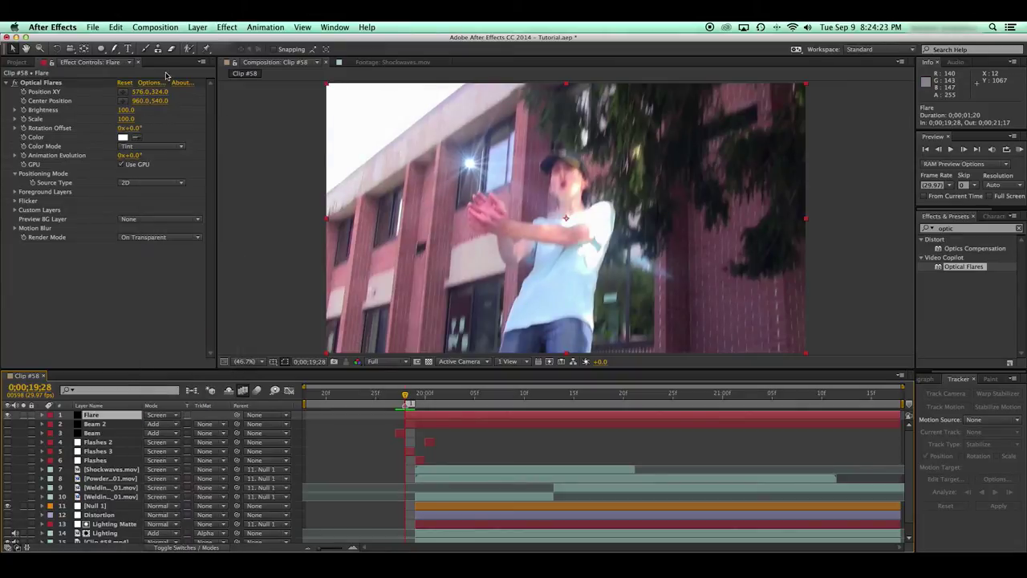
# Load a blue flare with a horizontal streak from the Optical Flares Motion Graphics presets.
pyautogui.click(143, 84)
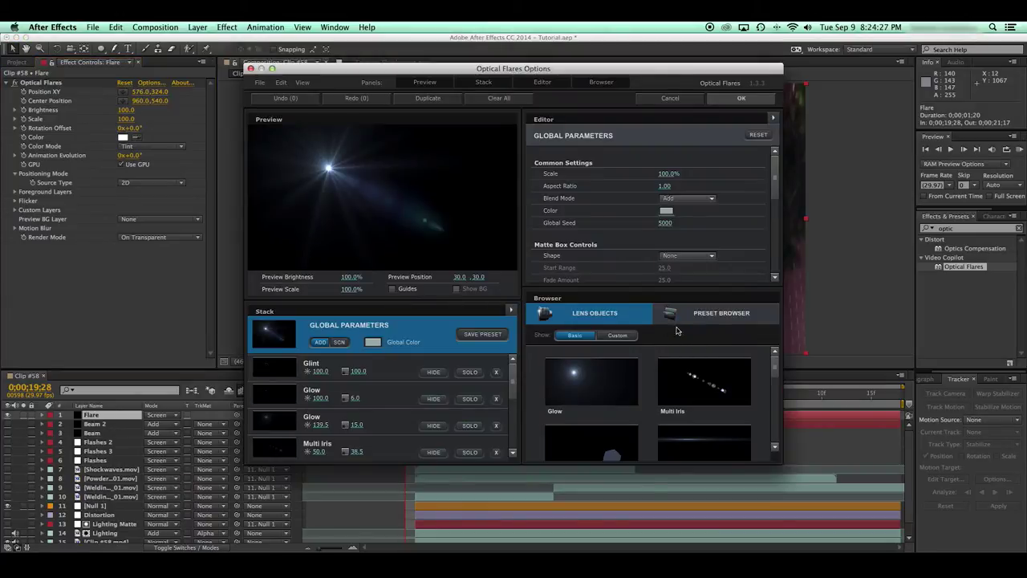
pyautogui.click(676, 320)
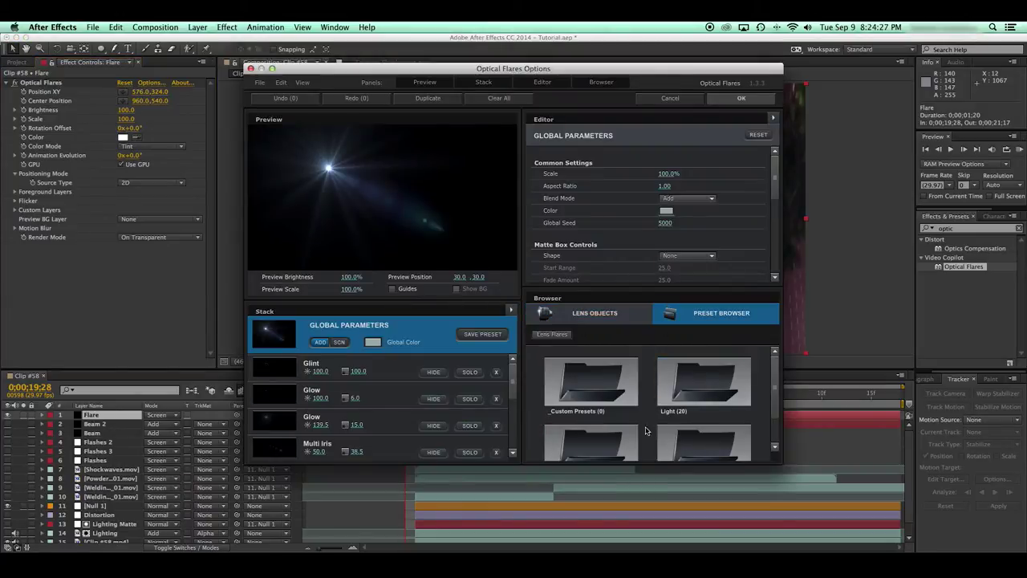
pyautogui.doubleClick(629, 432)
pyautogui.scroll(-3, 723, 401)
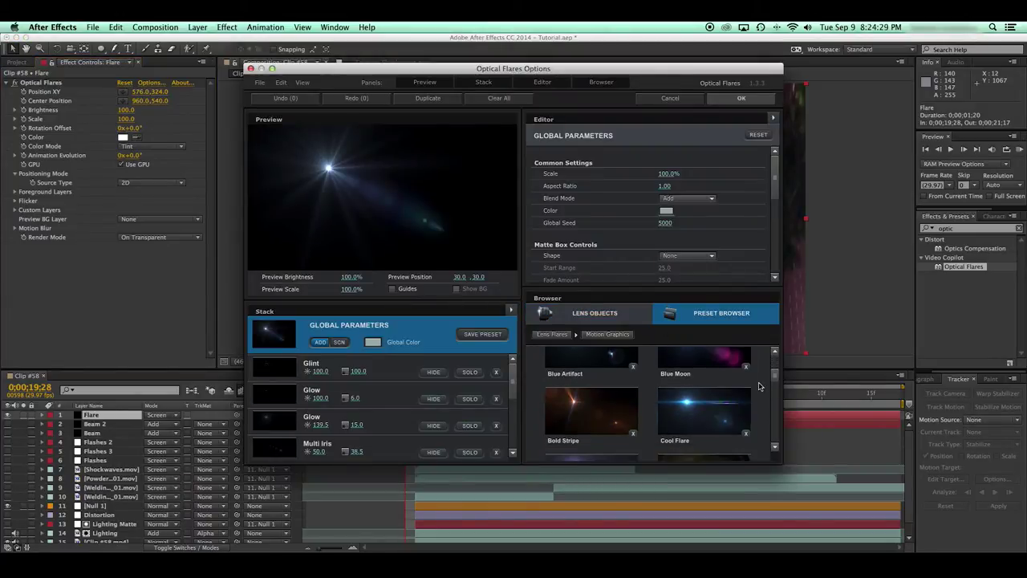
pyautogui.click(745, 424)
pyautogui.click(738, 98)
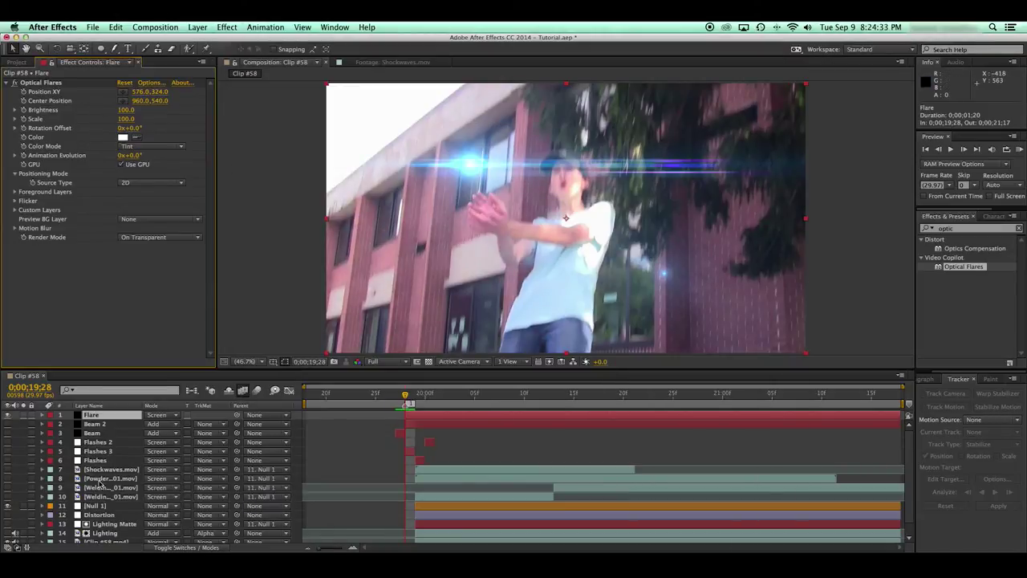
# Link the flare's Position XY to Null 1's Position with an expression, and collapse the Flare layer's properties.
pyautogui.click(110, 506)
pyautogui.press('p')
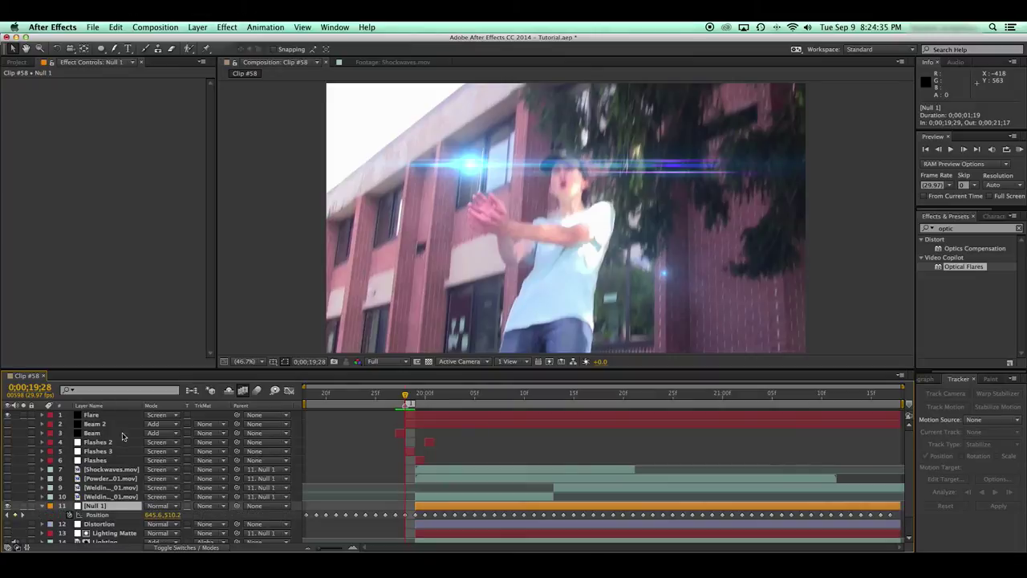
pyautogui.click(114, 416)
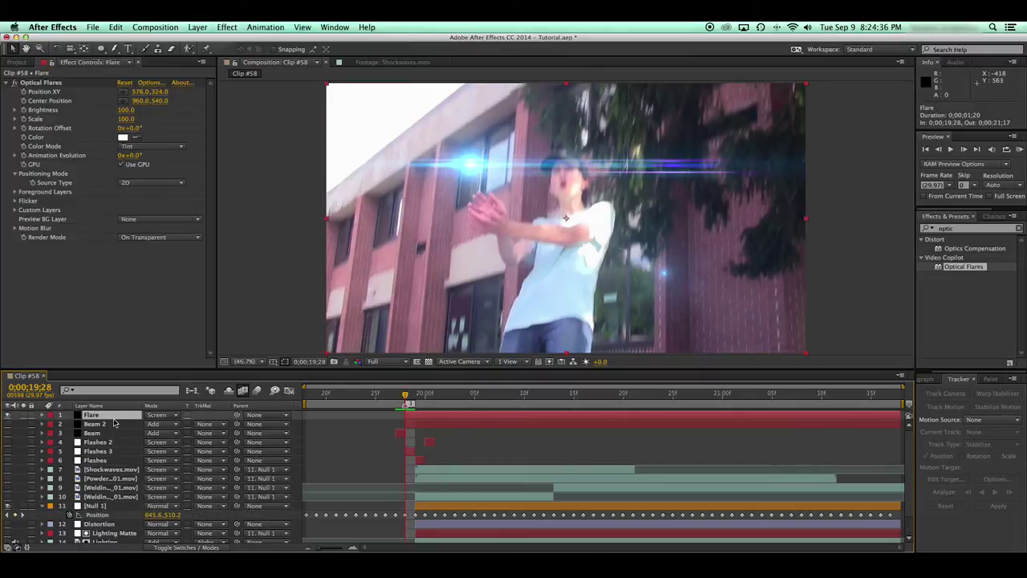
pyautogui.keyDown('alt'); pyautogui.click(24, 93); pyautogui.keyUp('alt')
pyautogui.moveTo(175, 451); pyautogui.dragTo(123, 498)
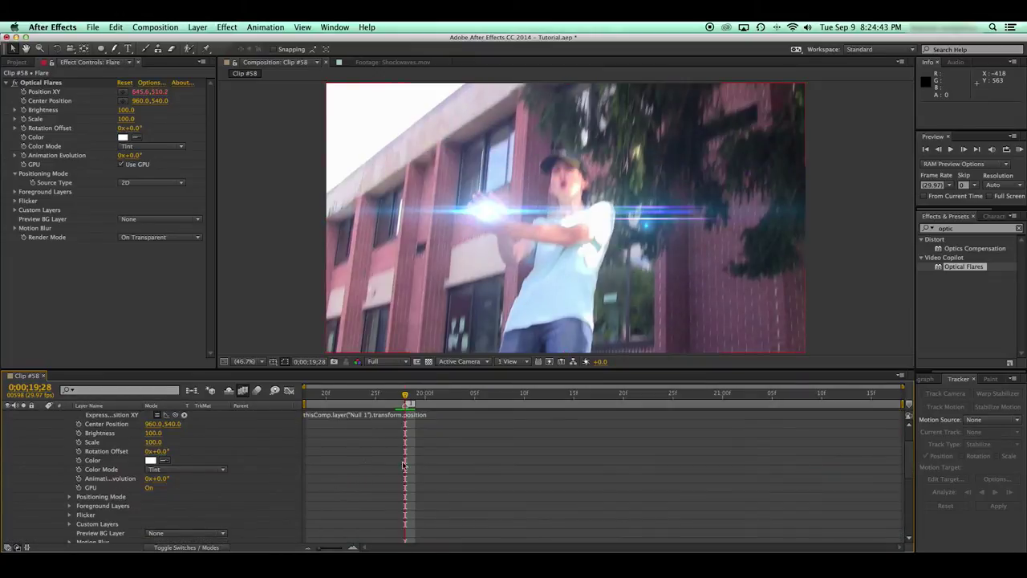
pyautogui.scroll(2, 418, 471)
pyautogui.click(42, 417)
# Stop the preview and set the flare's Scale to 150.
pyautogui.press('space')
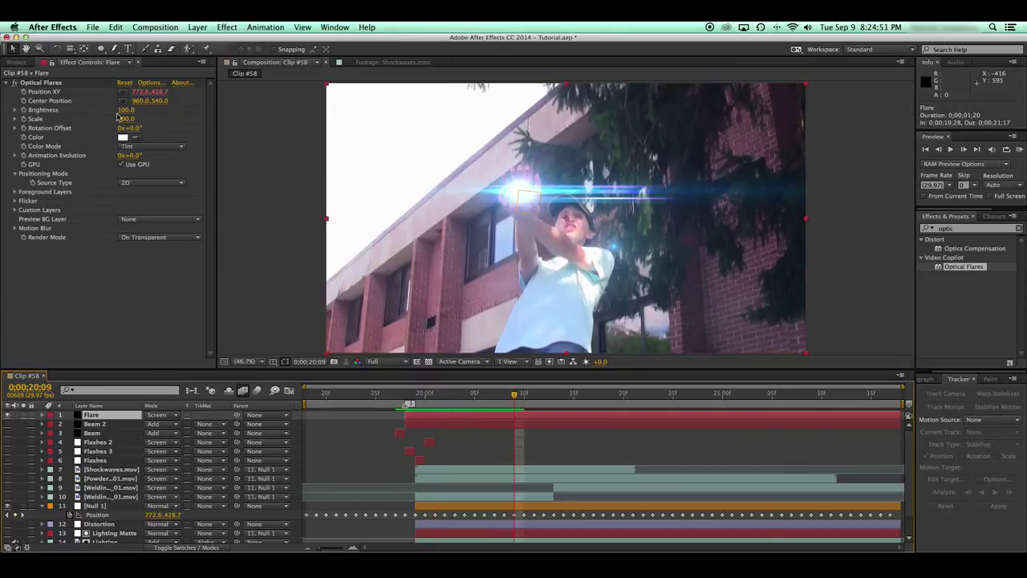
pyautogui.click(127, 118)
pyautogui.write('150')
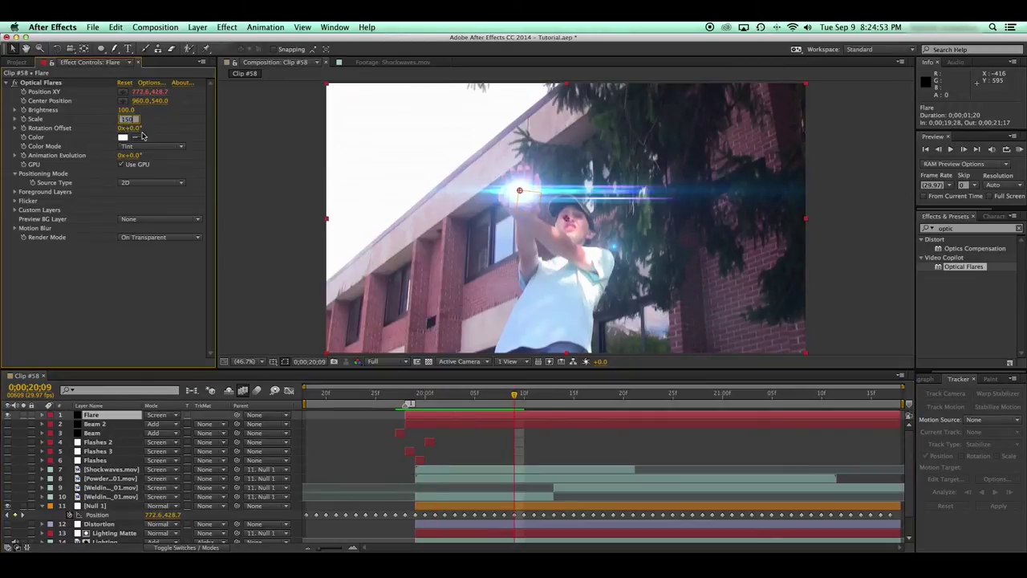
pyautogui.press('Return')
# Keyframe the flare's Brightness at 50 on its first frame, 0;00;19;28, and 100 on the following frame.
pyautogui.moveTo(408, 393); pyautogui.dragTo(395, 393)
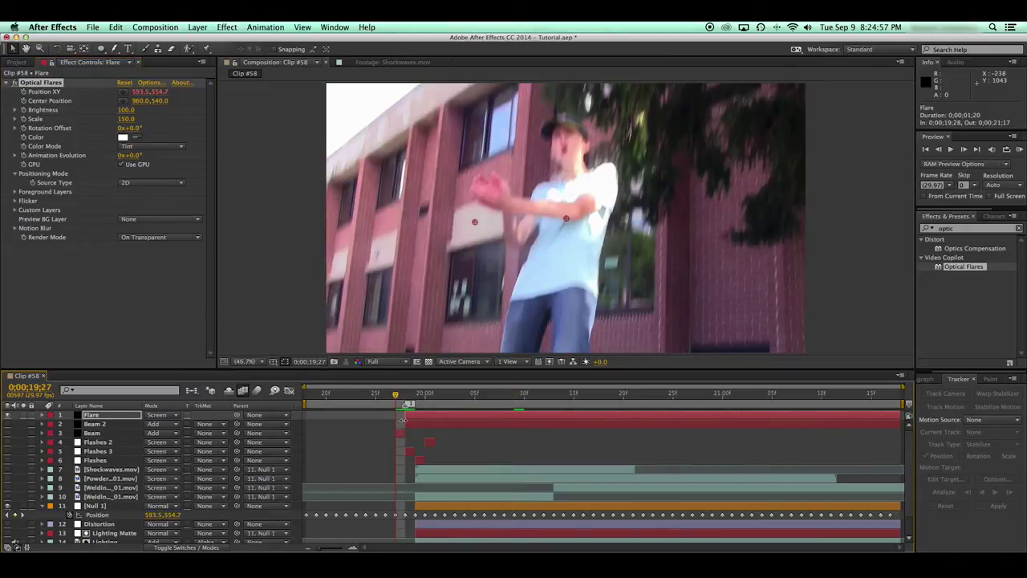
pyautogui.press('pagedown')
pyautogui.press('pagedown')
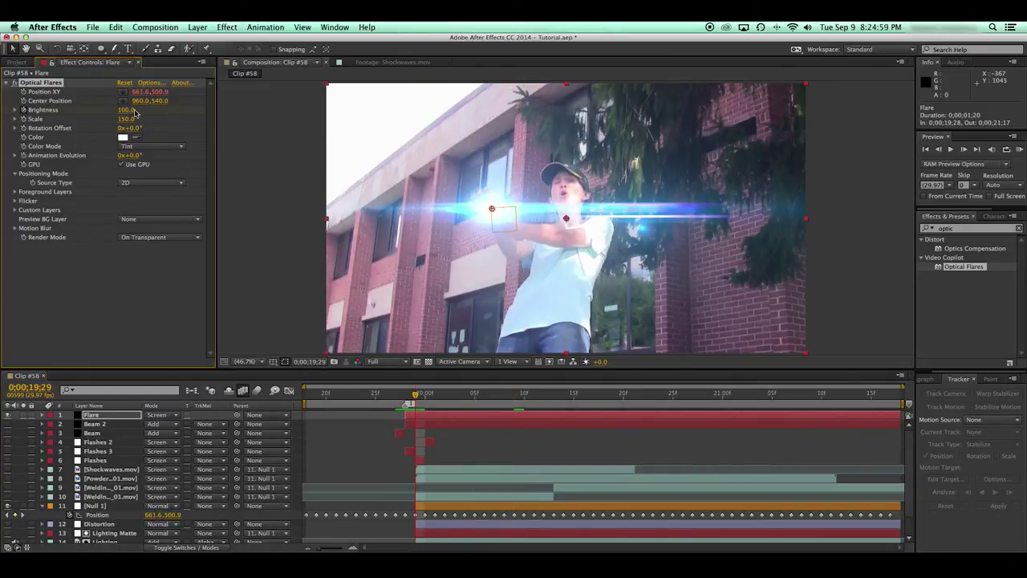
pyautogui.press('pageup')
pyautogui.click(126, 110)
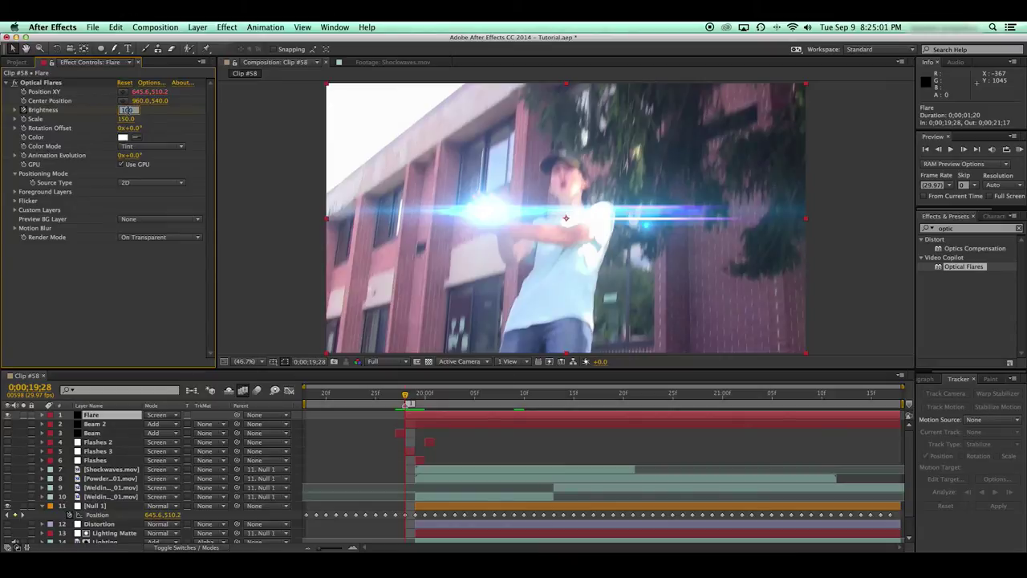
pyautogui.write('50')
pyautogui.press('Return')
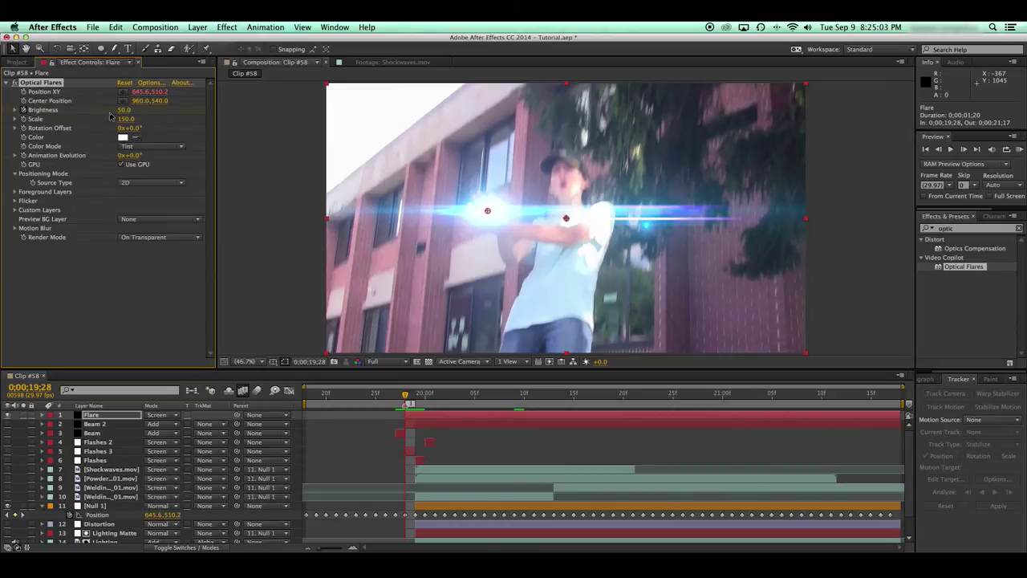
# Keyframe the flare's Scale at 150 on 0;00;19;29 and 60 on 0;00;19;28.
pyautogui.press('pagedown')
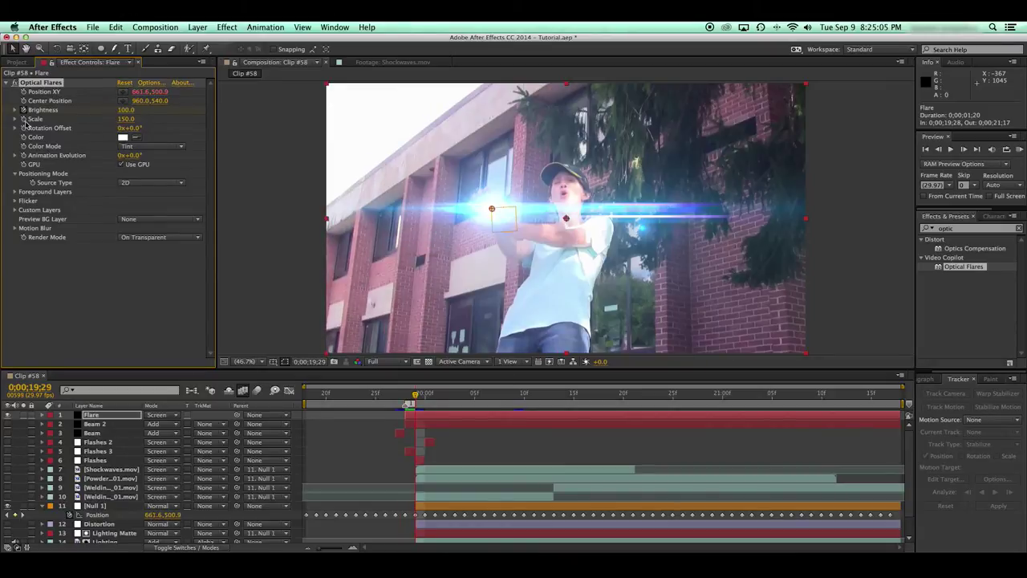
pyautogui.press('pageup')
pyautogui.click(128, 119)
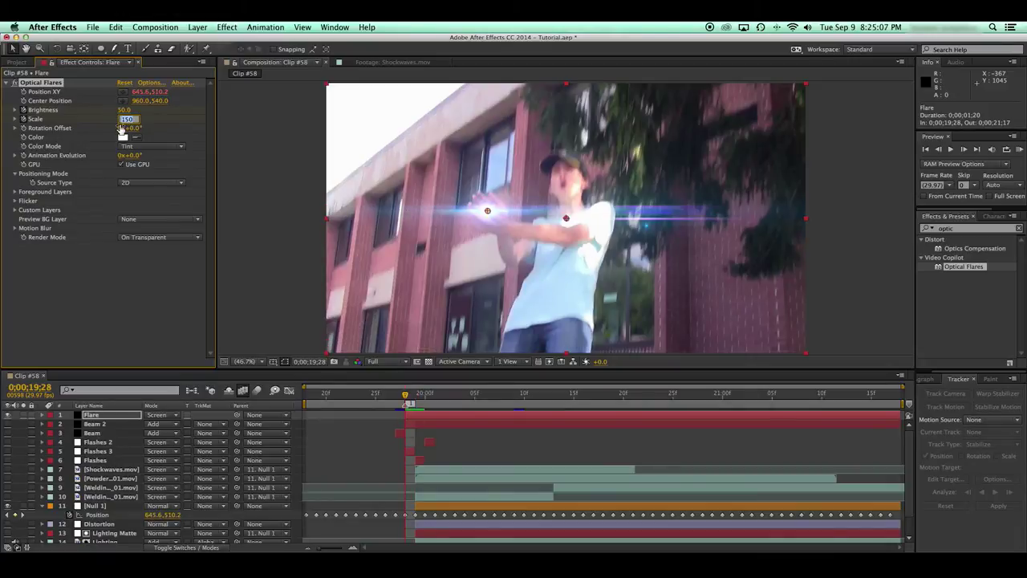
pyautogui.write('60')
pyautogui.press('Return')
pyautogui.press('pagedown')
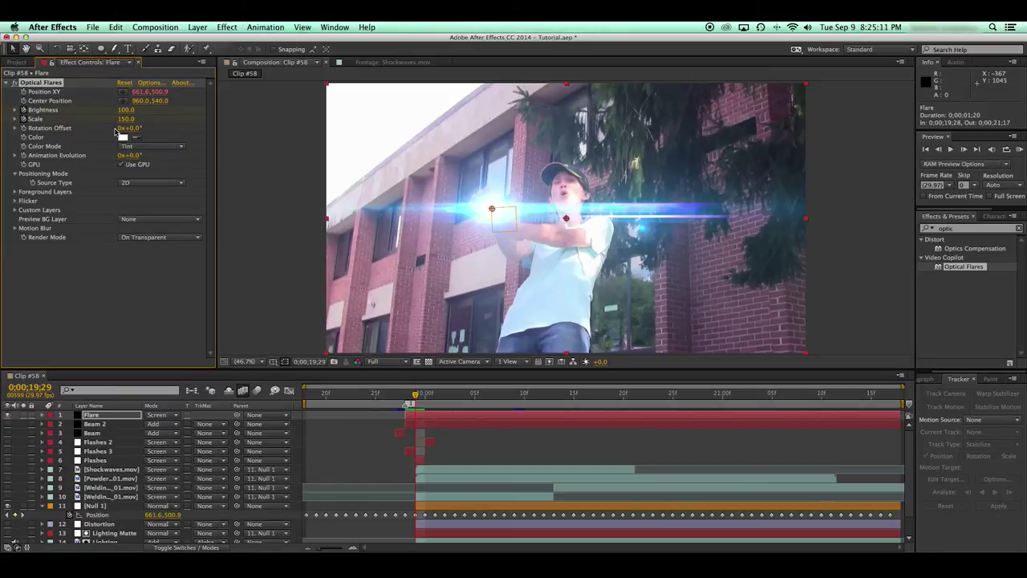
# Raise the flare's keyframes at 0;00;19;29 to Brightness 125 and Scale 200.
pyautogui.press('pagedown')
pyautogui.press('pagedown')
pyautogui.press('pagedown')
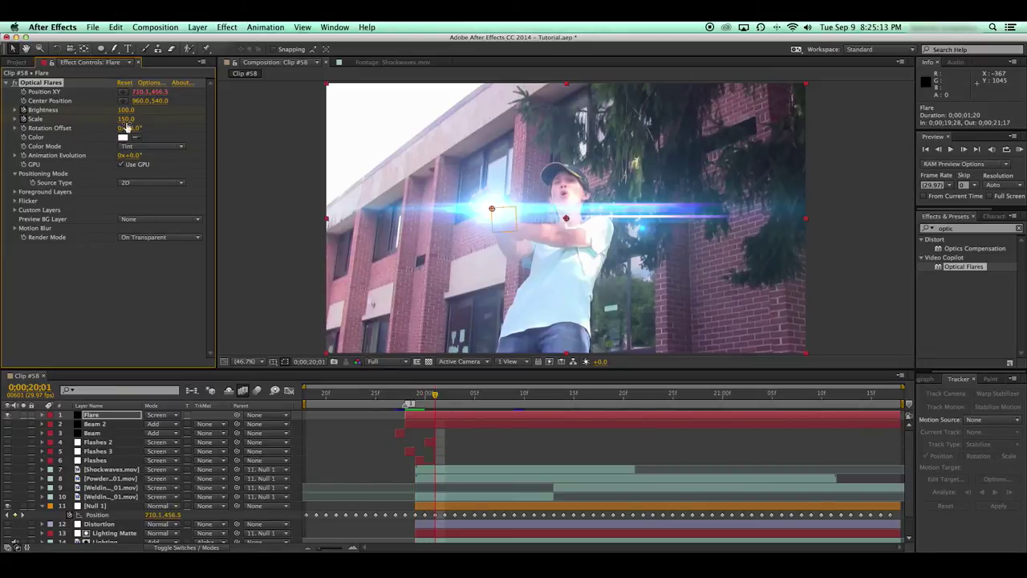
pyautogui.press('pageup')
pyautogui.press('pageup')
pyautogui.press('pageup')
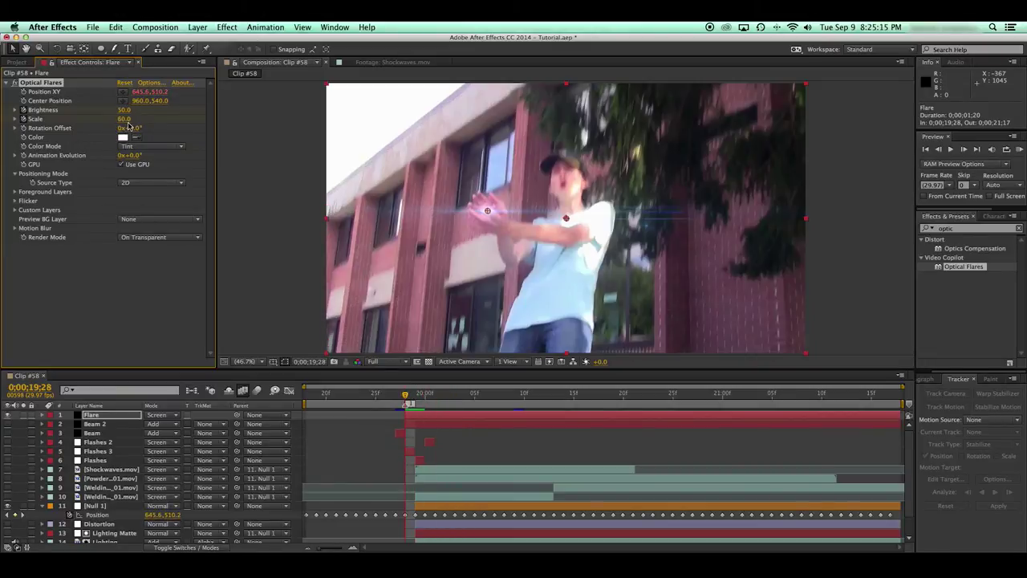
pyautogui.click(128, 110)
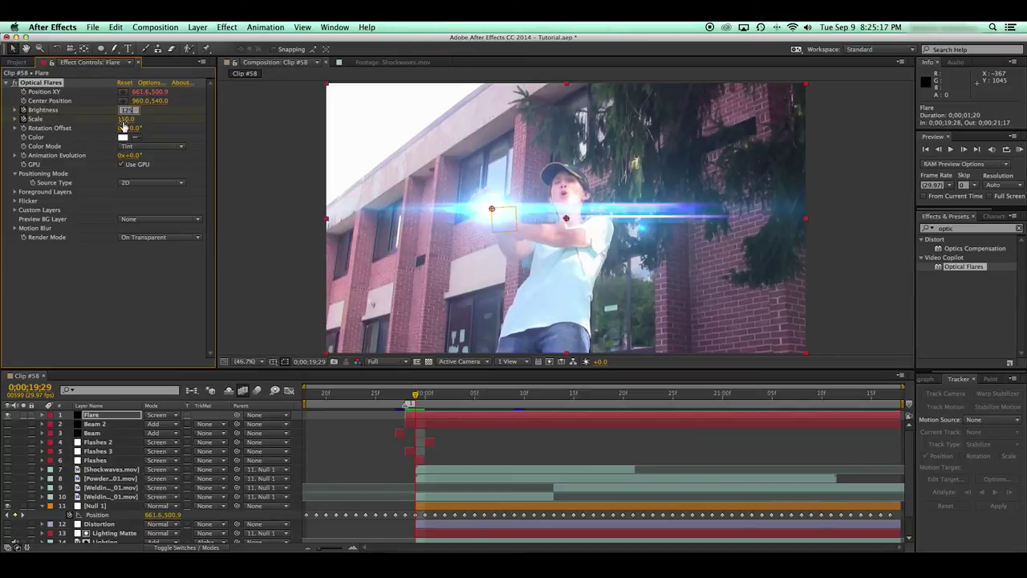
pyautogui.write('125')
pyautogui.press('Return')
pyautogui.click(125, 118)
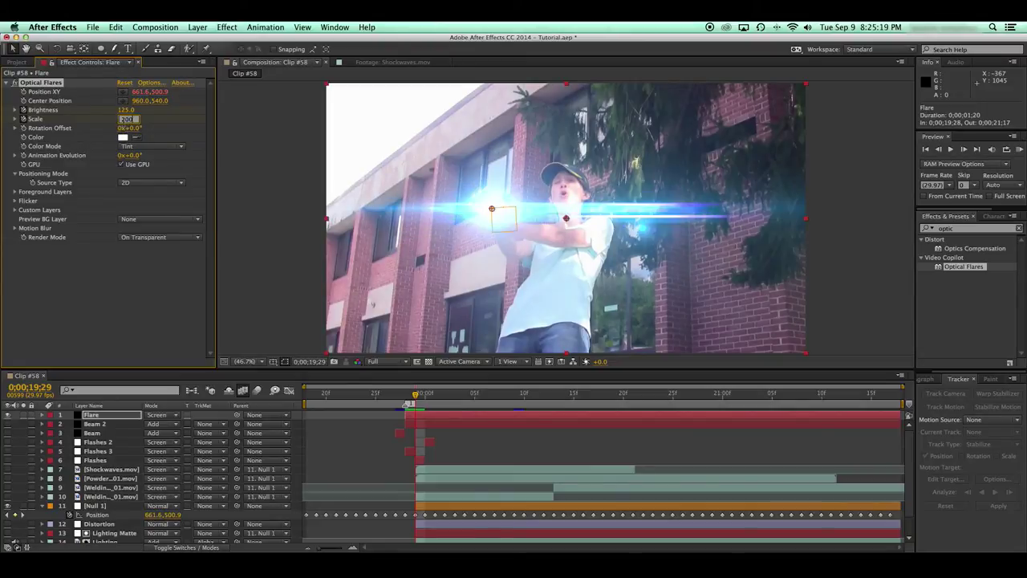
pyautogui.write('200')
pyautogui.press('Return')
# Set the flare's Brightness to 100 at 0;00;20;03, and open its Scale value for editing.
pyautogui.press('pagedown')
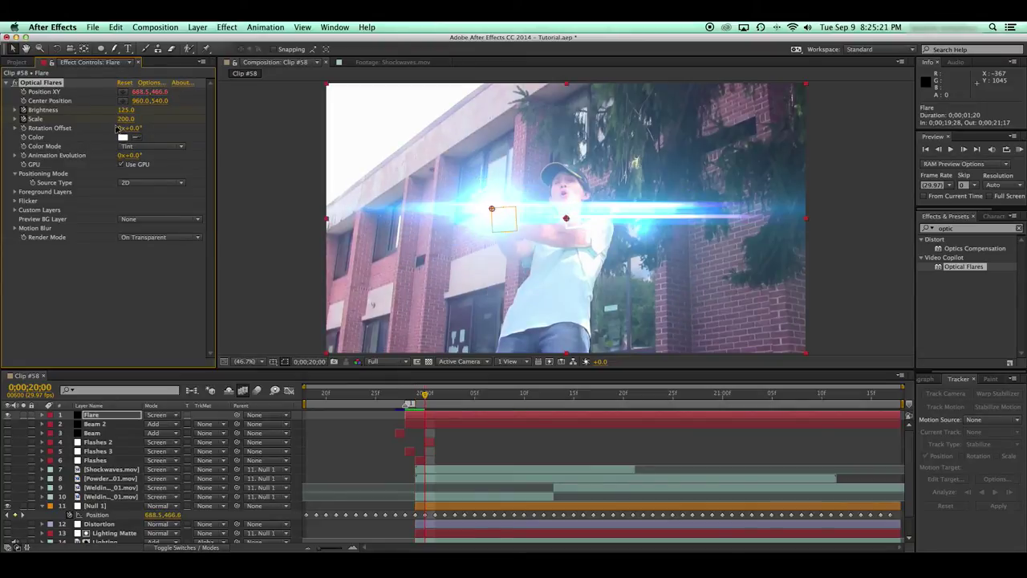
pyautogui.press('pagedown')
pyautogui.press('pagedown')
pyautogui.press('pagedown')
pyautogui.click(127, 110)
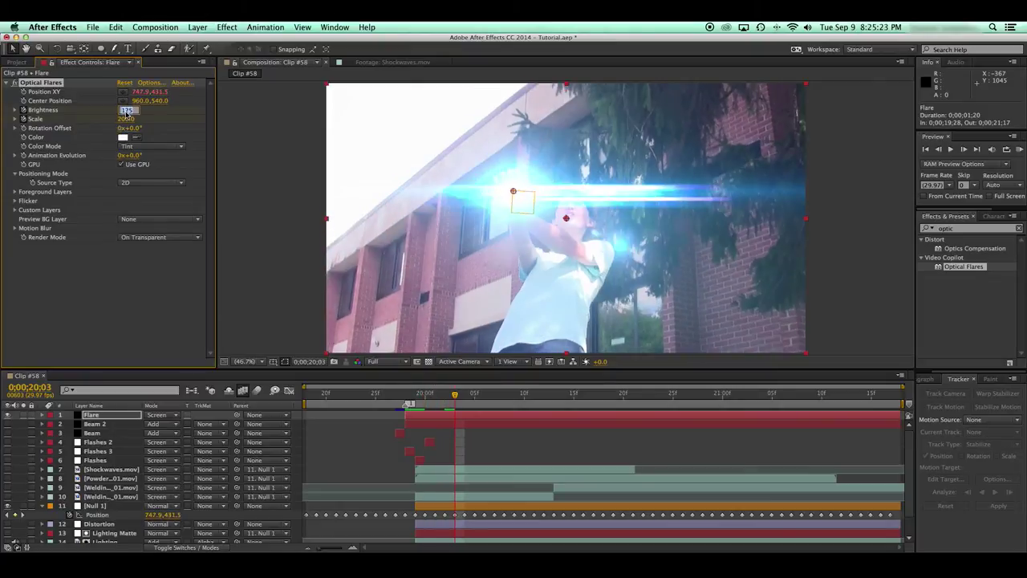
pyautogui.write('100')
pyautogui.press('Return')
pyautogui.click(125, 118)
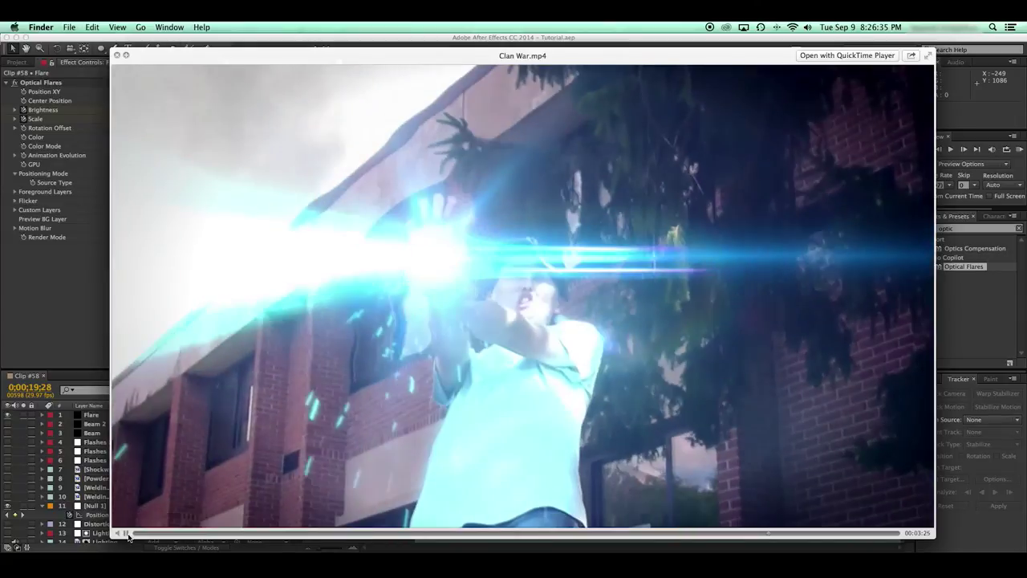
# Return from Clan War.mp4 to After Effects, make the layers Beam 2 through Distortion visible, and preview the combined effect.
pyautogui.press('space')
pyautogui.click(314, 404)
pyautogui.moveTo(7, 425); pyautogui.dragTo(6, 523)
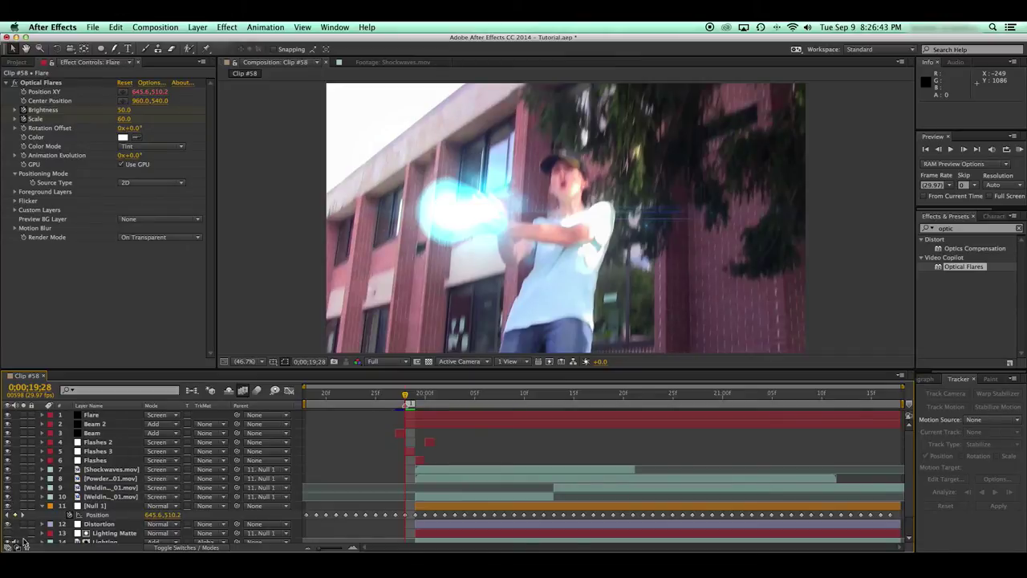
pyautogui.scroll(-2, 340, 455)
pyautogui.press('KP_0')
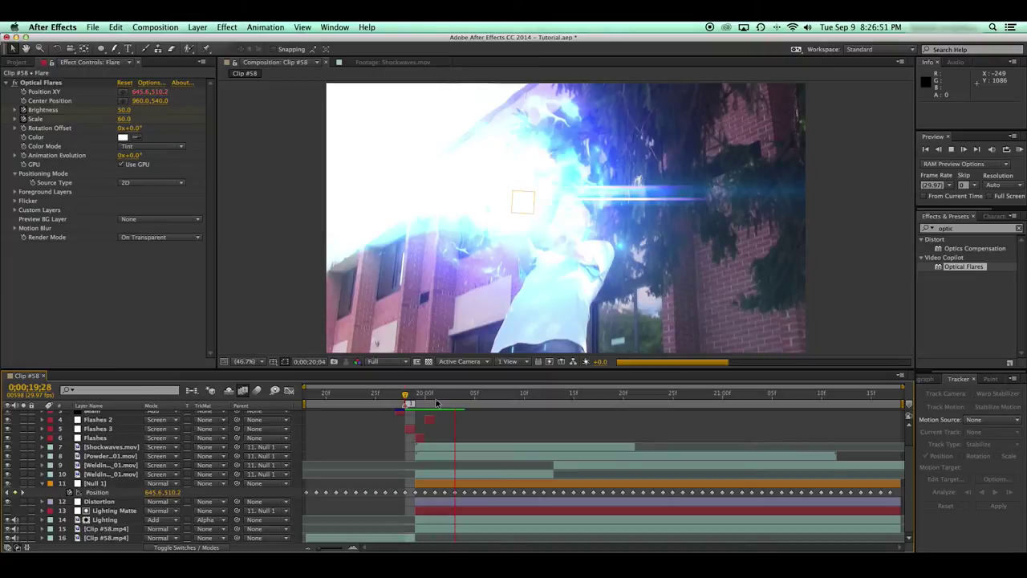
pyautogui.moveTo(464, 395); pyautogui.dragTo(414, 411)
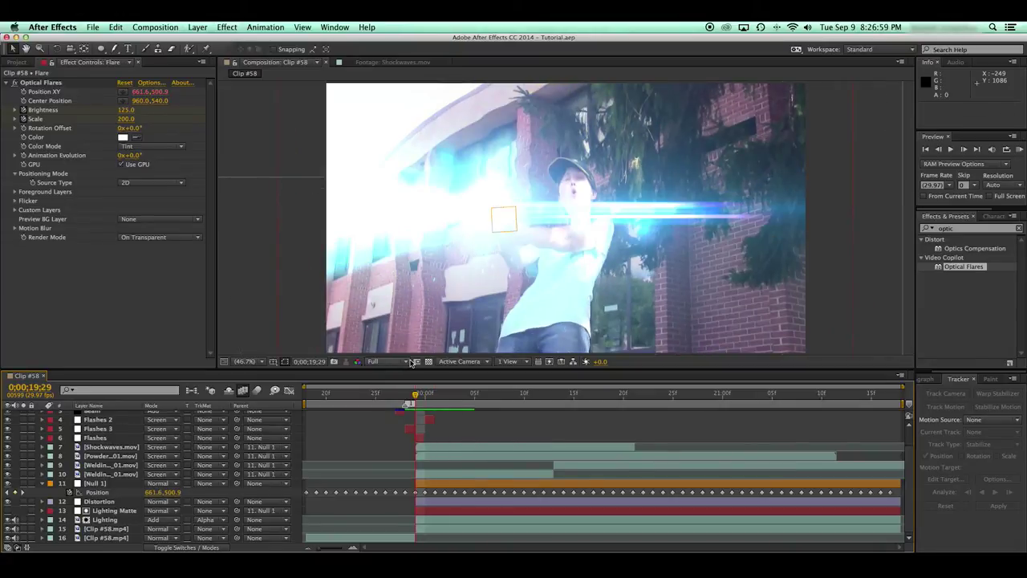
# Show the layer switches, collapse Null 1, and enable motion blur on every layer above Null 1.
pyautogui.click(200, 547)
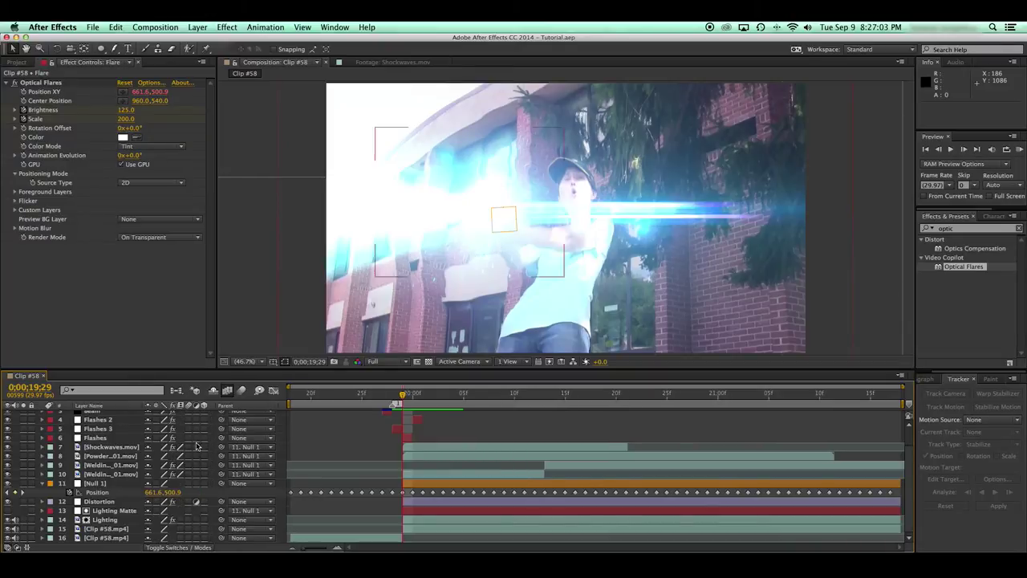
pyautogui.click(45, 484)
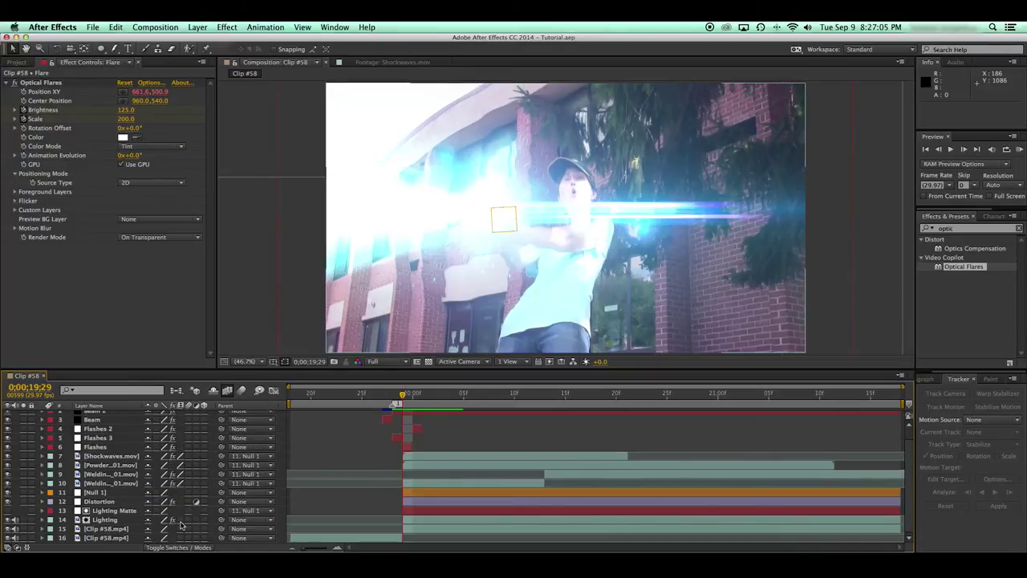
pyautogui.moveTo(189, 484); pyautogui.dragTo(190, 456)
pyautogui.scroll(2, 185, 465)
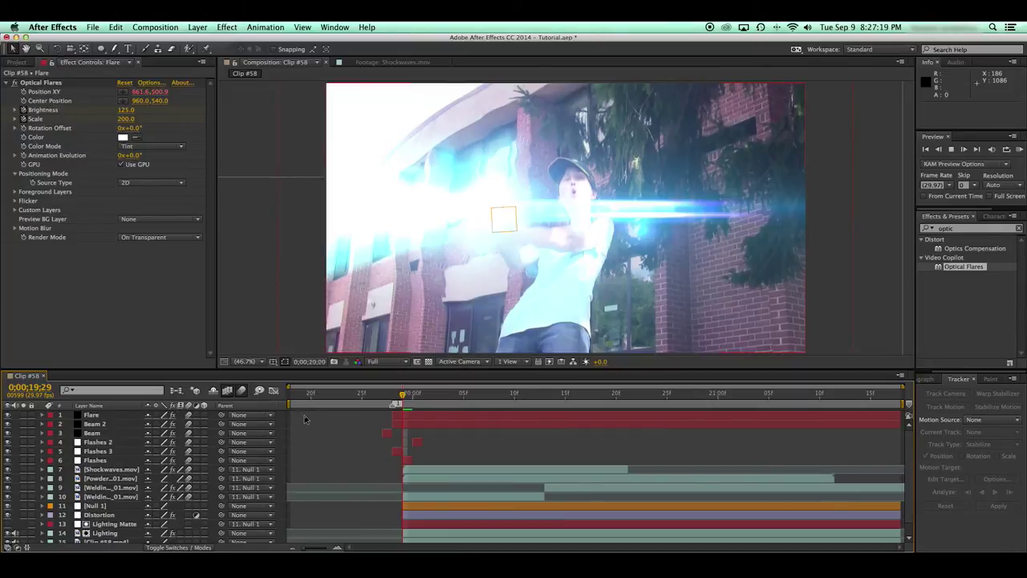
# Stop the preview, turn off motion blur for the composition, and save the project with the time at 0;00;19;28.
pyautogui.press('space')
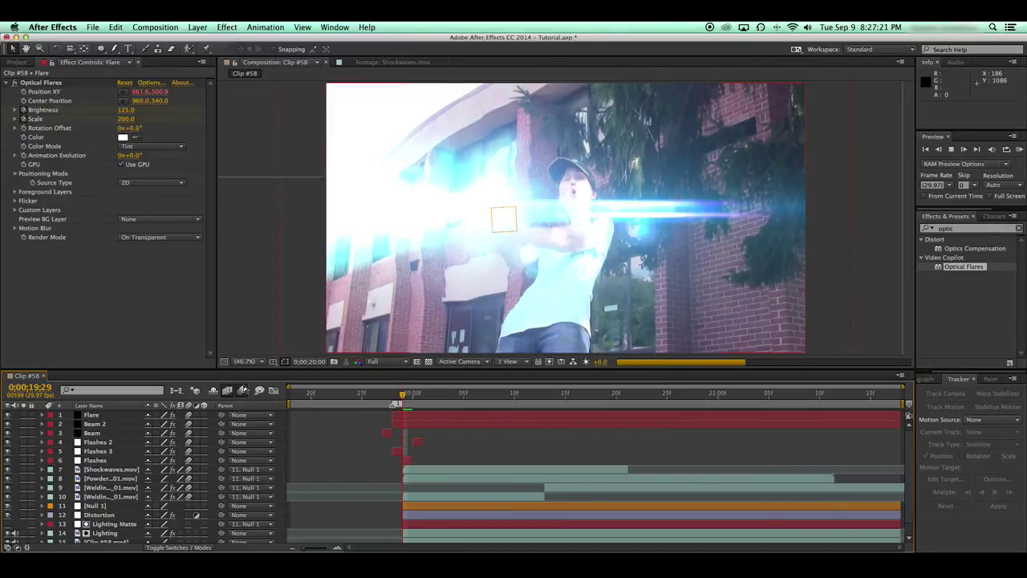
pyautogui.click(241, 392)
pyautogui.moveTo(404, 396); pyautogui.dragTo(392, 398)
pyautogui.press('super+s')
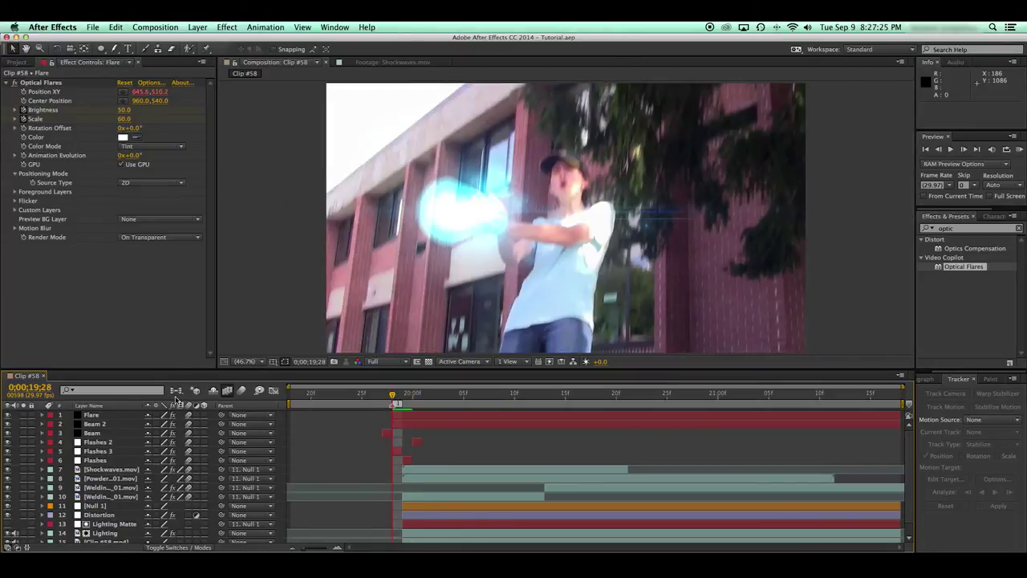
# Pre-compose all layers into a new composition named Hadoken Precomp, moving all attributes into it.
pyautogui.press('pagedown')
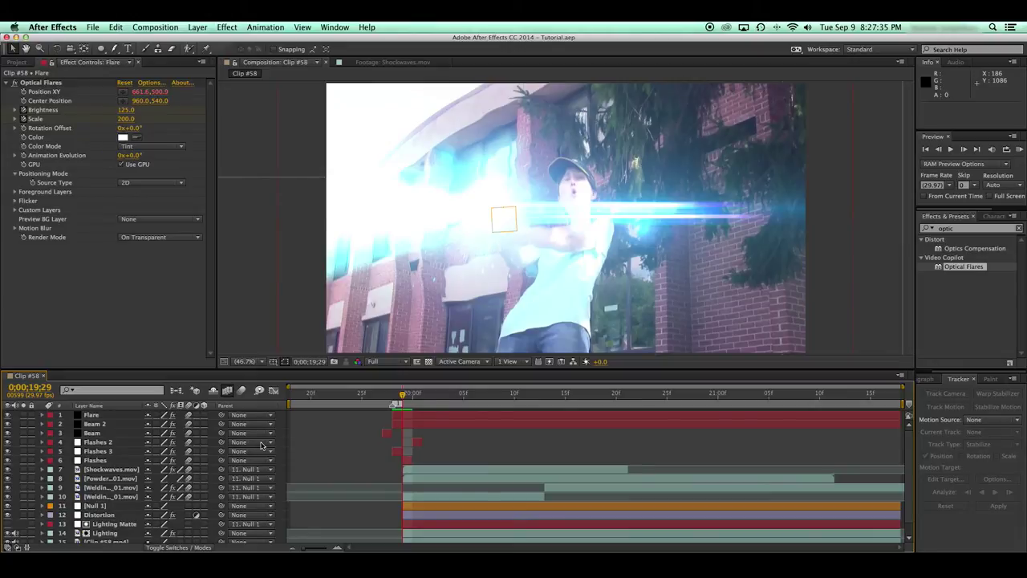
pyautogui.press('super+a')
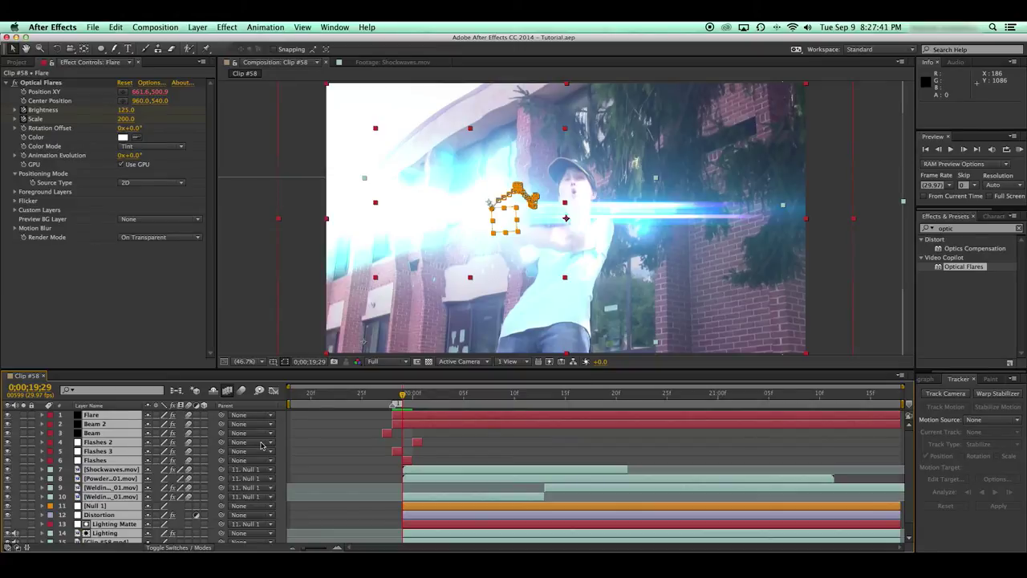
pyautogui.press('super+shift+c')
pyautogui.write('Hadoken')
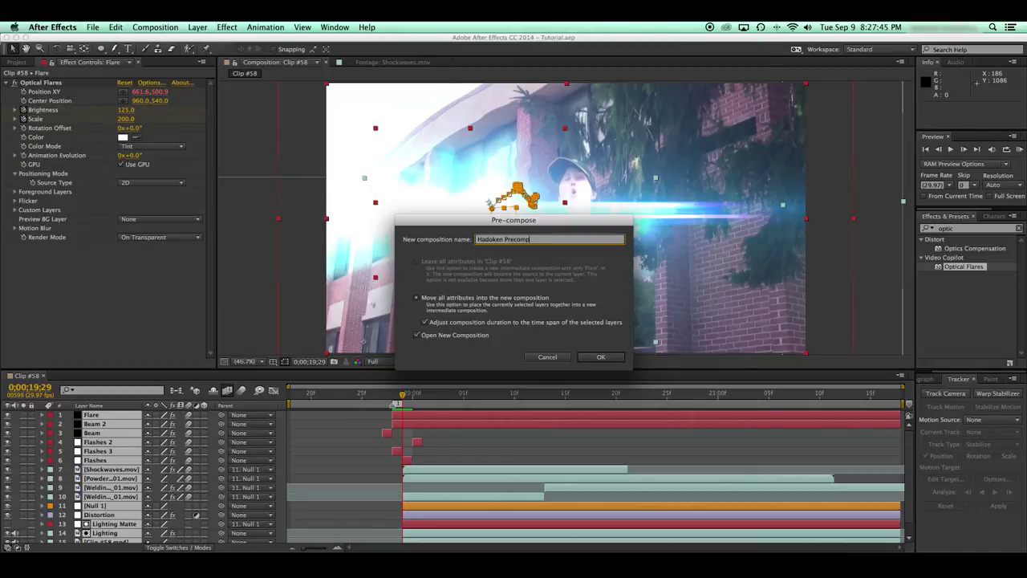
pyautogui.write(' Precomp')
pyautogui.press('Return')
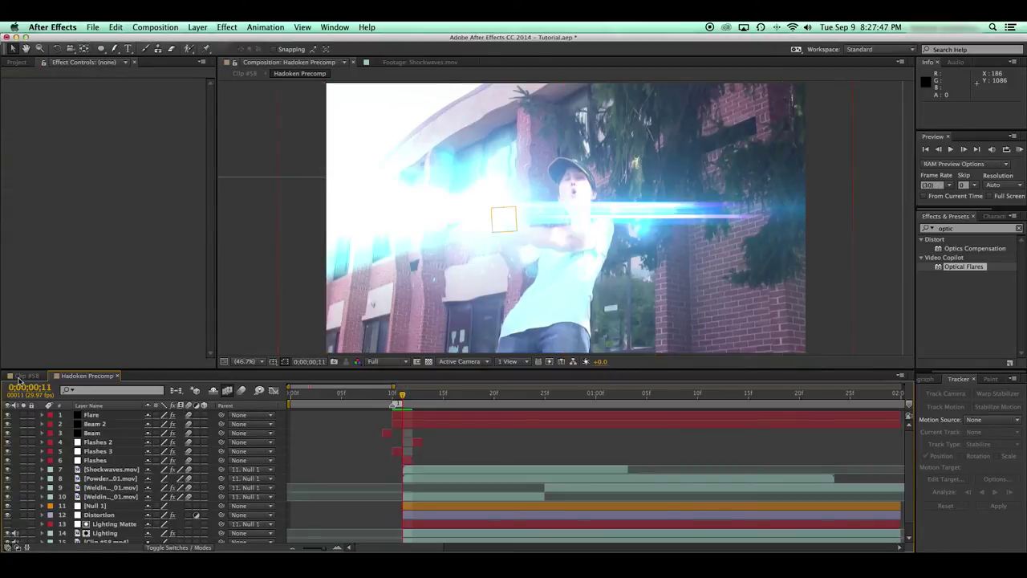
# Scale the Hadoken Precomp layer in Clip #58 to 105.5%.
pyautogui.click(26, 376)
pyautogui.press('s')
pyautogui.click(184, 424)
pyautogui.write('105')
pyautogui.press('Return')
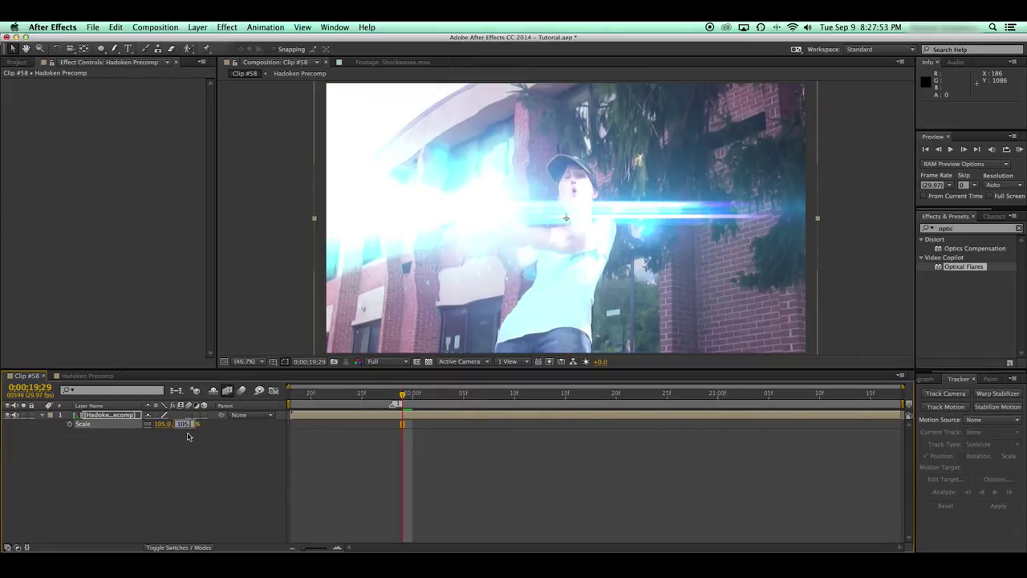
pyautogui.write('.5')
pyautogui.press('Return')
pyautogui.press('s')
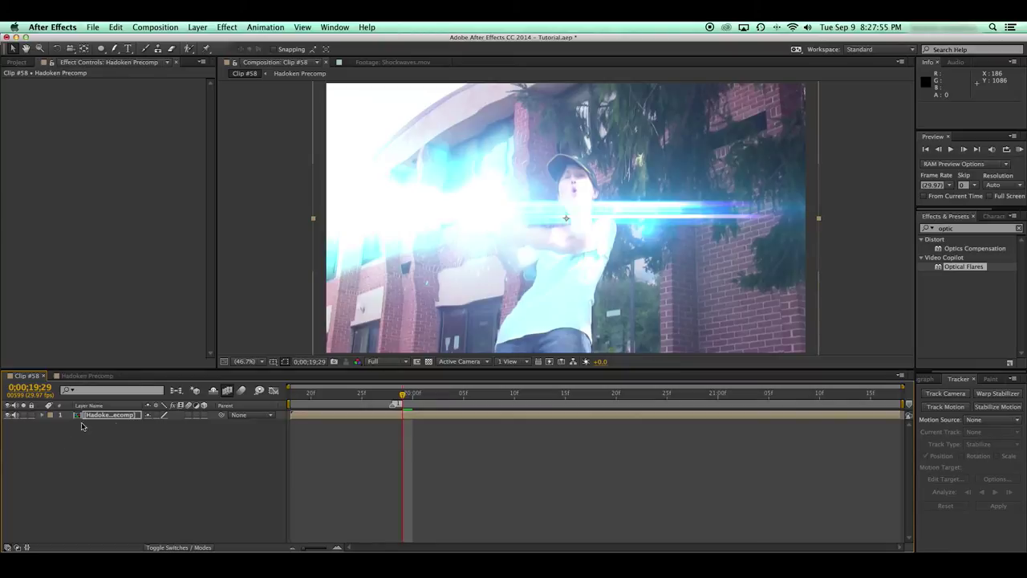
# Reveal the Hadoken Precomp layer's Position and apply a Slider Control effect to the layer.
pyautogui.click(117, 416)
pyautogui.press('p')
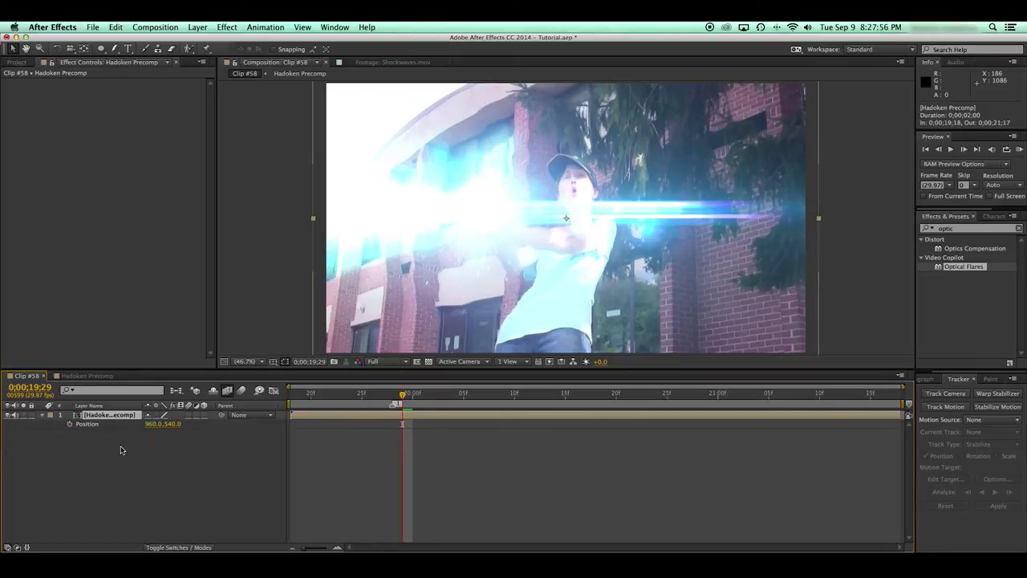
pyautogui.click(962, 229)
pyautogui.write('slider')
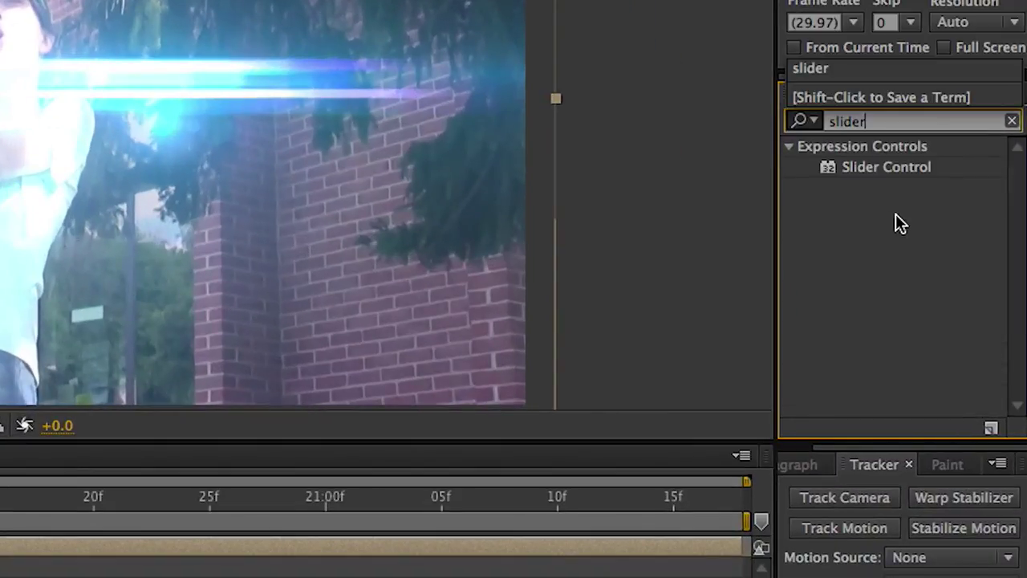
pyautogui.doubleClick(907, 167)
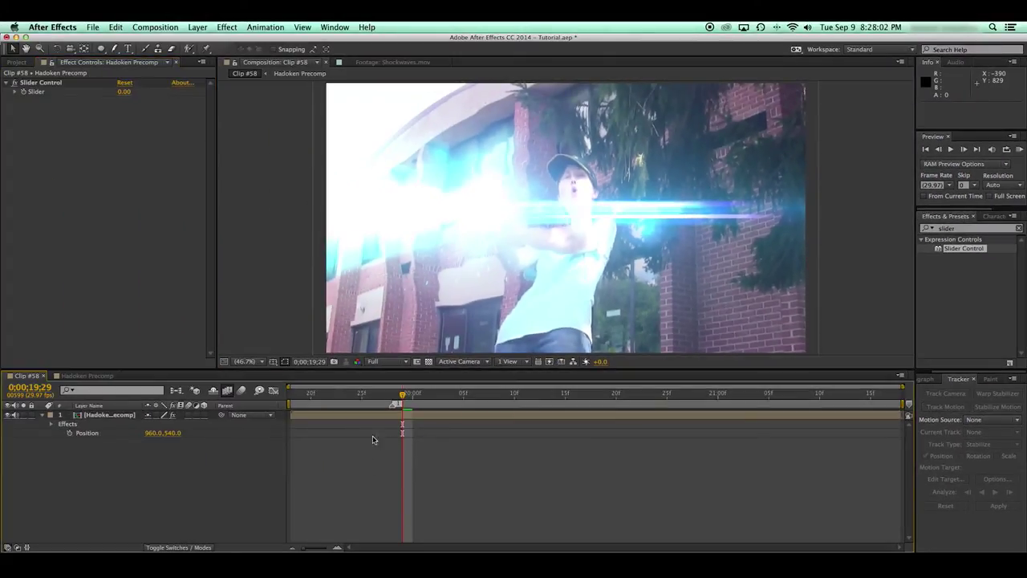
# Save the project and, at 0;00;19;28, give the Hadoken Precomp layer's Position the expression wiggle(20,effect("Slider Control")("Slider")).
pyautogui.press('super+s')
pyautogui.press('pageup')
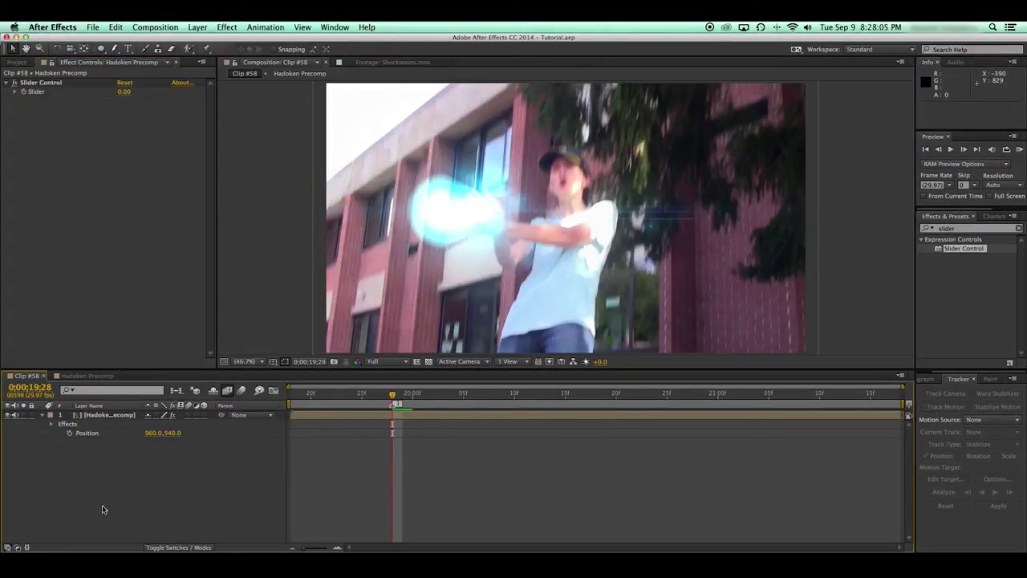
pyautogui.keyDown('alt'); pyautogui.click(69, 432); pyautogui.keyUp('alt')
pyautogui.write('wiggle')
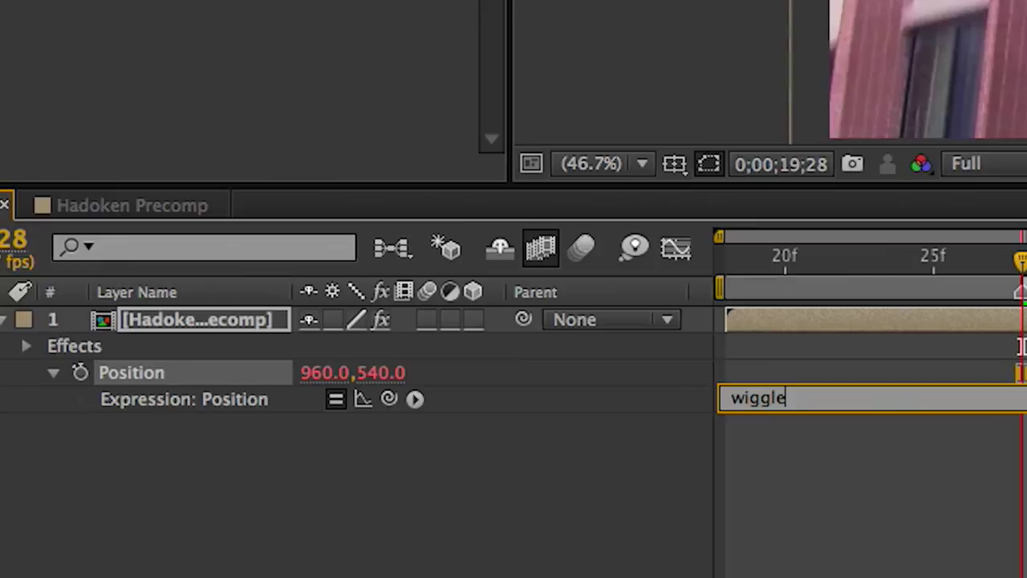
pyautogui.write('(20,')
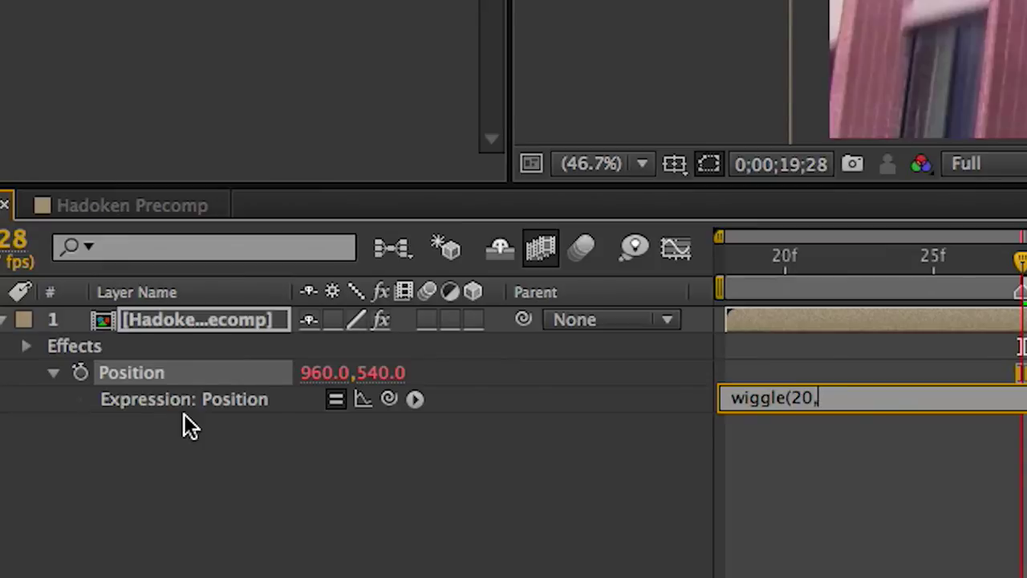
pyautogui.moveTo(390, 399); pyautogui.dragTo(188, 90)
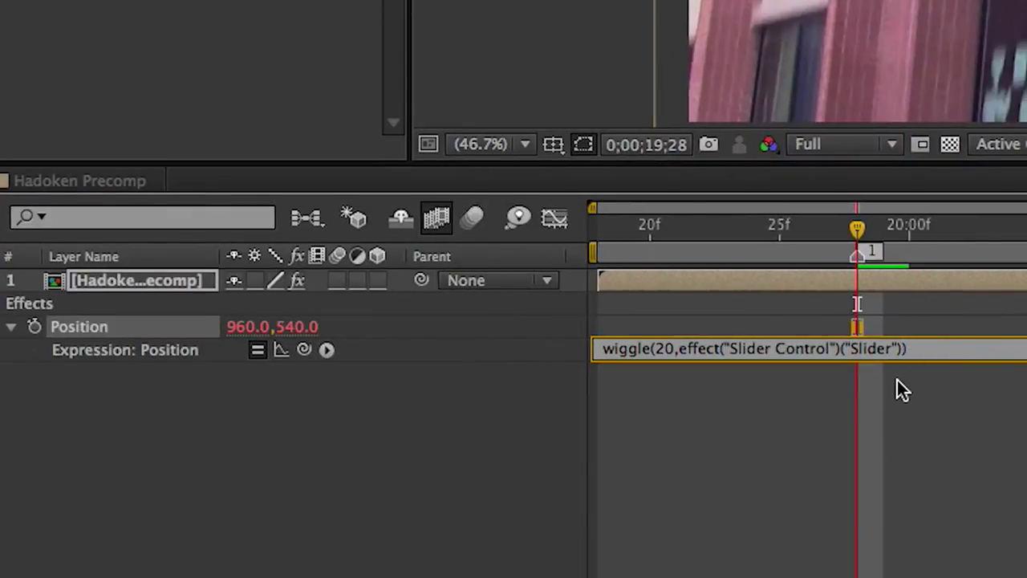
pyautogui.click(915, 481)
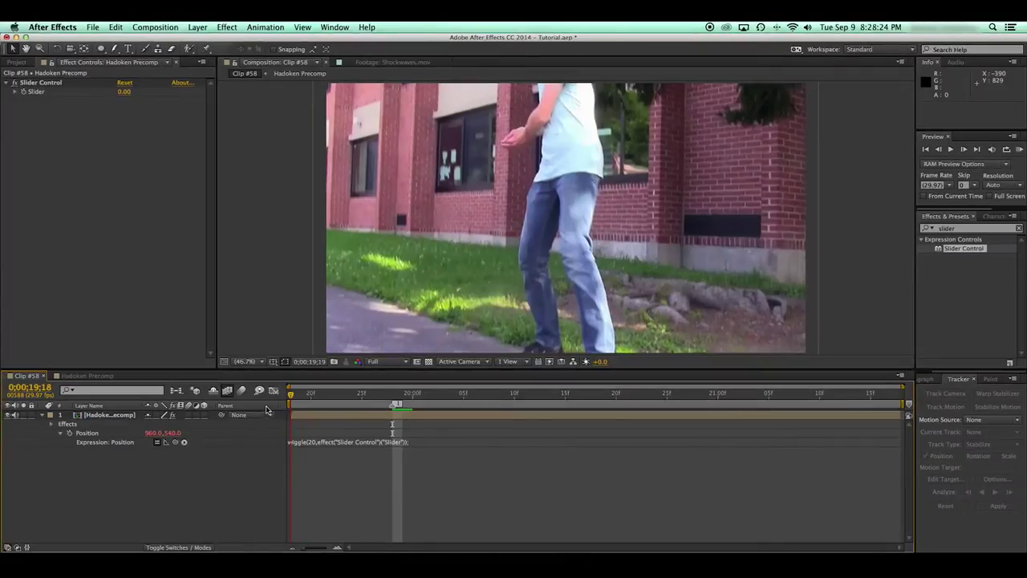
# Play the clip from 0;00;19;18, raise the Slider value to 71 at 0;00;19;26, and preview the shake.
pyautogui.click(104, 415)
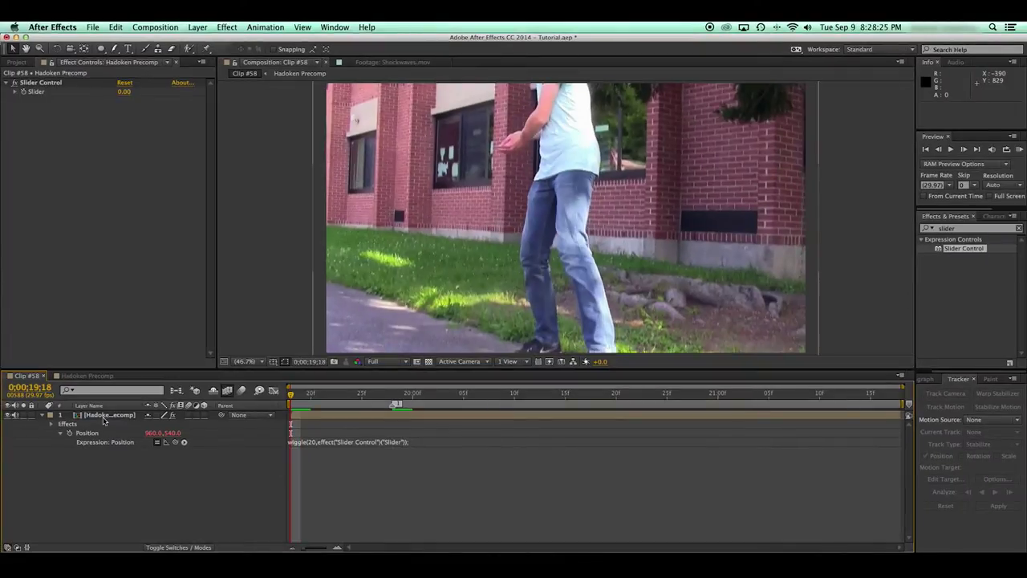
pyautogui.press('space')
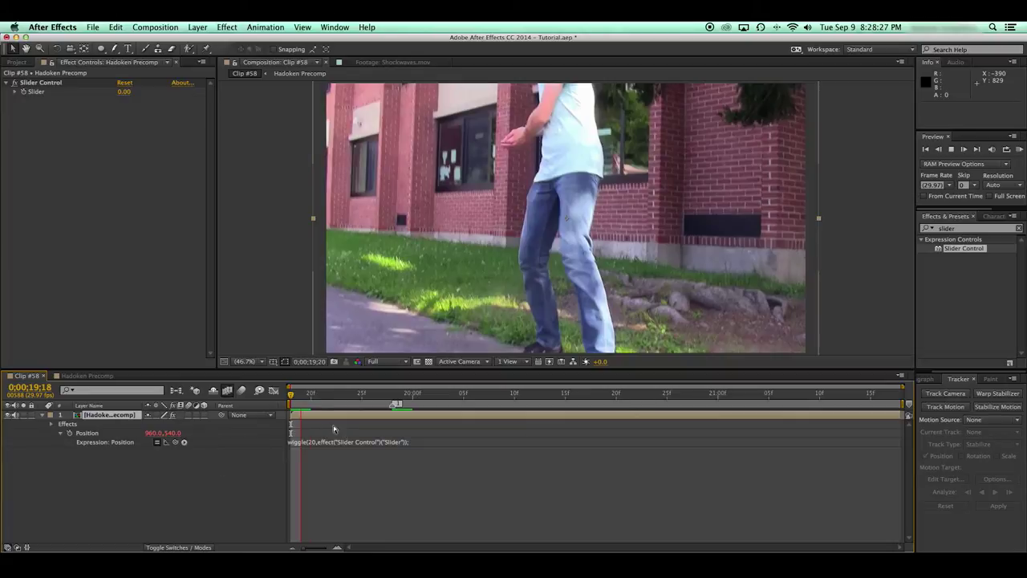
pyautogui.press('space')
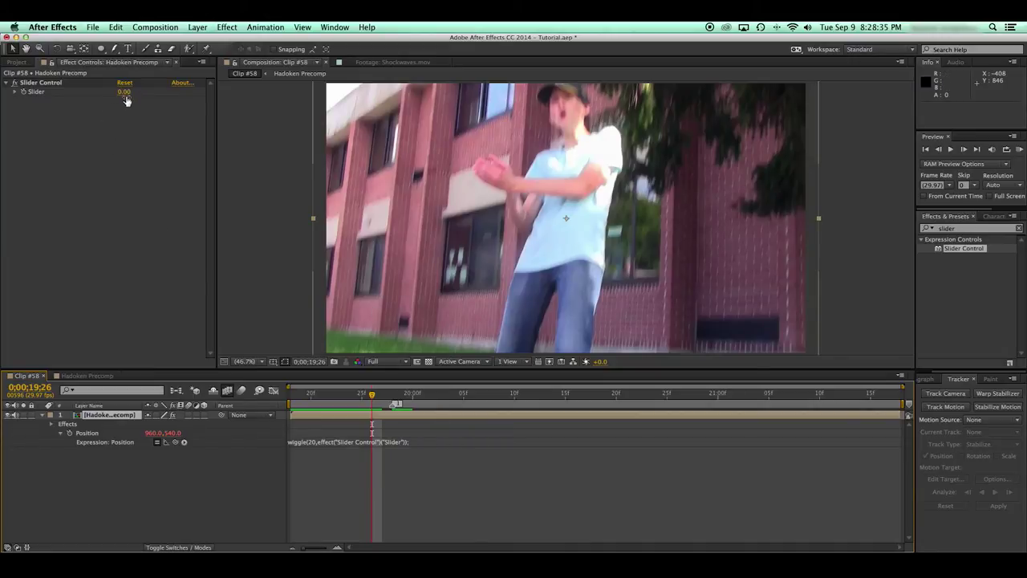
pyautogui.moveTo(125, 94); pyautogui.dragTo(165, 97)
pyautogui.press('space')
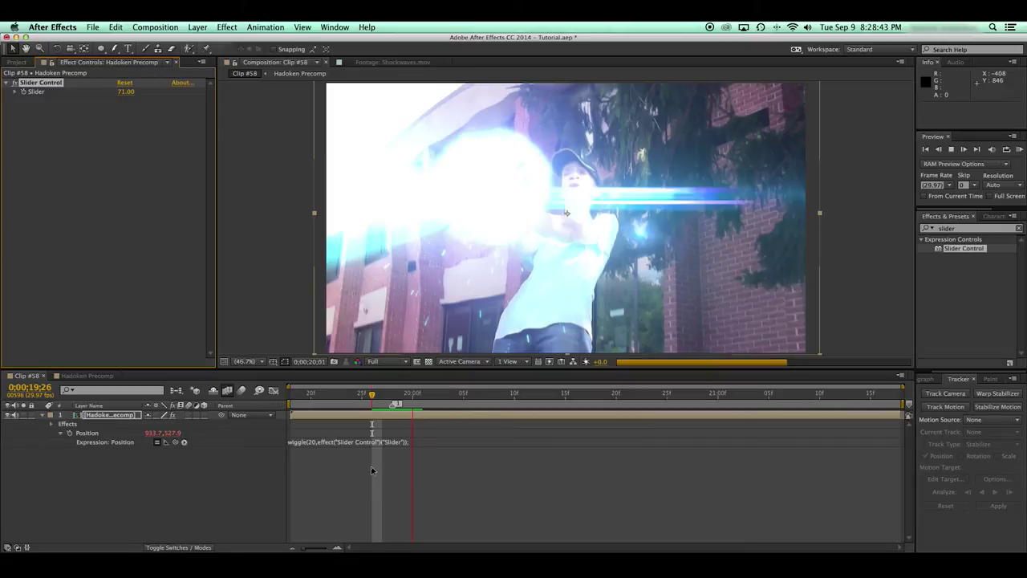
# Examine the upper edge of the frame at 0;00;19;28 for gaps exposed by the shake, and restore the full view.
pyautogui.click(380, 396)
pyautogui.moveTo(380, 397)
pyautogui.mouseDown()
pyautogui.moveTo(424, 397)
pyautogui.moveTo(396, 402)
pyautogui.mouseUp()
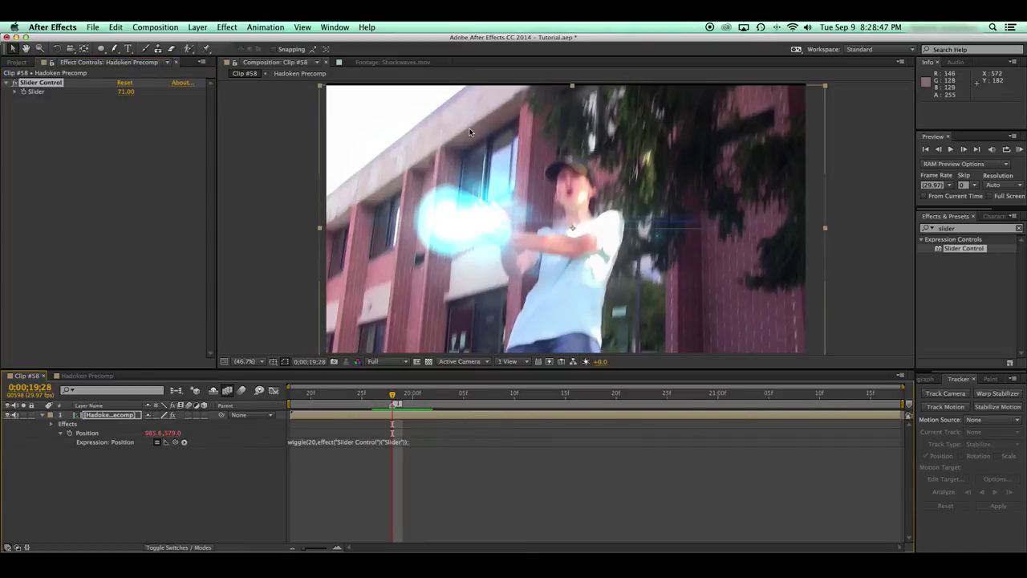
pyautogui.press('z')
pyautogui.click(506, 98)
pyautogui.click(537, 205)
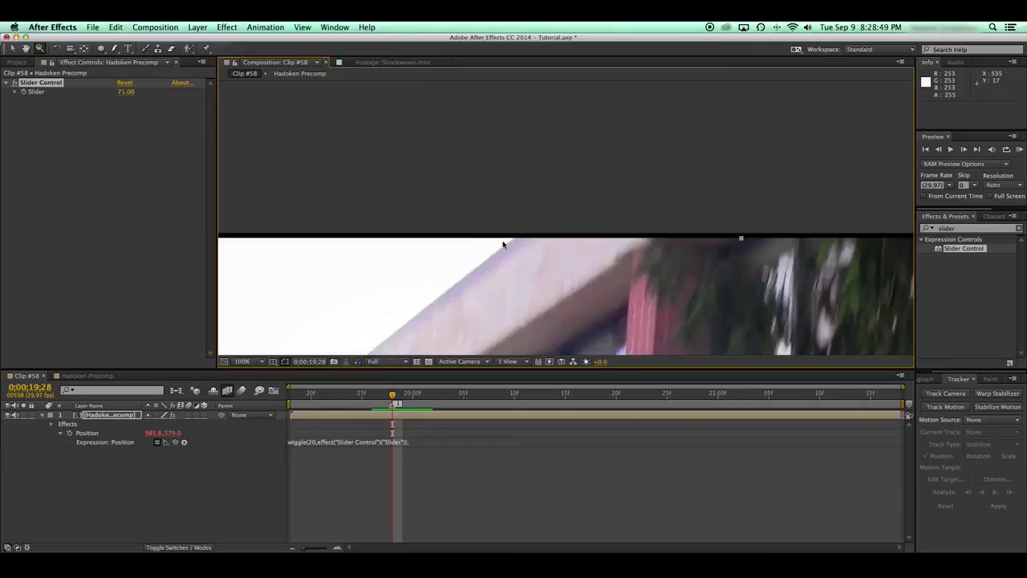
pyautogui.press('v')
pyautogui.hotkey('shift', '/')
# Set the Slider value to 40 and preview the shake.
pyautogui.click(114, 104)
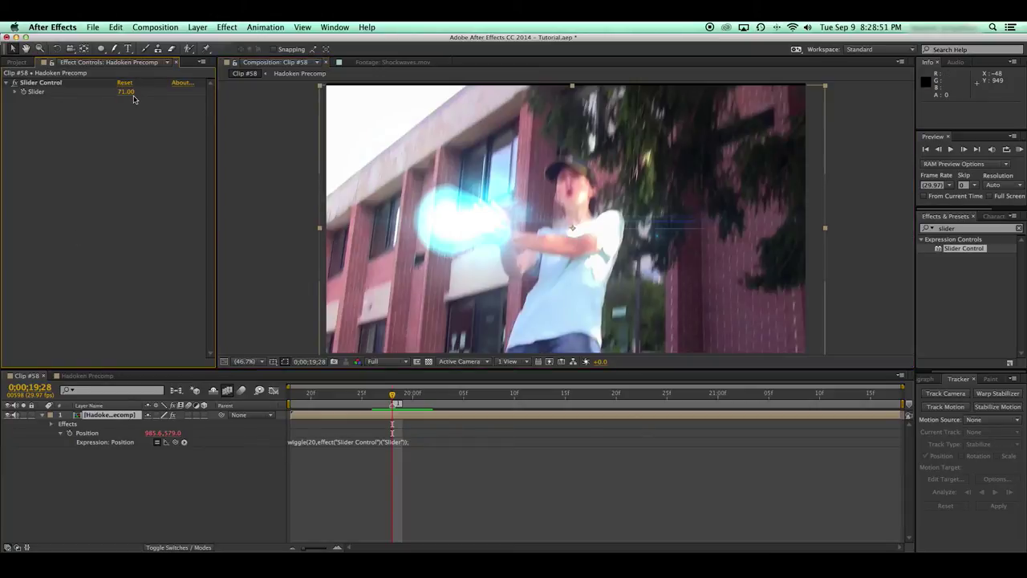
pyautogui.write('40')
pyautogui.press('Return')
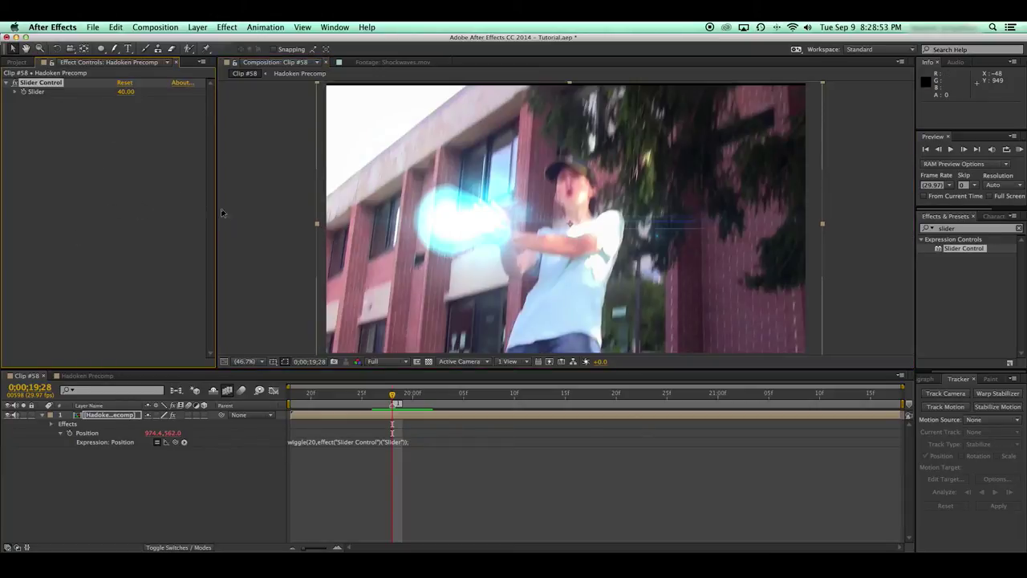
pyautogui.press('space')
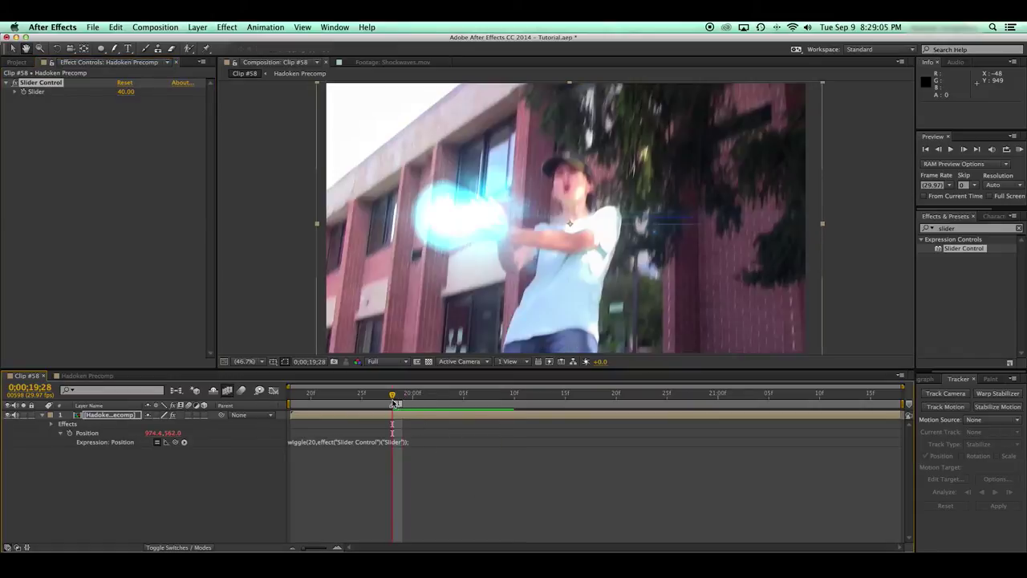
pyautogui.press('space')
# Turn on motion blur for the Hadoken Precomp layer and the composition, and save and RAM preview the result.
pyautogui.click(241, 391)
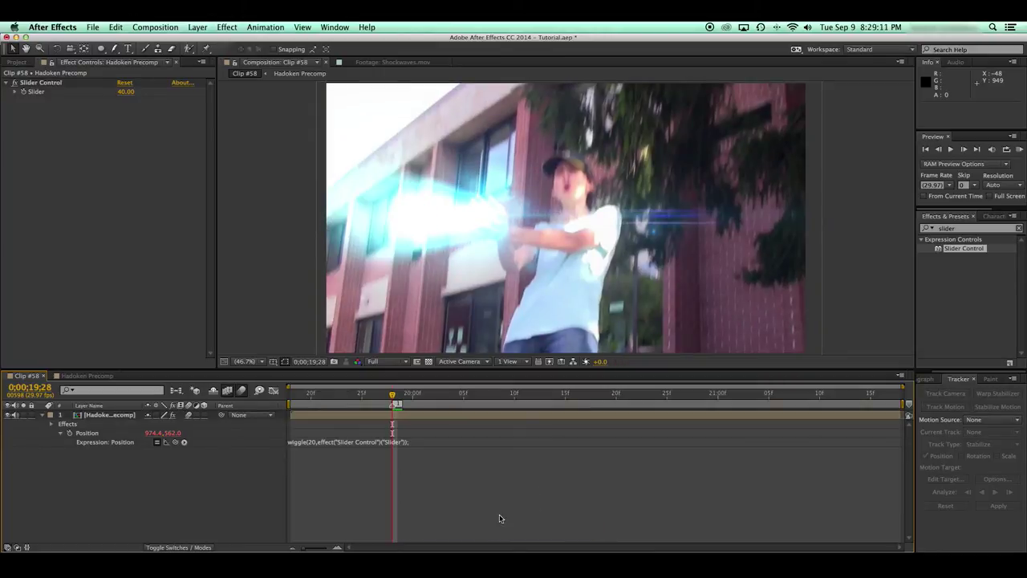
pyautogui.press('super+s')
pyautogui.click(1019, 150)
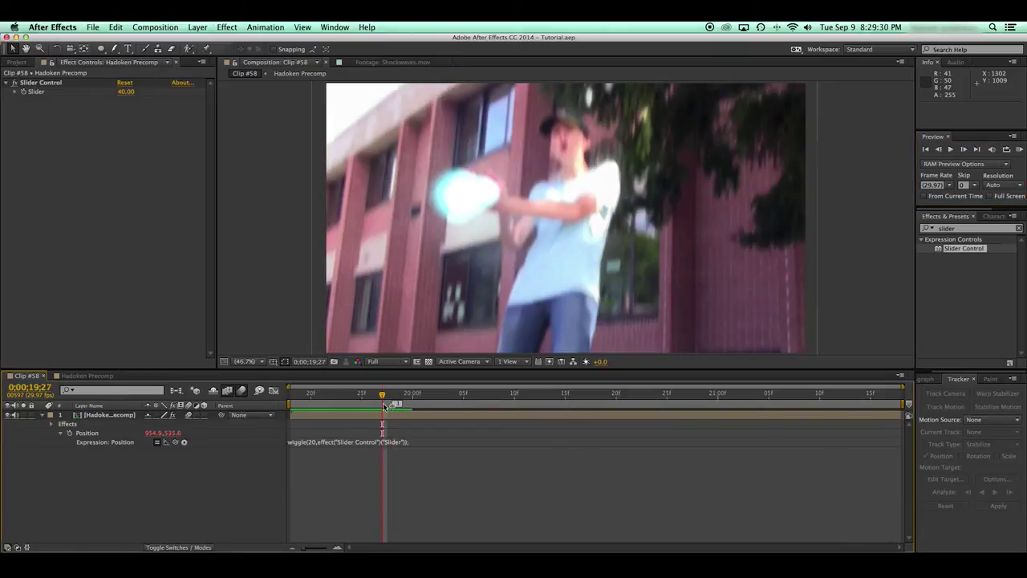
# Keyframe the Slider at 40 at 0;00;19;28 and at 0 two frames earlier, at 0;00;19;26.
pyautogui.click(393, 416)
pyautogui.press('pagedown')
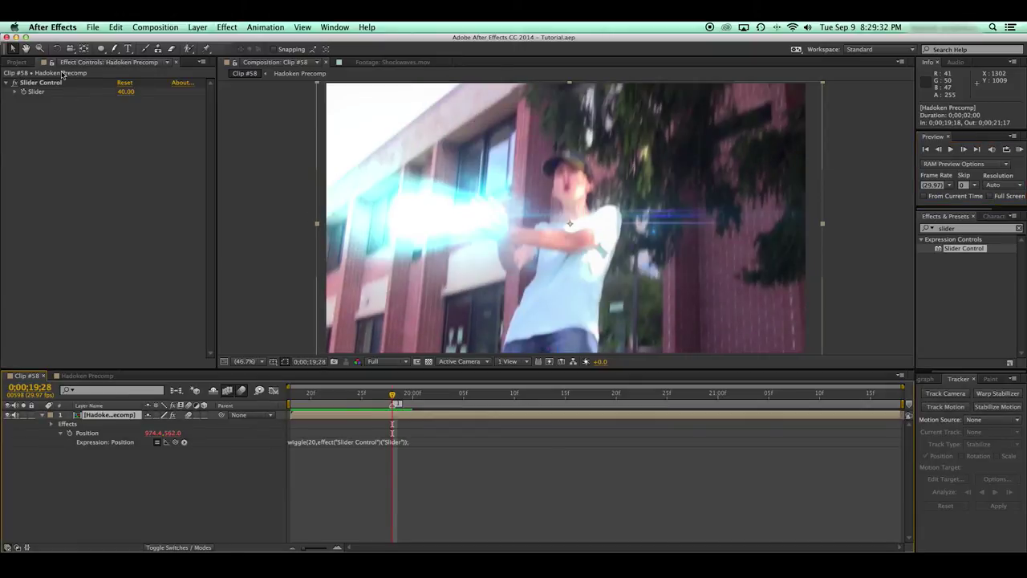
pyautogui.click(24, 93)
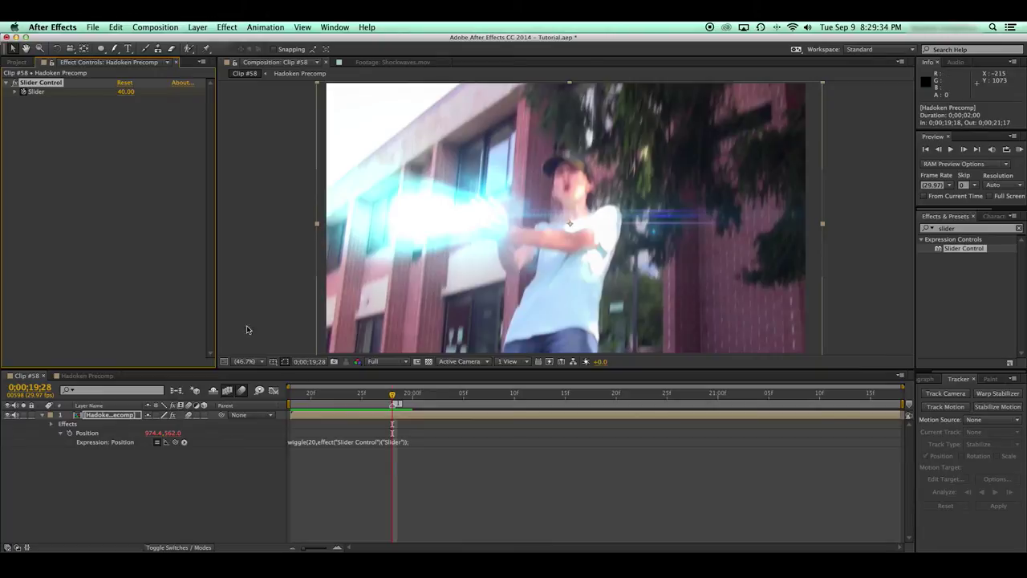
pyautogui.press('pageup')
pyautogui.press('pageup')
pyautogui.write('0')
pyautogui.press('Return')
pyautogui.click(487, 528)
# Add a Slider keyframe of 40 at 0;00;20;00 with the layer's keyframed properties revealed.
pyautogui.press('pagedown')
pyautogui.press('pagedown')
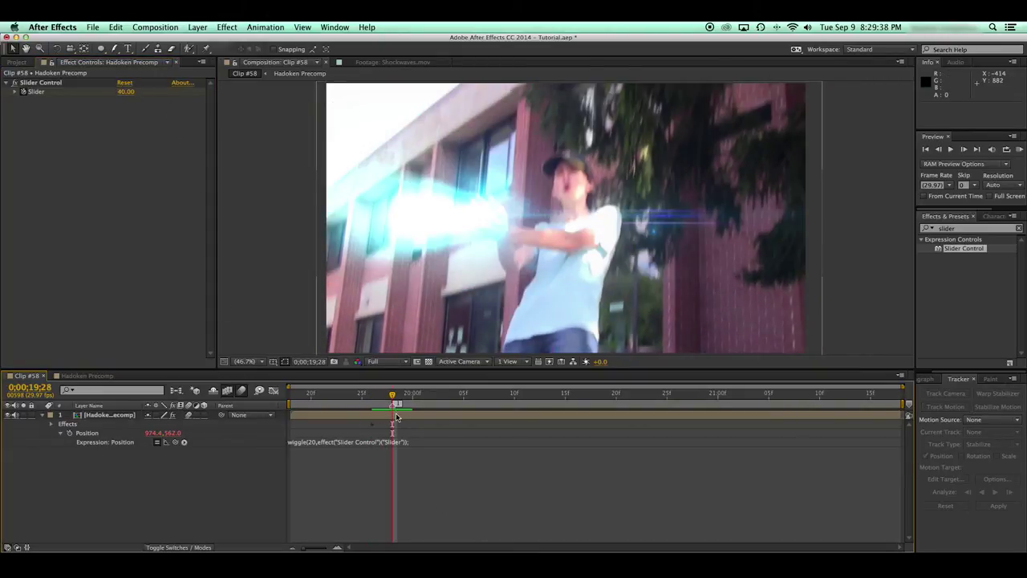
pyautogui.press('pagedown')
pyautogui.press('pagedown')
pyautogui.click(412, 417)
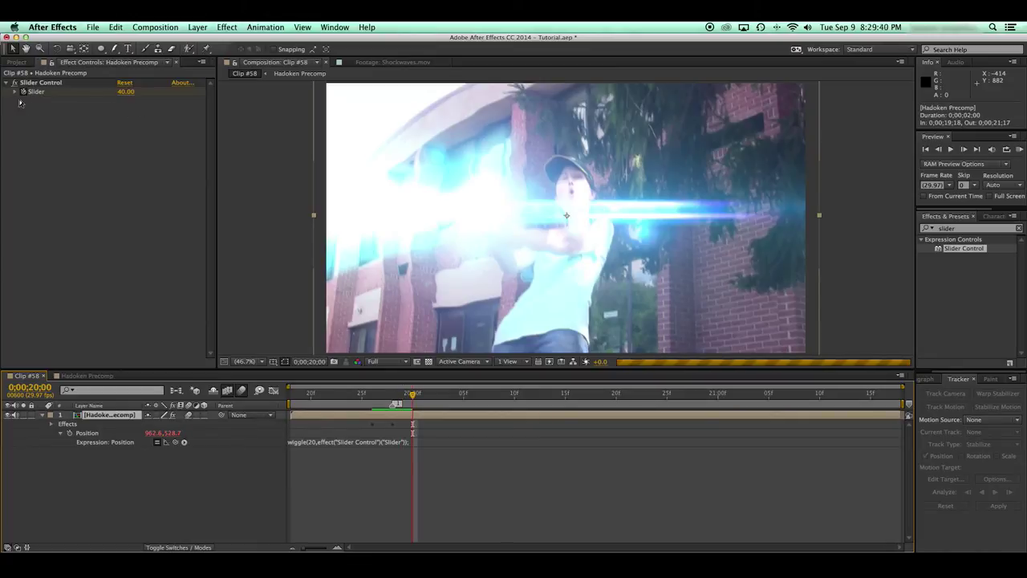
pyautogui.press('u')
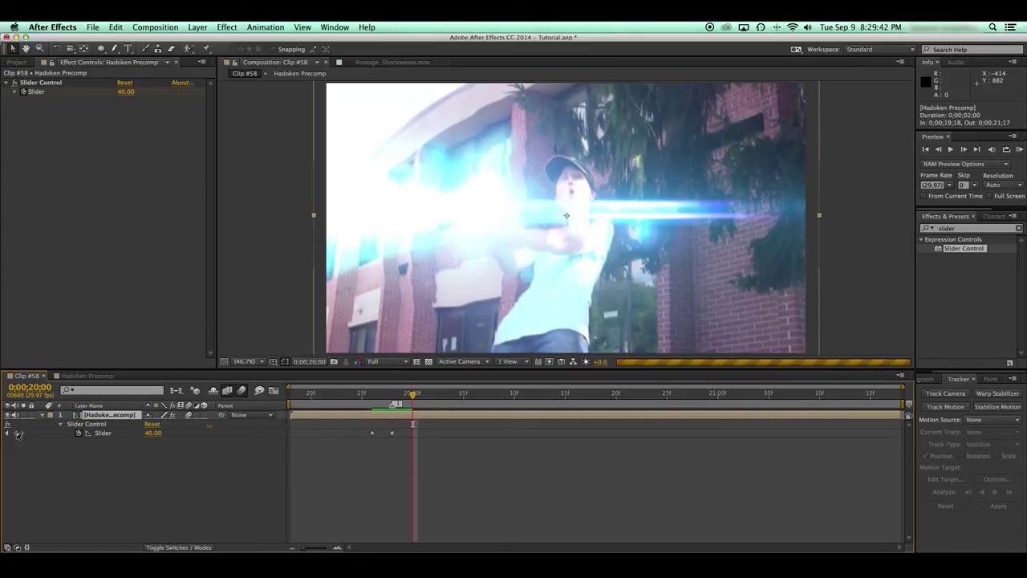
pyautogui.click(18, 434)
# Set the Slider keyframe at 0;00;19;28 to 60, reduce it to 55, and step forward to 0;00;20;01.
pyautogui.click(8, 434)
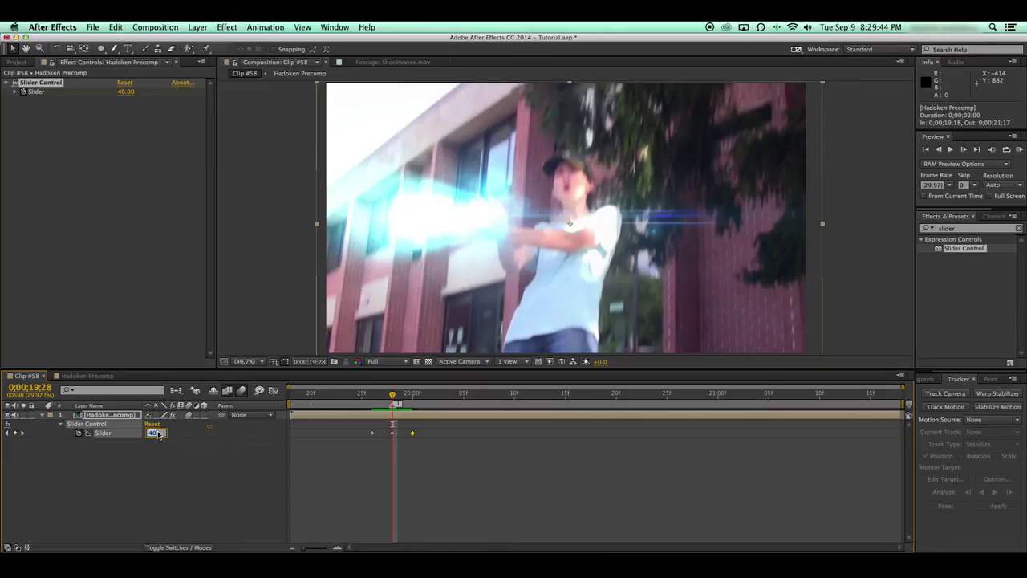
pyautogui.write('60')
pyautogui.press('Return')
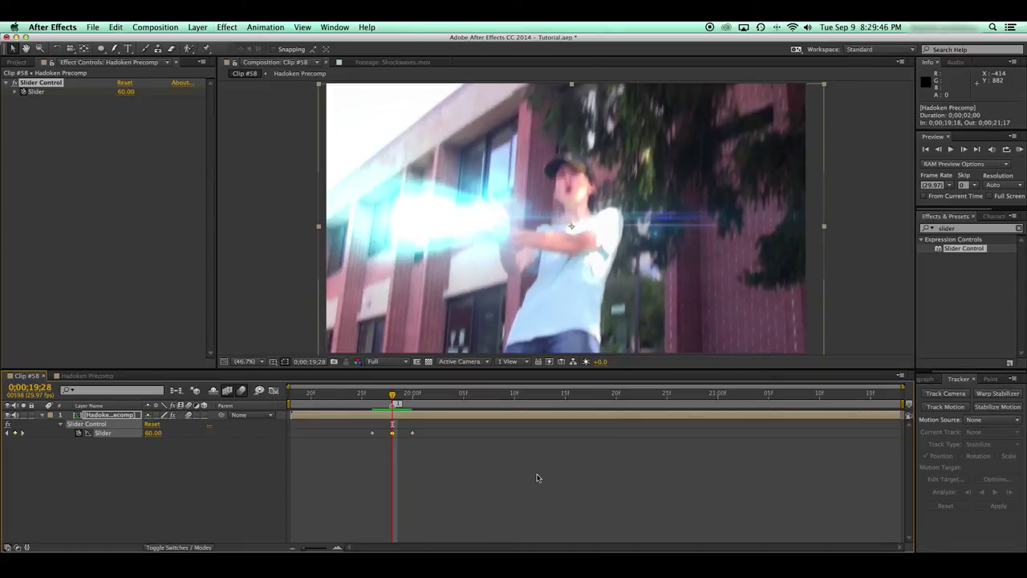
pyautogui.click(495, 485)
pyautogui.click(153, 434)
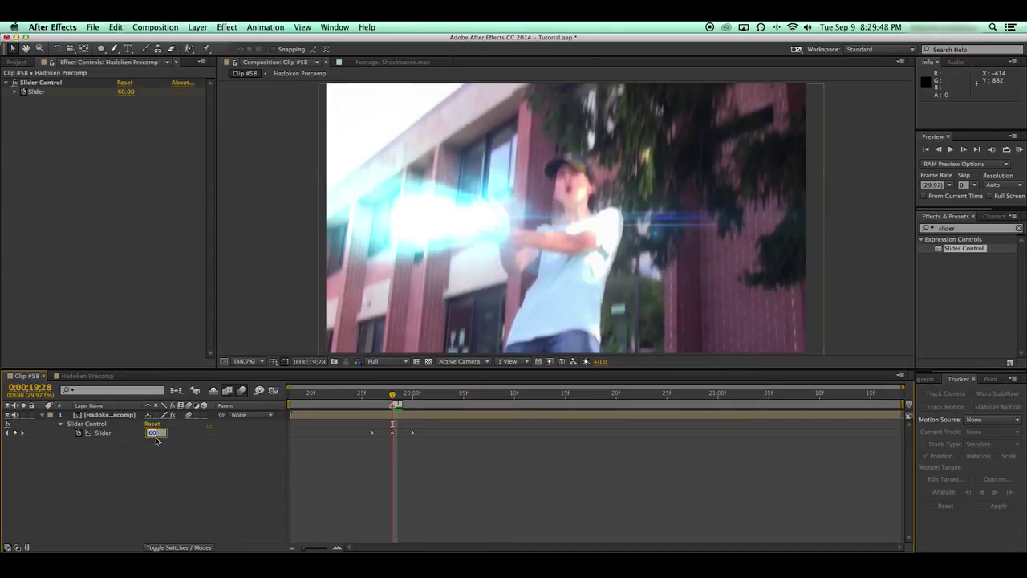
pyautogui.write('55')
pyautogui.press('Return')
pyautogui.click(502, 483)
pyautogui.press('pagedown')
pyautogui.press('pagedown')
pyautogui.press('pagedown')
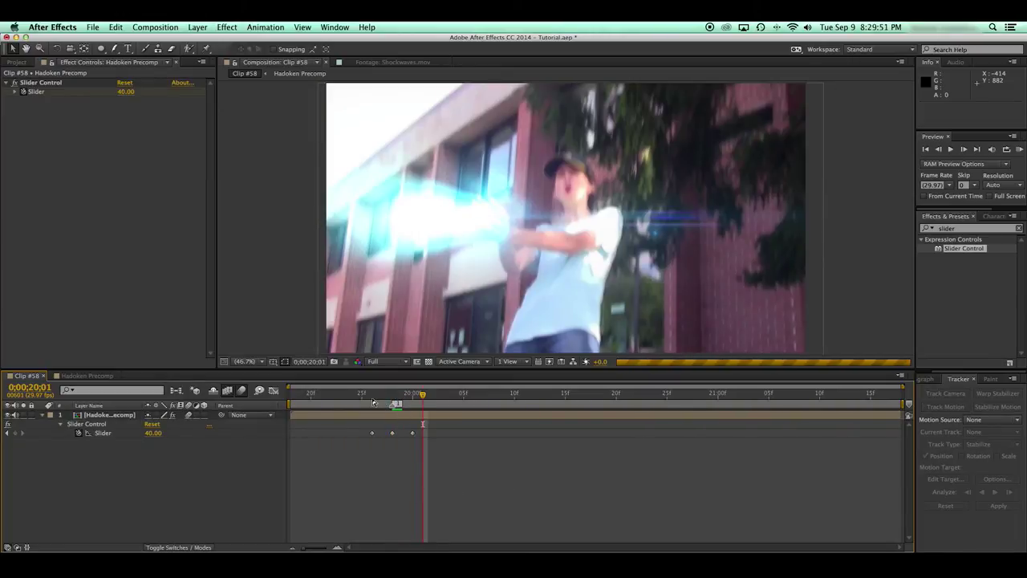
# Collapse the Hadoken Precomp layer's properties, save the project, and RAM preview the composition from 0;00;19;18.
pyautogui.click(292, 401)
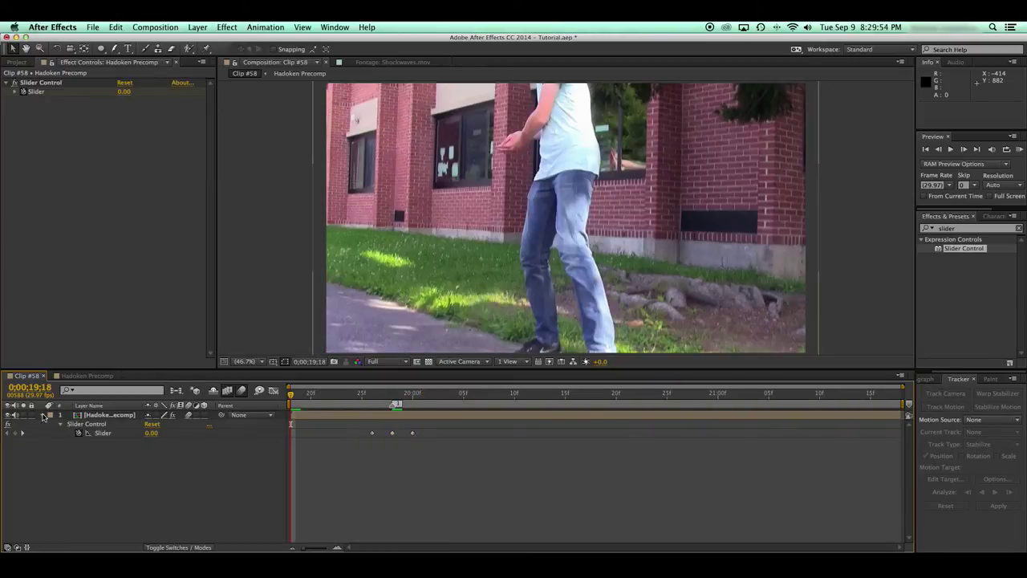
pyautogui.click(42, 417)
pyautogui.press('super+s')
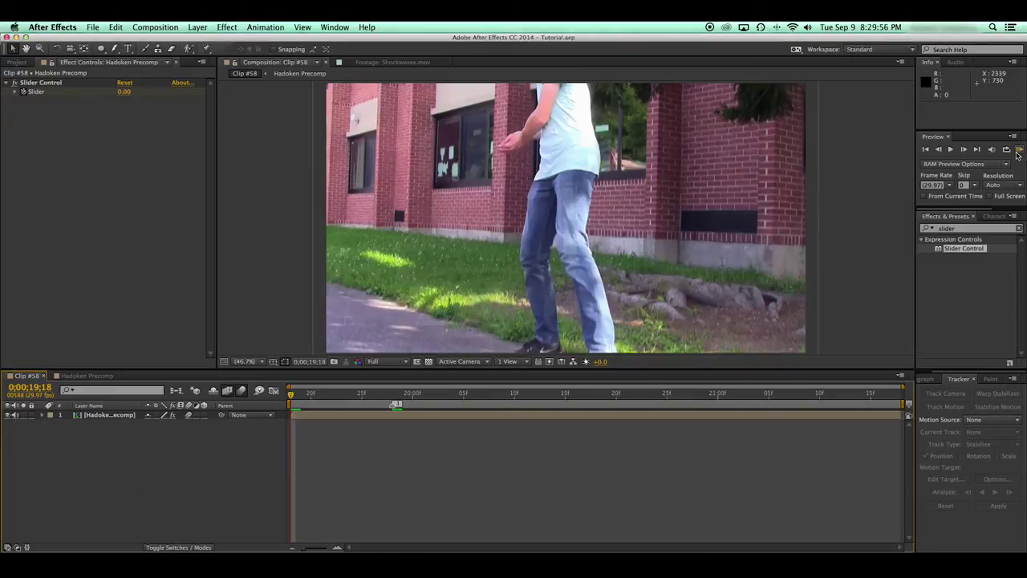
pyautogui.click(1018, 151)
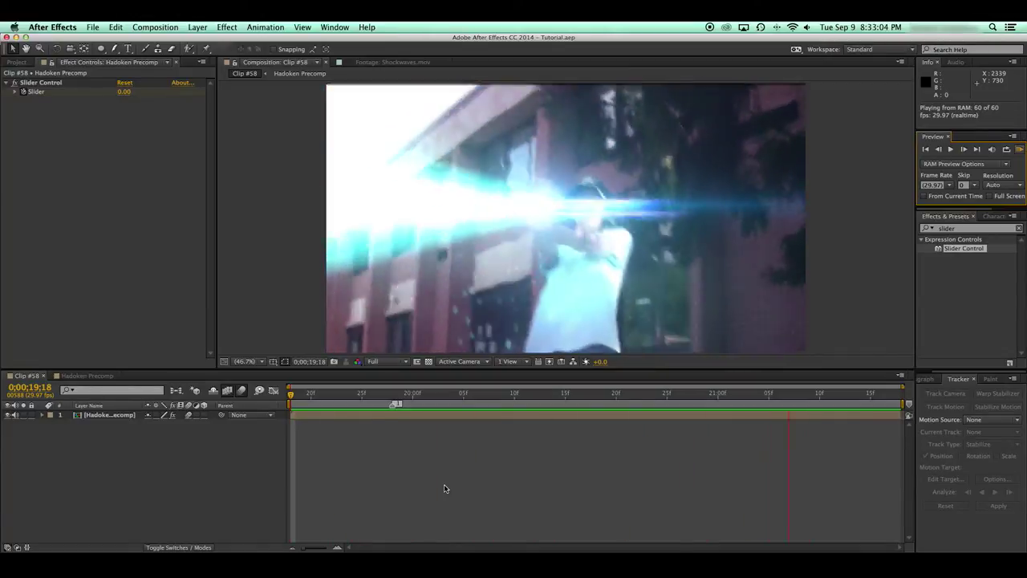
pyautogui.press('space')
# Inspect the frame edges for gaps exposed by the shake between 0;00;20;20 and 0;00;21;09.
pyautogui.click(769, 396)
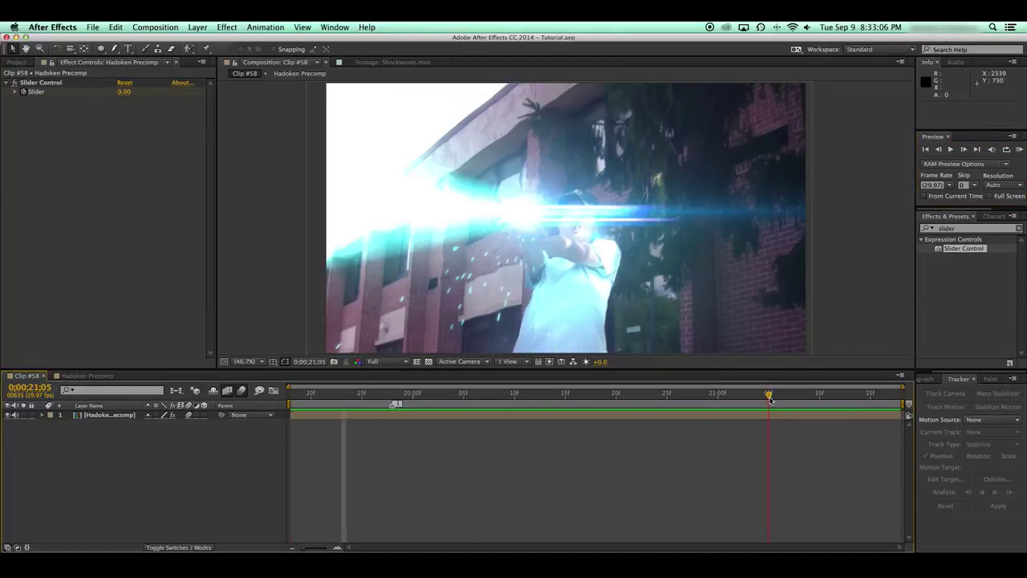
pyautogui.moveTo(770, 399); pyautogui.dragTo(807, 396)
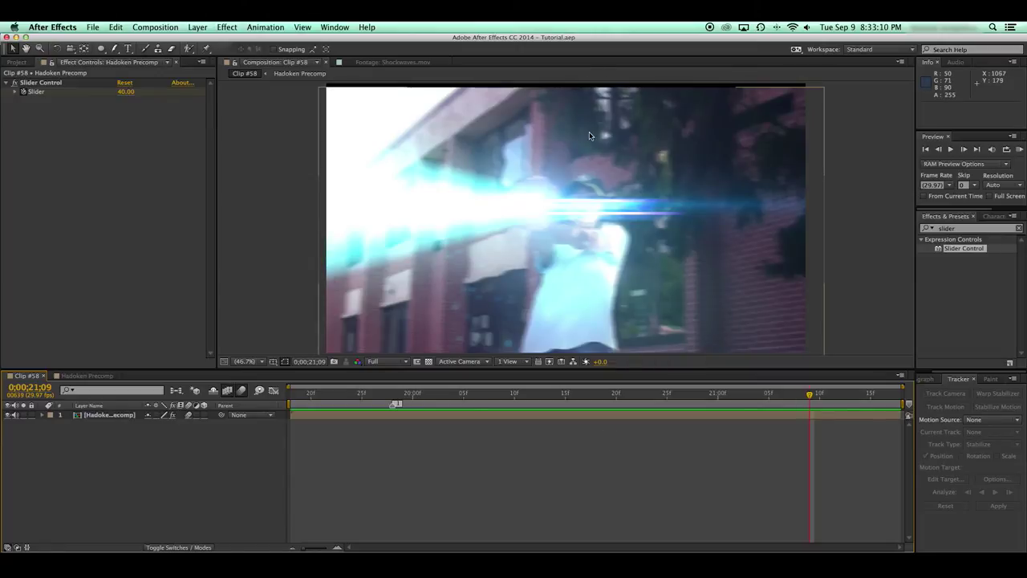
pyautogui.moveTo(813, 399); pyautogui.dragTo(620, 496)
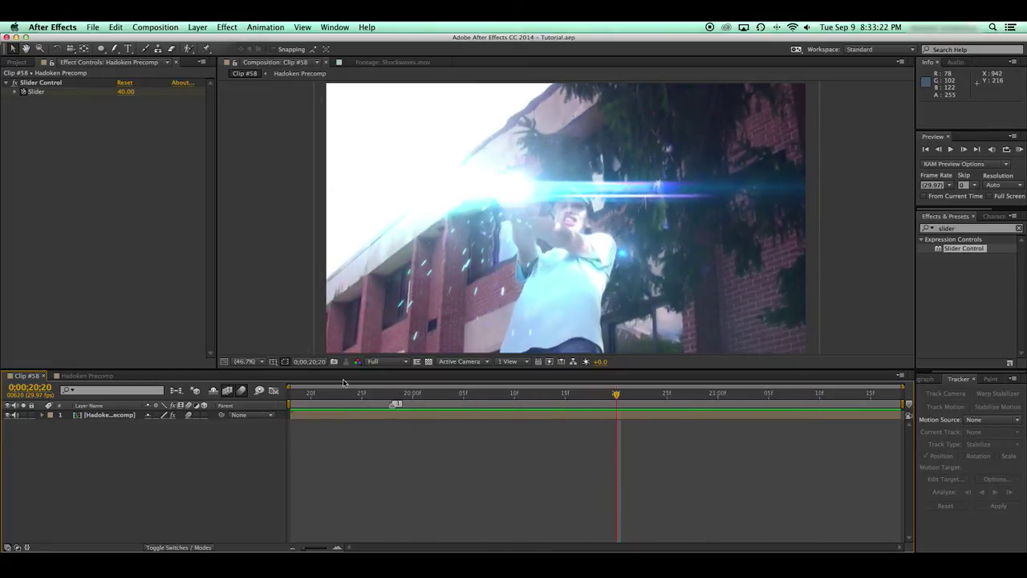
pyautogui.moveTo(617, 393); pyautogui.dragTo(637, 406)
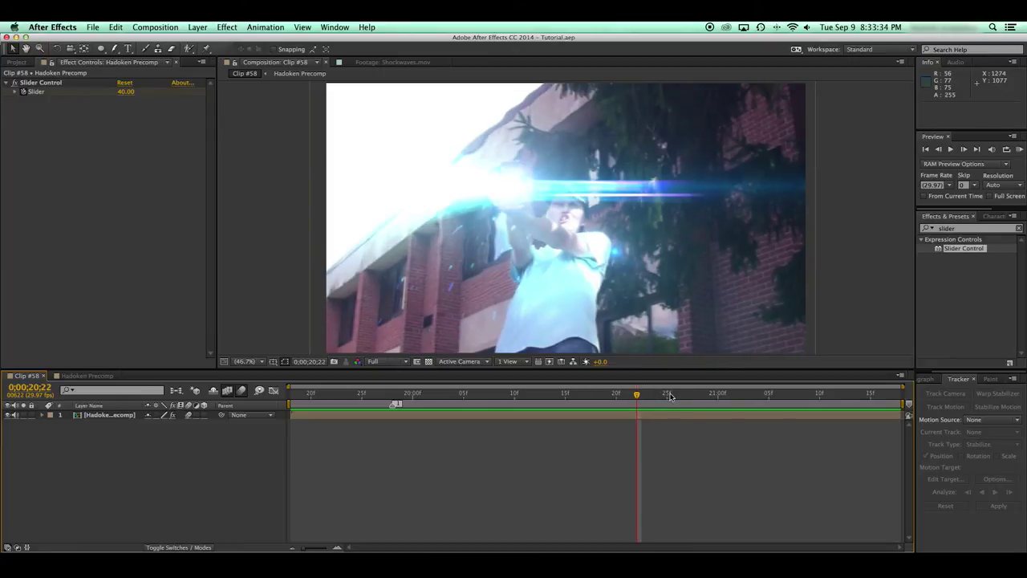
pyautogui.moveTo(638, 398); pyautogui.dragTo(643, 439)
# Open the recent project Clan War Linked Comps 2.aep.
pyautogui.click(93, 28)
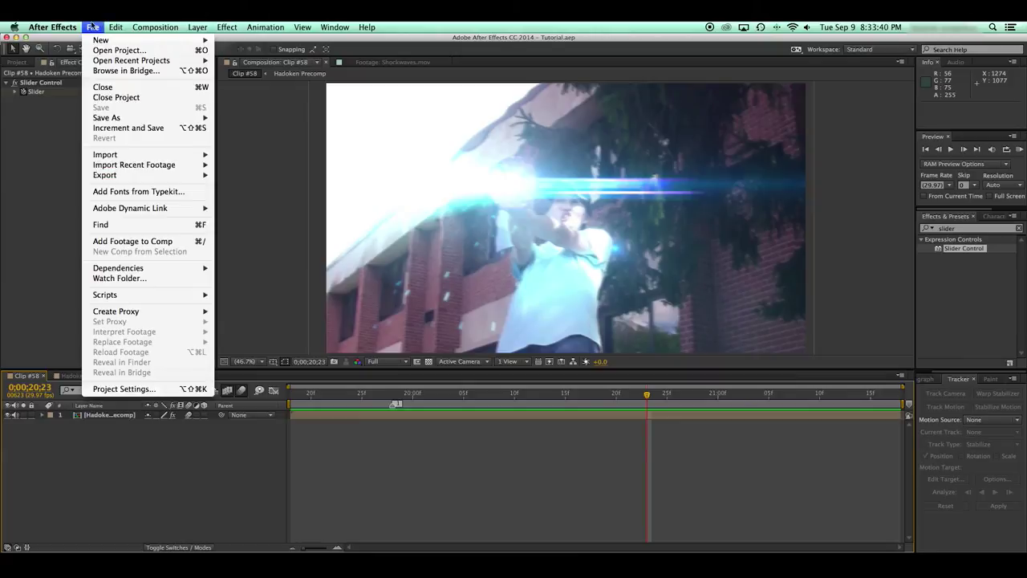
pyautogui.moveTo(108, 60)
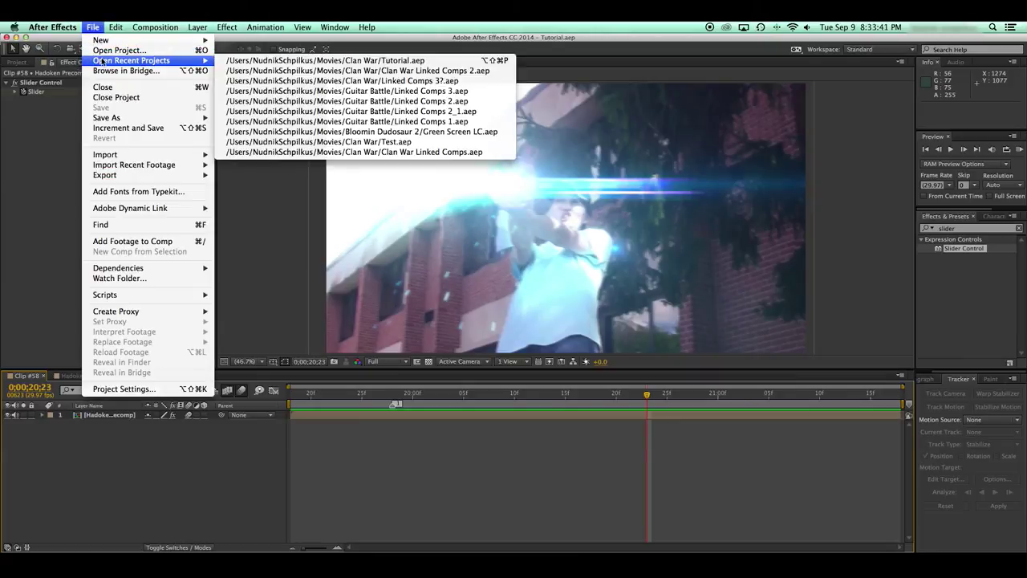
pyautogui.click(317, 74)
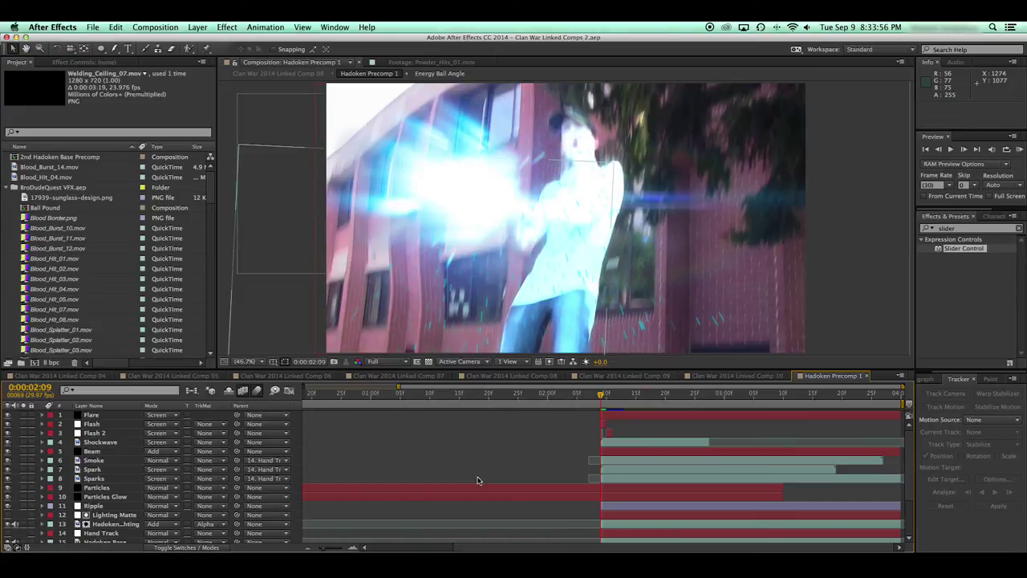
# Find Hadoken Precomp 2 among the project's footage and compositions and open it.
pyautogui.scroll(-10, 129, 250)
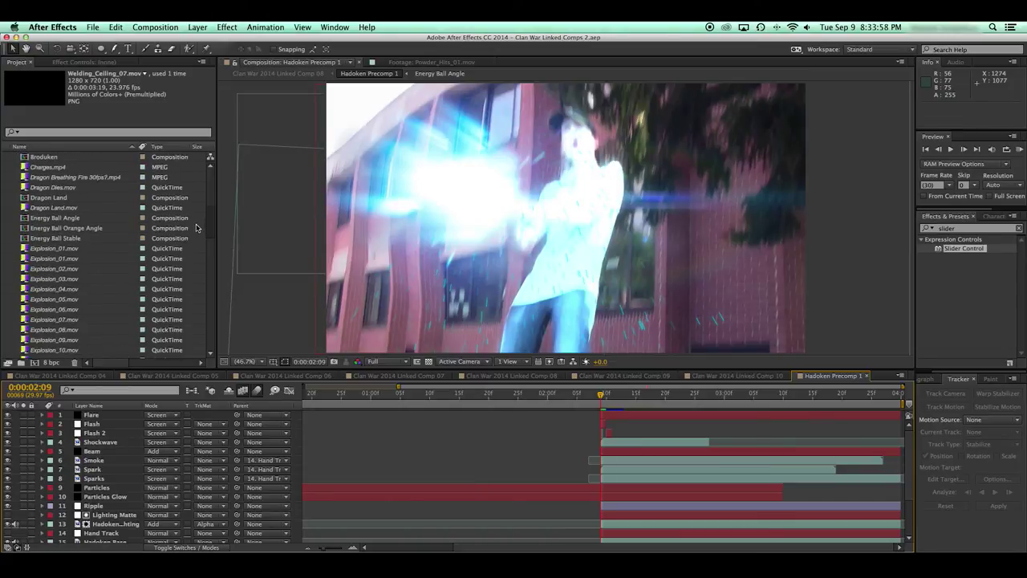
pyautogui.scroll(-10, 180, 257)
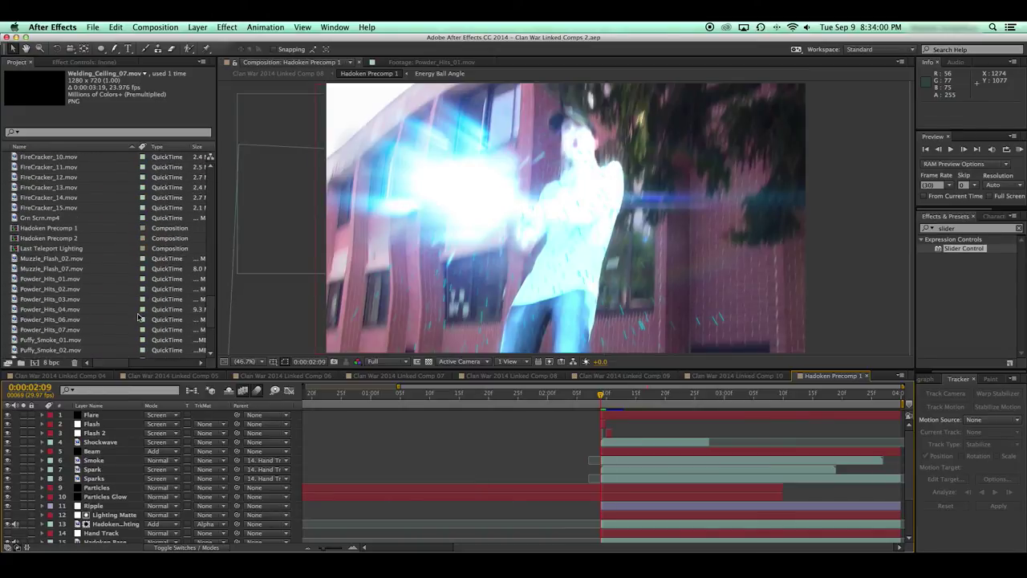
pyautogui.doubleClick(113, 239)
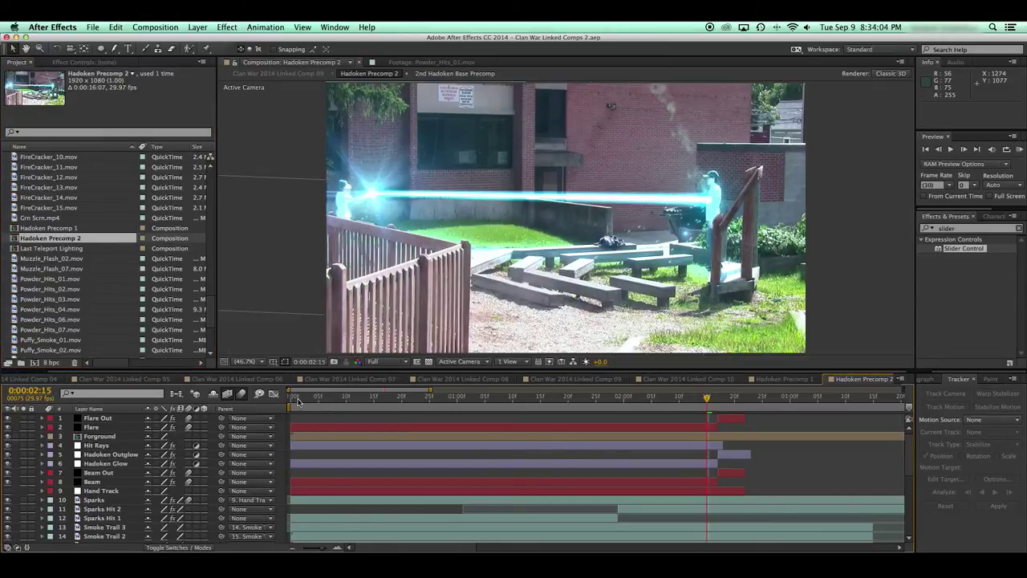
# Examine the energy beam at 100% magnification, from the flare at the shooter's hands to the impact on the other figure.
pyautogui.press('z')
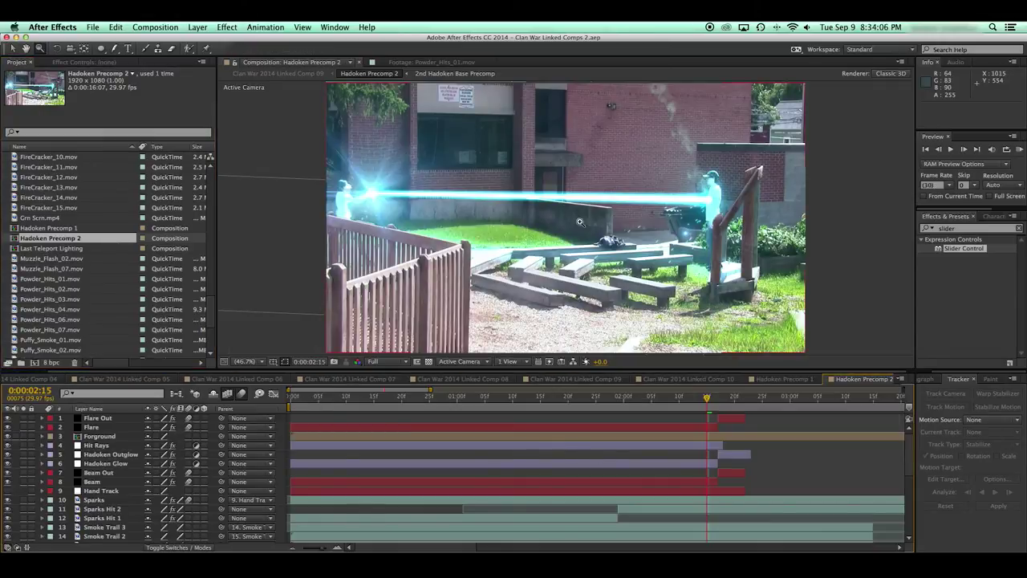
pyautogui.click(362, 196)
pyautogui.click(586, 227)
pyautogui.press('v')
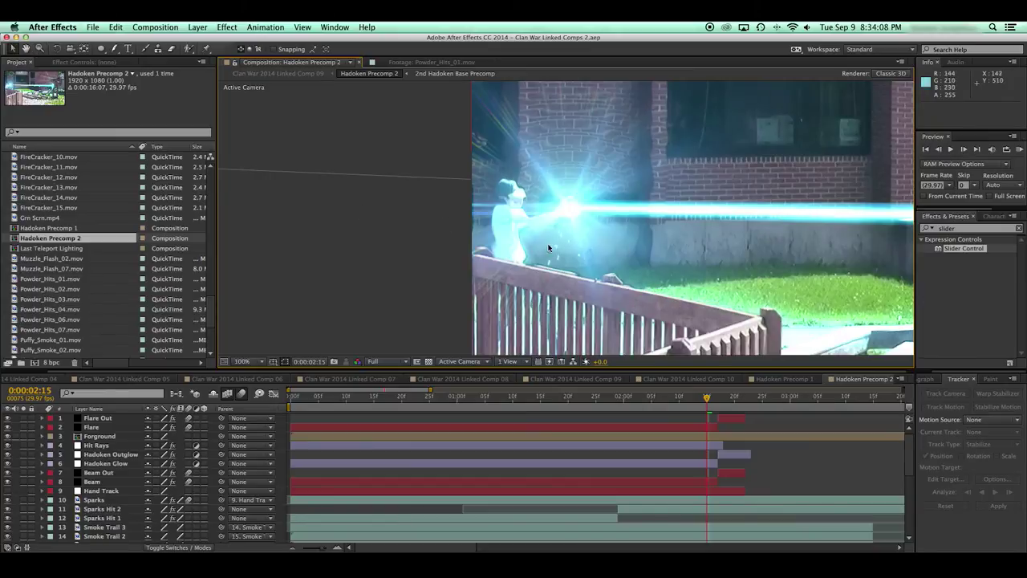
pyautogui.press('space')
pyautogui.moveTo(846, 214); pyautogui.dragTo(768, 220)
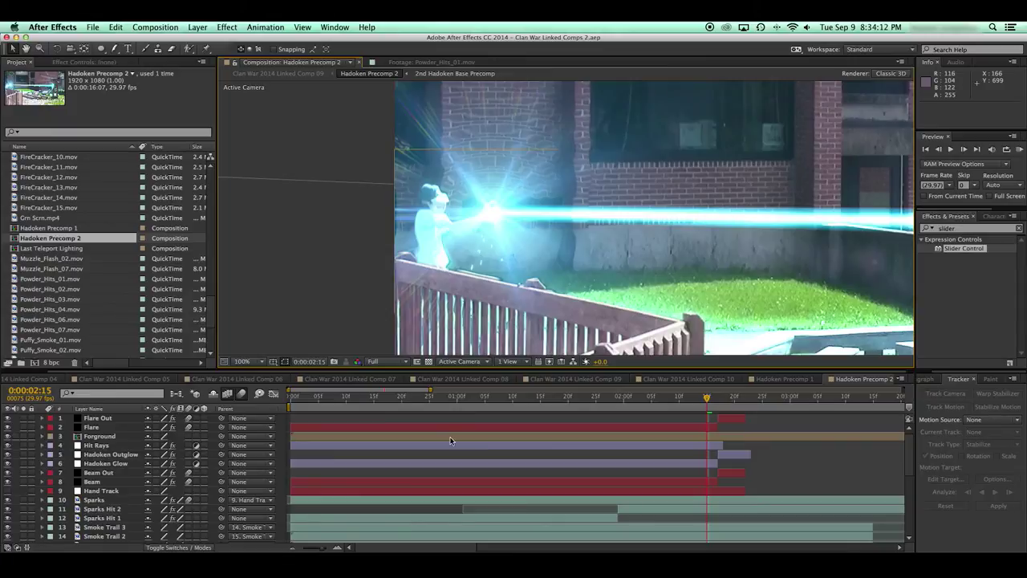
pyautogui.press('space')
pyautogui.moveTo(608, 215); pyautogui.dragTo(513, 271)
pyautogui.moveTo(624, 284); pyautogui.dragTo(485, 258)
pyautogui.moveTo(663, 273); pyautogui.dragTo(420, 240)
pyautogui.moveTo(719, 239); pyautogui.dragTo(588, 214)
pyautogui.moveTo(538, 242); pyautogui.dragTo(546, 249)
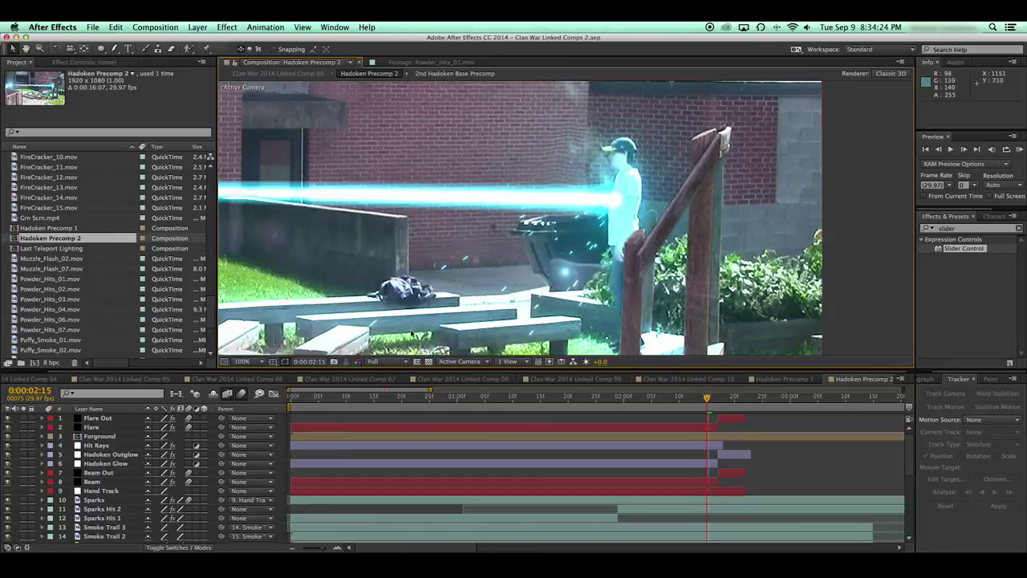
# Select the Sparks Hit 2 layer to examine its mask around the wooden benches, and deselect it.
pyautogui.scroll(-5, 411, 347)
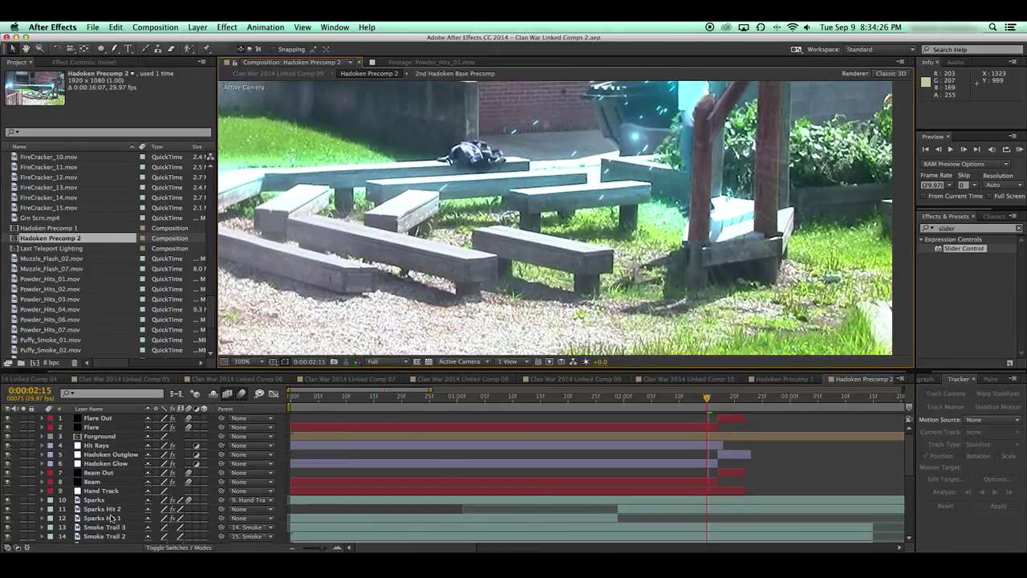
pyautogui.click(106, 511)
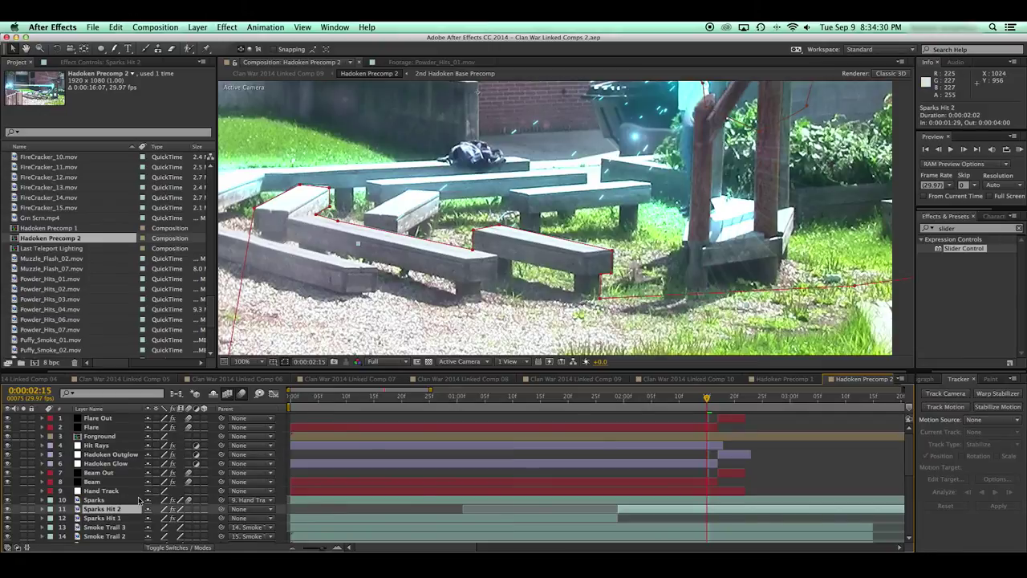
pyautogui.click(838, 464)
# Examine the smoke rising along the brick wall and the masks of the Smoke Trail layers that form it.
pyautogui.moveTo(614, 120); pyautogui.dragTo(598, 315)
pyautogui.moveTo(602, 131); pyautogui.dragTo(573, 184)
pyautogui.scroll(3, 572, 185)
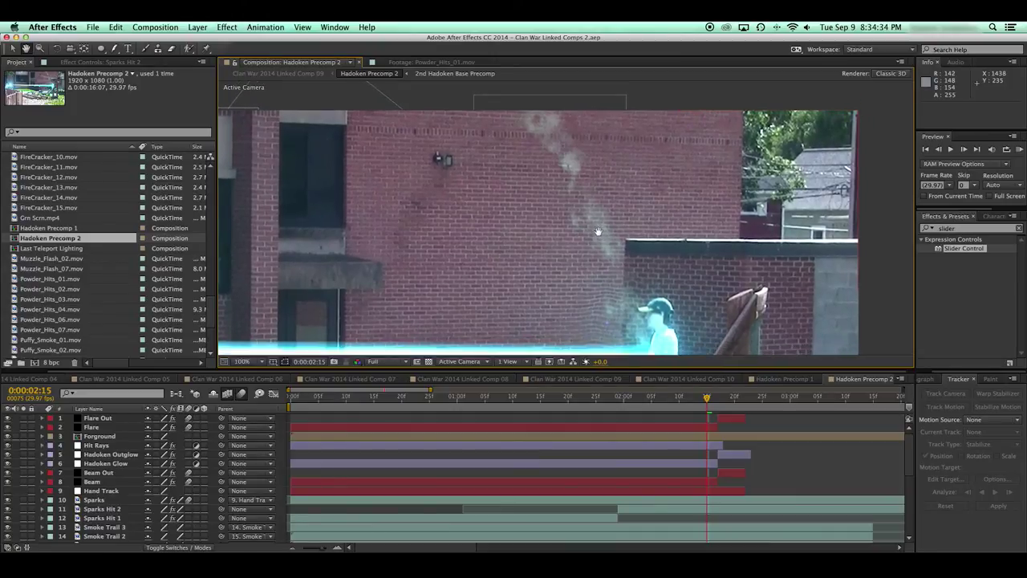
pyautogui.press('v')
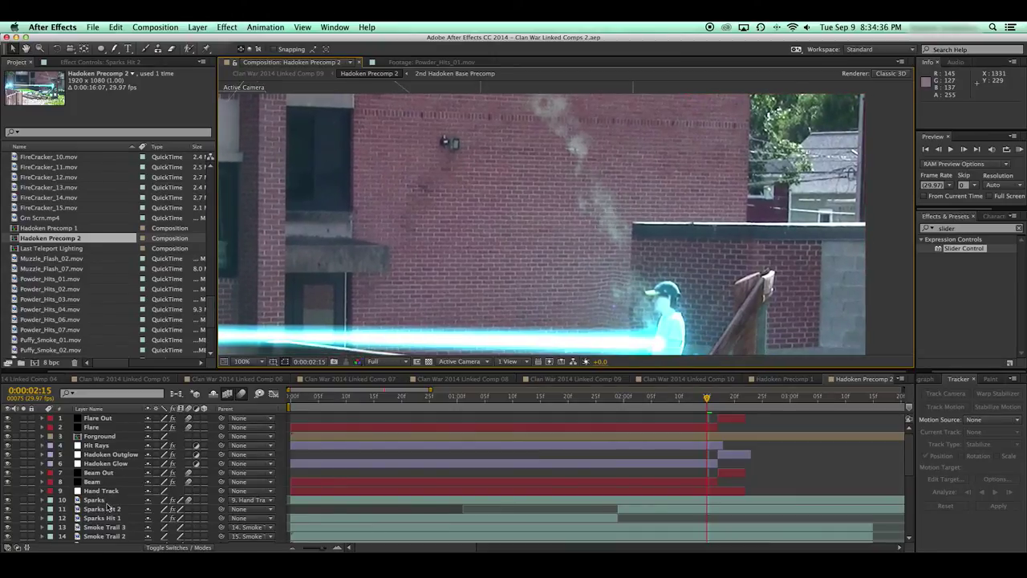
pyautogui.scroll(-1, 123, 529)
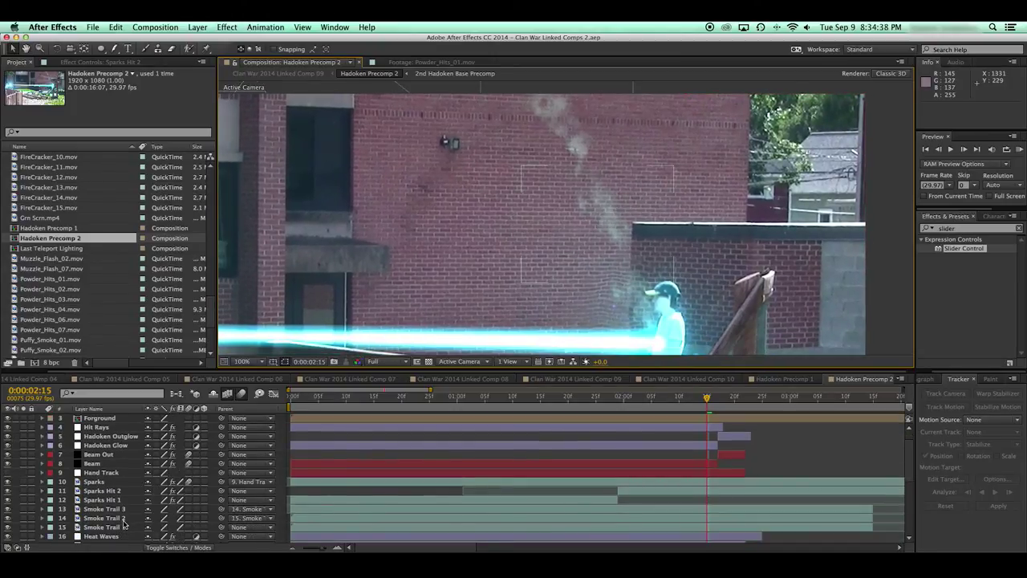
pyautogui.press('space')
pyautogui.moveTo(581, 289); pyautogui.dragTo(530, 282)
pyautogui.press('v')
pyautogui.click(120, 518)
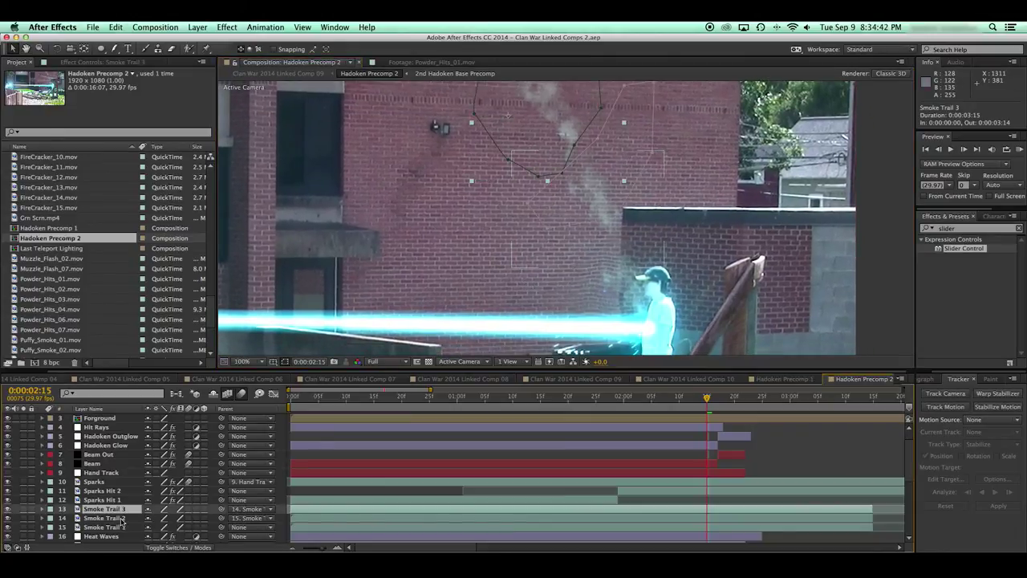
pyautogui.click(124, 529)
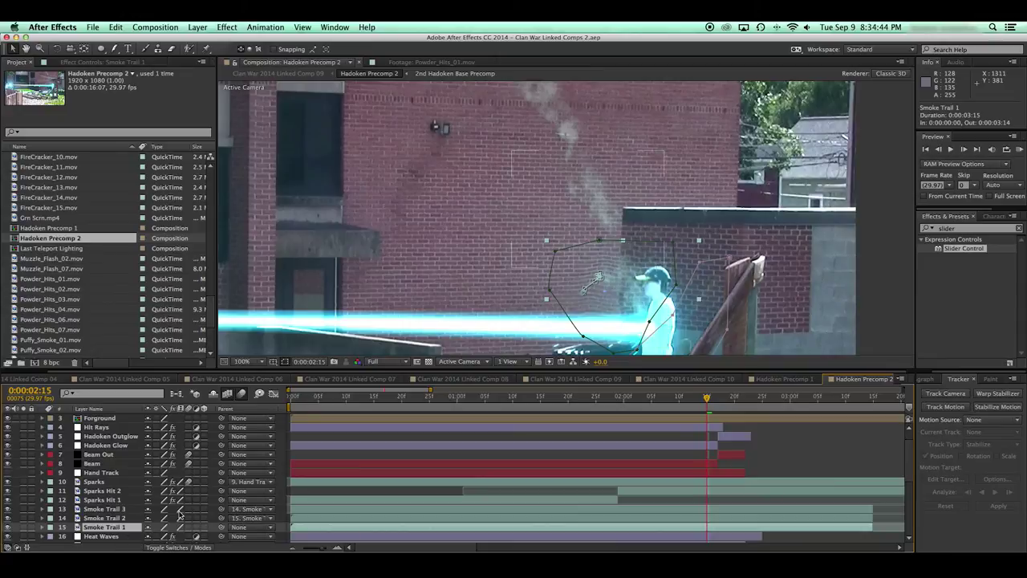
pyautogui.click(787, 470)
# Turn off the composition's motion blur and solo the Smoke Trail 1, 2 and 3 layers at 0:00:02:16.
pyautogui.press('pagedown')
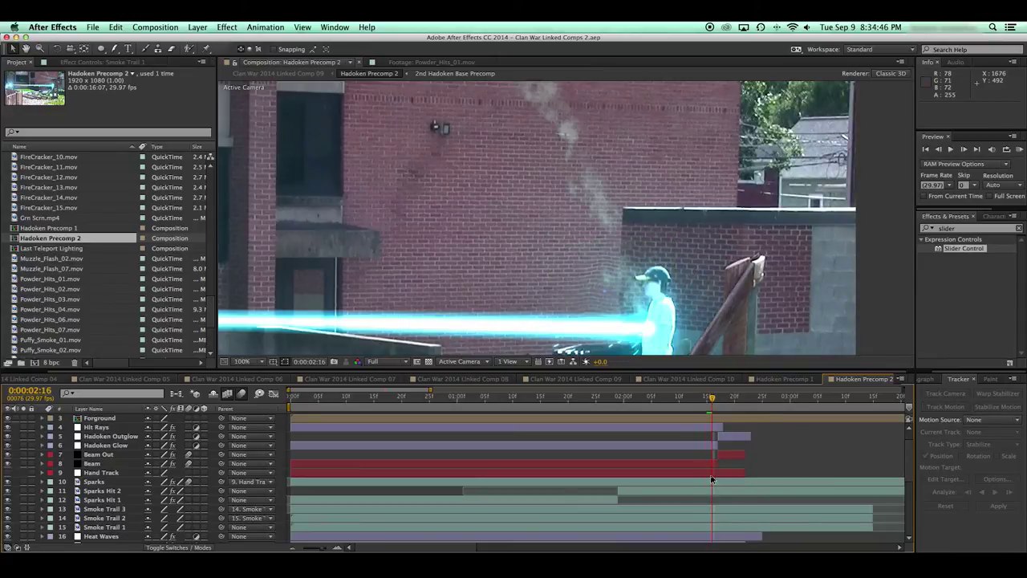
pyautogui.press('KP_0')
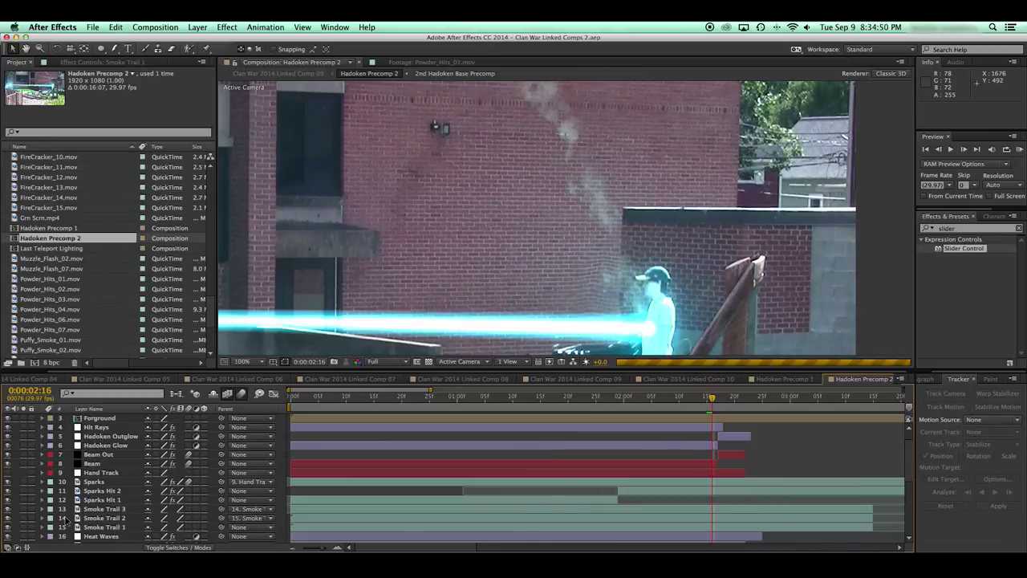
pyautogui.click(242, 393)
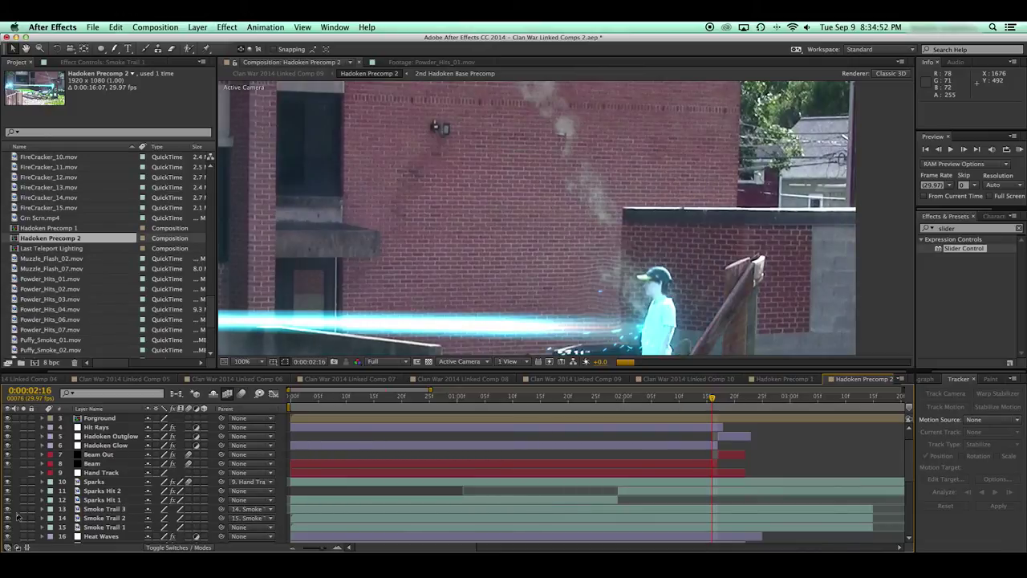
pyautogui.click(22, 527)
pyautogui.click(23, 527)
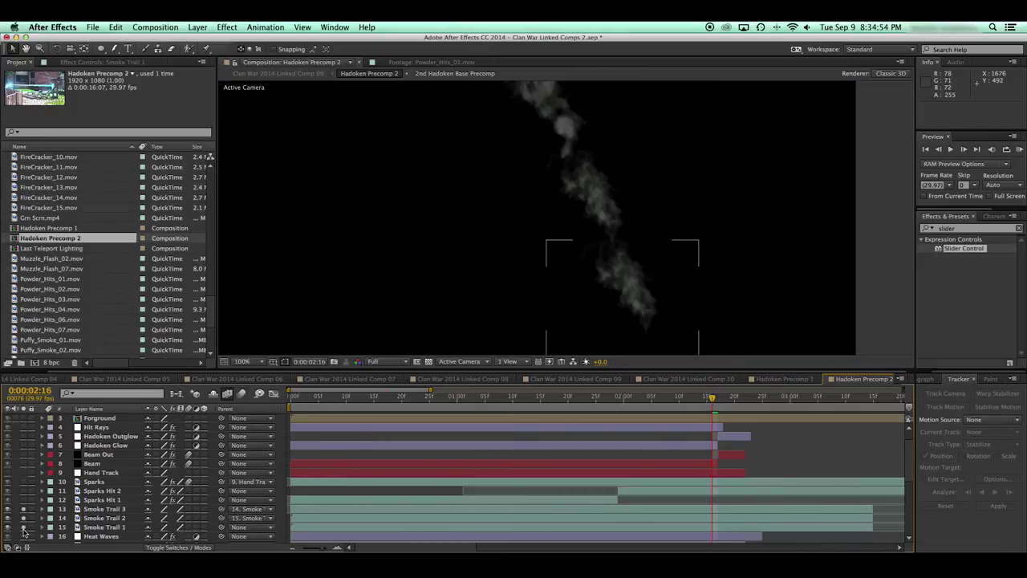
# Step backward through the soloed smoke to about 0:00:02:07, checking the position and mask of Smoke Trail 3.
pyautogui.press('pageup')
pyautogui.press('pageup')
pyautogui.press('pageup')
pyautogui.press('pageup')
pyautogui.press('pageup')
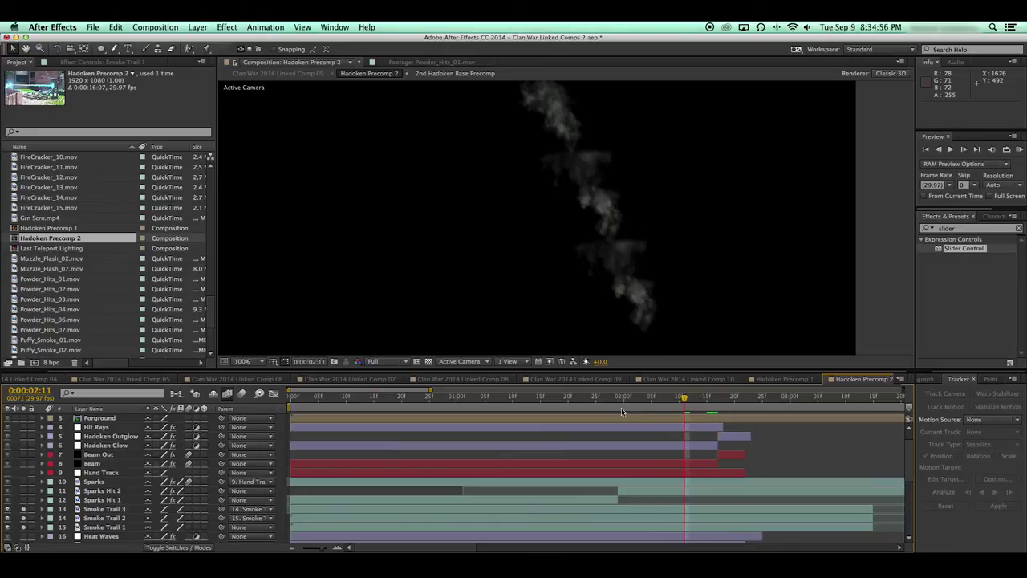
pyautogui.click(103, 509)
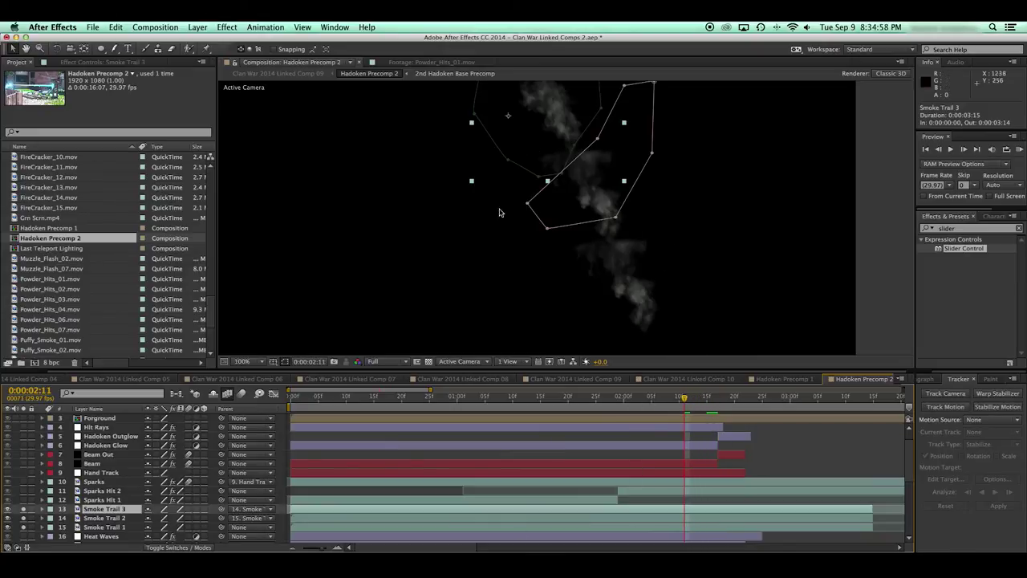
pyautogui.press('pageup')
pyautogui.press('pageup')
pyautogui.press('pageup')
pyautogui.press('pagedown')
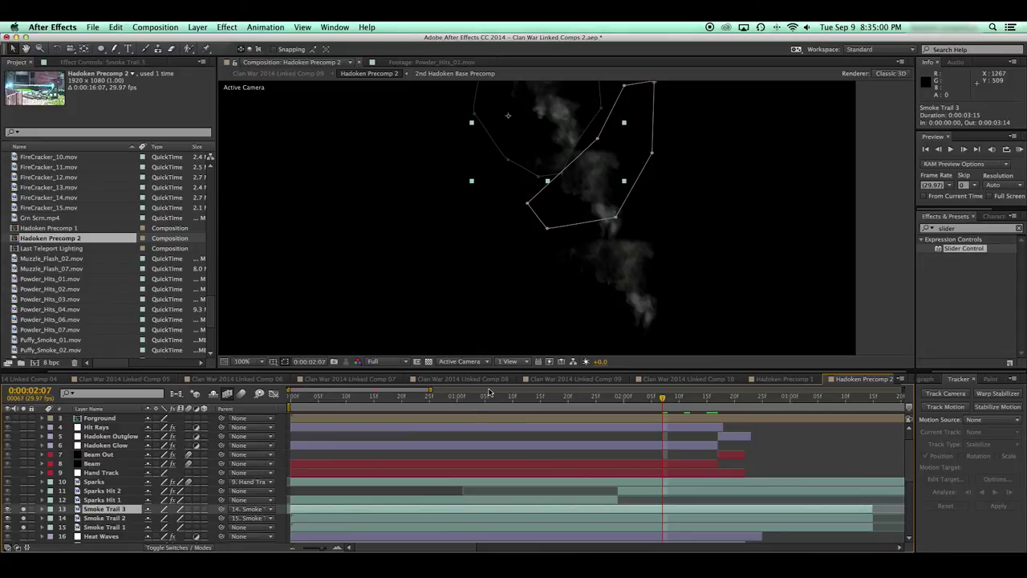
# Examine the Smoke Trail 2 layer's mask and motion while stepping backward frame by frame past 0:00:02:03, and deselect it.
pyautogui.click(120, 519)
pyautogui.moveTo(125, 522); pyautogui.dragTo(124, 541)
pyautogui.scroll(2, 124, 539)
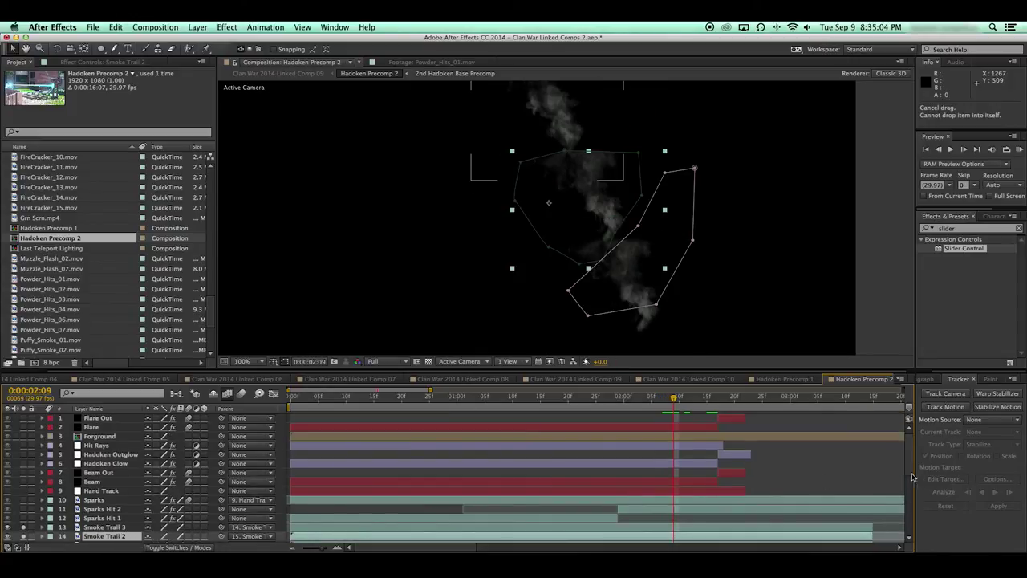
pyautogui.click(903, 458)
pyautogui.scroll(-2, 907, 460)
pyautogui.click(115, 516)
pyautogui.click(118, 508)
pyautogui.press('pageup')
pyautogui.press('pageup')
pyautogui.press('pageup')
pyautogui.press('pageup')
pyautogui.press('pageup')
pyautogui.press('pageup')
pyautogui.press('pageup')
pyautogui.press('pageup')
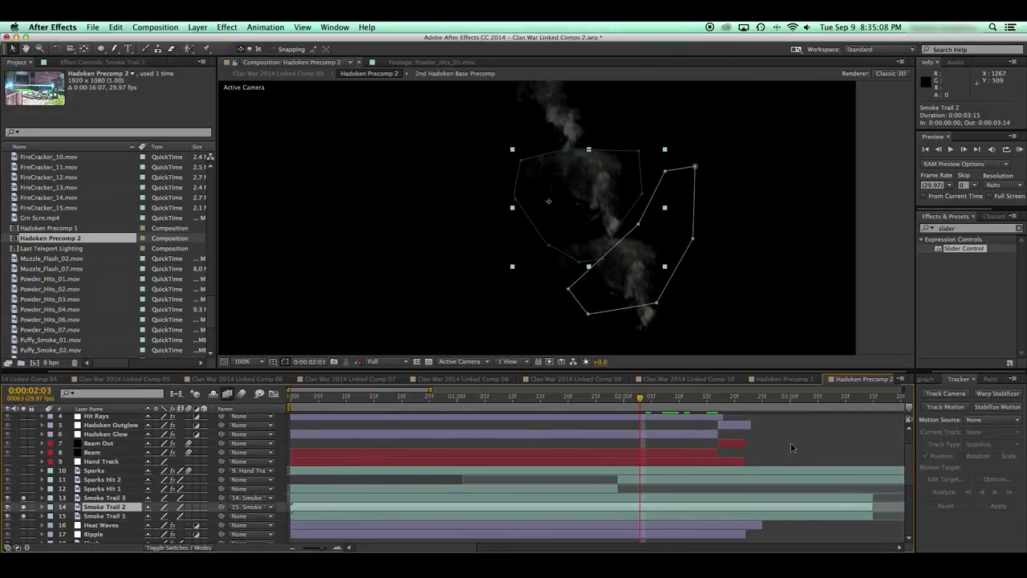
pyautogui.press('pageup')
pyautogui.press('pageup')
pyautogui.press('pageup')
pyautogui.press('F2')
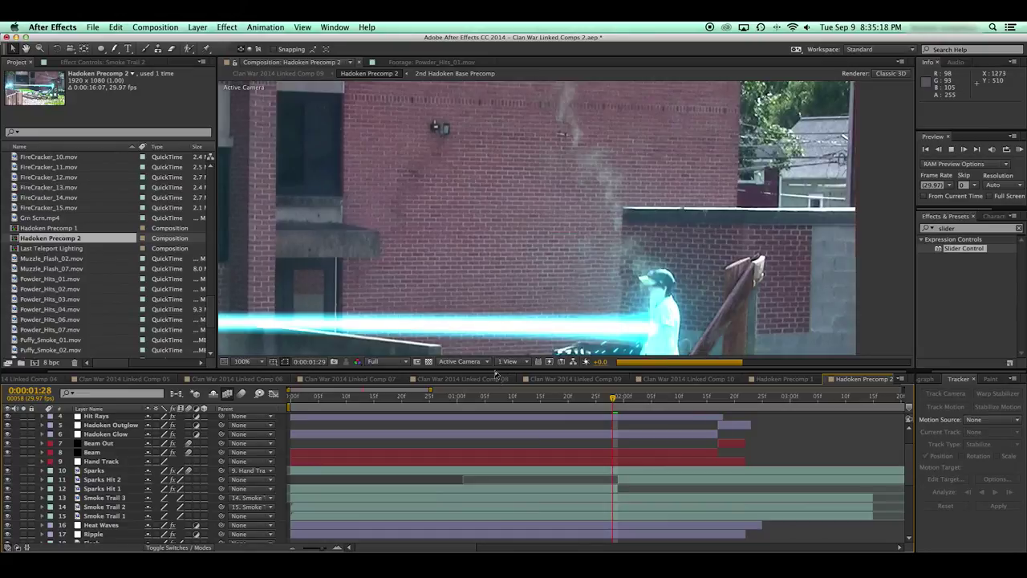
# Inspect the beam and the benches up close at 0:00:01:29, and save the project.
pyautogui.press('space')
pyautogui.moveTo(540, 244); pyautogui.dragTo(735, 213)
pyautogui.moveTo(525, 225); pyautogui.dragTo(706, 225)
pyautogui.moveTo(701, 289); pyautogui.dragTo(652, 138)
pyautogui.moveTo(768, 261); pyautogui.dragTo(645, 278)
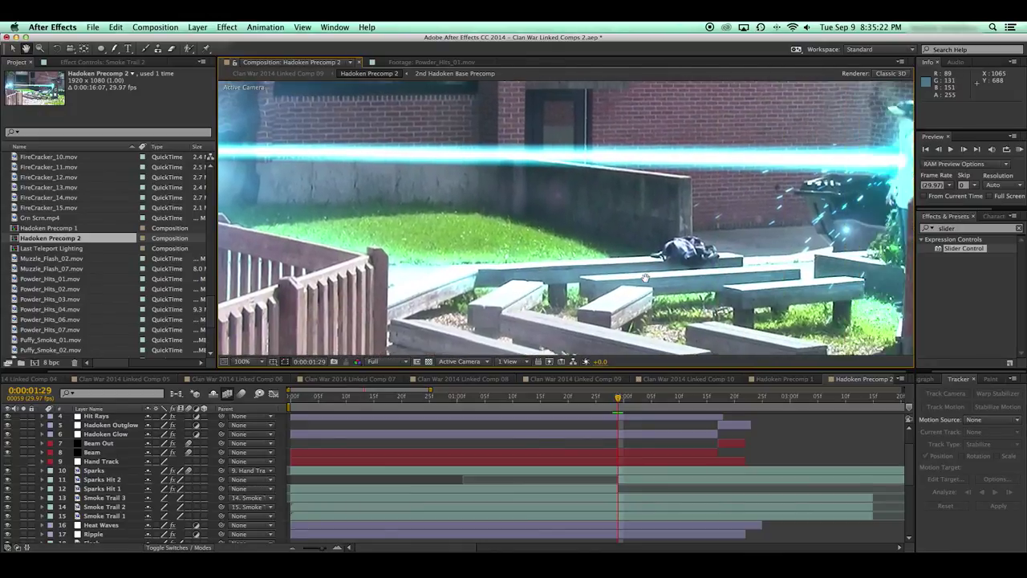
pyautogui.scroll(4, 642, 277)
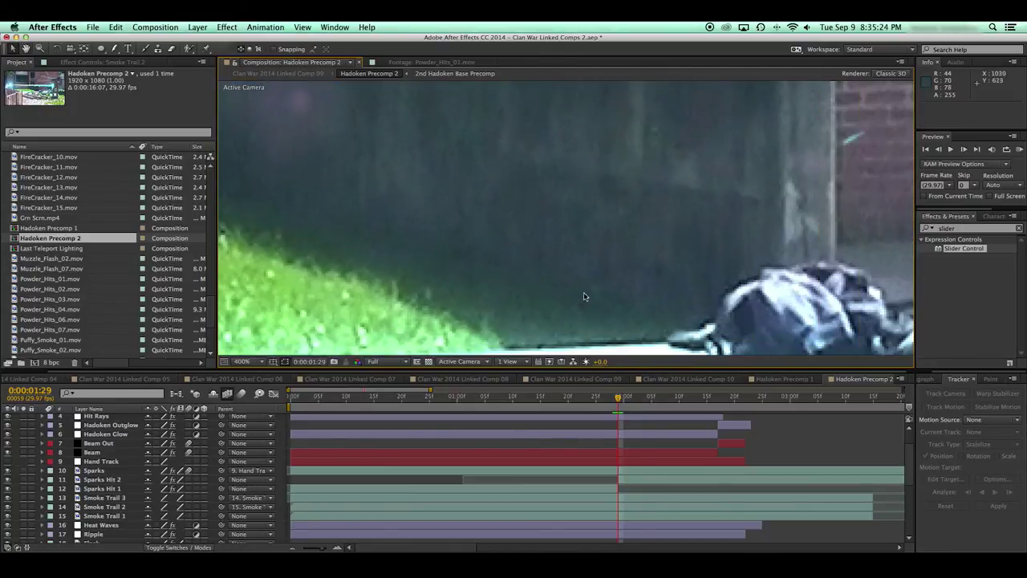
pyautogui.moveTo(621, 266); pyautogui.dragTo(504, 101)
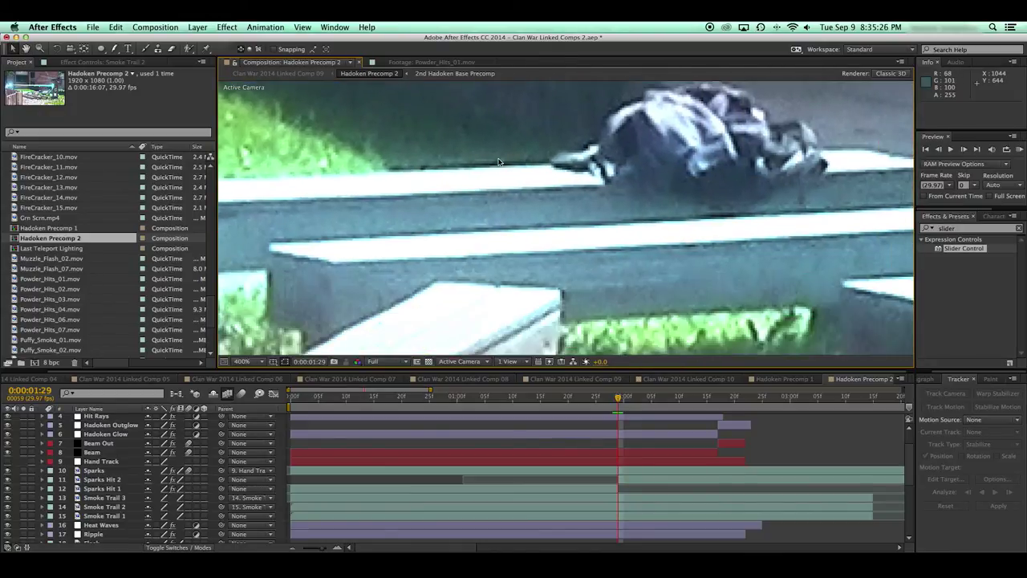
pyautogui.hotkey('shift', '/')
pyautogui.press('super+s')
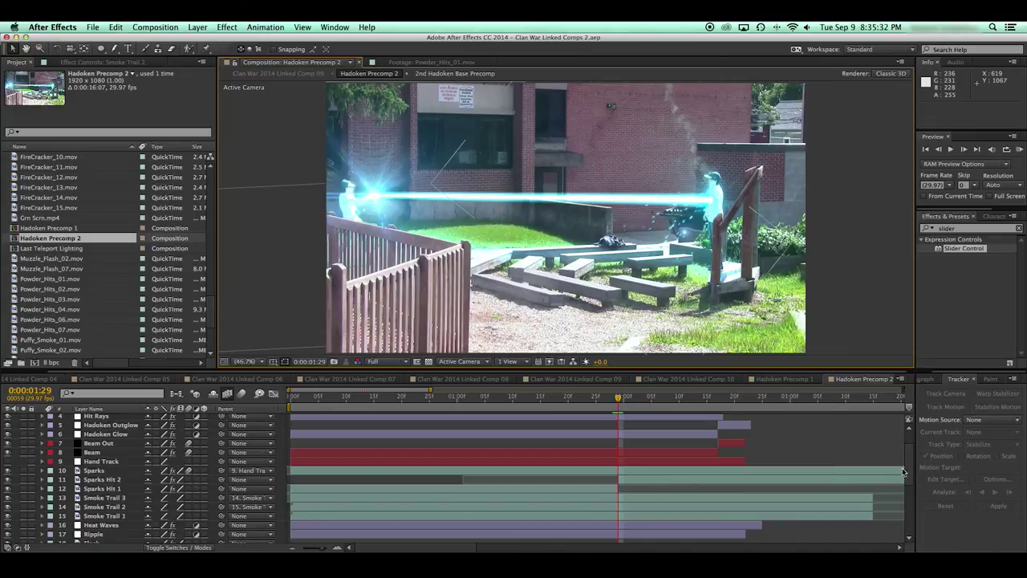
# Temporarily solo the Clan Member and Tough Guy layers to view the unprocessed split footage, and restore all layers.
pyautogui.scroll(-1, 909, 468)
pyautogui.scroll(-5, 910, 468)
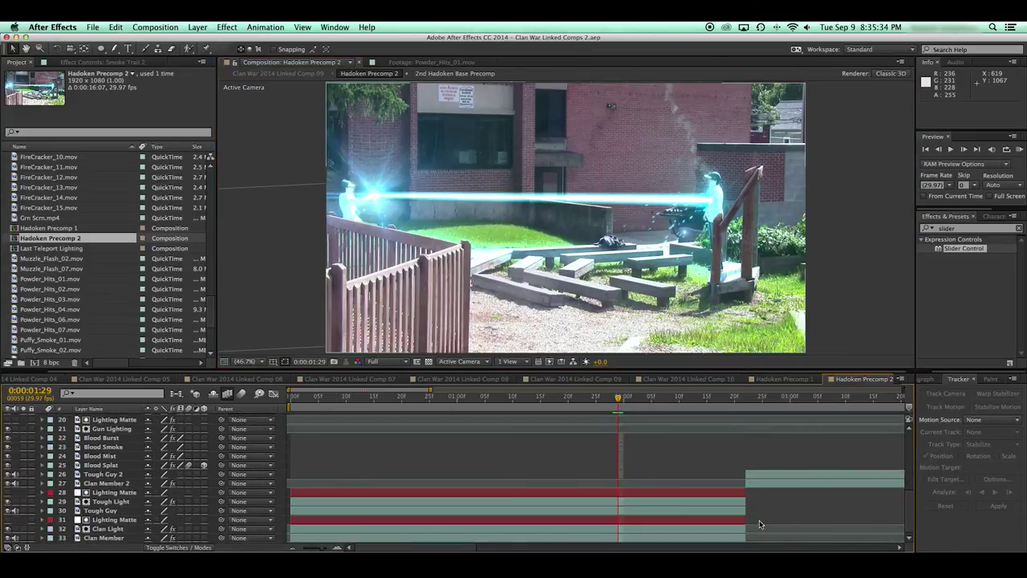
pyautogui.click(23, 539)
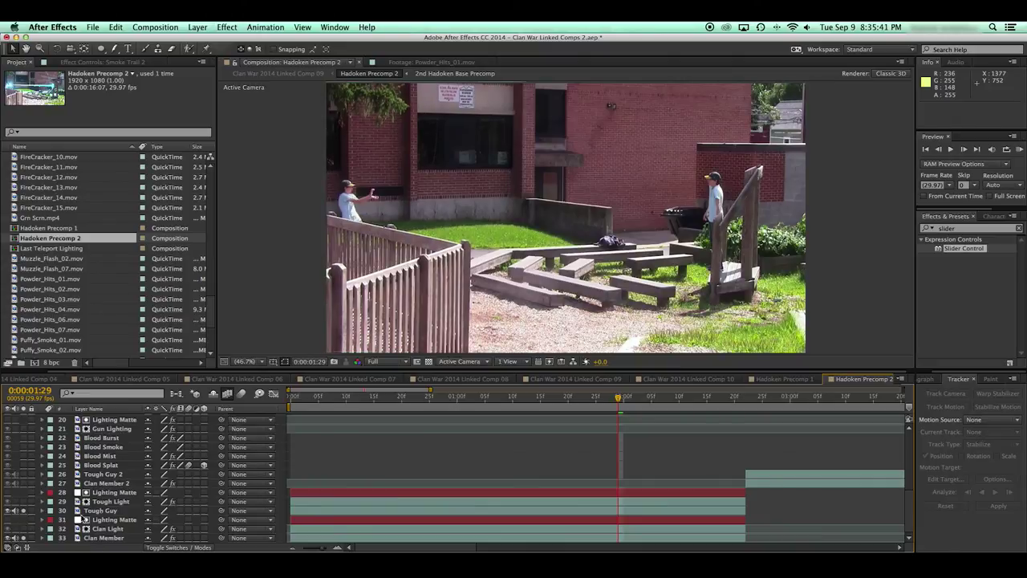
pyautogui.click(96, 511)
pyautogui.click(450, 472)
pyautogui.click(25, 511)
pyautogui.click(25, 538)
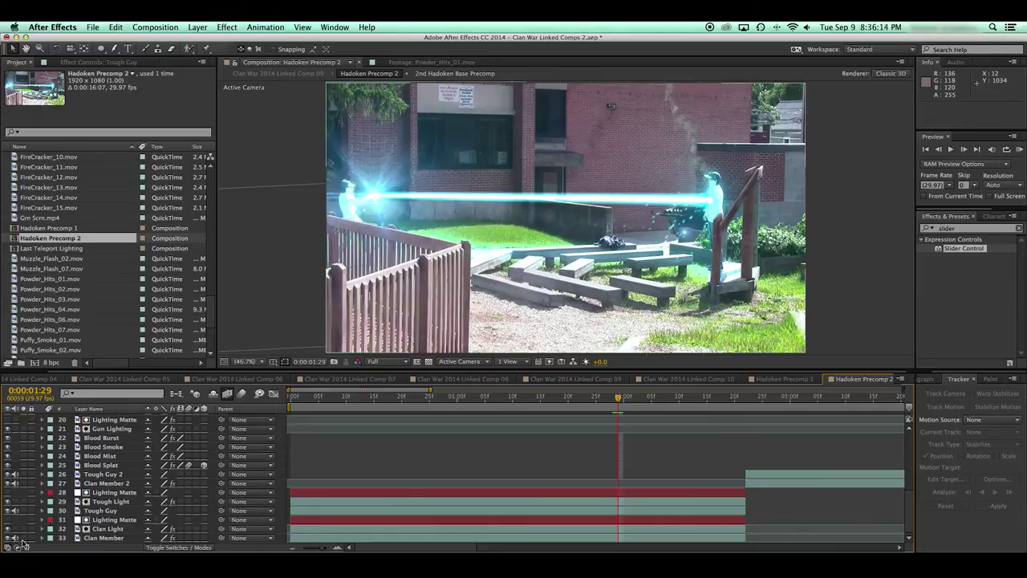
pyautogui.click(23, 539)
pyautogui.click(24, 511)
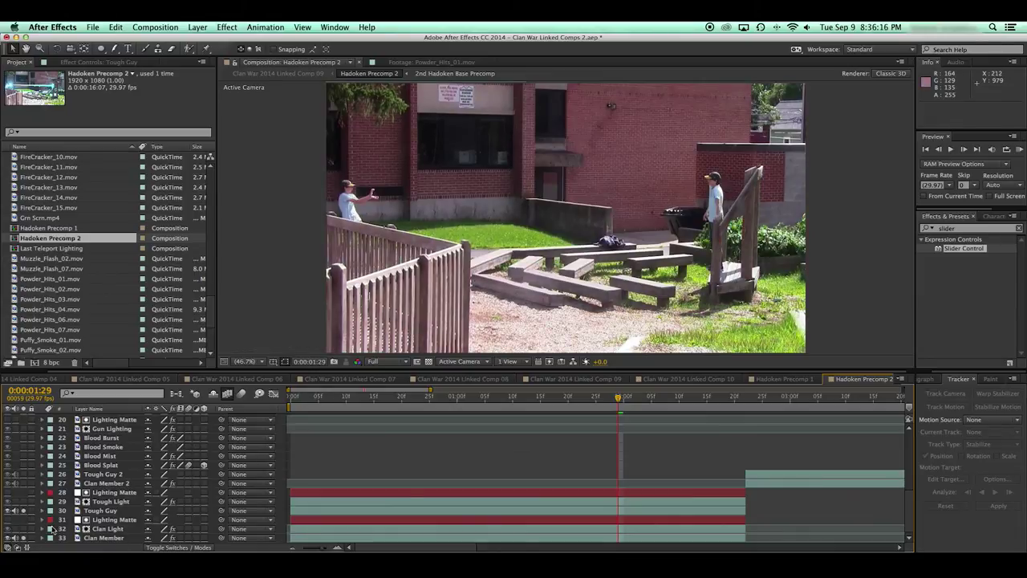
pyautogui.click(24, 511)
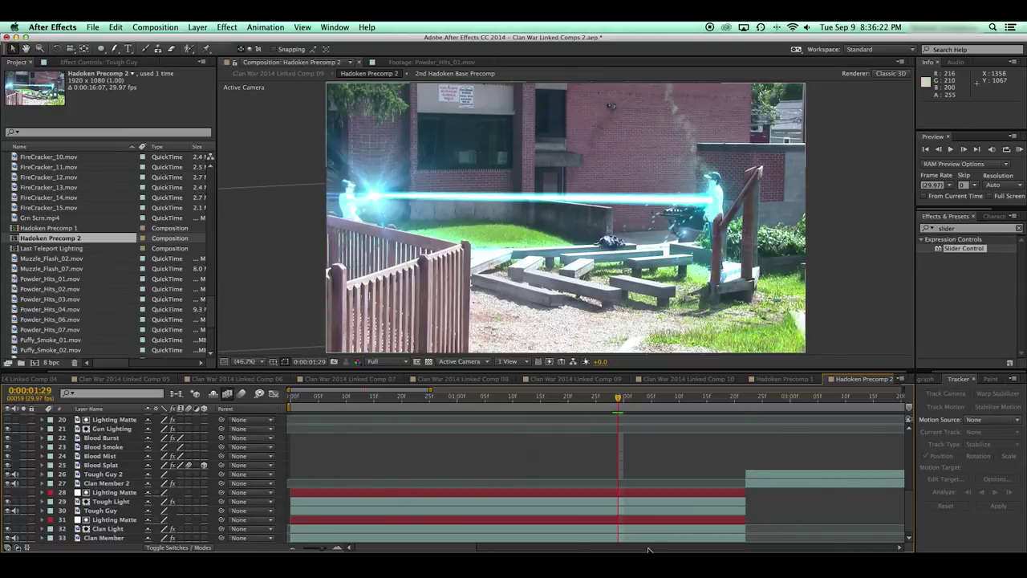
# Save the project and step through the beam blast in Hadoken Precomp 1 to 0:00:02:13.
pyautogui.moveTo(451, 547); pyautogui.dragTo(888, 522)
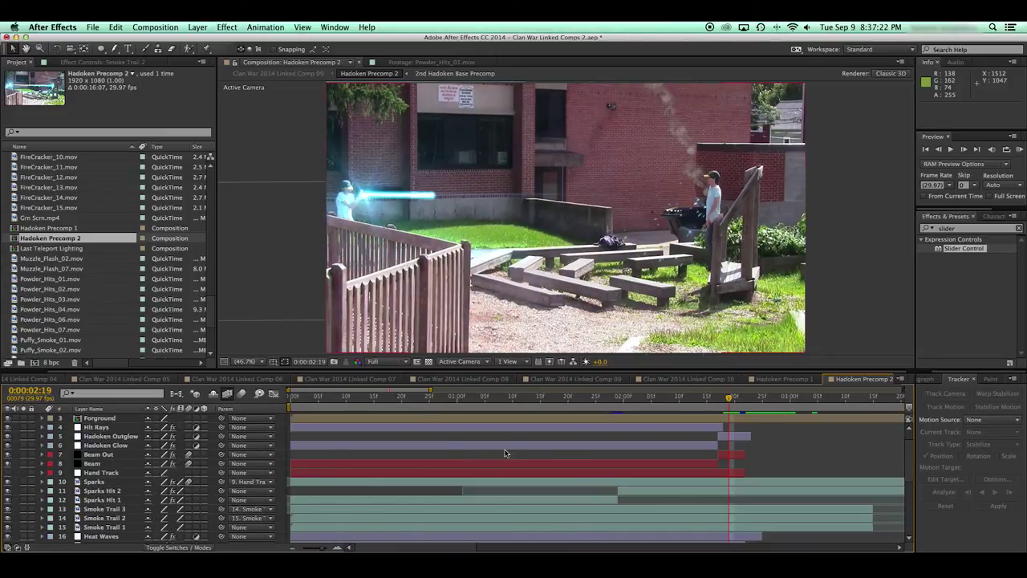
pyautogui.press('cmd+s')
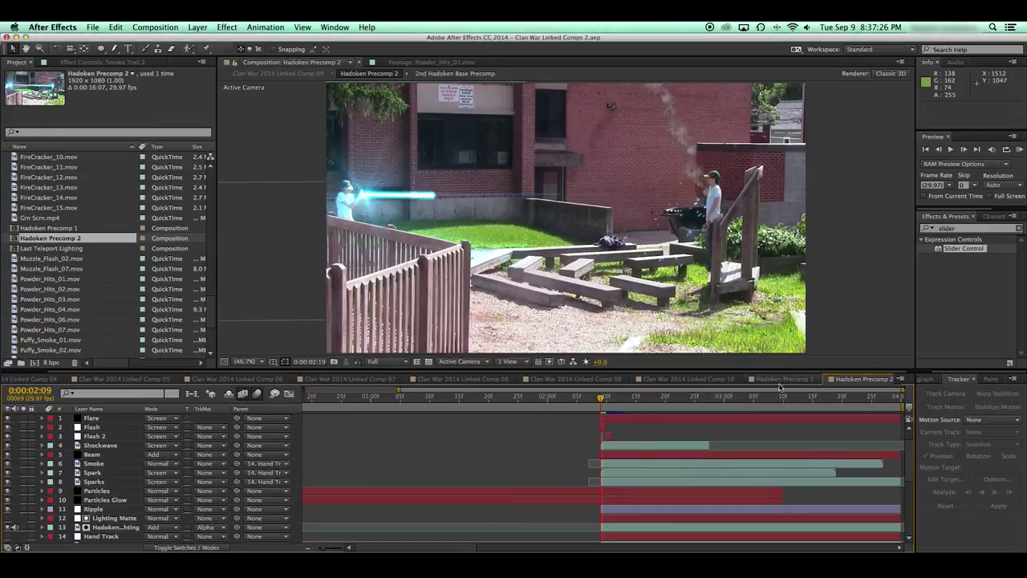
pyautogui.click(785, 379)
pyautogui.press('pagedown')
pyautogui.press('pagedown')
pyautogui.press('pagedown')
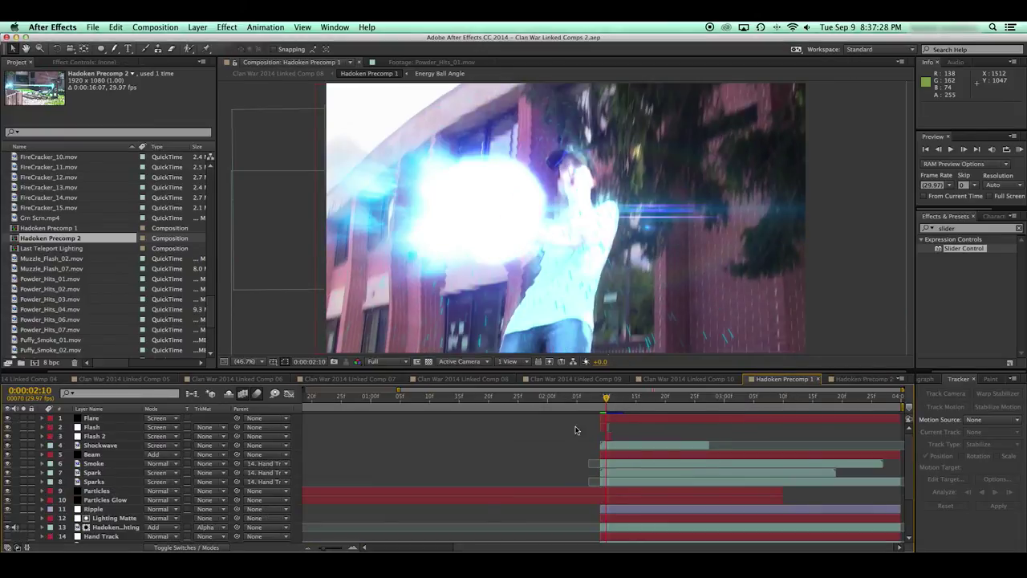
pyautogui.press('pagedown')
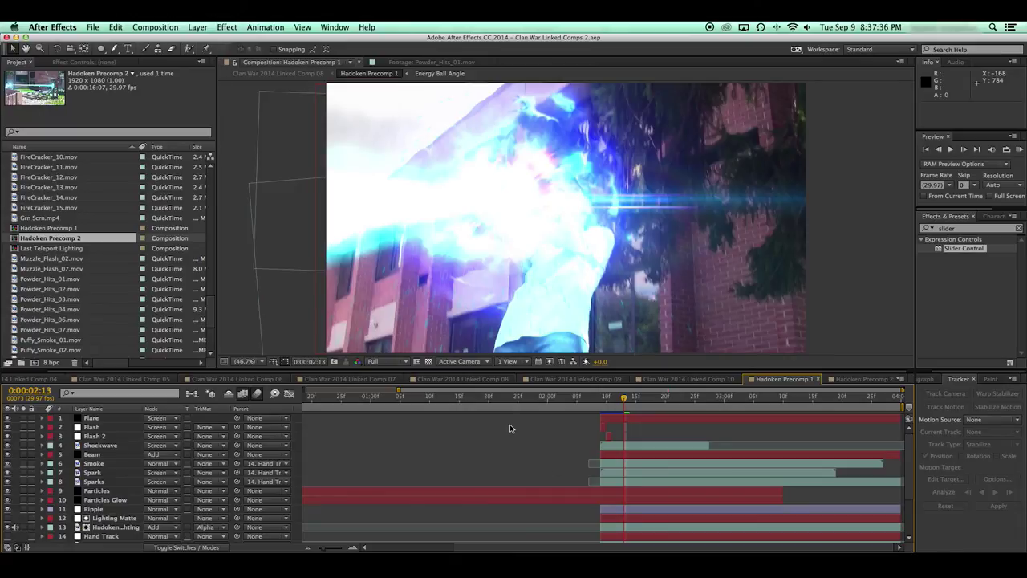
pyautogui.moveTo(411, 414); pyautogui.dragTo(496, 462)
pyautogui.moveTo(314, 428); pyautogui.dragTo(573, 486)
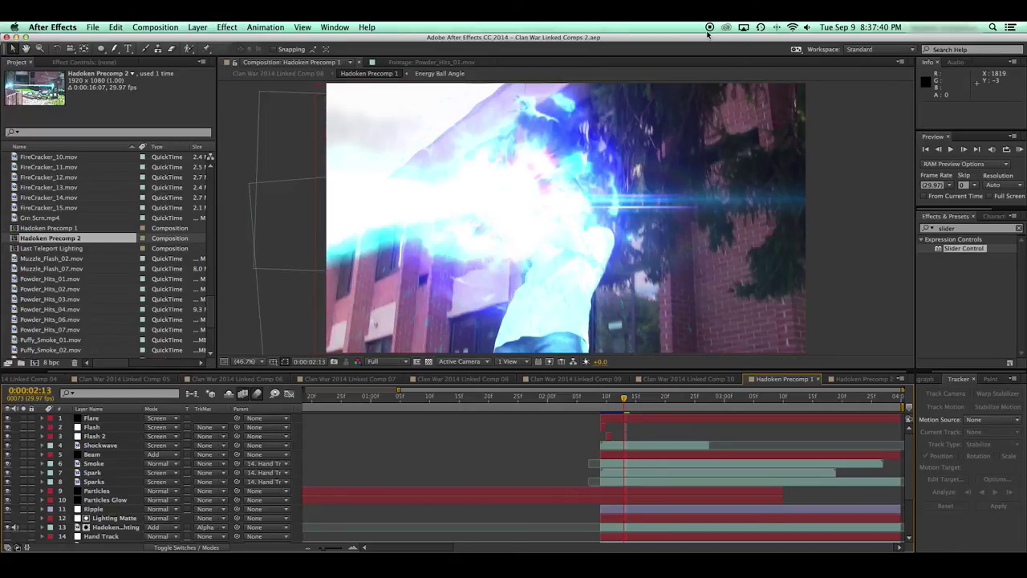